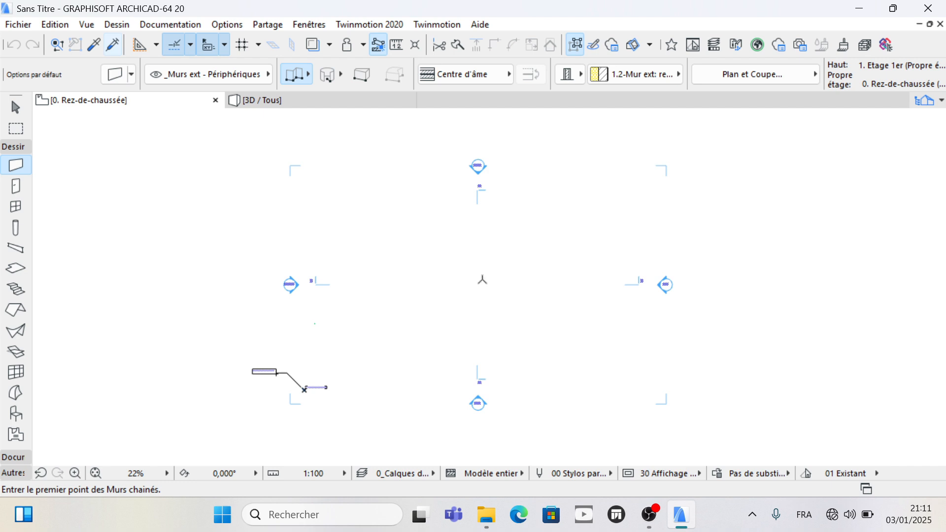
Step: Set the project's model working unit to centimètre
{"action": "scroll", "coordinate": [428, 250], "scroll_direction": "down", "scroll_amount": 1}
{"action": "scroll", "coordinate": [428, 249], "scroll_direction": "up", "scroll_amount": 1}
{"action": "scroll", "coordinate": [428, 249], "scroll_direction": "up", "scroll_amount": 1}
{"action": "scroll", "coordinate": [428, 249], "scroll_direction": "down", "scroll_amount": 1}
{"action": "left_click", "coordinate": [229, 25]}
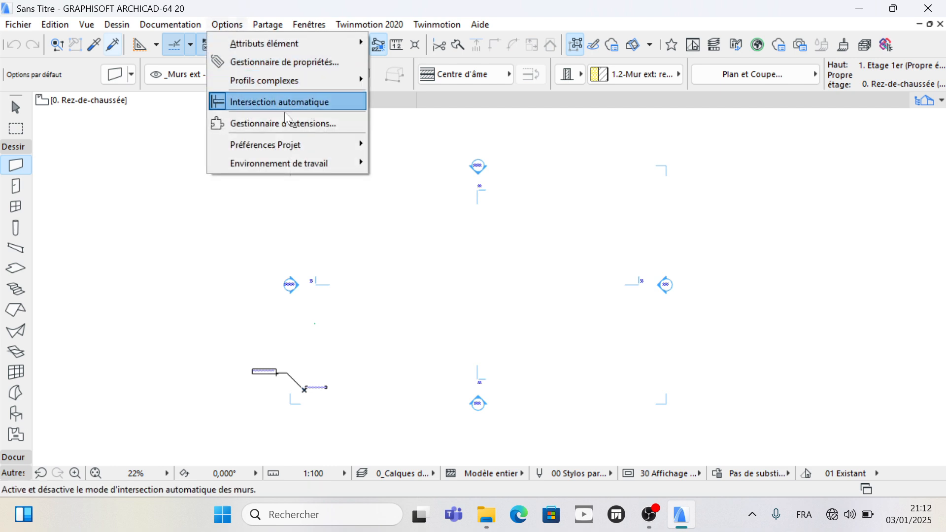
{"action": "mouse_move", "coordinate": [290, 153]}
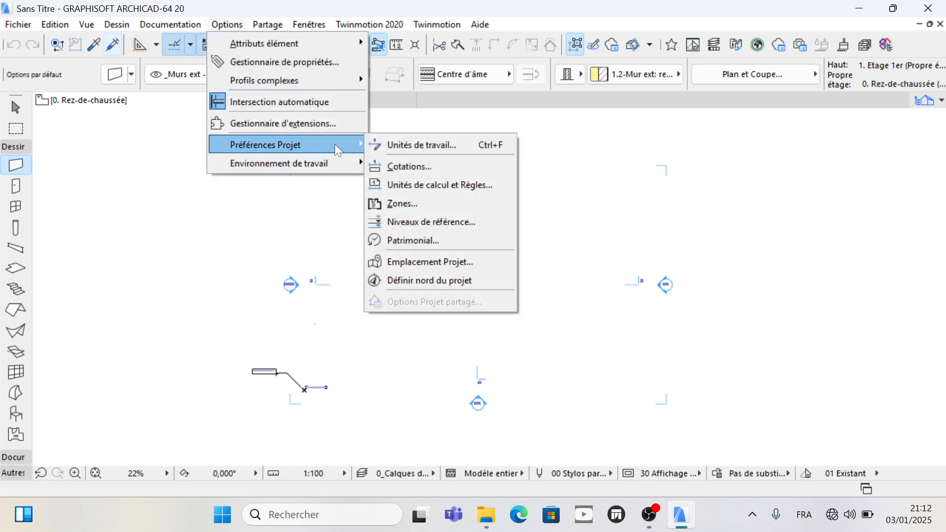
{"action": "left_click", "coordinate": [405, 146]}
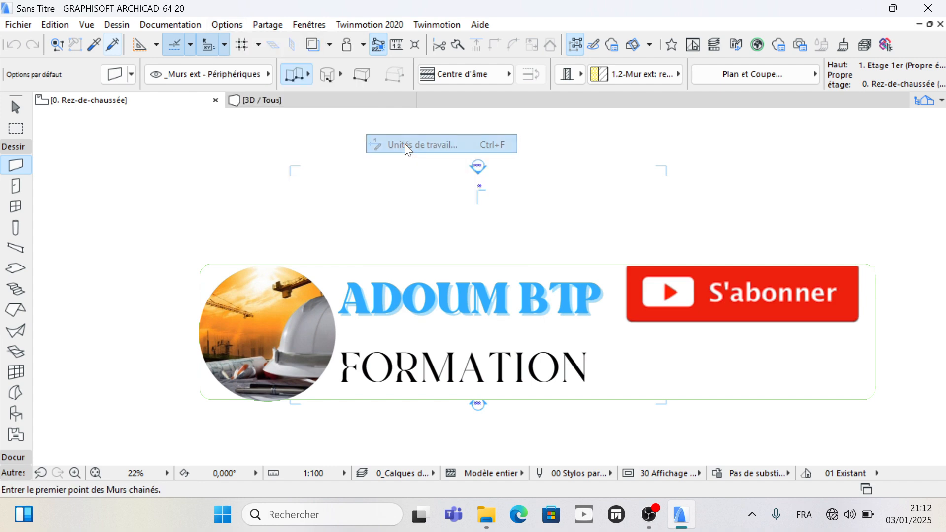
{"action": "left_click", "coordinate": [507, 110]}
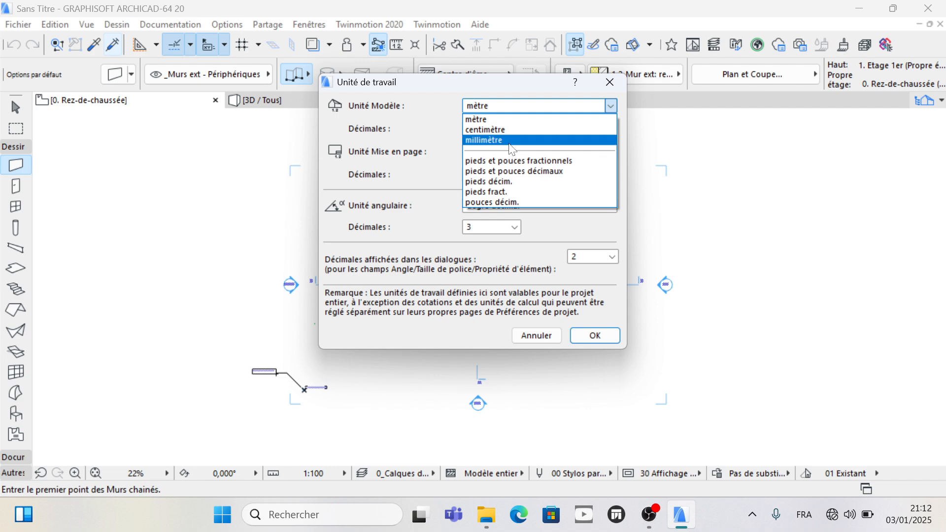
{"action": "left_click", "coordinate": [513, 131]}
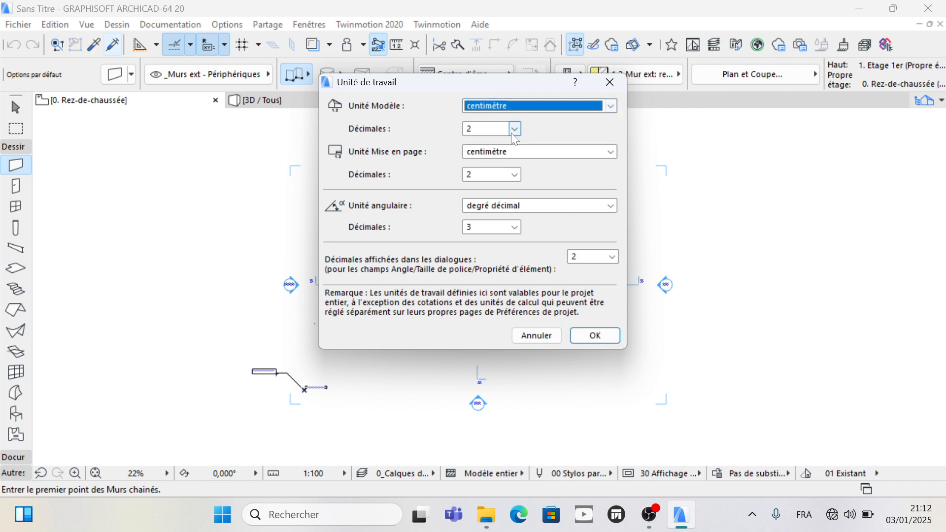
{"action": "left_click", "coordinate": [586, 334]}
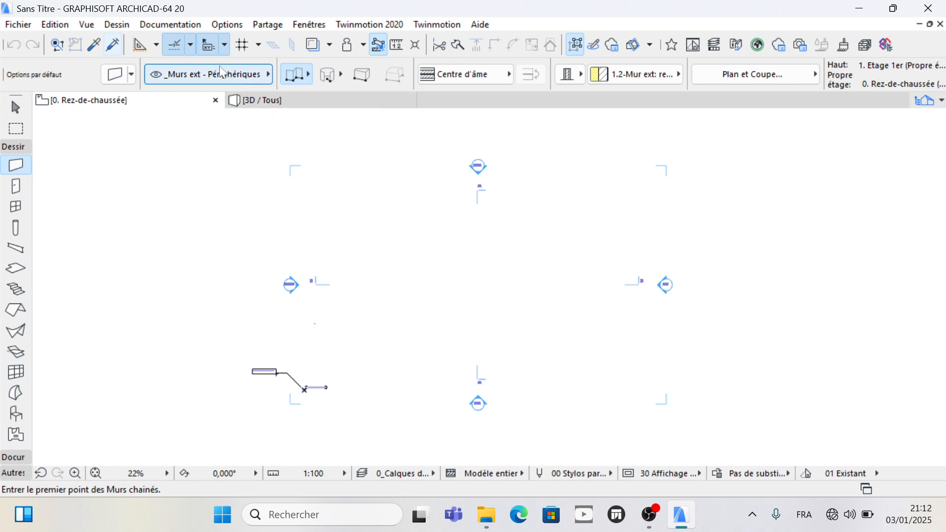
Step: Set the storey height of Etage 1er to 300 cm in the storey settings
{"action": "left_click", "coordinate": [115, 25]}
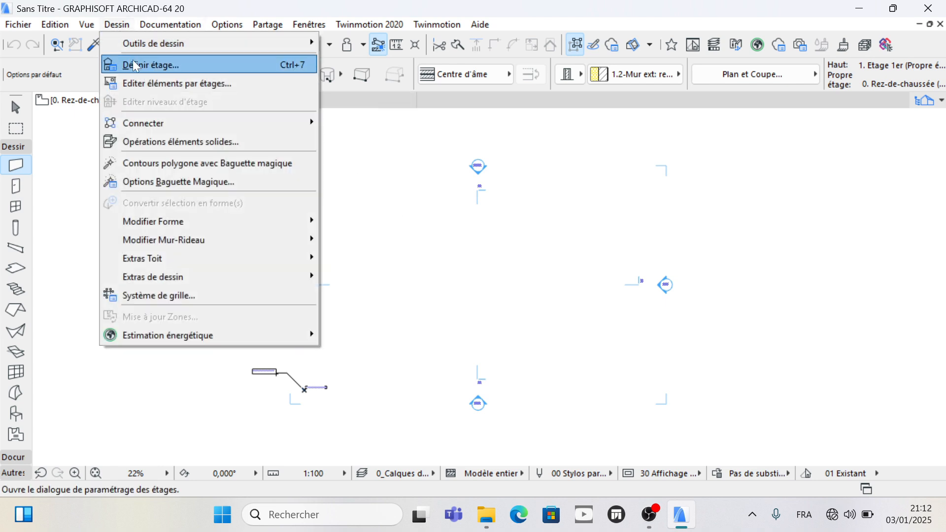
{"action": "left_click", "coordinate": [198, 58]}
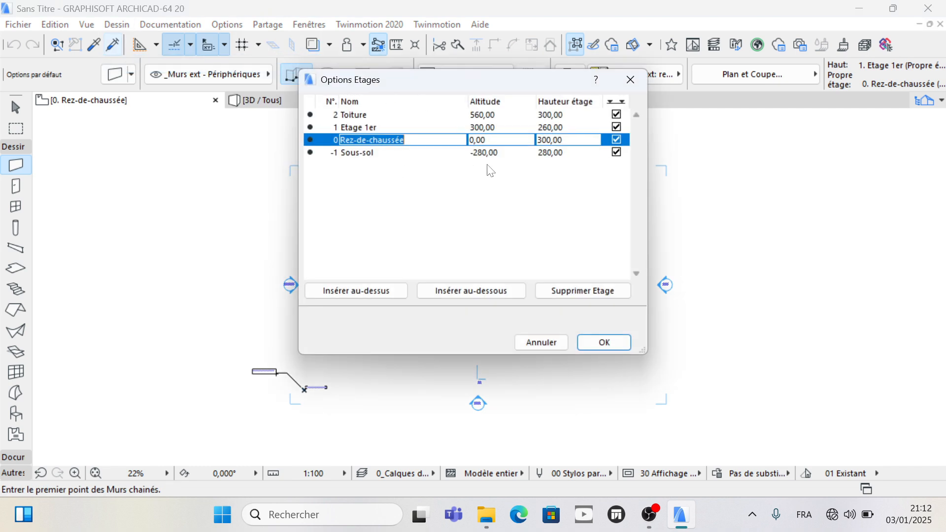
{"action": "left_click", "coordinate": [499, 153]}
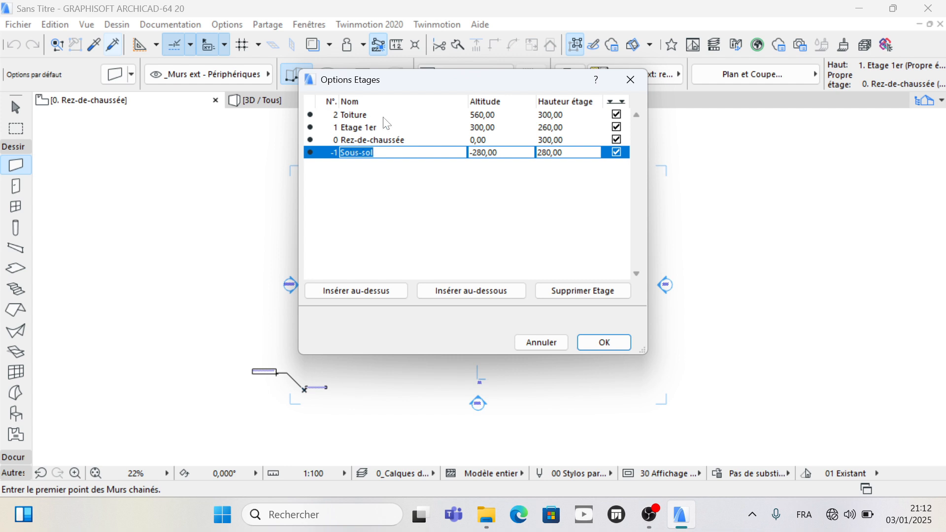
{"action": "left_click", "coordinate": [566, 128]}
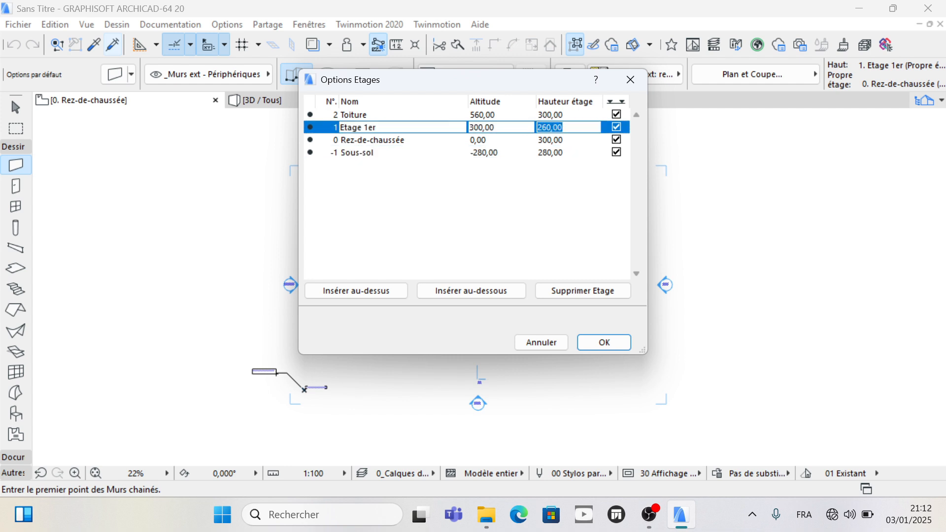
{"action": "type", "text": "300"}
{"action": "key", "text": "Return"}
Step: Set the storey height of Sous-sol to 45 cm and apply the storey settings
{"action": "left_click", "coordinate": [567, 142]}
{"action": "left_click", "coordinate": [567, 155]}
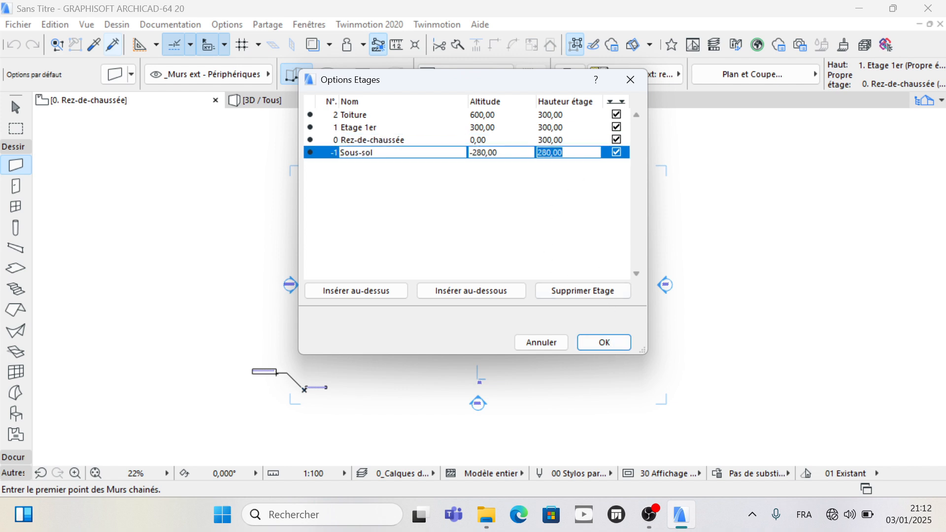
{"action": "left_click_drag", "start_coordinate": [564, 152], "coordinate": [541, 152]}
{"action": "type", "text": "45"}
{"action": "left_click", "coordinate": [493, 152]}
{"action": "left_click", "coordinate": [607, 345]}
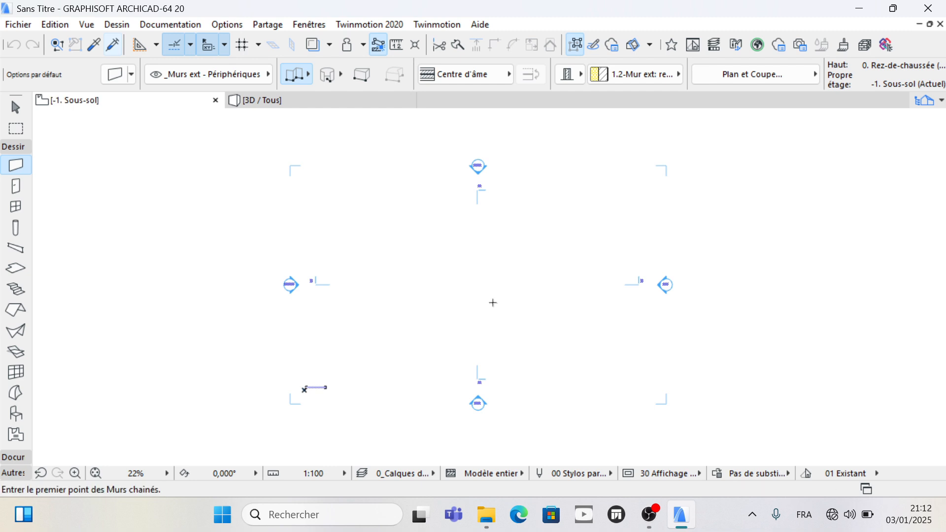
Step: Delete all the elevation markers around the Sous-sol plan, including their linked drawing content
{"action": "scroll", "coordinate": [488, 252], "scroll_direction": "up", "scroll_amount": 1}
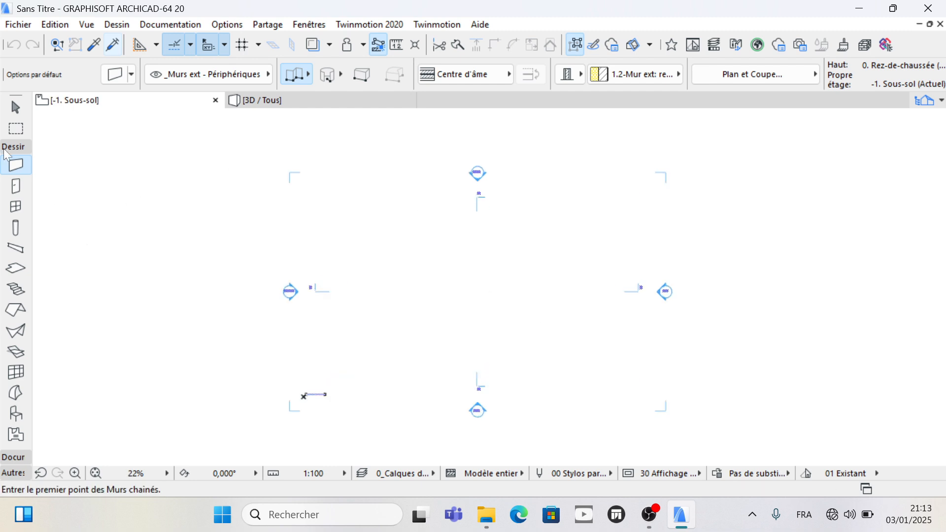
{"action": "left_click", "coordinate": [15, 109]}
{"action": "left_click_drag", "start_coordinate": [226, 135], "coordinate": [715, 427]}
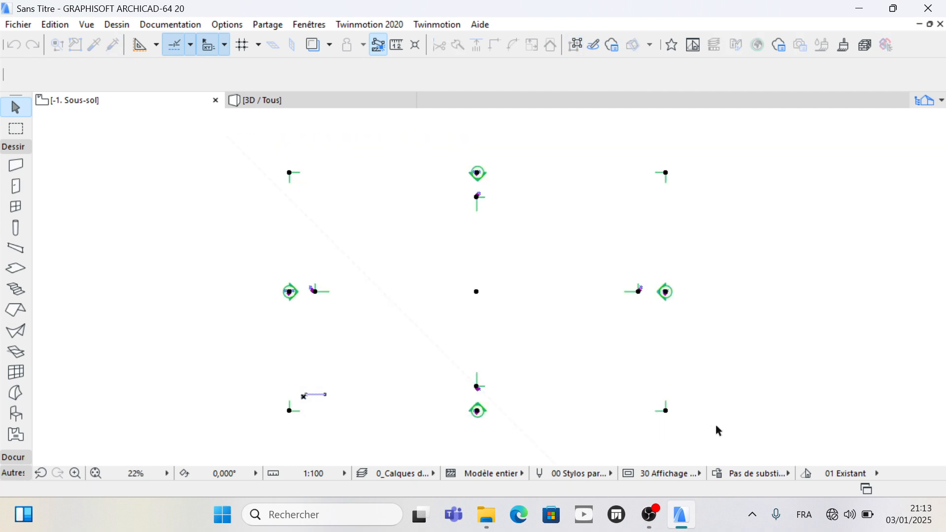
{"action": "right_click", "coordinate": [699, 240]}
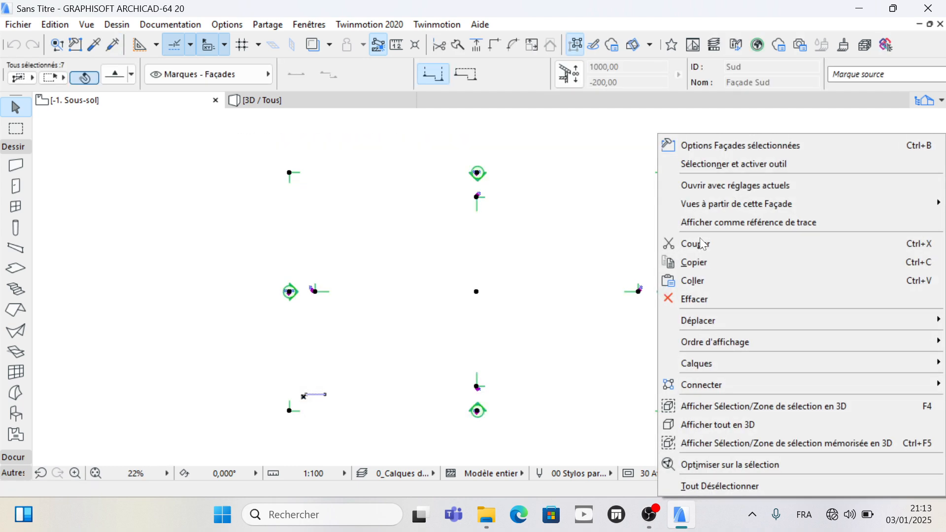
{"action": "left_click", "coordinate": [689, 306]}
{"action": "left_click", "coordinate": [616, 190]}
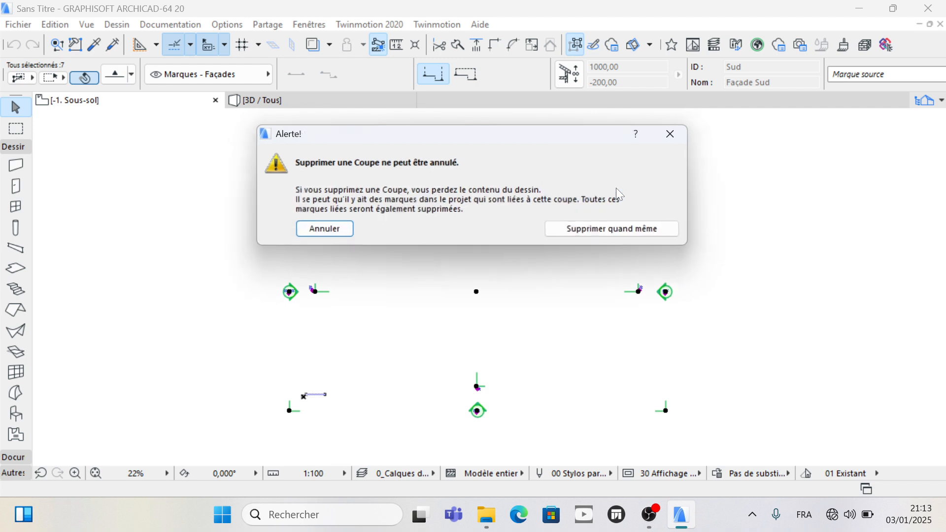
{"action": "left_click", "coordinate": [615, 228]}
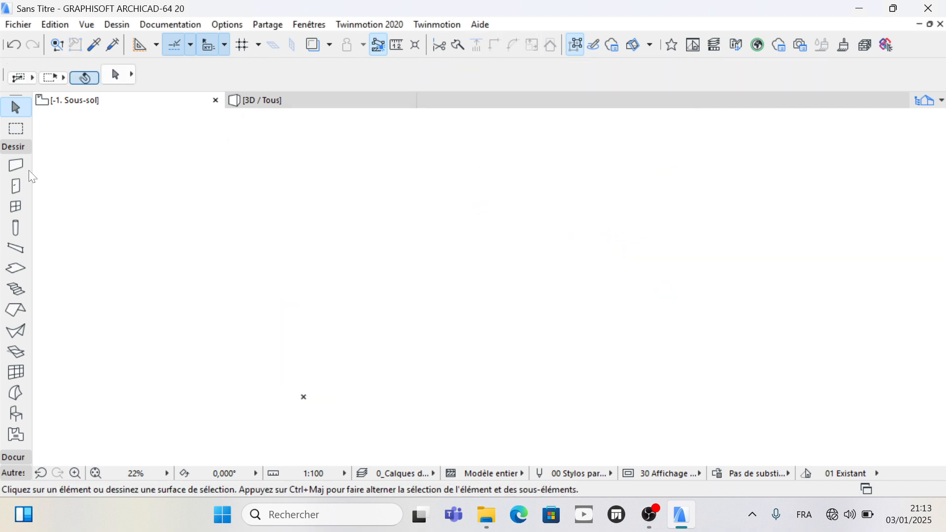
Step: Set the default wall's top to Non lié and its height to 300 cm
{"action": "left_click", "coordinate": [12, 165]}
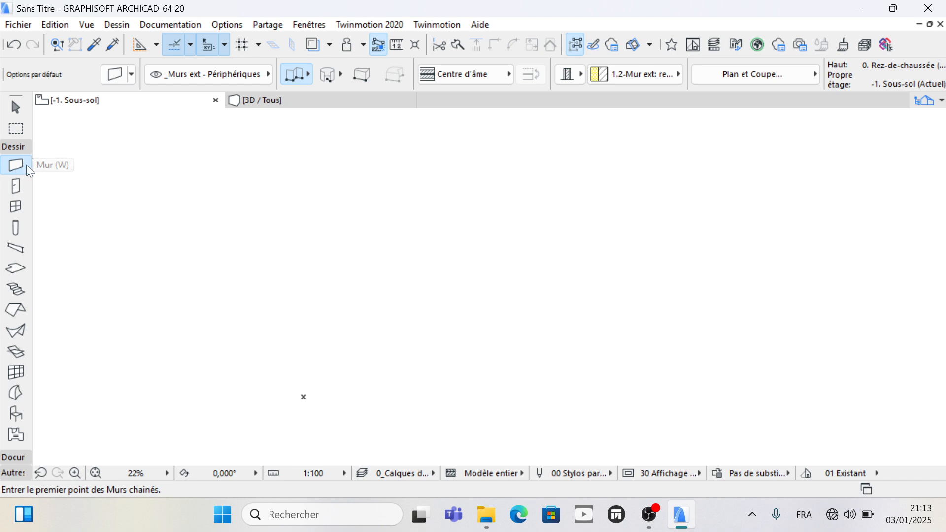
{"action": "left_click", "coordinate": [115, 75]}
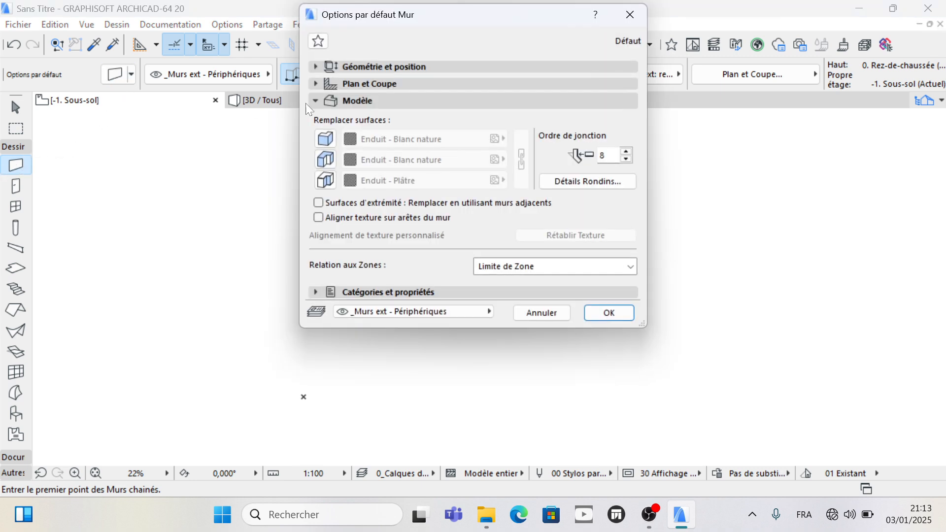
{"action": "left_click", "coordinate": [376, 67]}
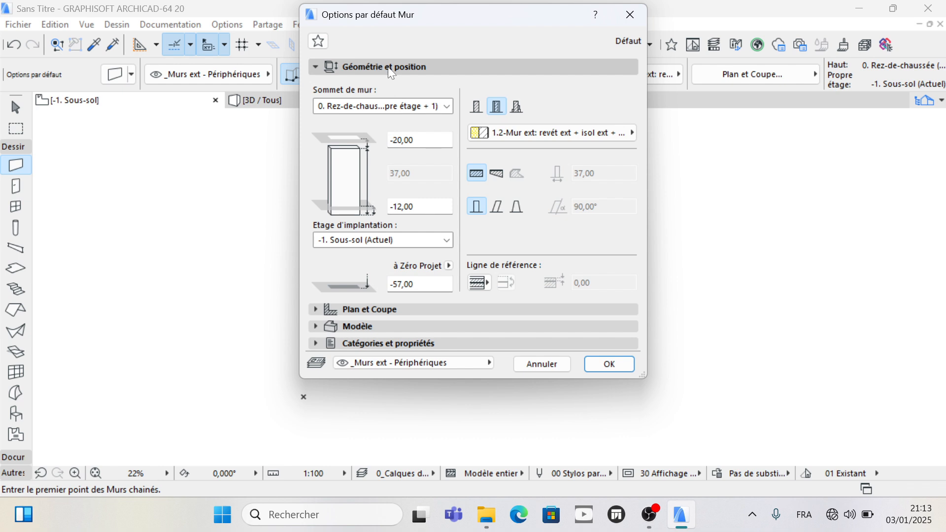
{"action": "left_click", "coordinate": [449, 108]}
{"action": "left_click", "coordinate": [397, 168]}
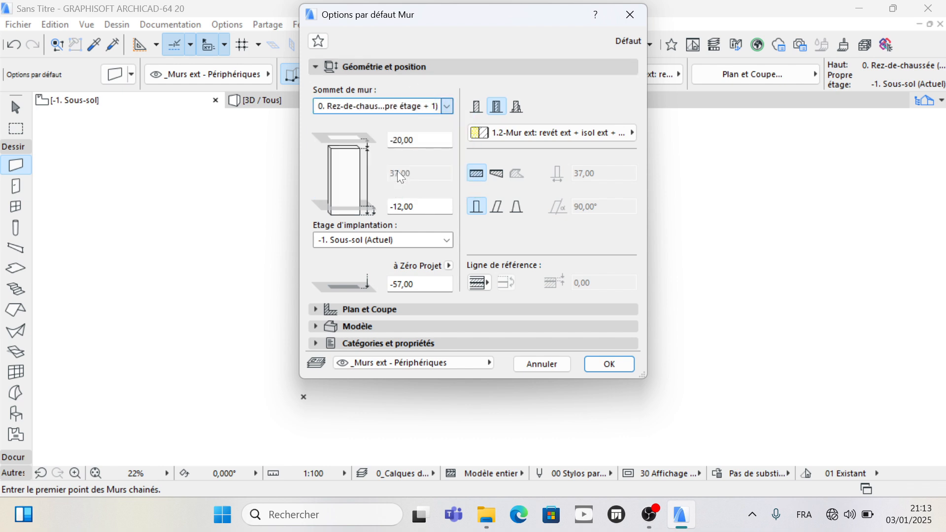
{"action": "left_click_drag", "start_coordinate": [414, 173], "coordinate": [387, 173]}
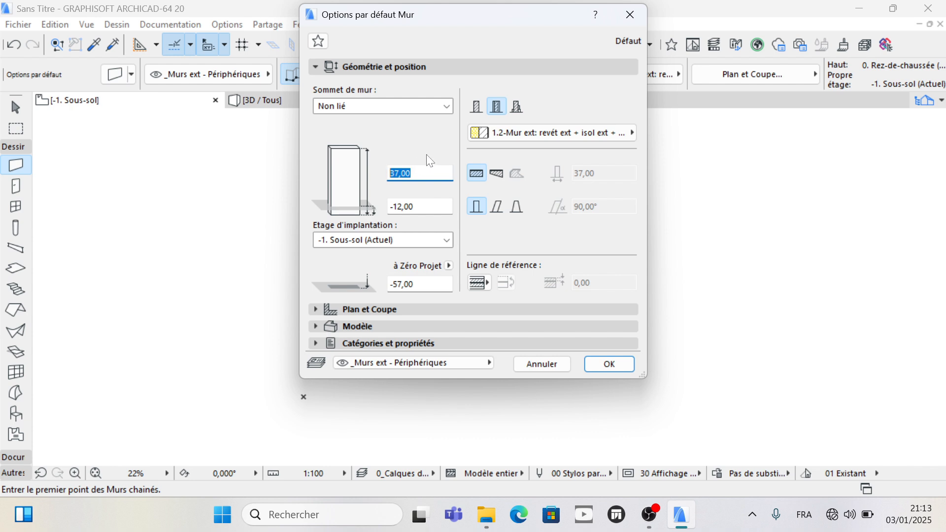
{"action": "type", "text": "300"}
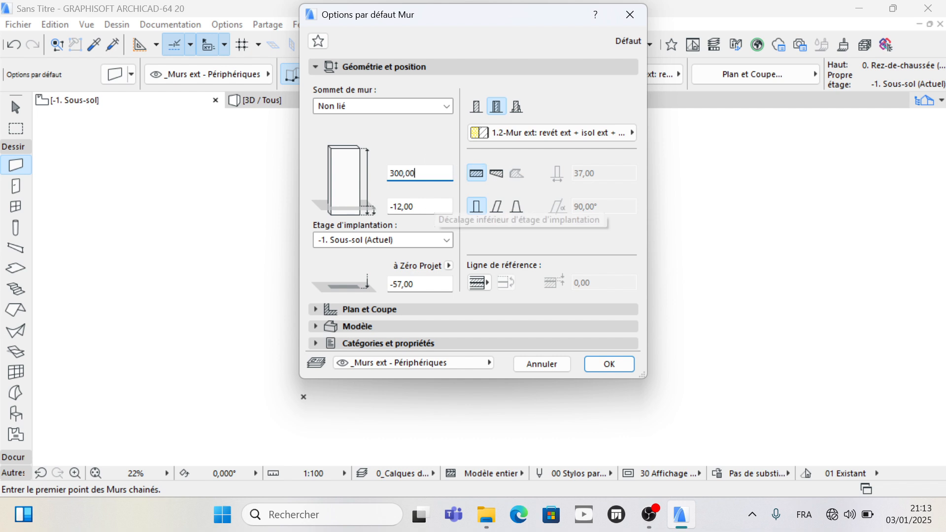
Step: Set the default wall's base offset to 0 and its home storey to 0. Rez-de-chaussée
{"action": "key", "text": "Tab"}
{"action": "type", "text": "0"}
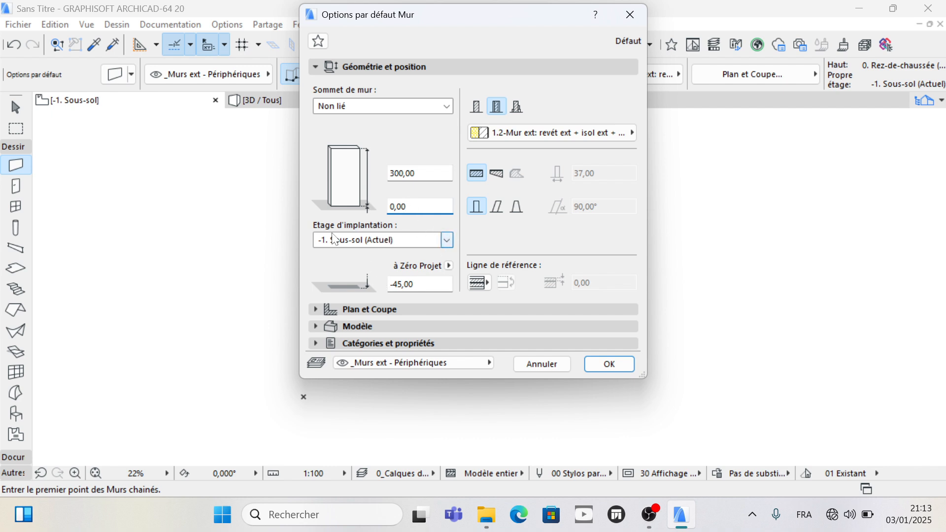
{"action": "left_click", "coordinate": [447, 242]}
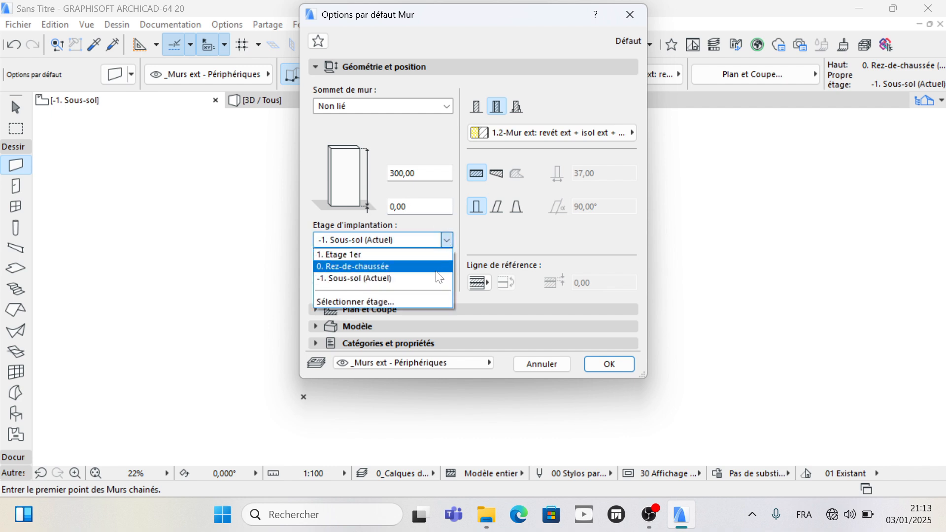
{"action": "left_click", "coordinate": [392, 270]}
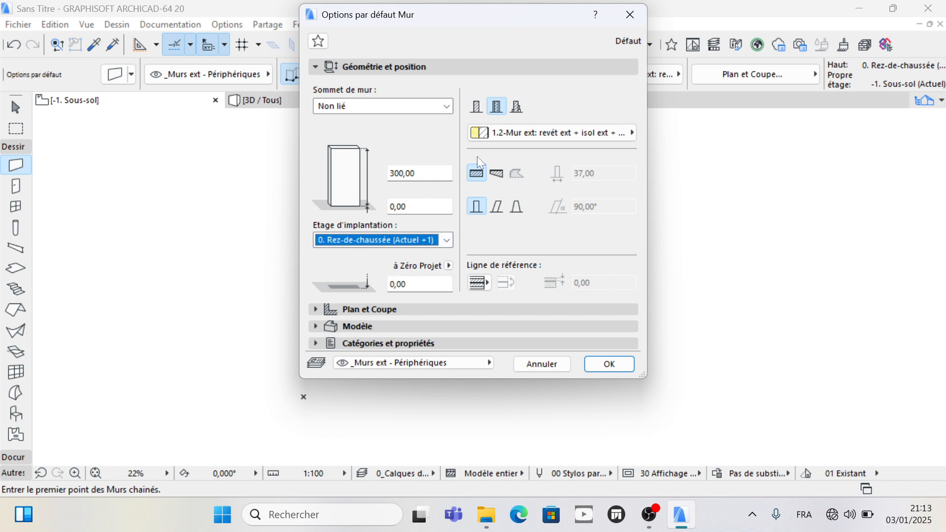
Step: Switch the default wall to a basic single-material structure with a thickness of 15 cm
{"action": "left_click", "coordinate": [477, 107]}
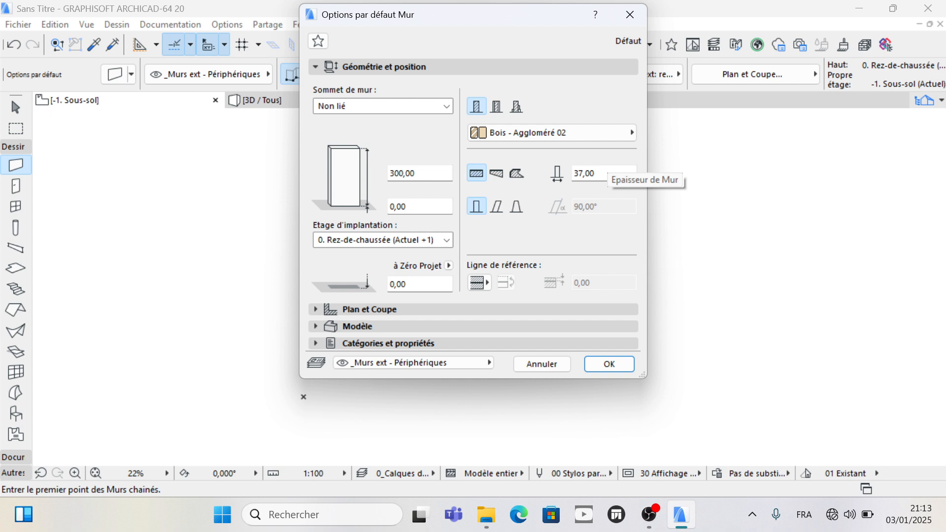
{"action": "left_click", "coordinate": [576, 174]}
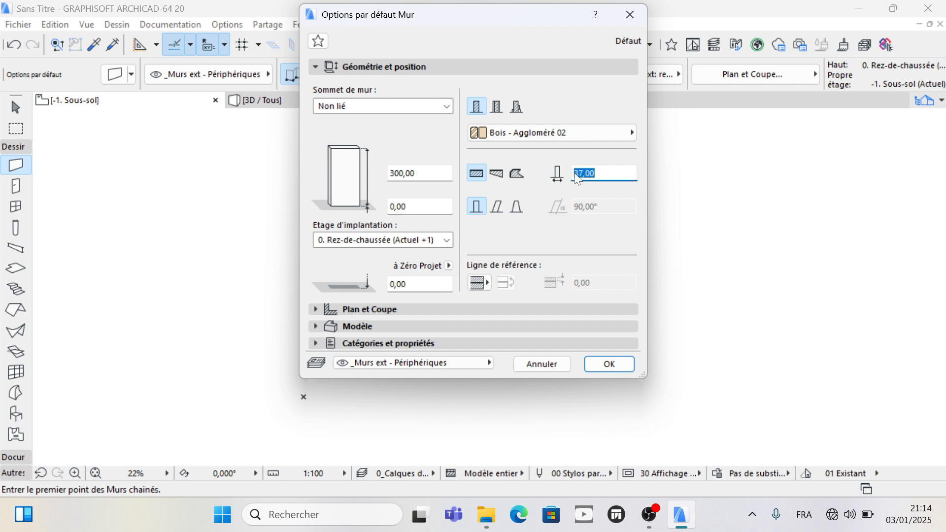
{"action": "type", "text": "15,00"}
Step: Enable all three surface overrides in the default wall's Modèle settings and apply the wall defaults
{"action": "left_click", "coordinate": [368, 328]}
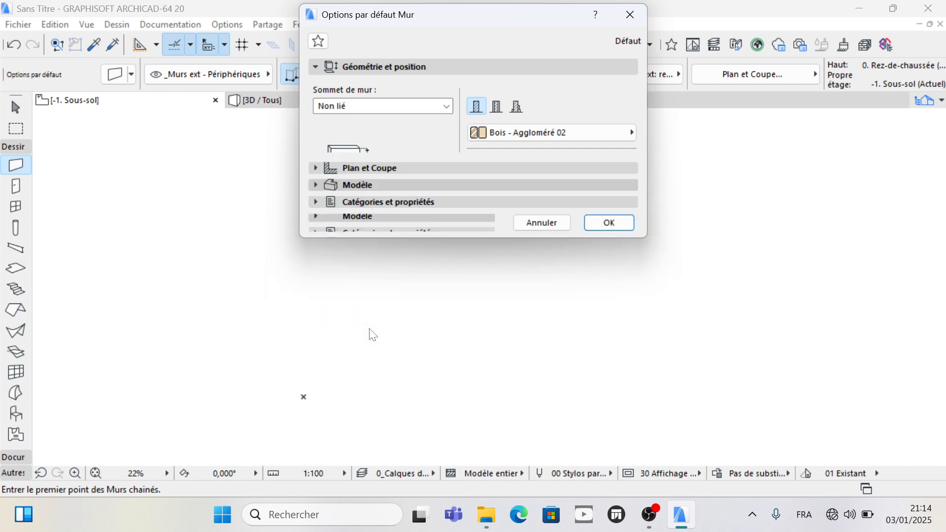
{"action": "left_click", "coordinate": [325, 141]}
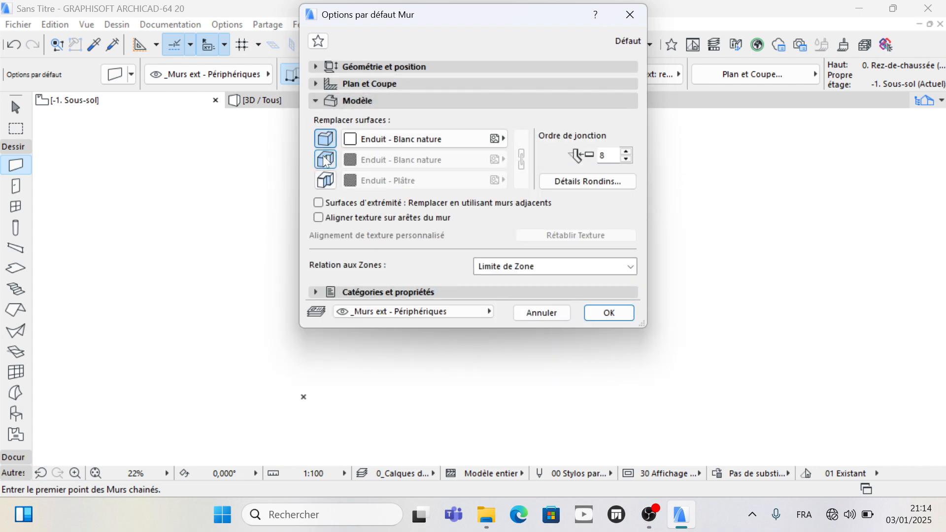
{"action": "left_click", "coordinate": [326, 159]}
{"action": "left_click", "coordinate": [326, 178]}
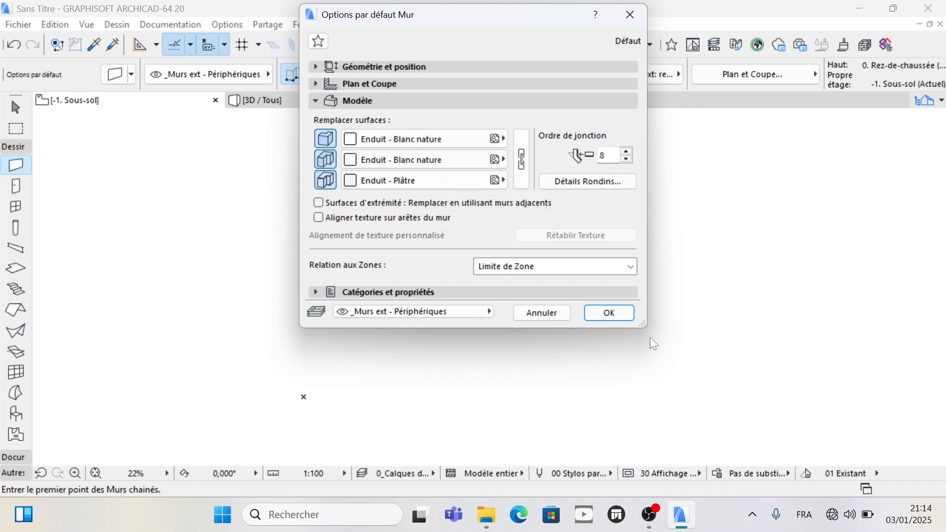
{"action": "left_click", "coordinate": [605, 314]}
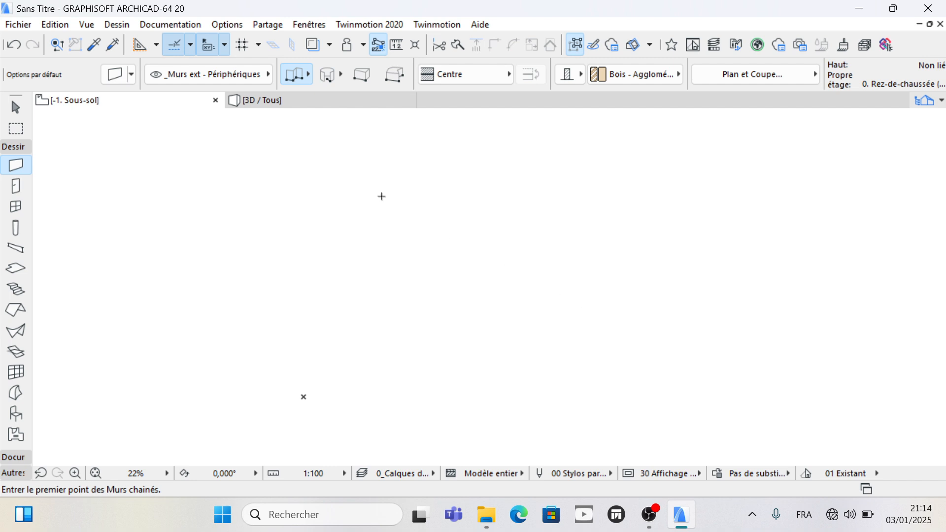
Step: Draw two chained walls: a 515 cm horizontal wall and a perpendicular wall running down from its right end
{"action": "left_click", "coordinate": [326, 183]}
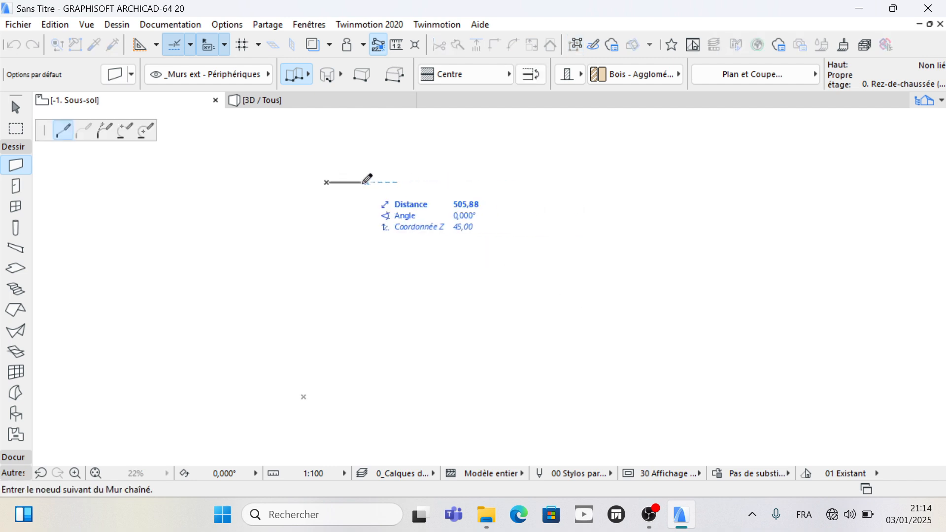
{"action": "key", "text": "Escape"}
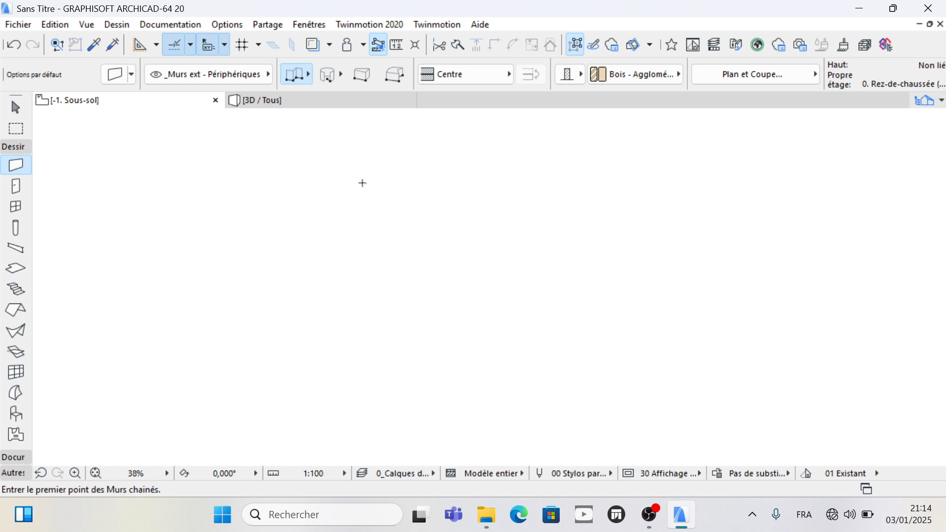
{"action": "left_click", "coordinate": [335, 187]}
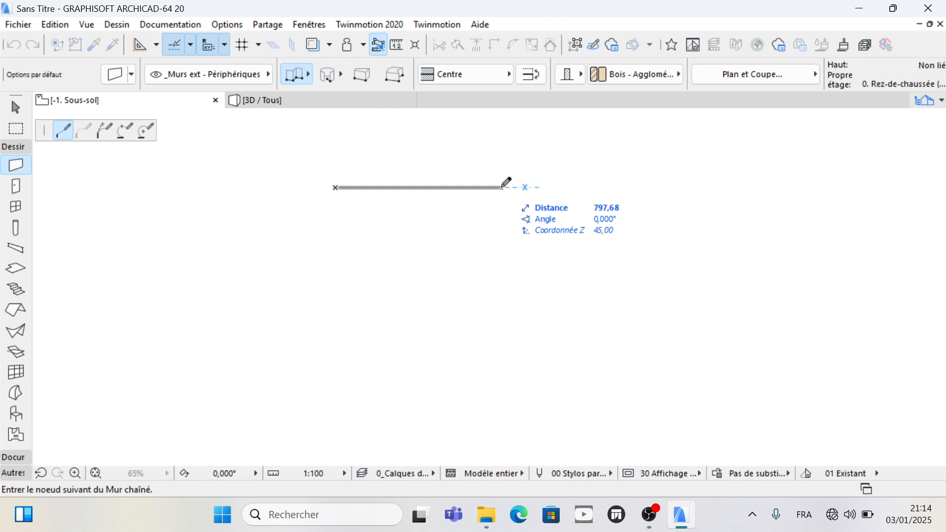
{"action": "type", "text": "5"}
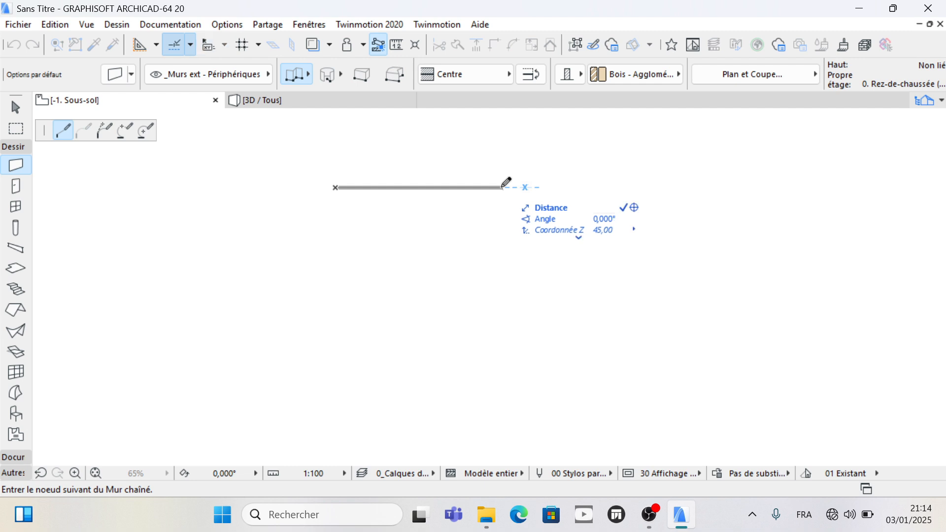
{"action": "type", "text": "7"}
{"action": "type", "text": "515"}
{"action": "key", "text": "Return"}
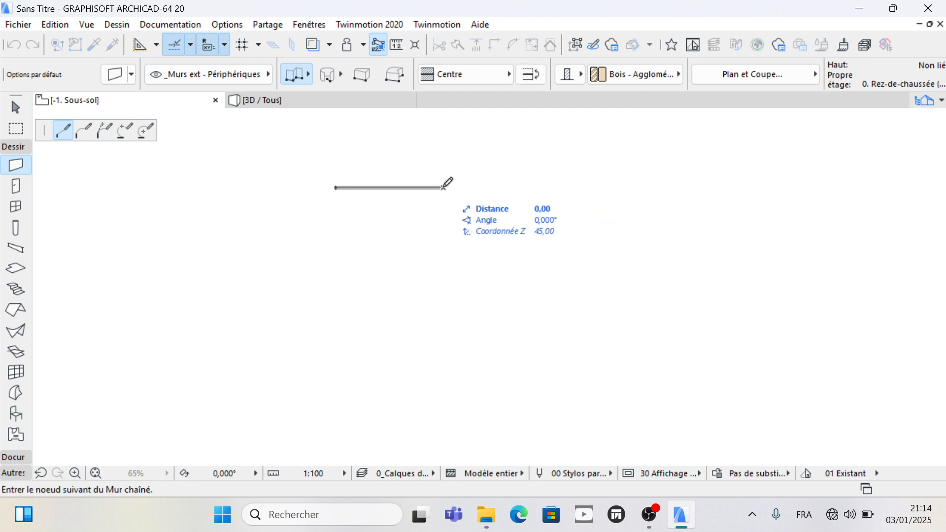
{"action": "left_click", "coordinate": [443, 289]}
{"action": "left_click", "coordinate": [444, 289]}
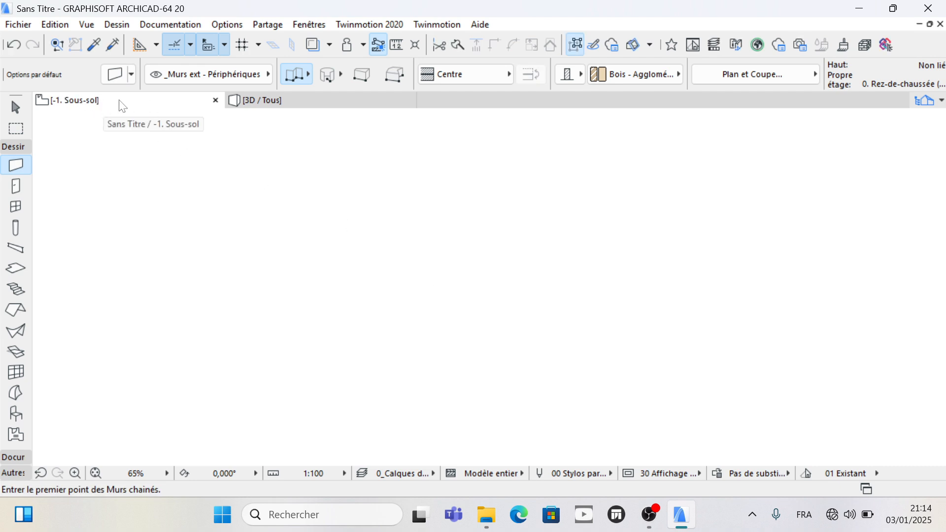
Step: Open the 0. Rez-de-chaussée floor plan that contains the two new walls
{"action": "left_click", "coordinate": [938, 105]}
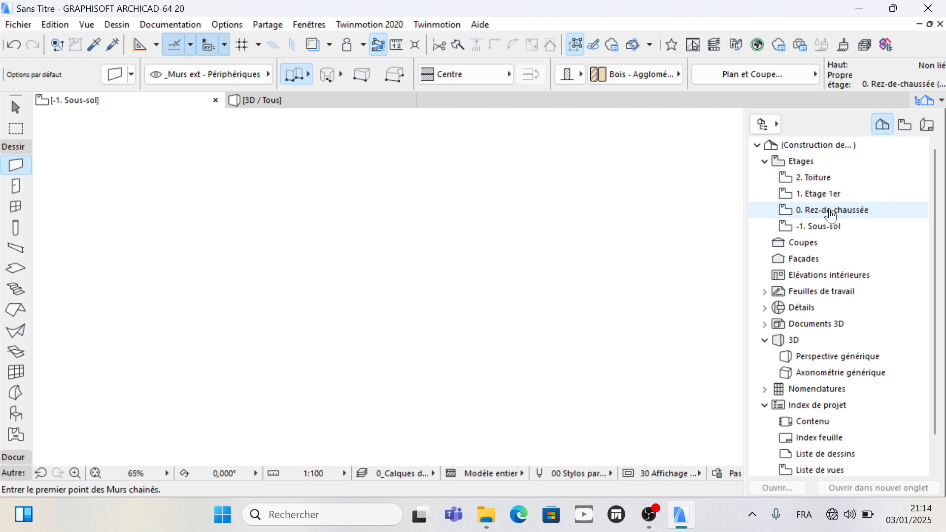
{"action": "left_click", "coordinate": [831, 211]}
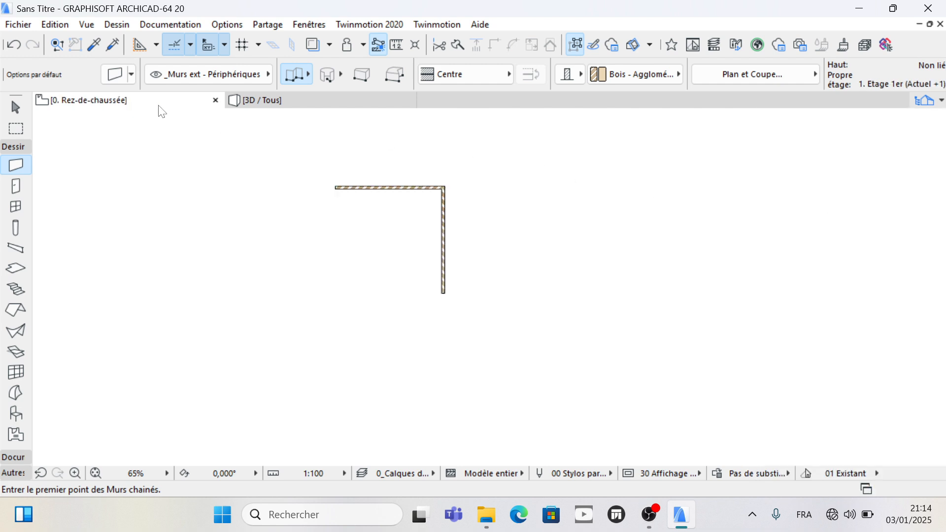
{"action": "scroll", "coordinate": [338, 184], "scroll_direction": "up", "scroll_amount": 2}
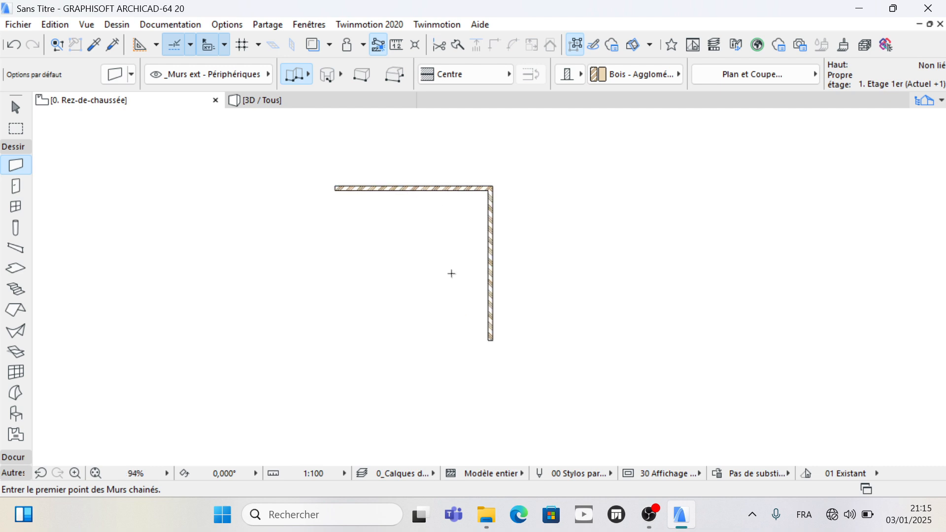
{"action": "scroll", "coordinate": [451, 247], "scroll_direction": "down", "scroll_amount": 1}
{"action": "scroll", "coordinate": [465, 326], "scroll_direction": "up", "scroll_amount": 1}
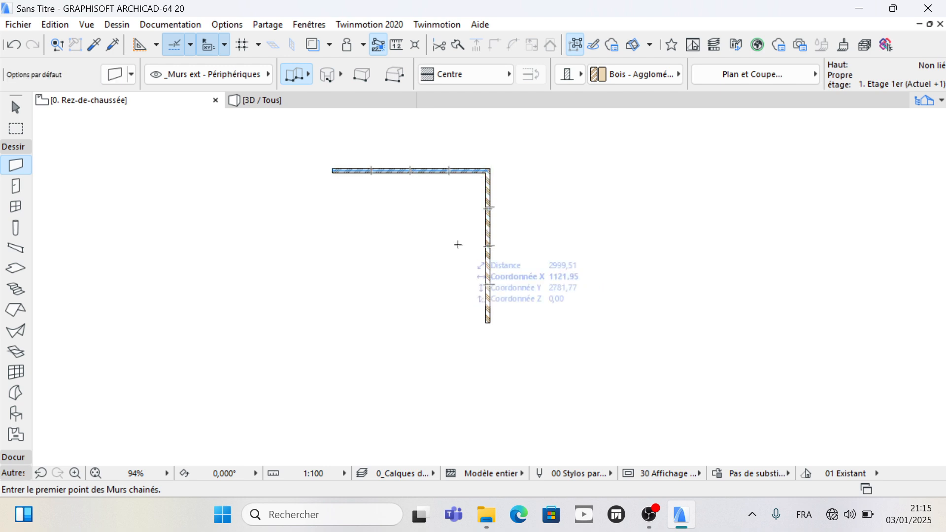
Step: Copy the right vertical wall 215 cm horizontally to the left and deselect the copy
{"action": "key", "text": "shift"}
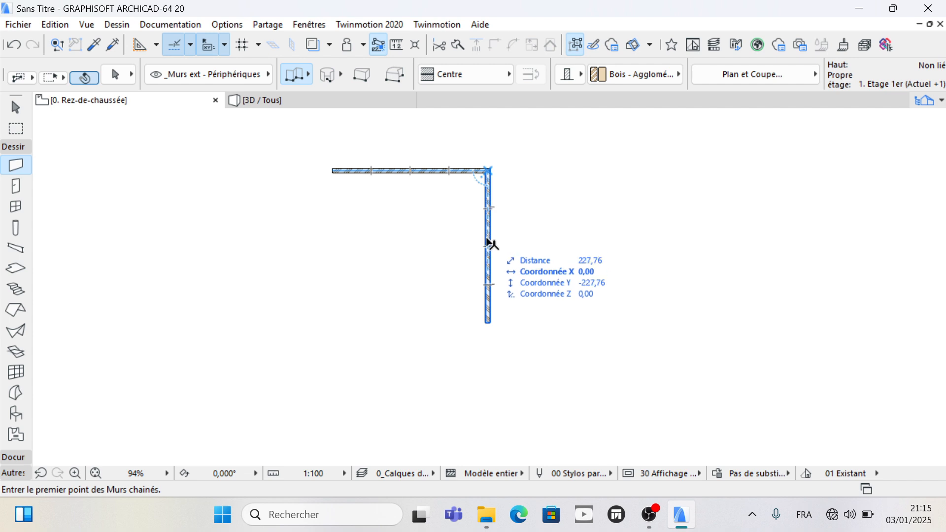
{"action": "left_click", "coordinate": [490, 243], "text": "shift"}
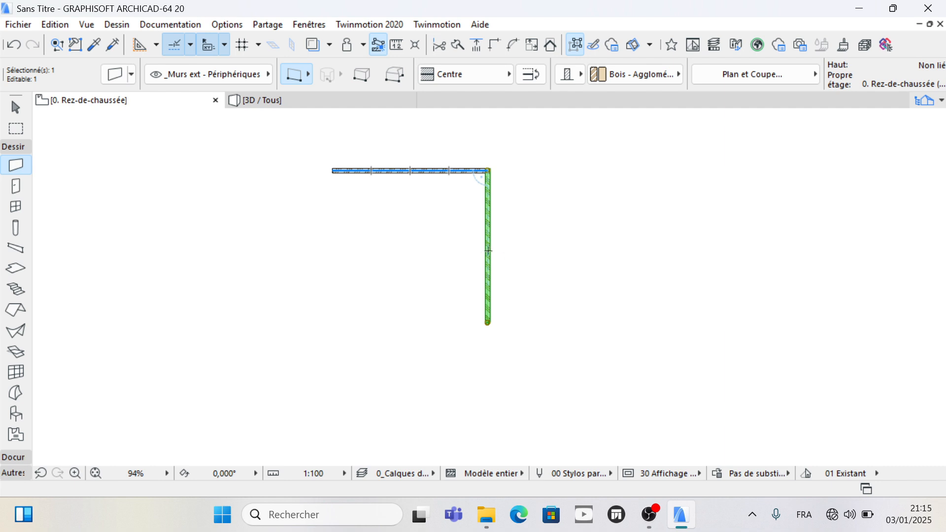
{"action": "left_click", "coordinate": [488, 246]}
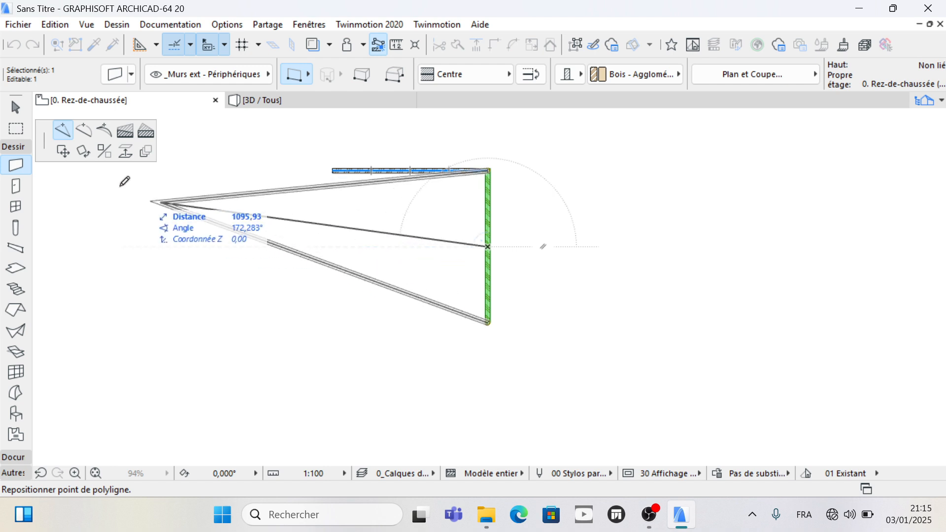
{"action": "left_click", "coordinate": [64, 153]}
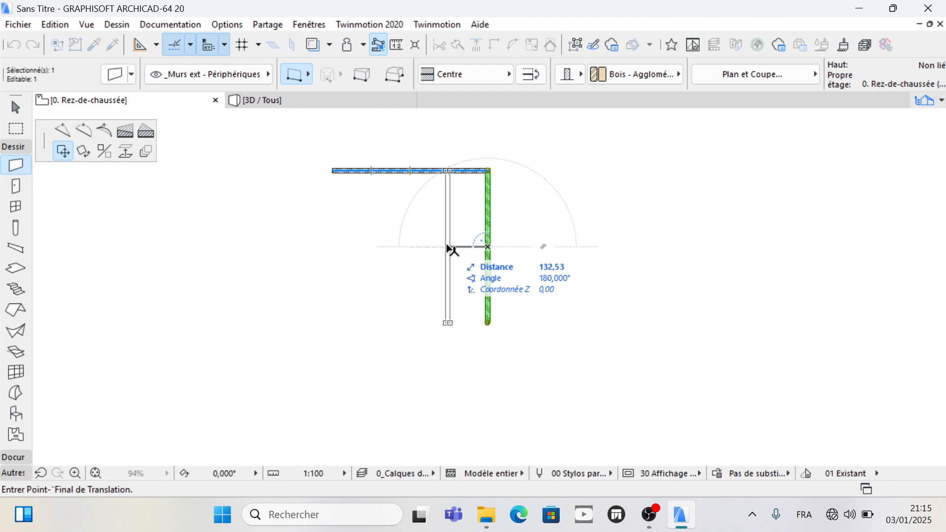
{"action": "key", "text": "ctrl"}
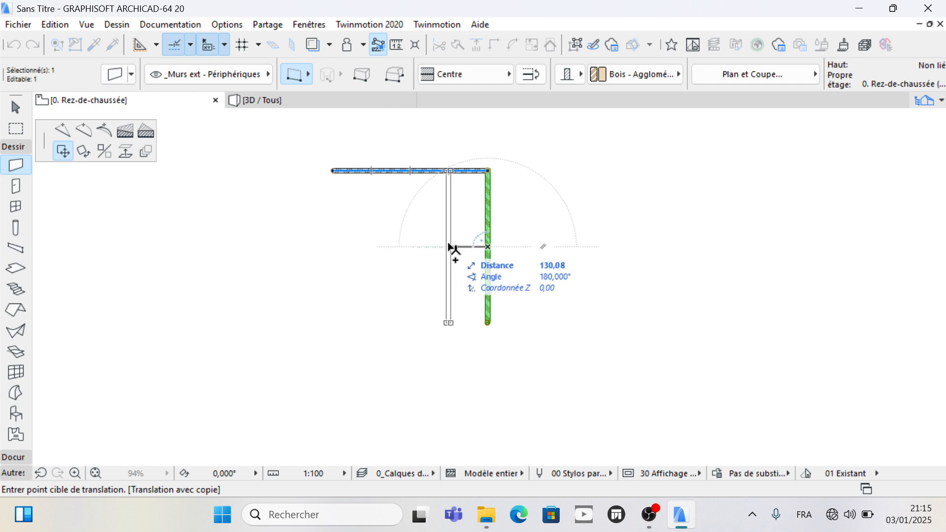
{"action": "type", "text": "215"}
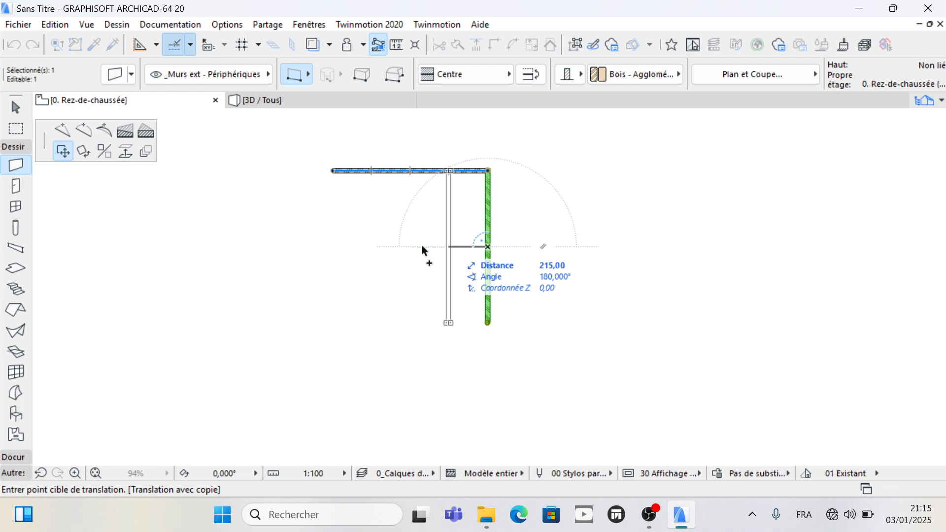
{"action": "key", "text": "Return"}
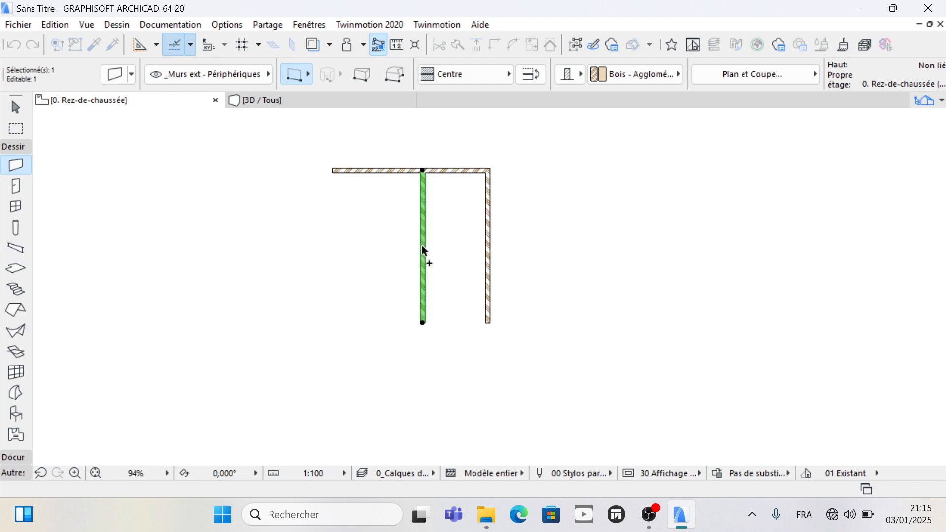
{"action": "scroll", "coordinate": [531, 225], "scroll_direction": "down", "scroll_amount": 1}
{"action": "key", "text": "Escape"}
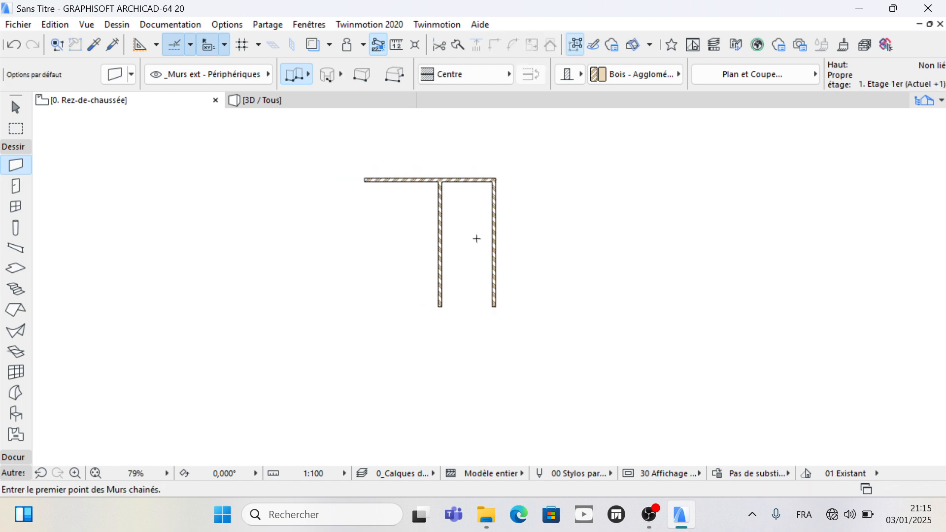
Step: Move the middle vertical wall 365 cm to the left and undo that move
{"action": "left_click", "coordinate": [440, 242], "text": "shift"}
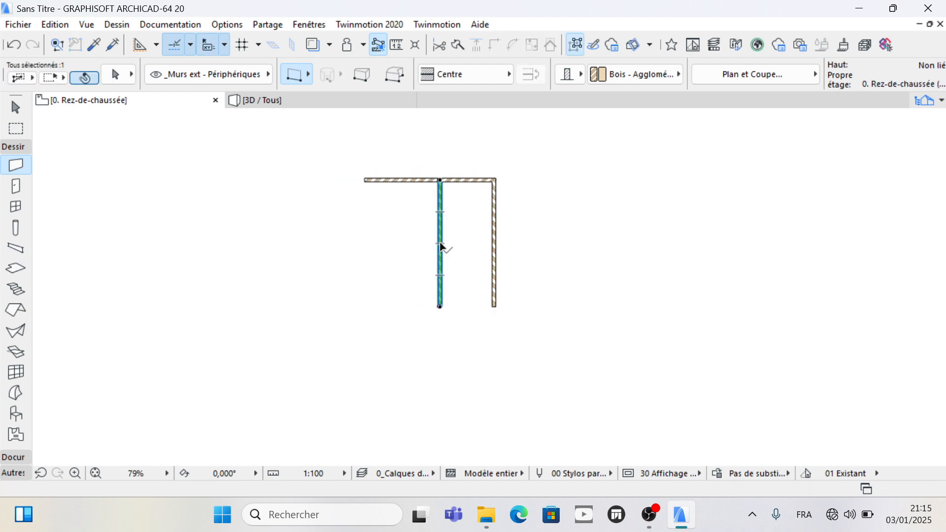
{"action": "left_click", "coordinate": [441, 241]}
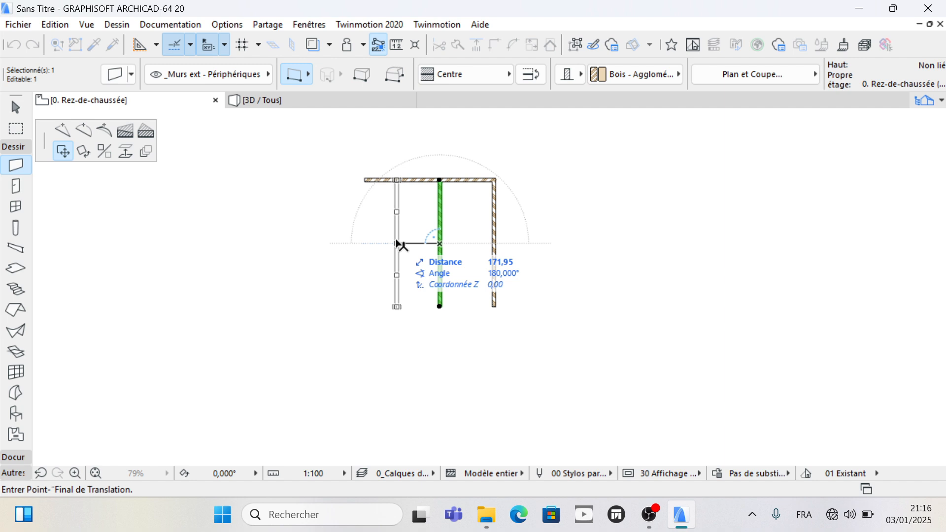
{"action": "type", "text": "365"}
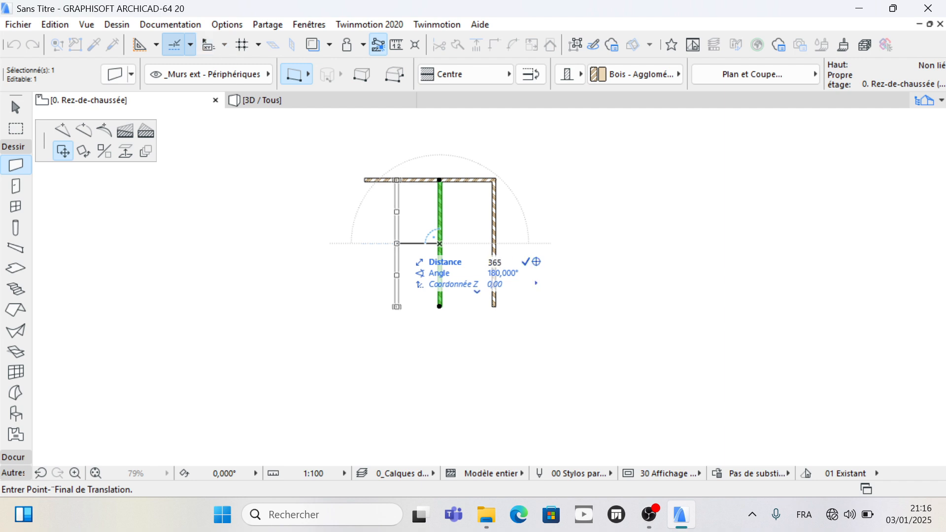
{"action": "key", "text": "Return"}
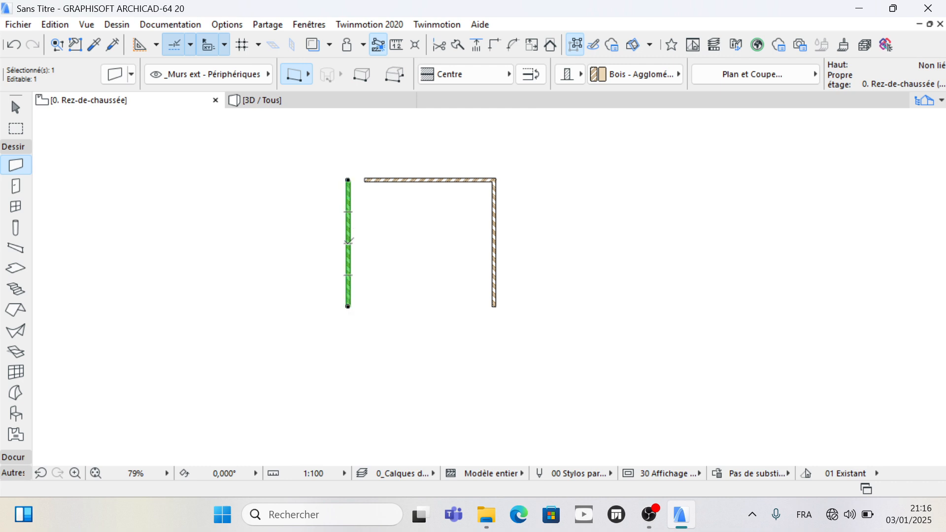
{"action": "key", "text": "ctrl+z"}
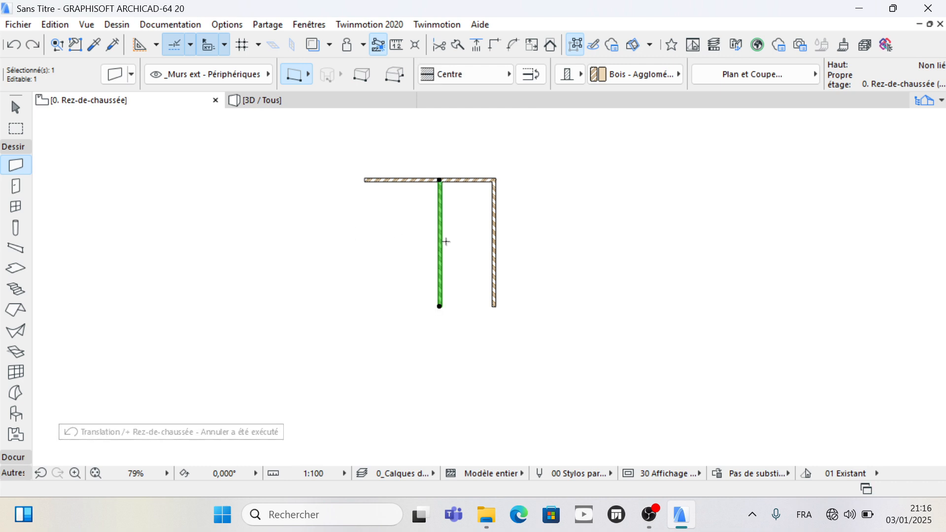
Step: Place a copy of the middle vertical wall 365 cm to its left
{"action": "left_click", "coordinate": [441, 249]}
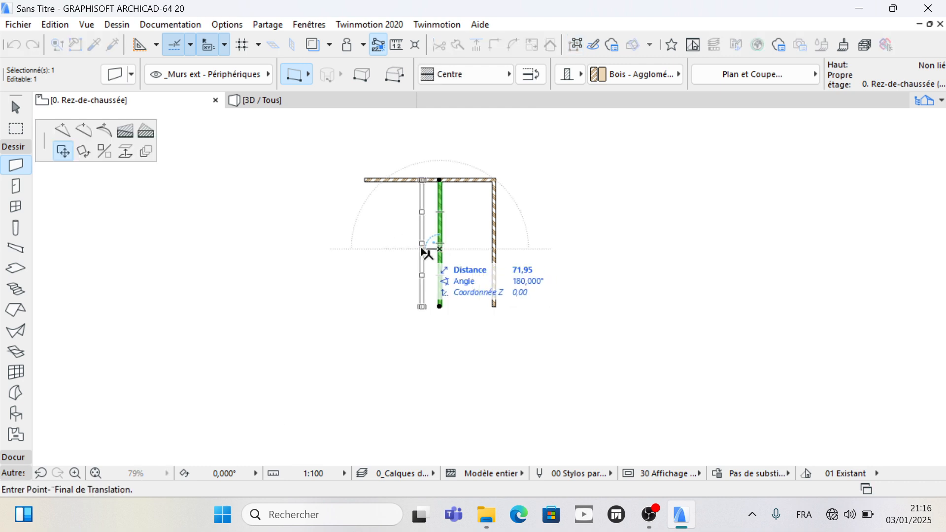
{"action": "key", "text": "ctrl"}
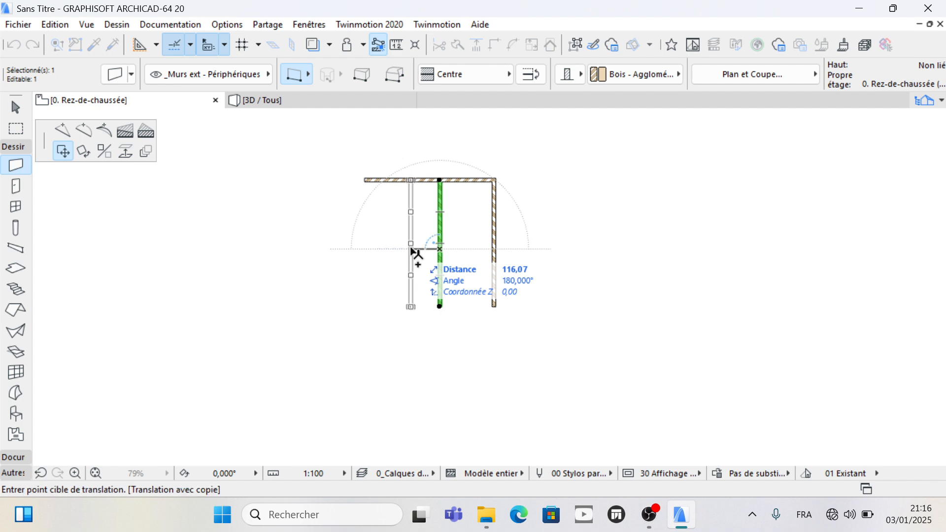
{"action": "key", "text": "Tab"}
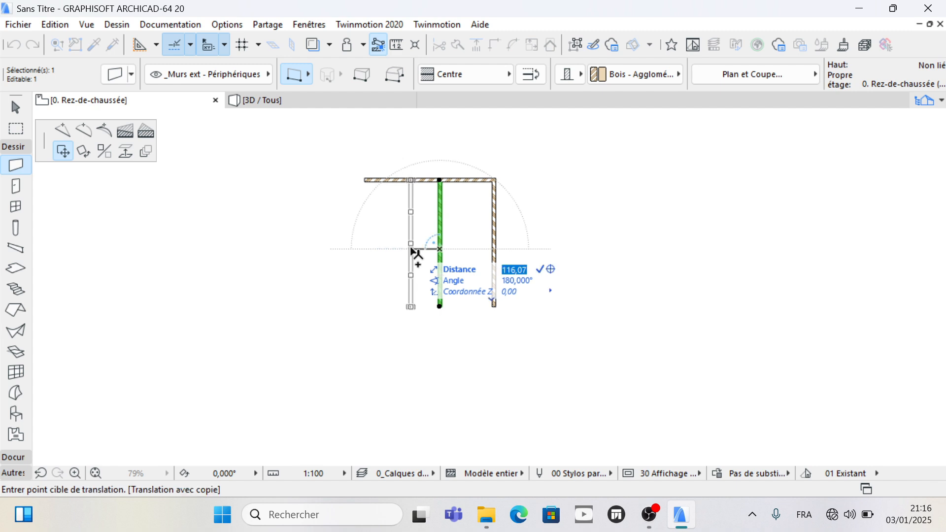
{"action": "type", "text": "365"}
{"action": "key", "text": "Return"}
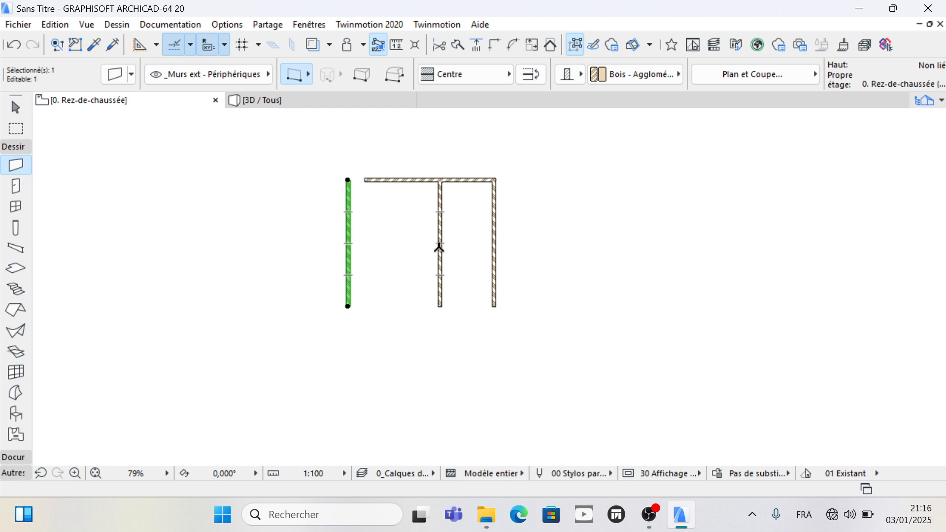
Step: Join the horizontal wall with the leftmost vertical wall so they meet in a corner, and clear the selection
{"action": "key", "text": "shift"}
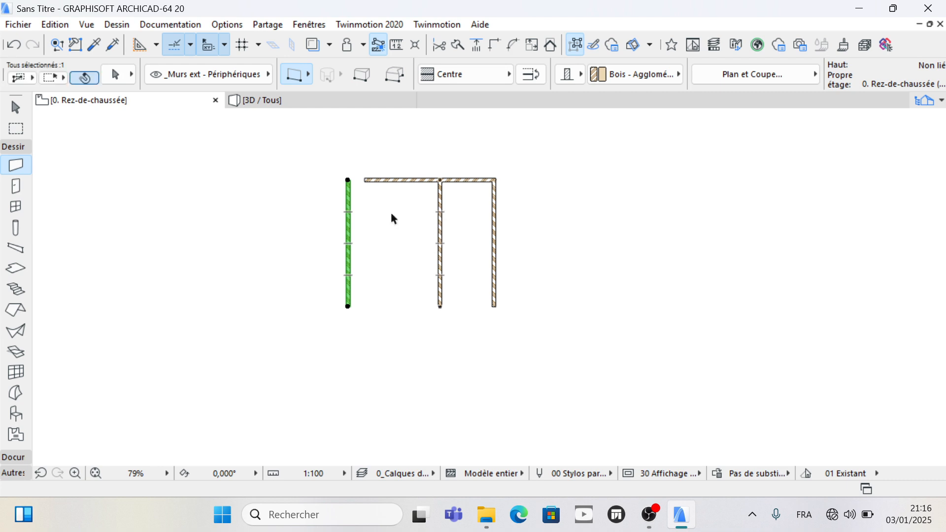
{"action": "left_click", "coordinate": [380, 180], "text": "shift"}
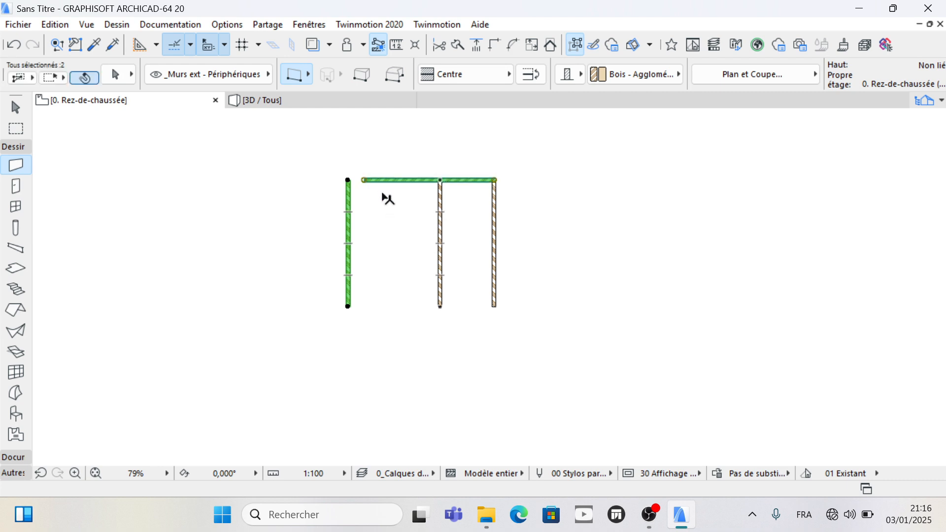
{"action": "left_click", "coordinate": [492, 49]}
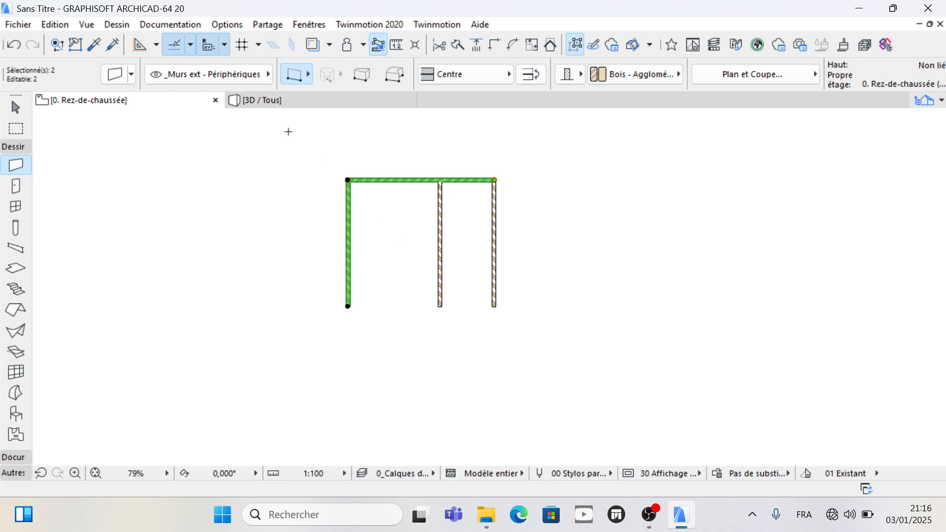
{"action": "scroll", "coordinate": [409, 224], "scroll_direction": "up", "scroll_amount": 1}
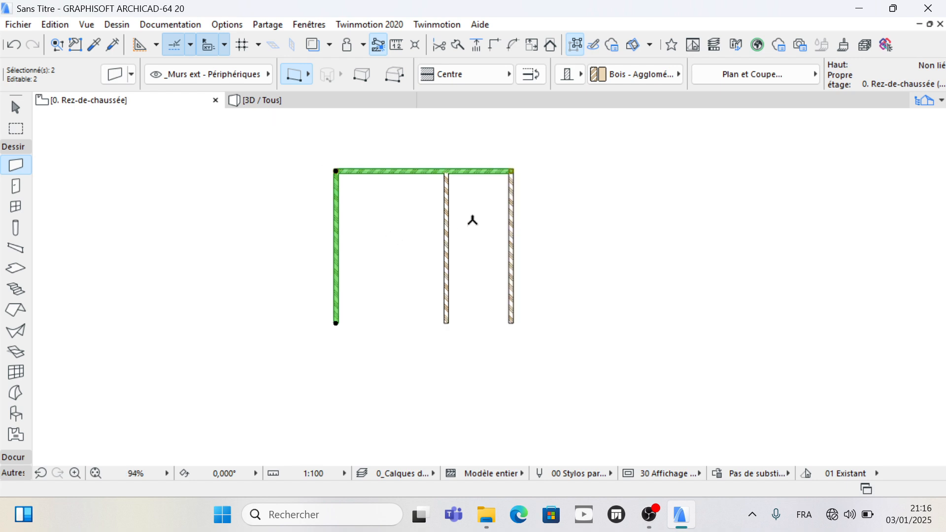
{"action": "key", "text": "Escape"}
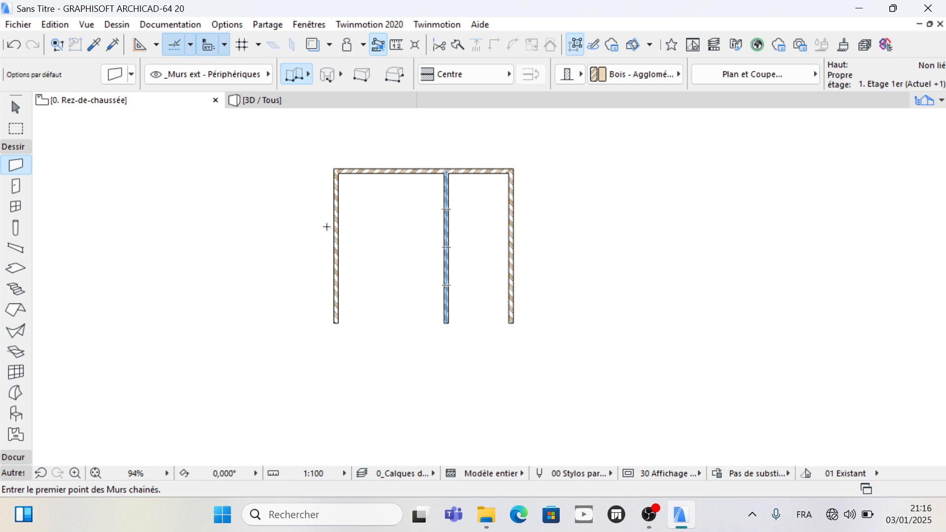
Step: Measure the clear width between the left and middle vertical walls, starting from the inner corner under the upper wall
{"action": "scroll", "coordinate": [362, 216], "scroll_direction": "up", "scroll_amount": 3}
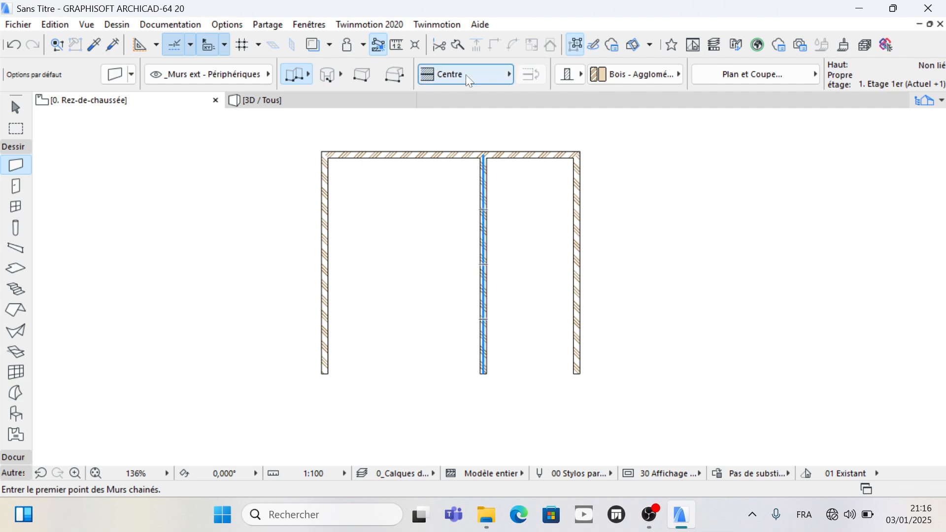
{"action": "left_click", "coordinate": [397, 47]}
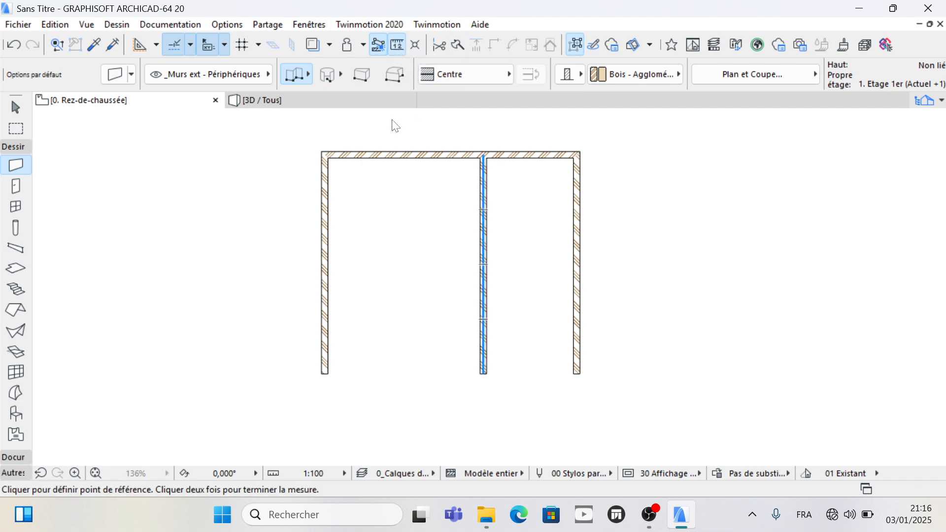
{"action": "left_click", "coordinate": [328, 158]}
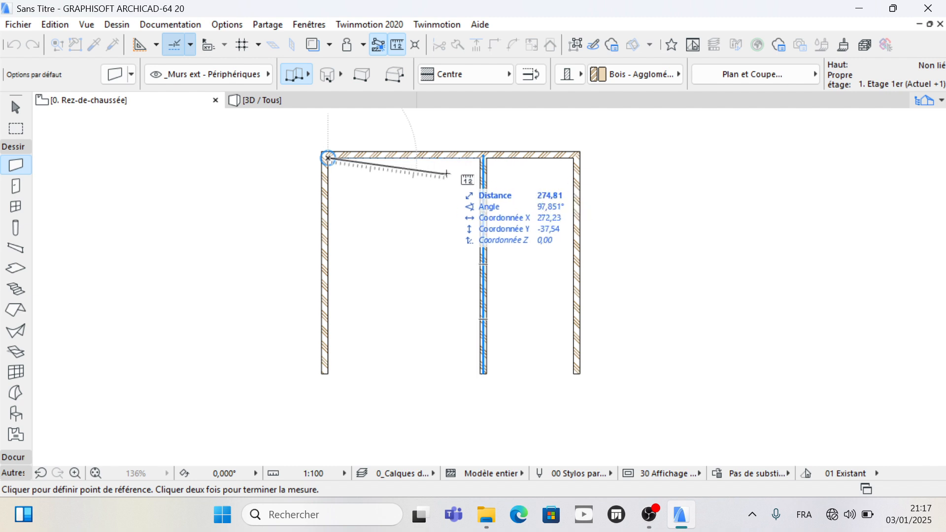
{"action": "key", "text": "Escape"}
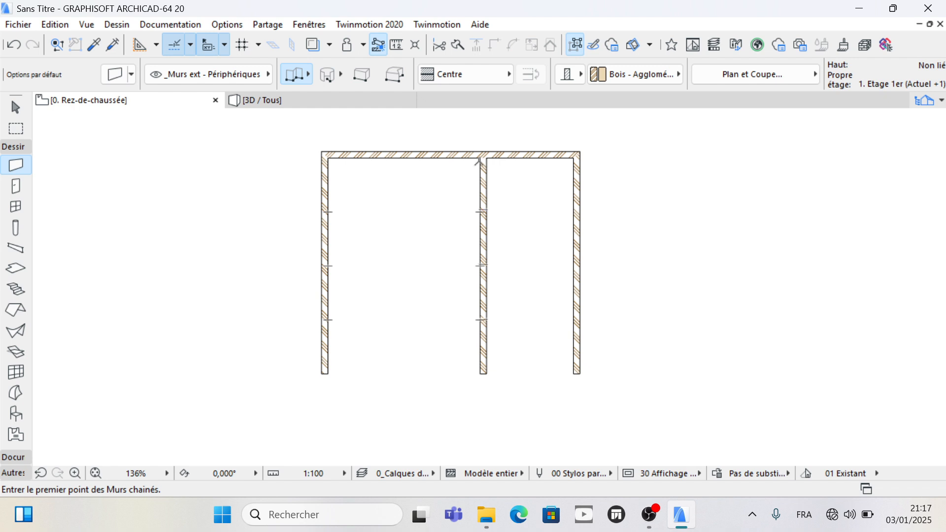
Step: Copy the upper horizontal wall 415 cm straight down and deselect the copy
{"action": "scroll", "coordinate": [482, 158], "scroll_direction": "down", "scroll_amount": 3}
{"action": "scroll", "coordinate": [410, 158], "scroll_direction": "down", "scroll_amount": 1}
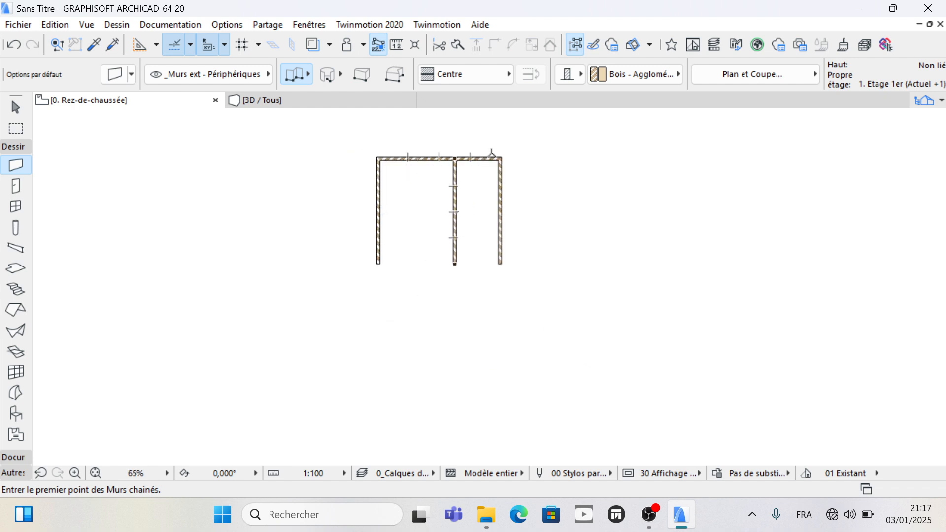
{"action": "scroll", "coordinate": [491, 154], "scroll_direction": "up", "scroll_amount": 1}
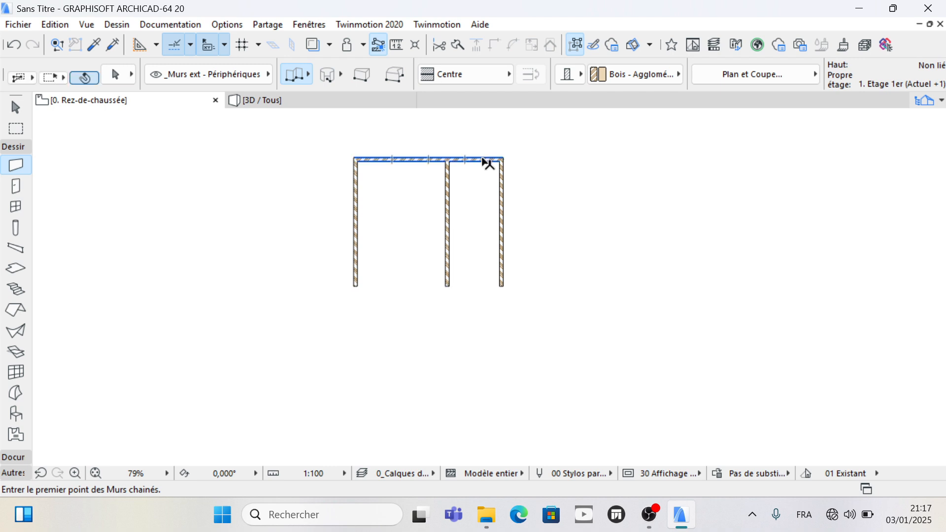
{"action": "left_click", "coordinate": [482, 157], "text": "shift"}
{"action": "left_click", "coordinate": [482, 158]}
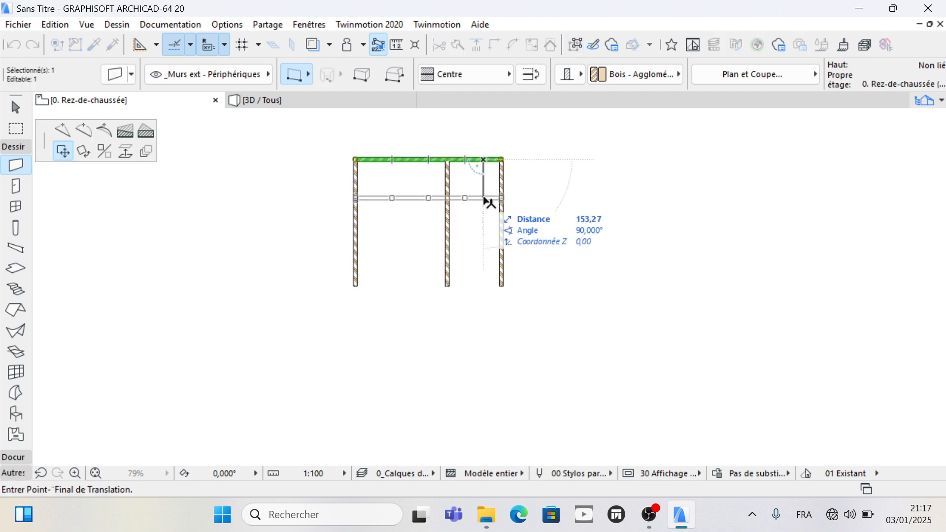
{"action": "key", "text": "ctrl"}
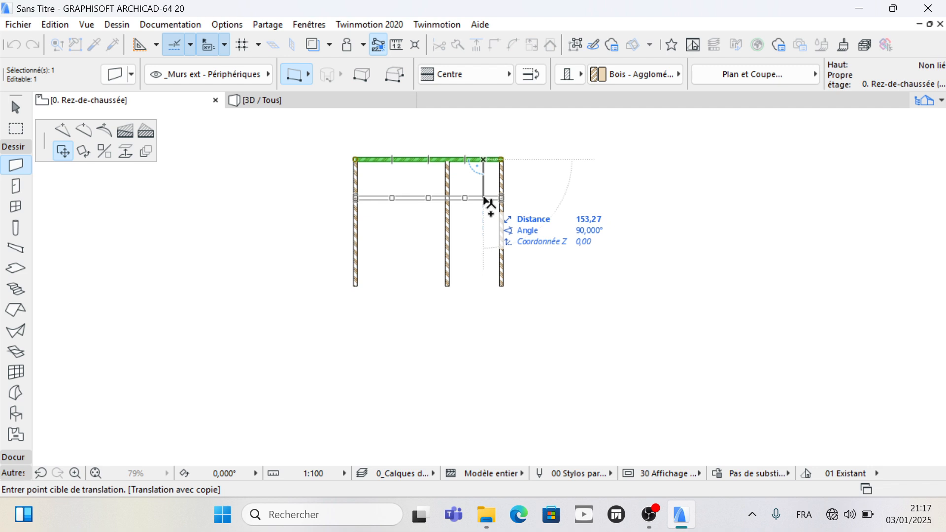
{"action": "type", "text": "415"}
{"action": "key", "text": "Return"}
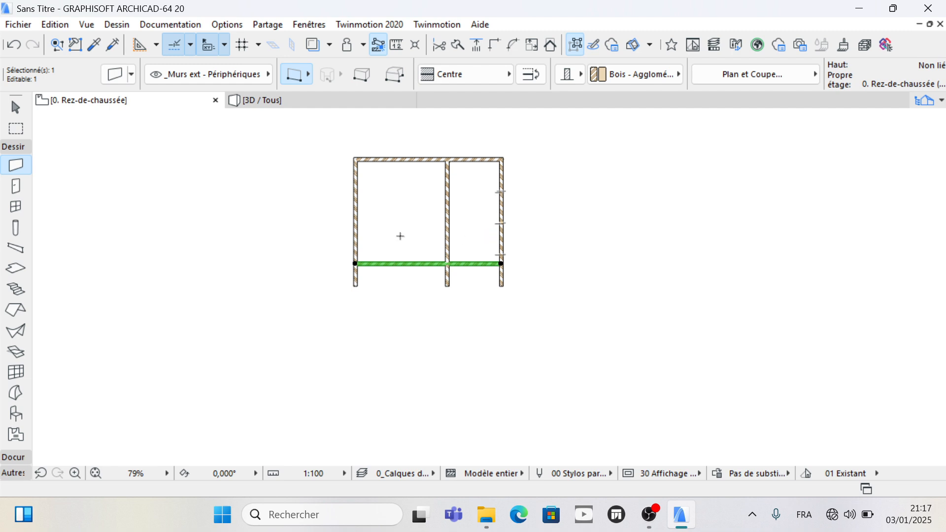
{"action": "key", "text": "Escape"}
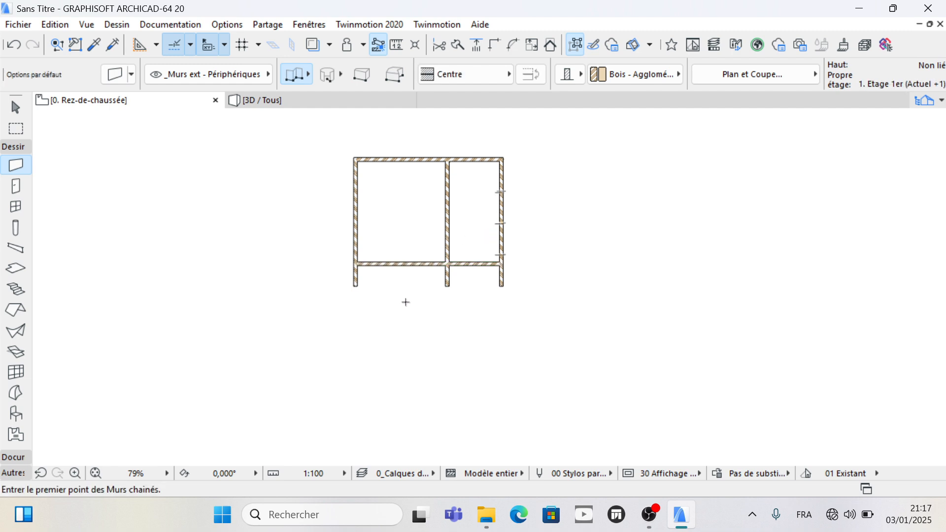
Step: Stretch the left end of the lower horizontal wall horizontally outward, well past the left vertical wall
{"action": "left_click", "coordinate": [413, 265], "text": "shift"}
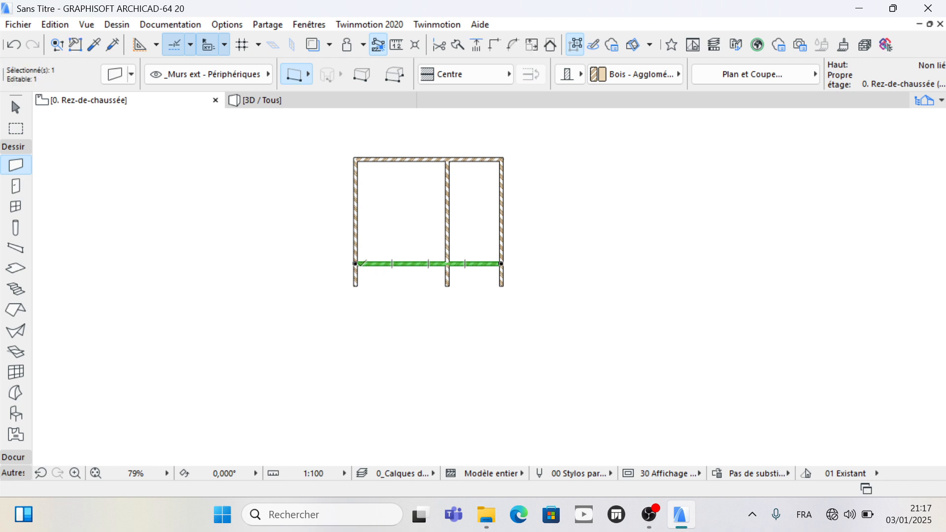
{"action": "left_click", "coordinate": [355, 264]}
{"action": "left_click", "coordinate": [260, 263]}
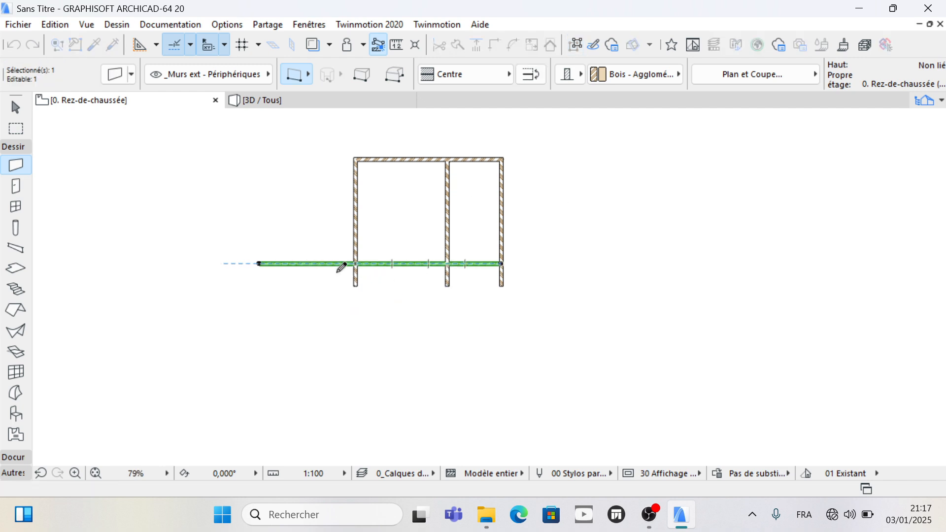
Step: Split the lower horizontal wall along the outer face of the left vertical wall and clear the selection
{"action": "scroll", "coordinate": [348, 264], "scroll_direction": "up", "scroll_amount": 3}
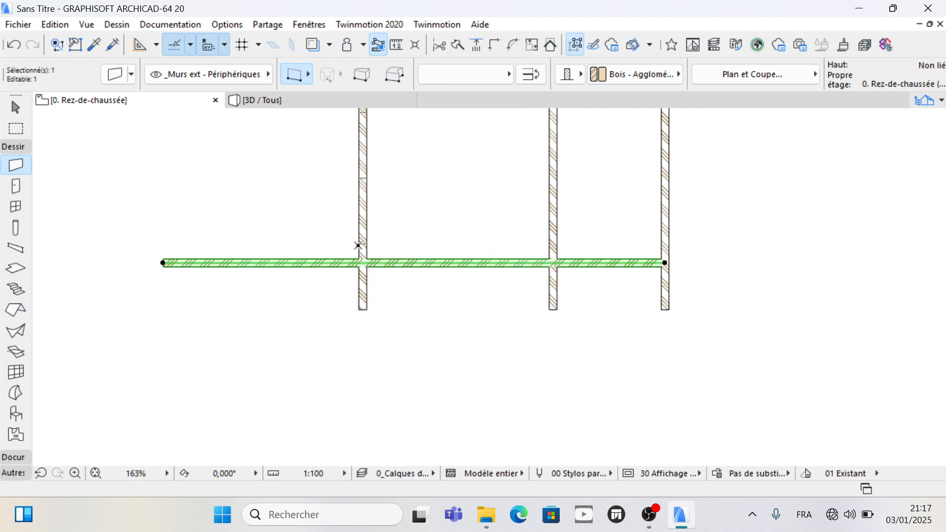
{"action": "scroll", "coordinate": [357, 245], "scroll_direction": "up", "scroll_amount": 2}
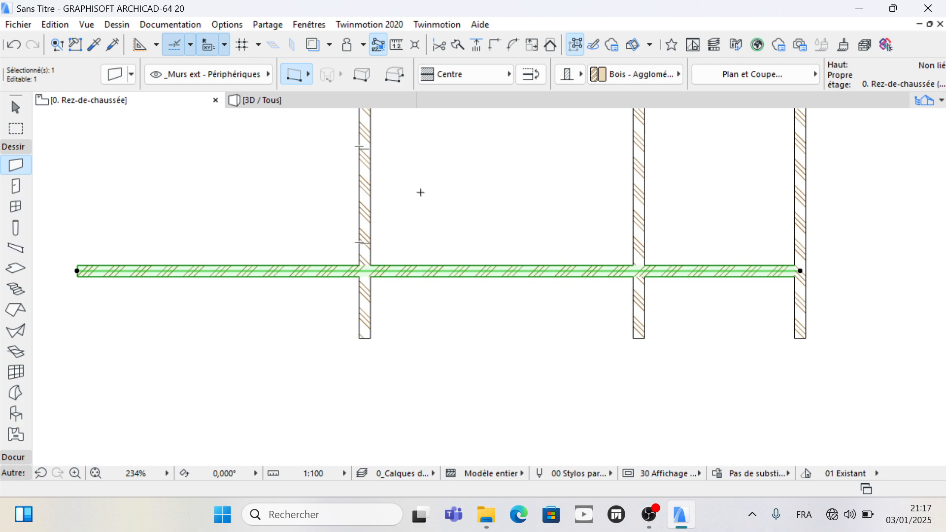
{"action": "left_click", "coordinate": [458, 46]}
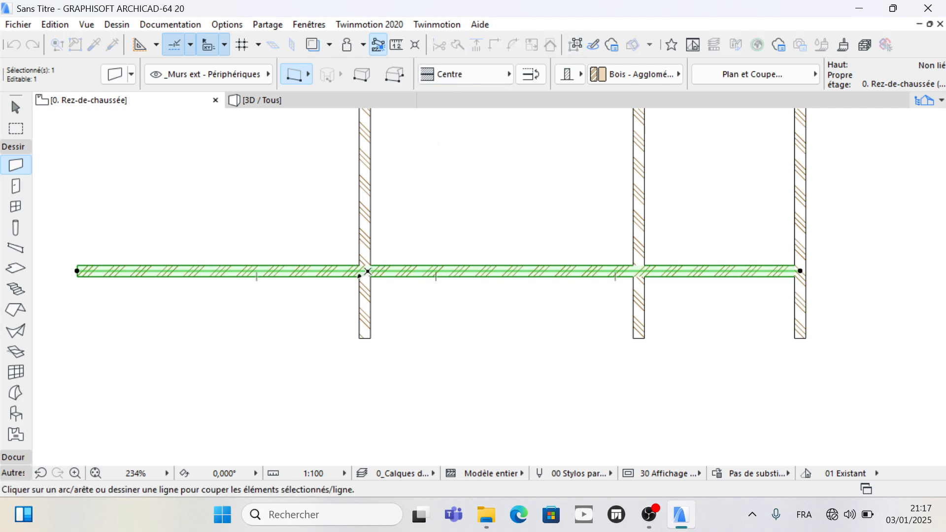
{"action": "left_click", "coordinate": [359, 277]}
{"action": "left_click", "coordinate": [360, 254]}
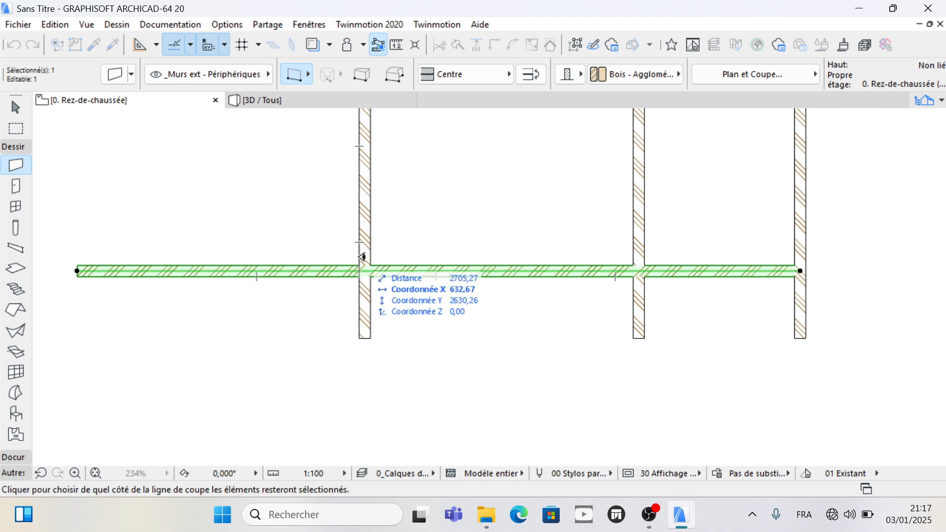
{"action": "left_click", "coordinate": [415, 300]}
{"action": "scroll", "coordinate": [507, 304], "scroll_direction": "down", "scroll_amount": 1}
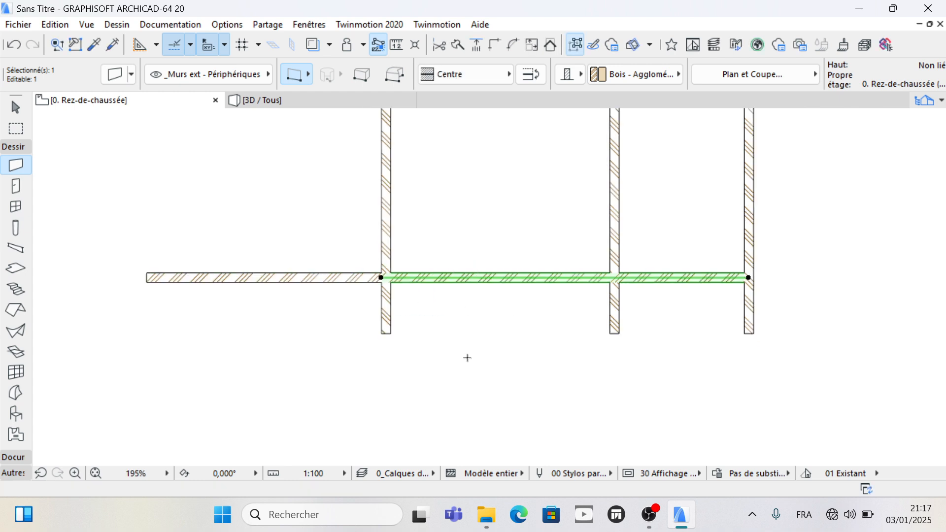
{"action": "key", "text": "Escape"}
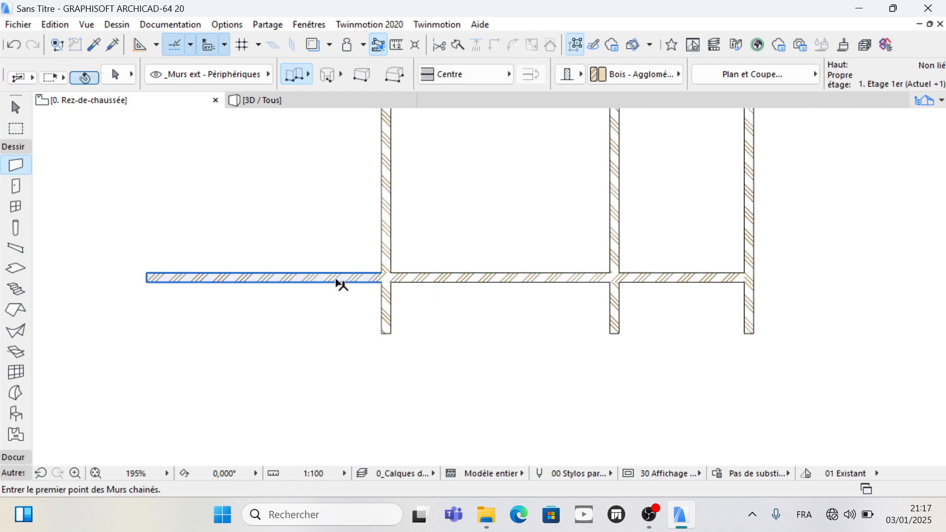
Step: Copy the outer segment of the lower horizontal wall 215 cm straight up and deselect the copy
{"action": "left_click", "coordinate": [335, 277], "text": "shift"}
{"action": "scroll", "coordinate": [361, 356], "scroll_direction": "down", "scroll_amount": 2}
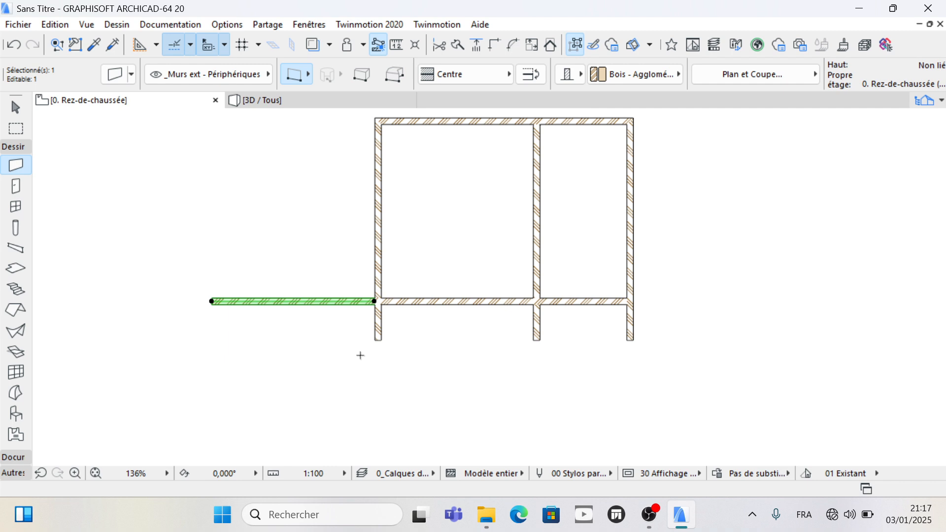
{"action": "left_click", "coordinate": [340, 301]}
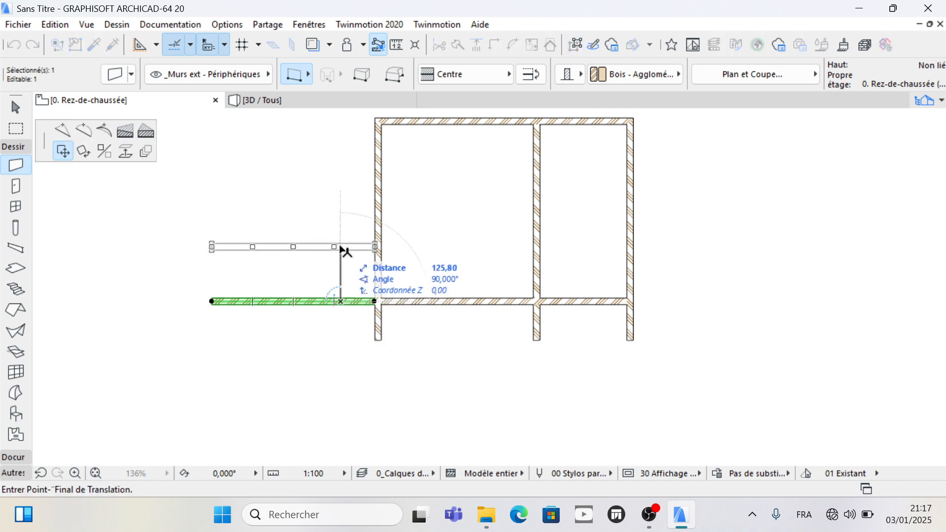
{"action": "type", "text": "2"}
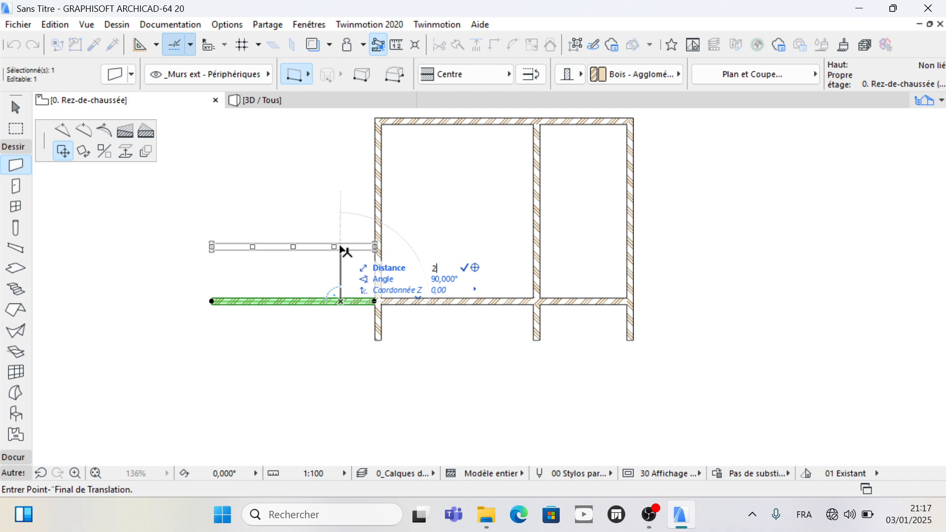
{"action": "key", "text": "Escape"}
{"action": "key", "text": "ctrl"}
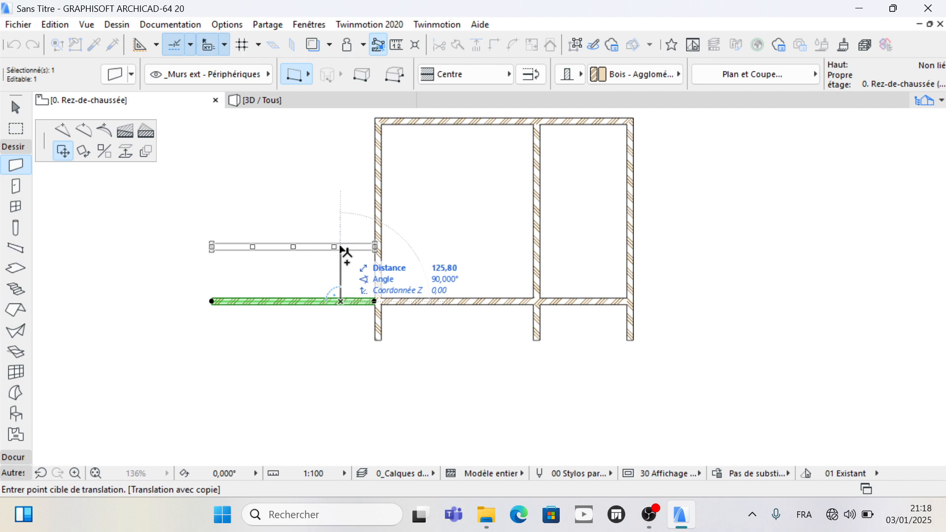
{"action": "type", "text": "215"}
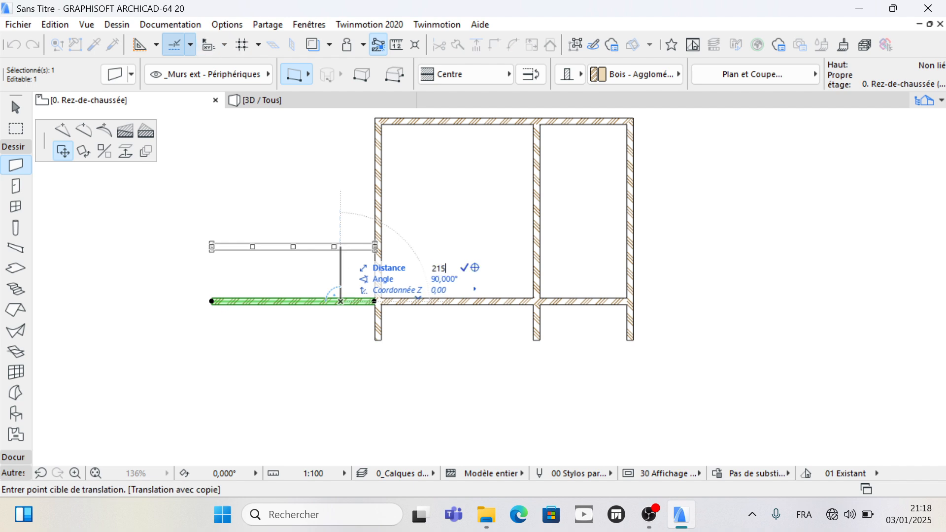
{"action": "key", "text": "Return"}
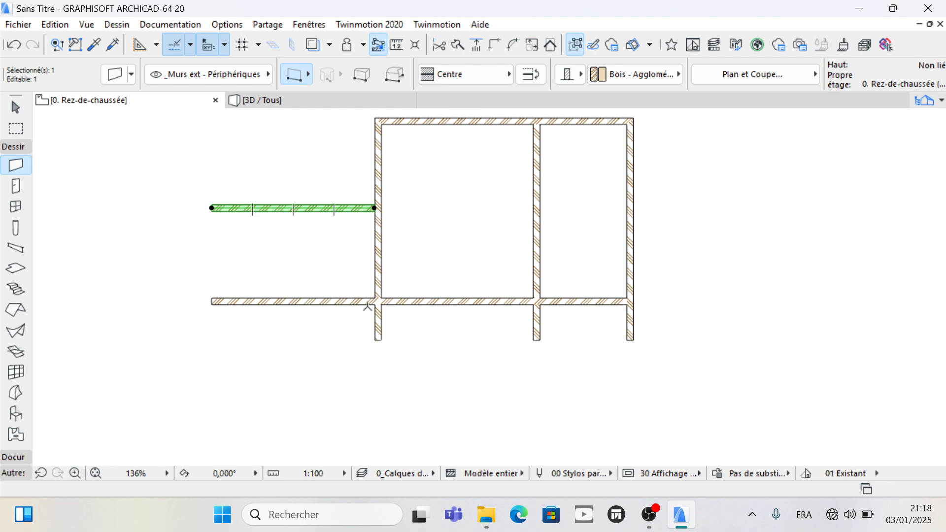
{"action": "key", "text": "Escape"}
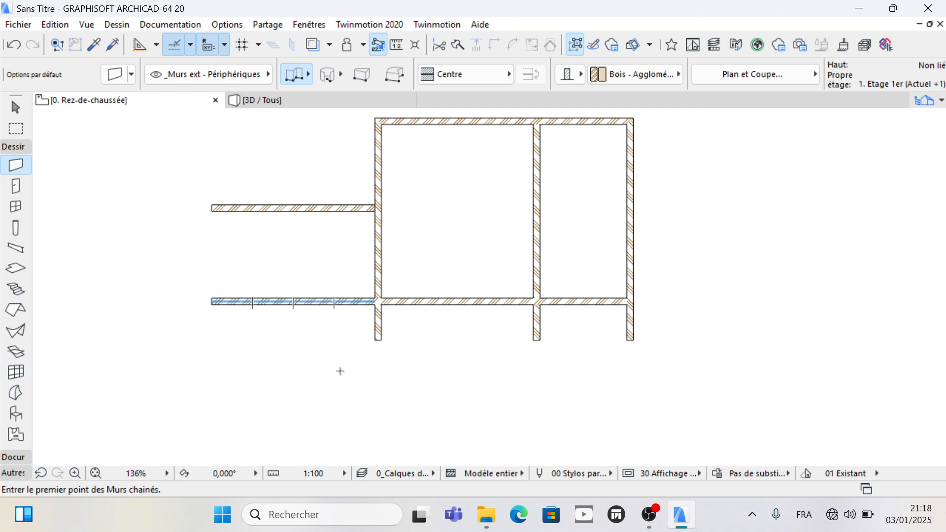
Step: Delete the original outer segment of the lower horizontal wall, and undo a trial trim of the left vertical wall's lower stub
{"action": "right_click", "coordinate": [318, 300]}
{"action": "left_click", "coordinate": [354, 274]}
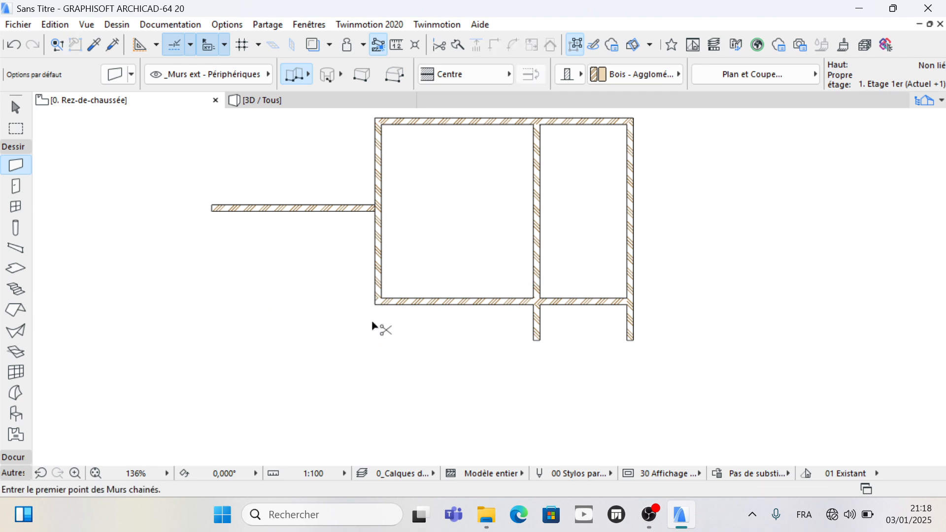
{"action": "left_click", "coordinate": [376, 324], "text": "ctrl"}
{"action": "key", "text": "ctrl+z"}
{"action": "scroll", "coordinate": [330, 247], "scroll_direction": "down", "scroll_amount": 2}
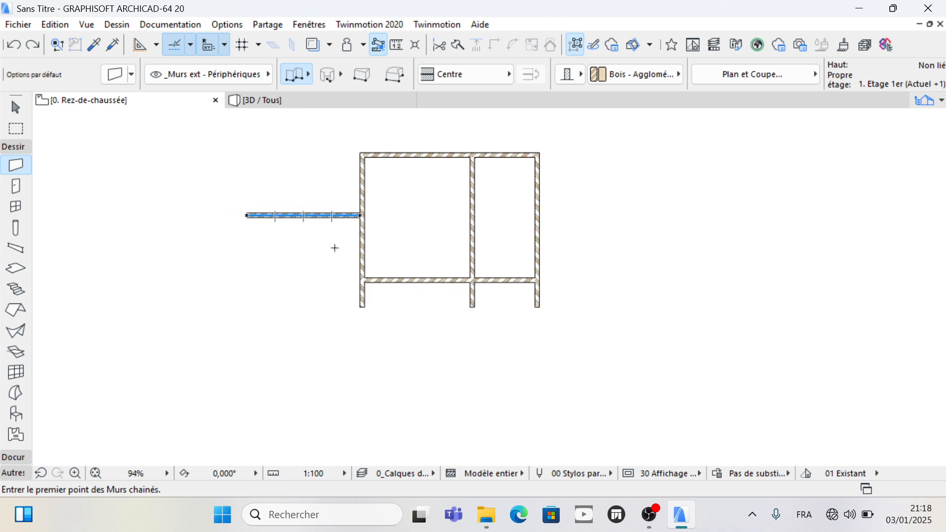
Step: Stretch the copied outer wall farther left, extend its right end to the left vertical wall's centreline, and deselect it
{"action": "left_click", "coordinate": [318, 216], "text": "shift"}
{"action": "left_click", "coordinate": [248, 215]}
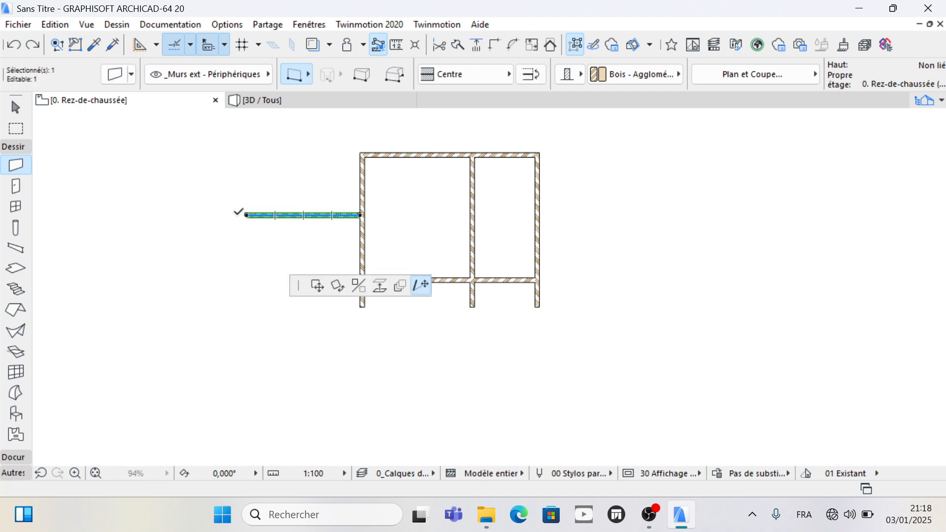
{"action": "left_click", "coordinate": [172, 215]}
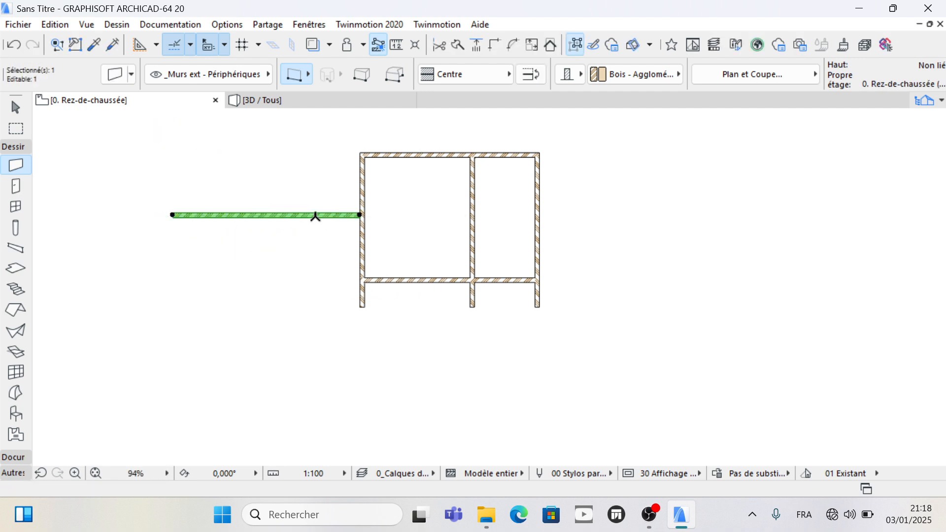
{"action": "scroll", "coordinate": [359, 214], "scroll_direction": "up", "scroll_amount": 5}
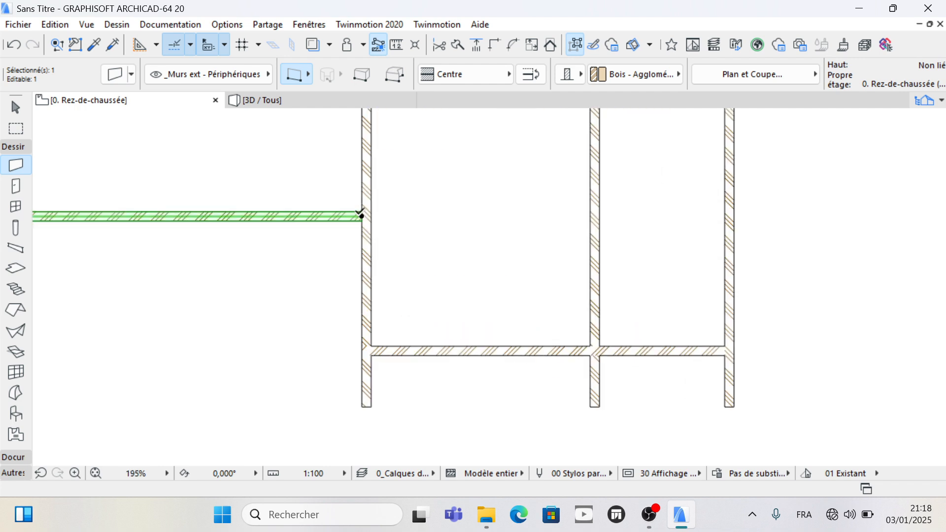
{"action": "left_click", "coordinate": [359, 215]}
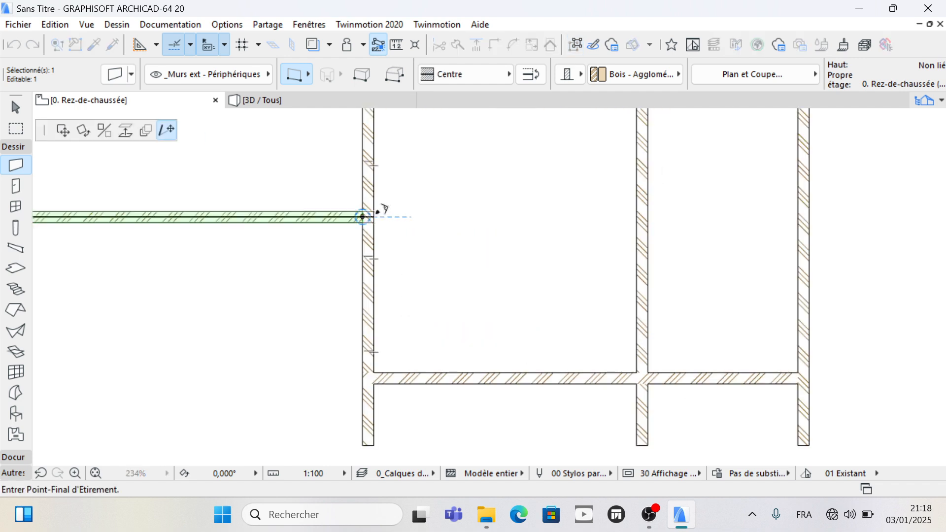
{"action": "left_click", "coordinate": [378, 216]}
{"action": "scroll", "coordinate": [380, 221], "scroll_direction": "down", "scroll_amount": 3}
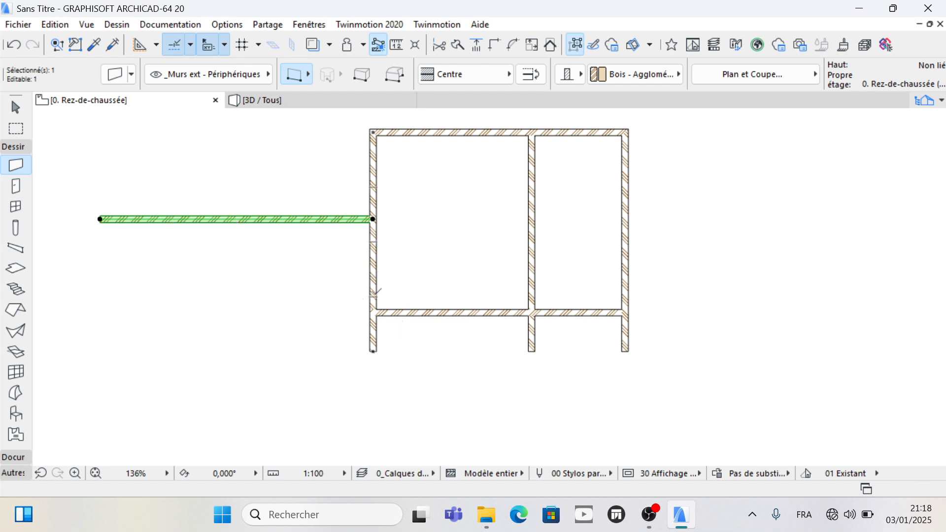
{"action": "key", "text": "Escape"}
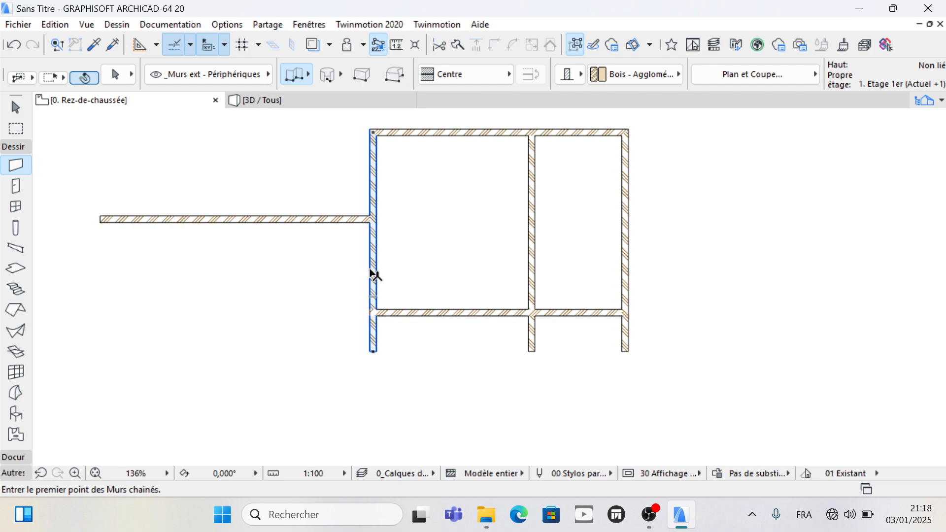
Step: Try to move the left vertical wall of the main block 115 cm to the left, and undo the move
{"action": "left_click", "coordinate": [373, 275], "text": "shift"}
{"action": "left_click", "coordinate": [374, 274]}
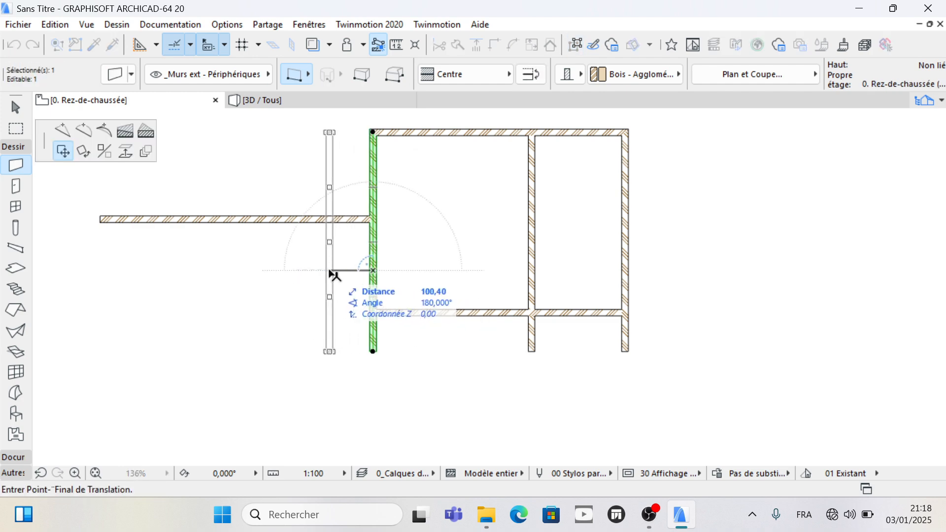
{"action": "type", "text": "115"}
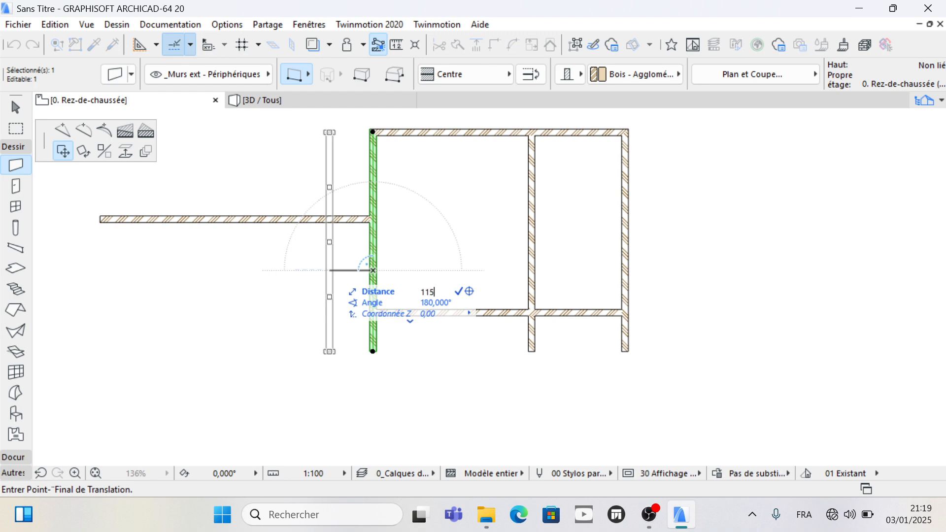
{"action": "key", "text": "Return"}
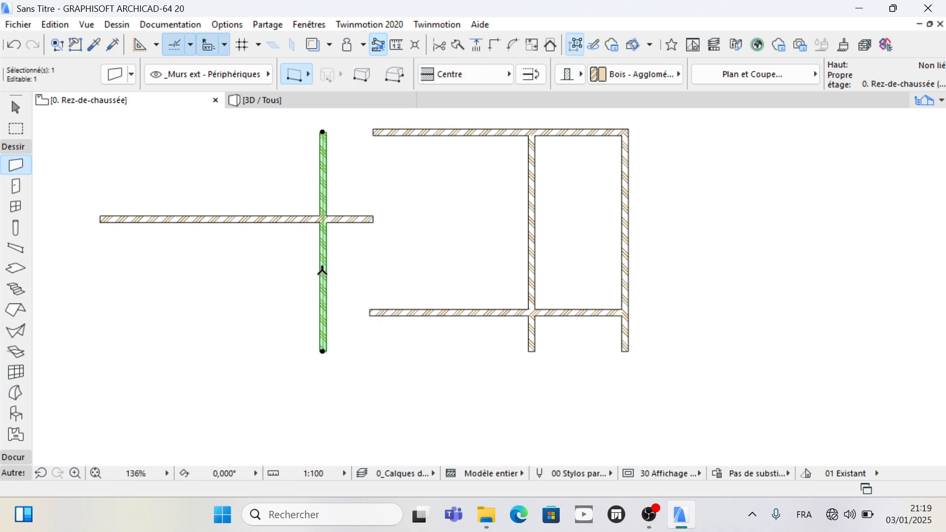
{"action": "key", "text": "ctrl+z"}
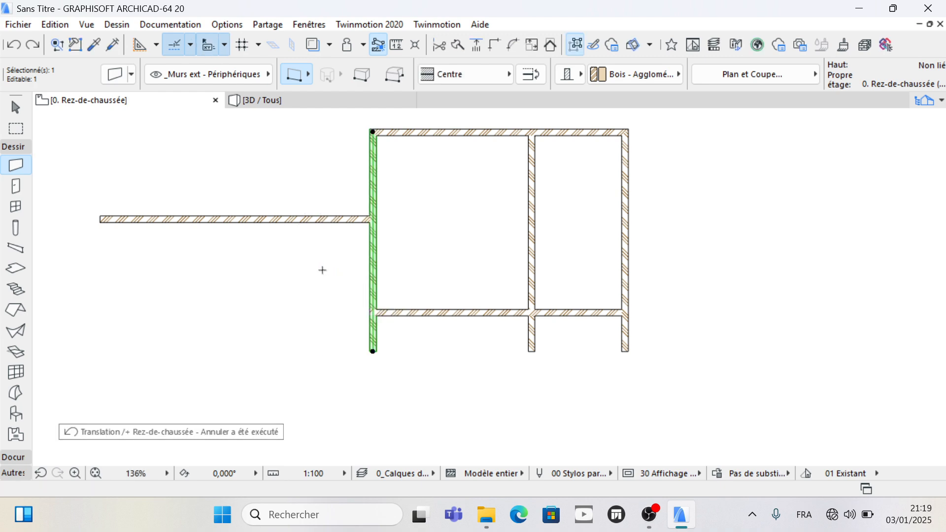
Step: Copy the main block's left vertical wall 115 cm to the left and trim off the copy's part above the outer horizontal wall
{"action": "left_click", "coordinate": [374, 264]}
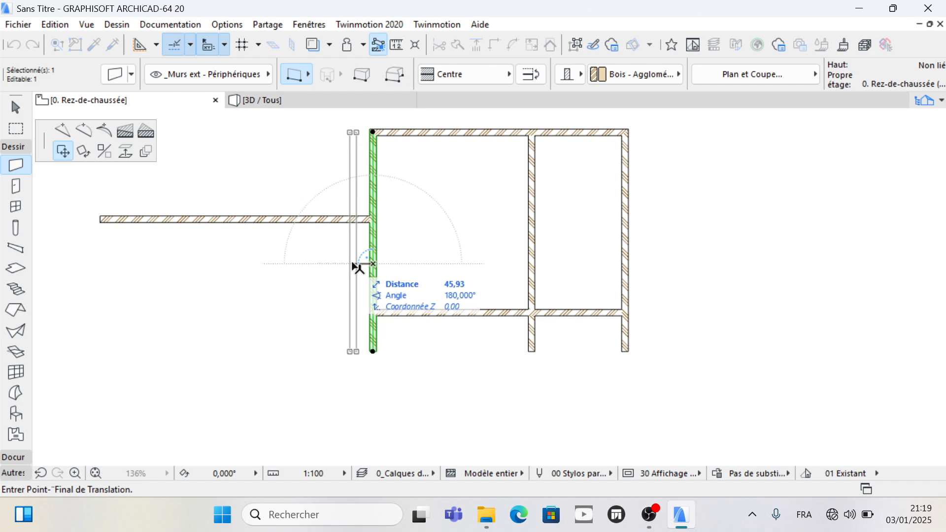
{"action": "key", "text": "ctrl"}
{"action": "type", "text": "115"}
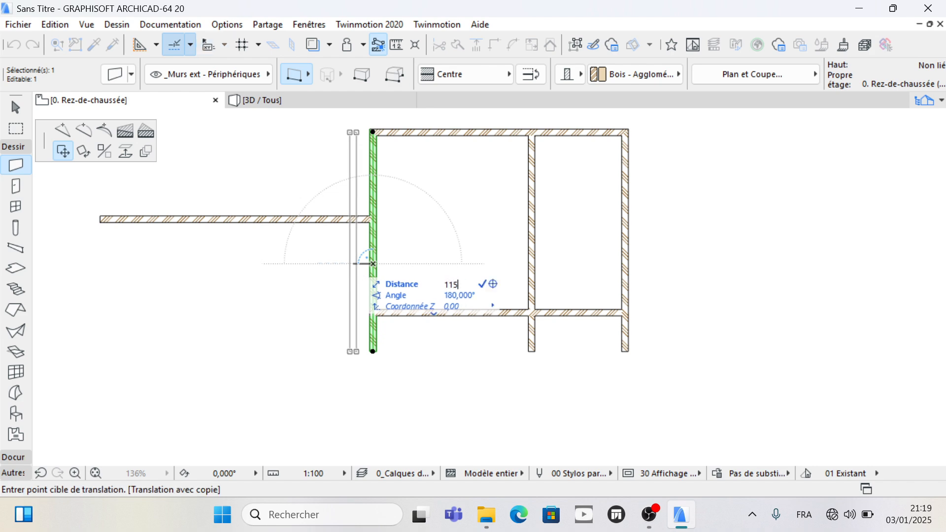
{"action": "key", "text": "Return"}
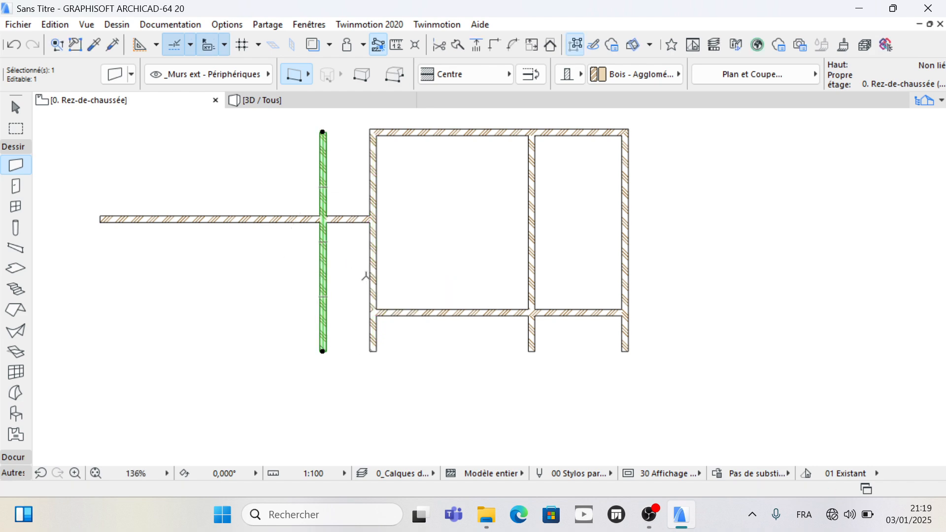
{"action": "key", "text": "Escape"}
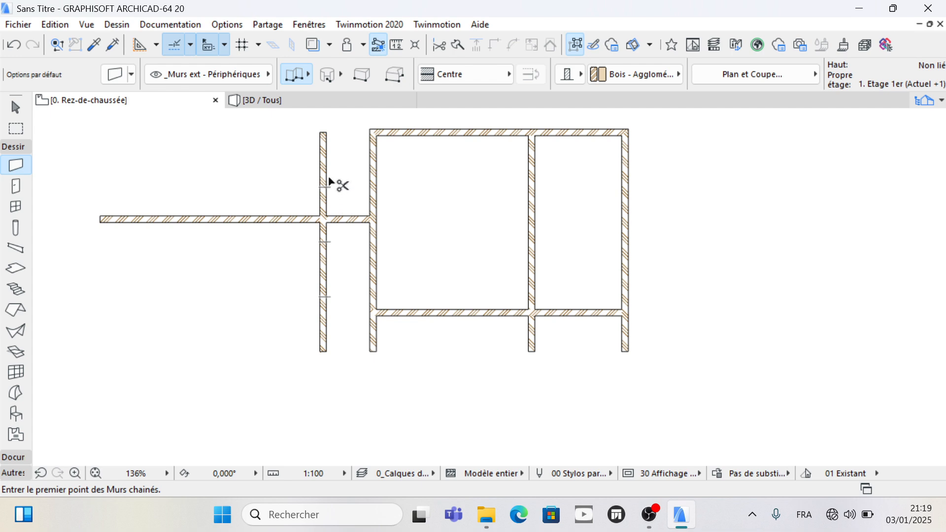
{"action": "left_click", "coordinate": [329, 176], "text": "ctrl"}
Step: Copy the trimmed vertical wall 415 cm to the left along the outer horizontal wall
{"action": "scroll", "coordinate": [327, 174], "scroll_direction": "down", "scroll_amount": 1}
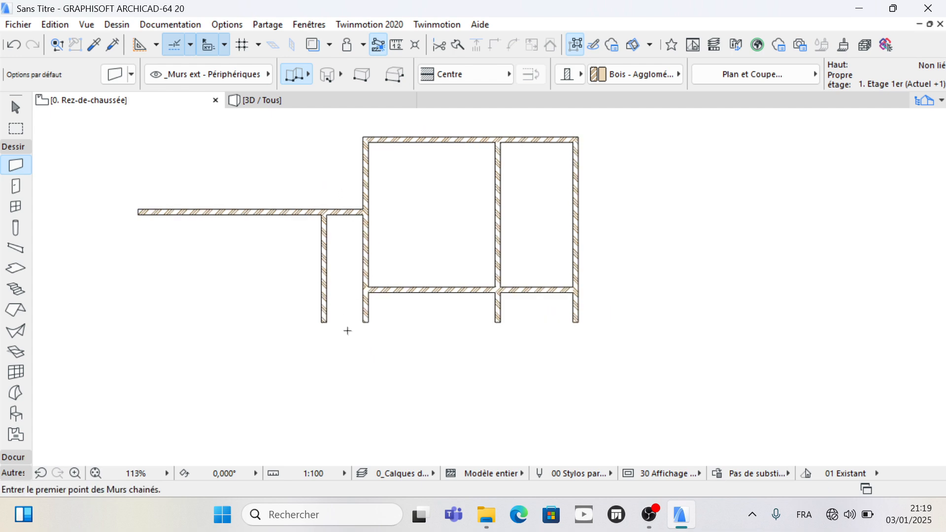
{"action": "scroll", "coordinate": [407, 419], "scroll_direction": "down", "scroll_amount": 1}
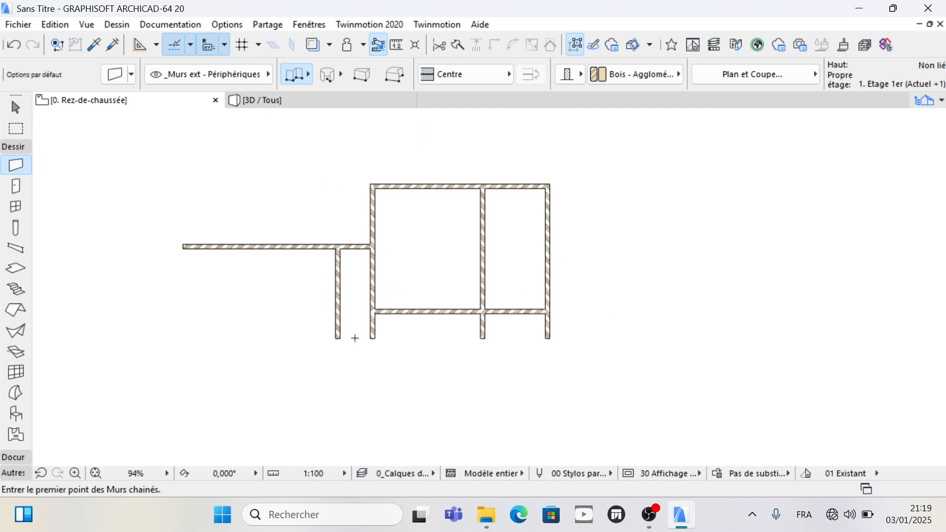
{"action": "left_click", "coordinate": [337, 288], "text": "shift"}
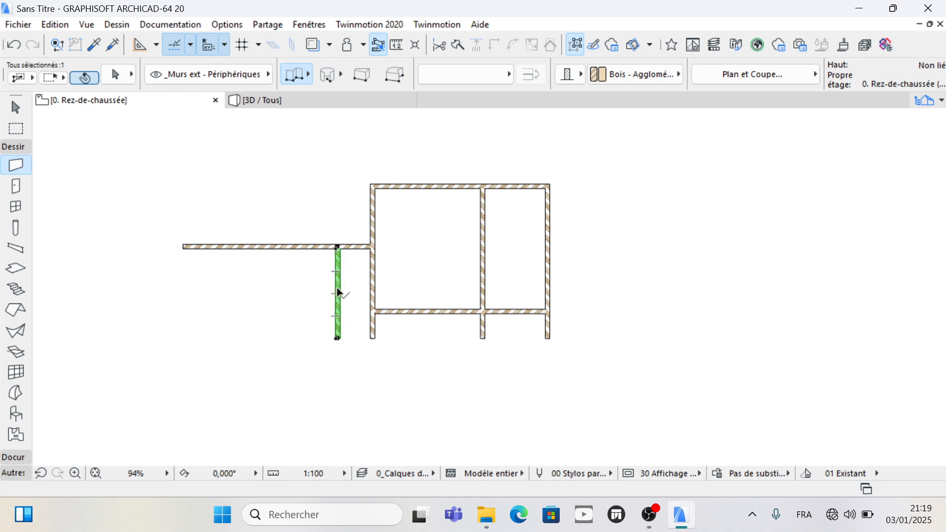
{"action": "left_click", "coordinate": [337, 290]}
{"action": "key", "text": "ctrl"}
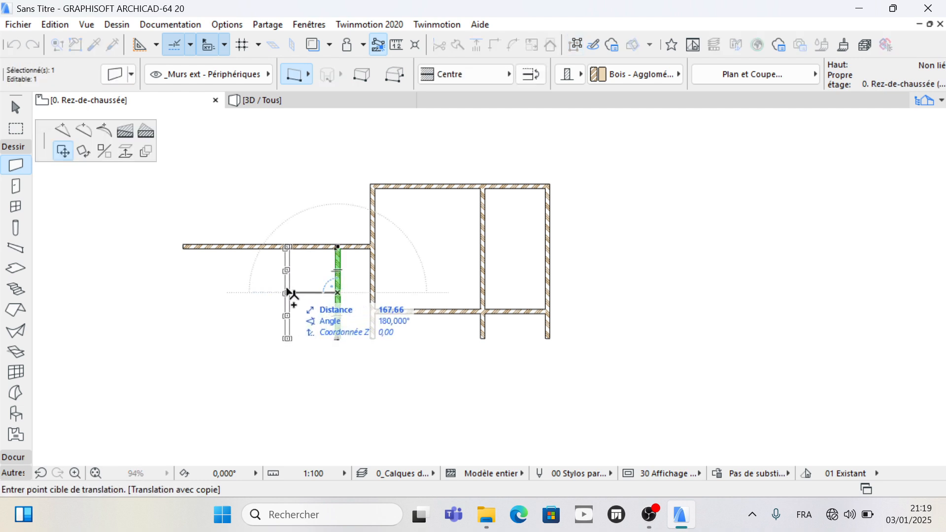
{"action": "type", "text": "1"}
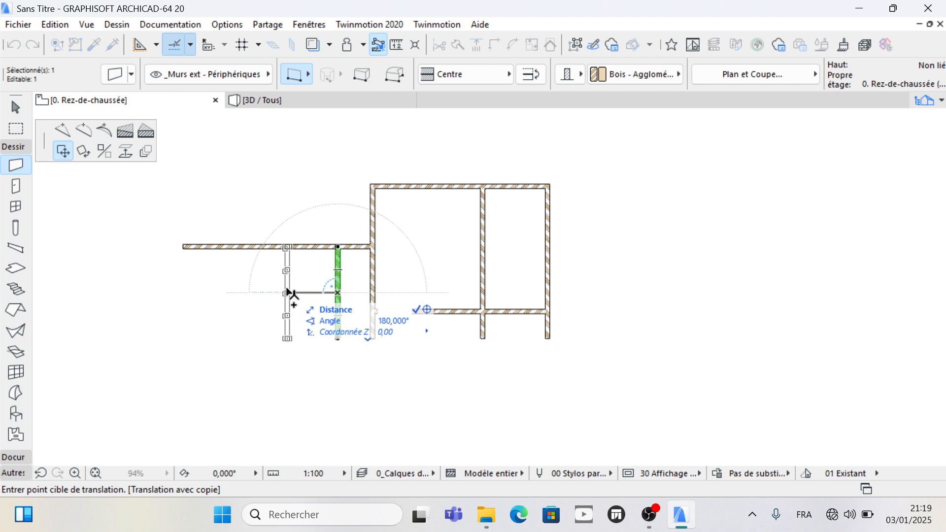
{"action": "type", "text": "415,00"}
{"action": "key", "text": "Return"}
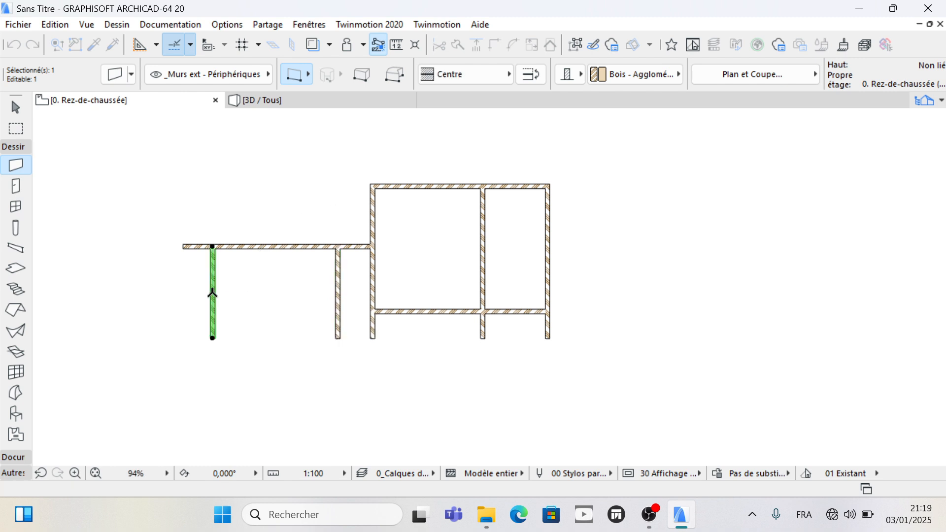
Step: Stretch the lower ends of the leftmost vertical wall and its right-hand neighbour straight down to about double their length, and clear the selection
{"action": "scroll", "coordinate": [272, 263], "scroll_direction": "down", "scroll_amount": 1}
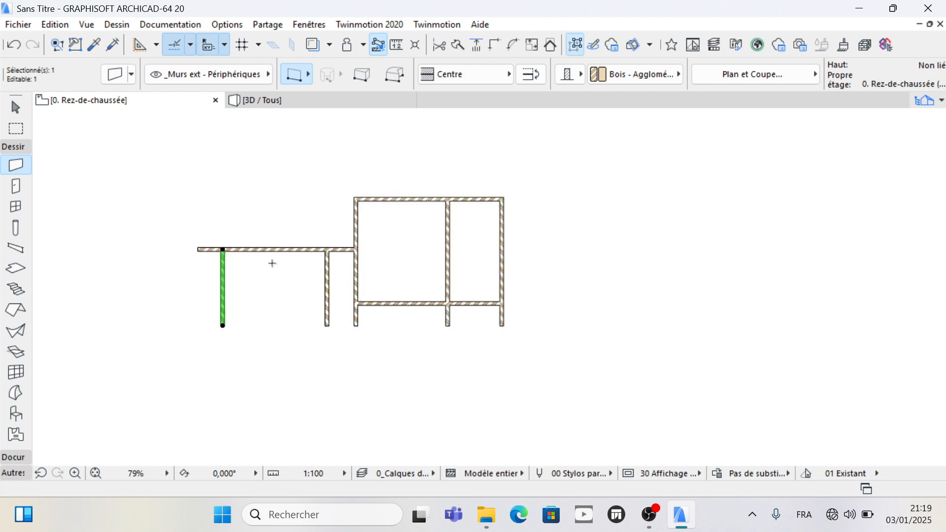
{"action": "left_click", "coordinate": [224, 324]}
{"action": "left_click", "coordinate": [222, 403]}
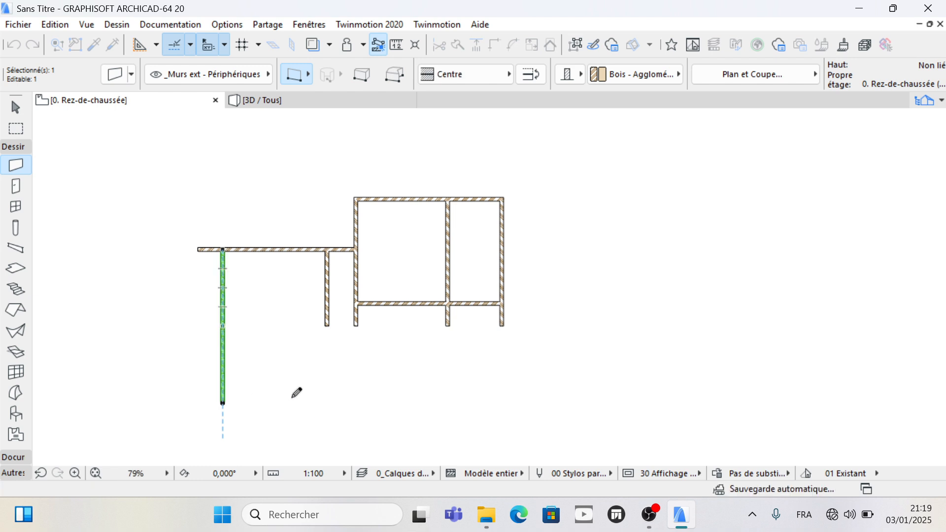
{"action": "key", "text": "Escape"}
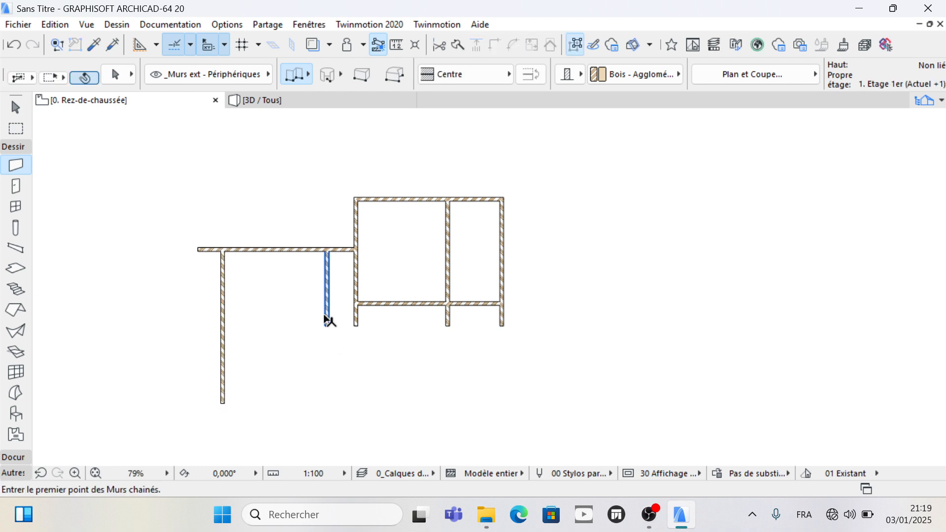
{"action": "left_click", "coordinate": [327, 320]}
{"action": "left_click", "coordinate": [326, 324]}
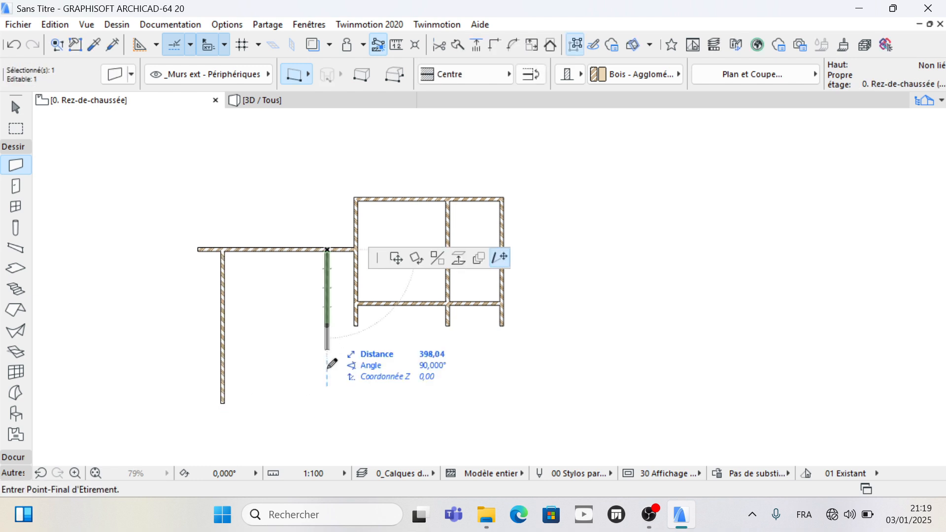
{"action": "left_click", "coordinate": [327, 398]}
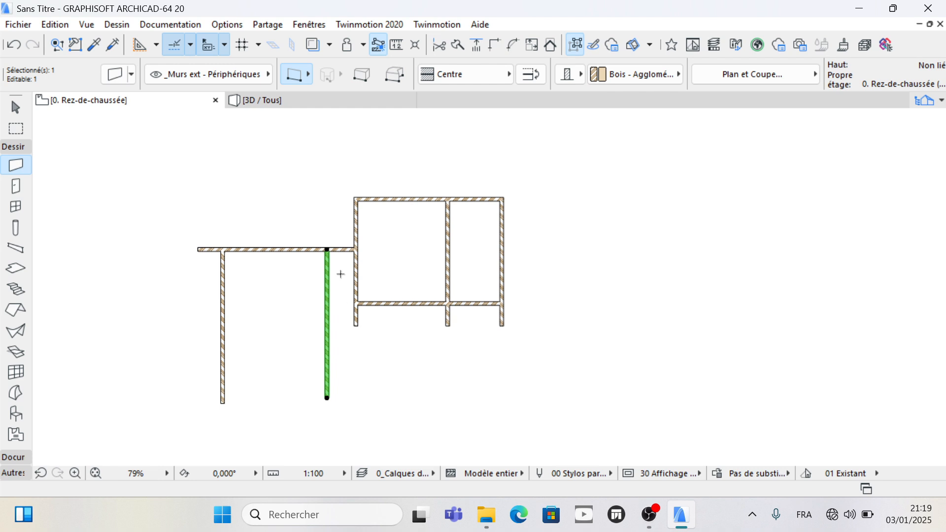
{"action": "key", "text": "Escape"}
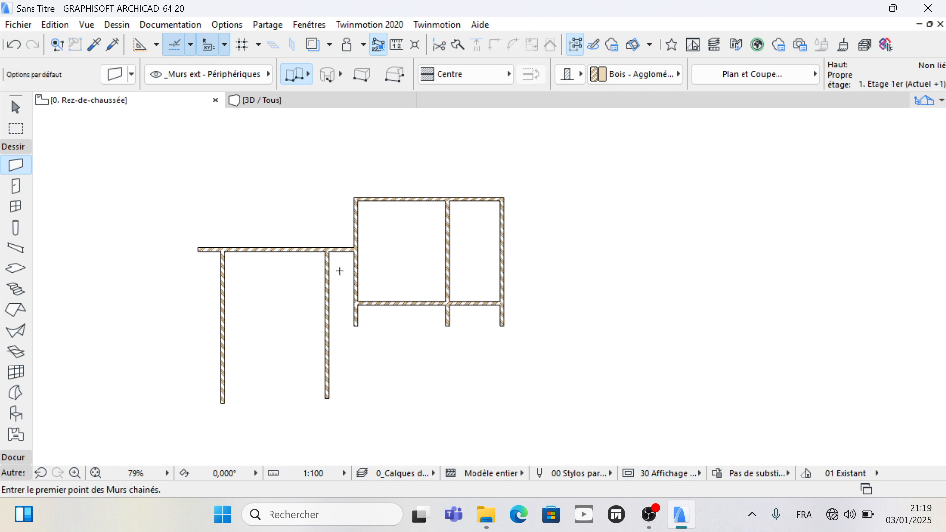
Step: Stretch the lower end of the main block's left vertical wall farther down and deselect it
{"action": "left_click", "coordinate": [356, 320]}
{"action": "left_click", "coordinate": [356, 325]}
{"action": "left_click", "coordinate": [356, 371]}
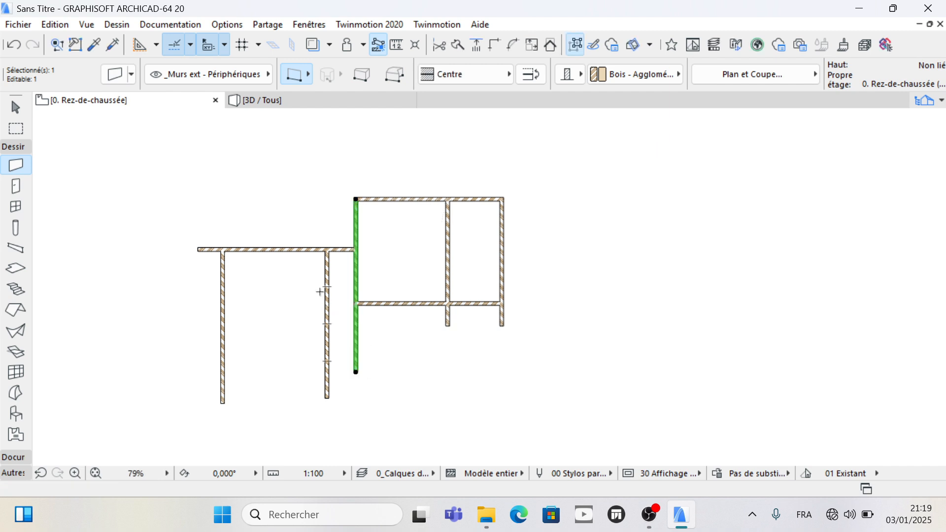
{"action": "key", "text": "Escape"}
Step: Copy the outer horizontal wall 415 cm straight down and trim the copy's right end back to the second vertical wall
{"action": "left_click", "coordinate": [289, 250]}
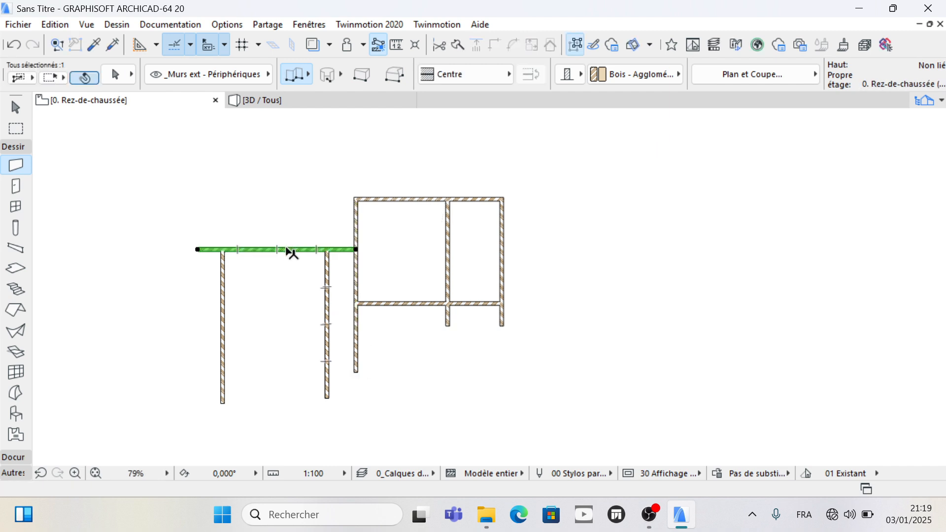
{"action": "left_click", "coordinate": [286, 250]}
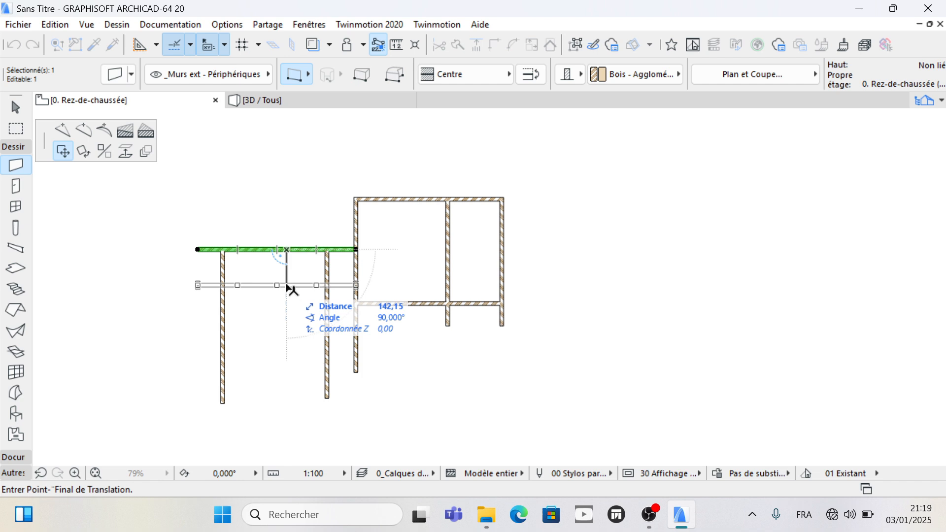
{"action": "key", "text": "ctrl"}
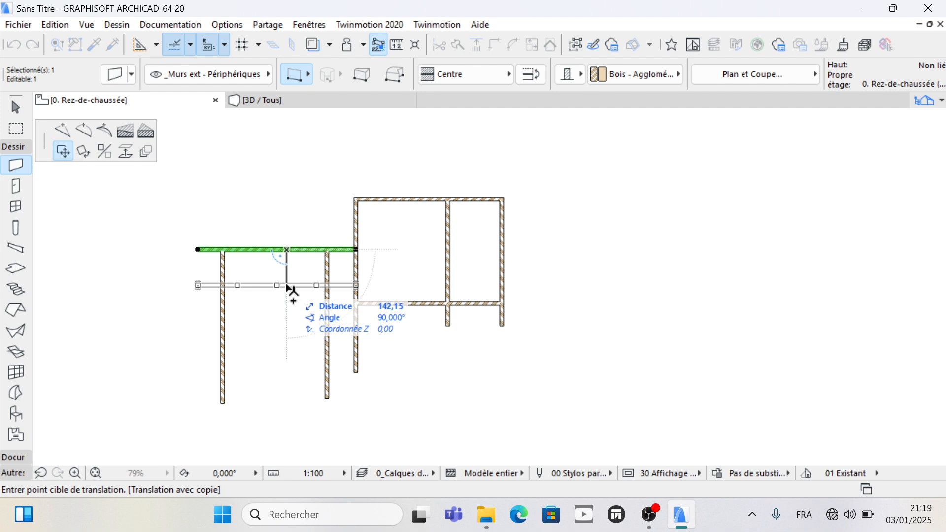
{"action": "type", "text": "415"}
{"action": "key", "text": "Return"}
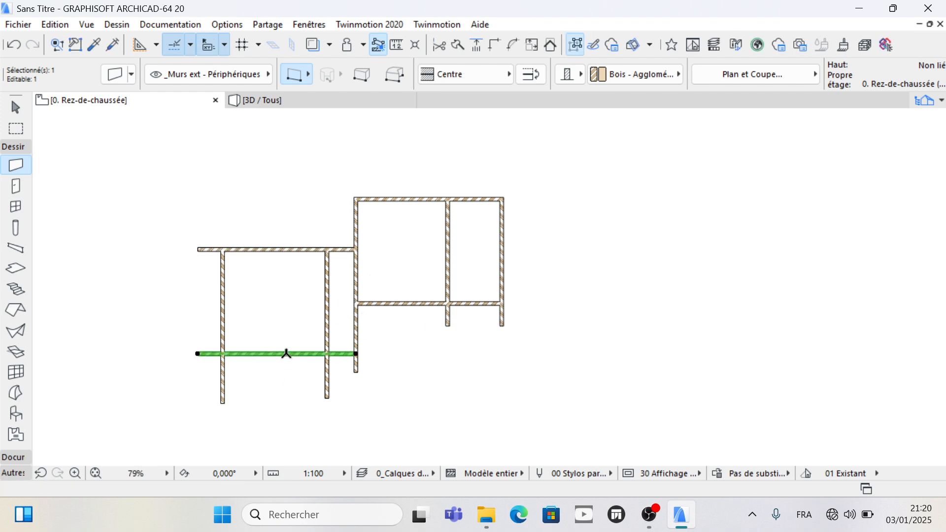
{"action": "key", "text": "Escape"}
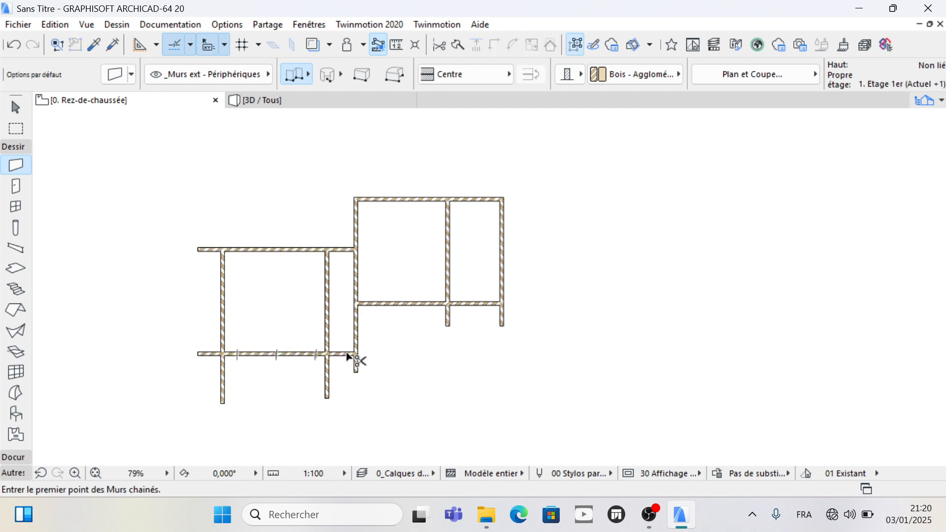
{"action": "left_click", "coordinate": [247, 354], "text": "shift"}
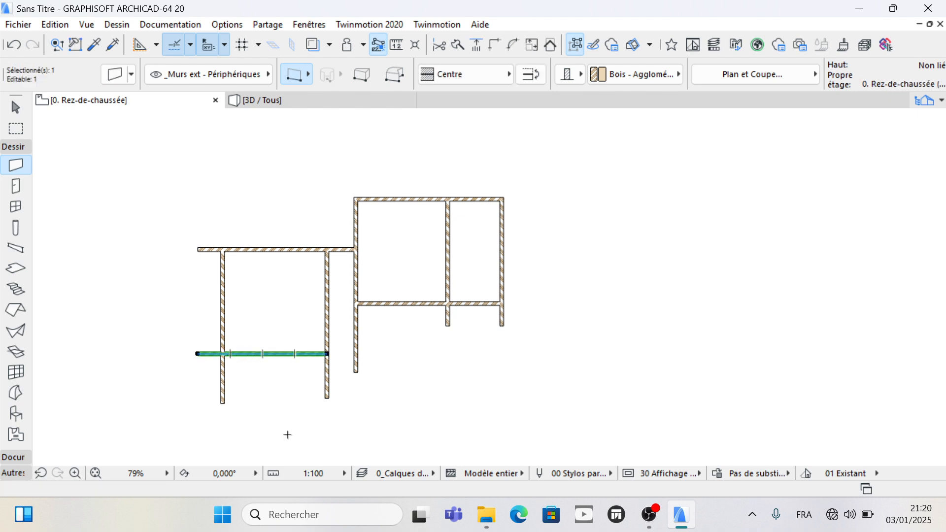
{"action": "key", "text": "Escape"}
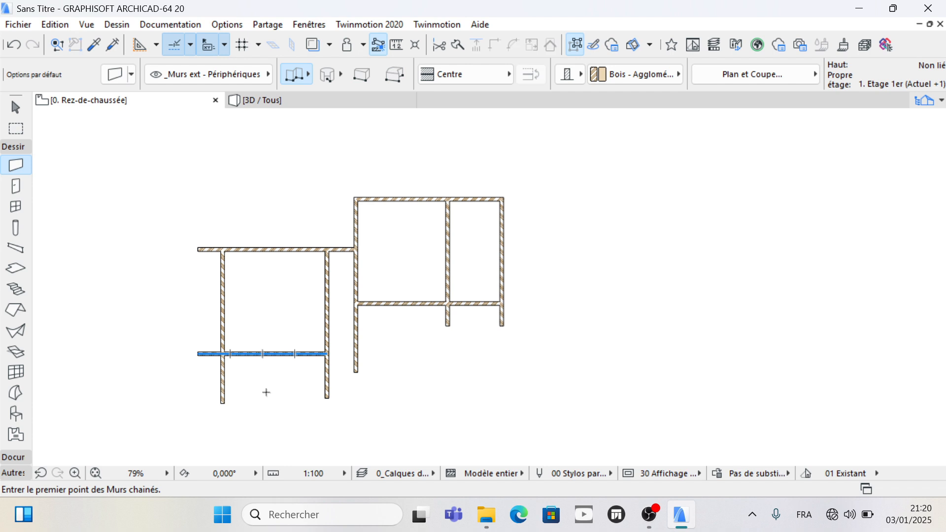
Step: Try to move the leftmost vertical wall 215 cm to the right, and undo the move
{"action": "key", "text": "shift"}
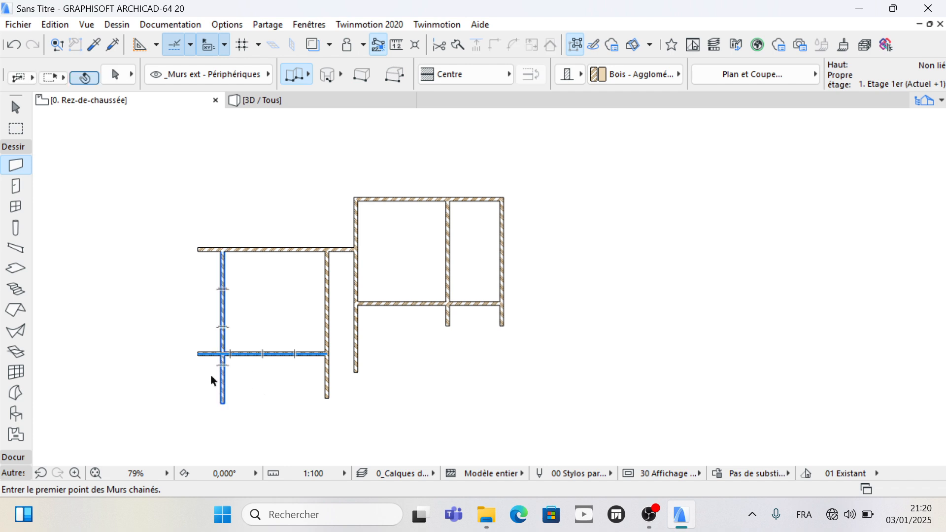
{"action": "left_click", "coordinate": [222, 378], "text": "shift"}
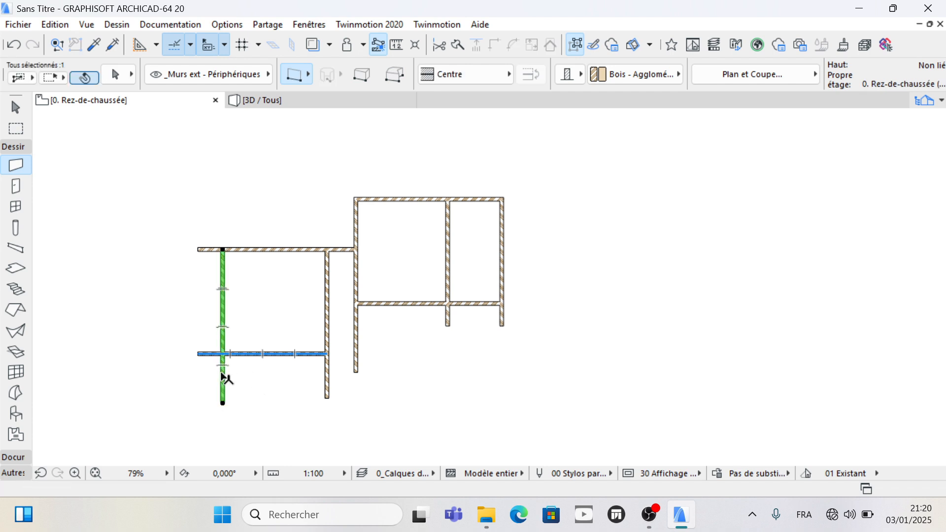
{"action": "left_click", "coordinate": [222, 377]}
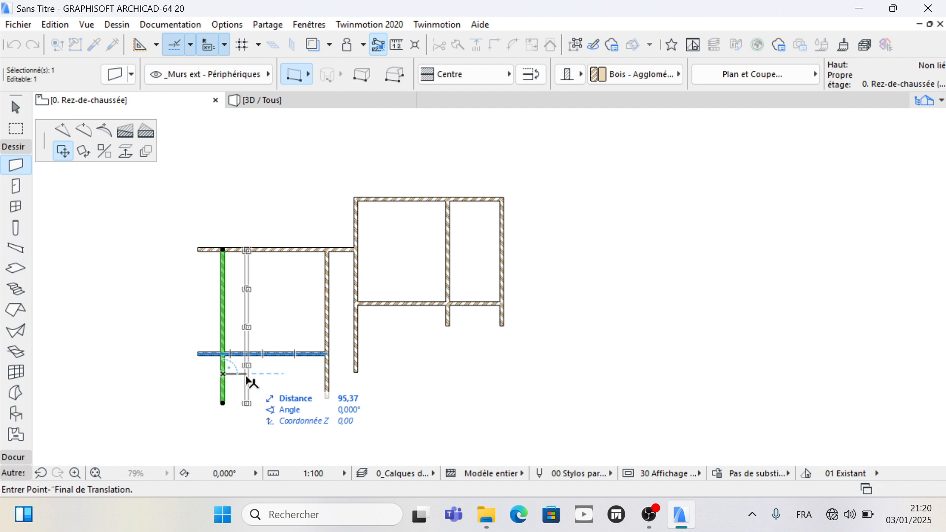
{"action": "type", "text": "215"}
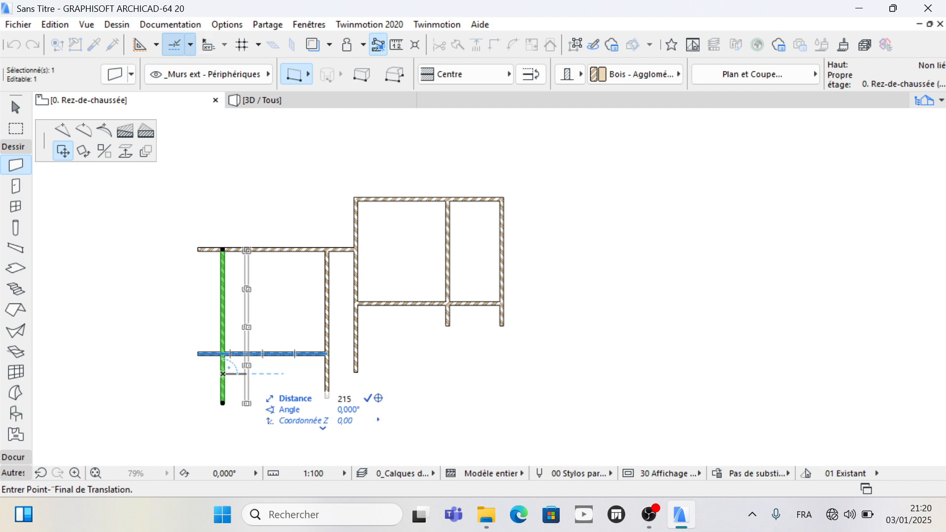
{"action": "key", "text": "Return"}
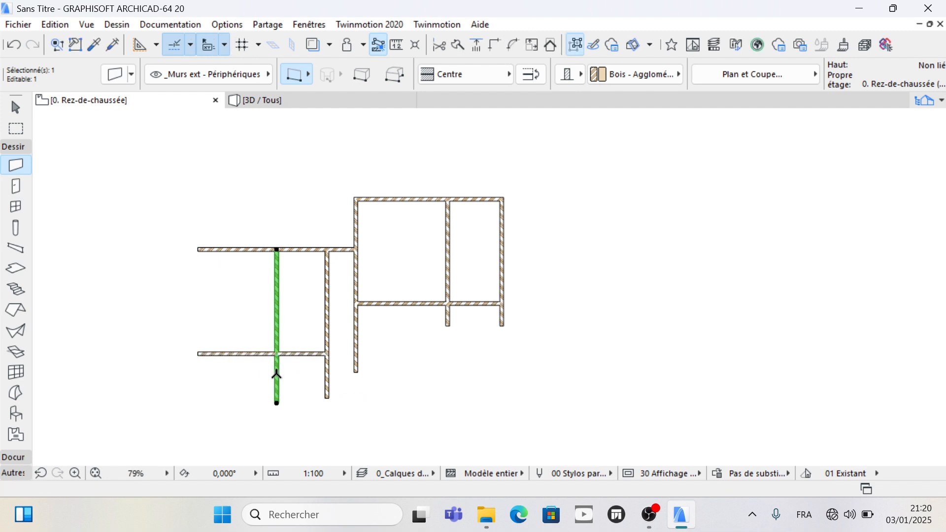
{"action": "key", "text": "ctrl+z"}
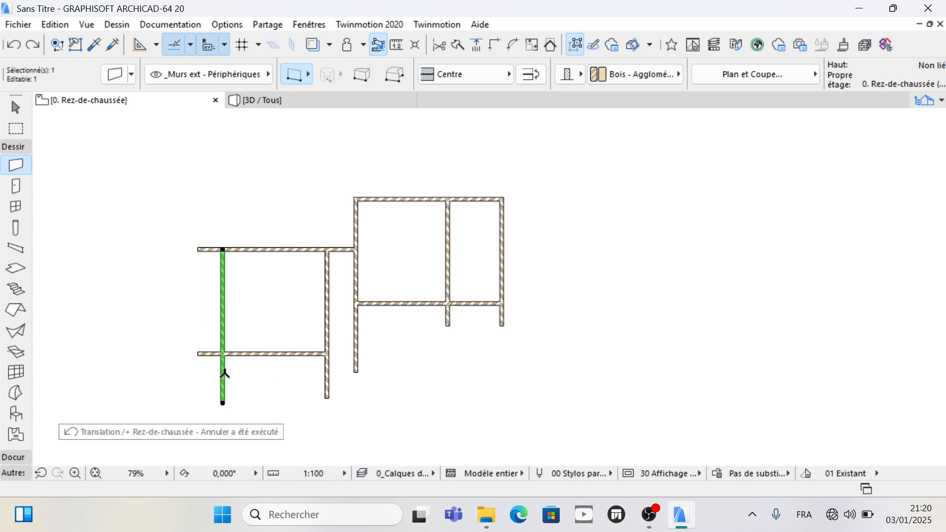
Step: Copy the leftmost vertical wall 215 cm straight to the right and clear the selection
{"action": "left_click", "coordinate": [223, 374]}
{"action": "key", "text": "ctrl"}
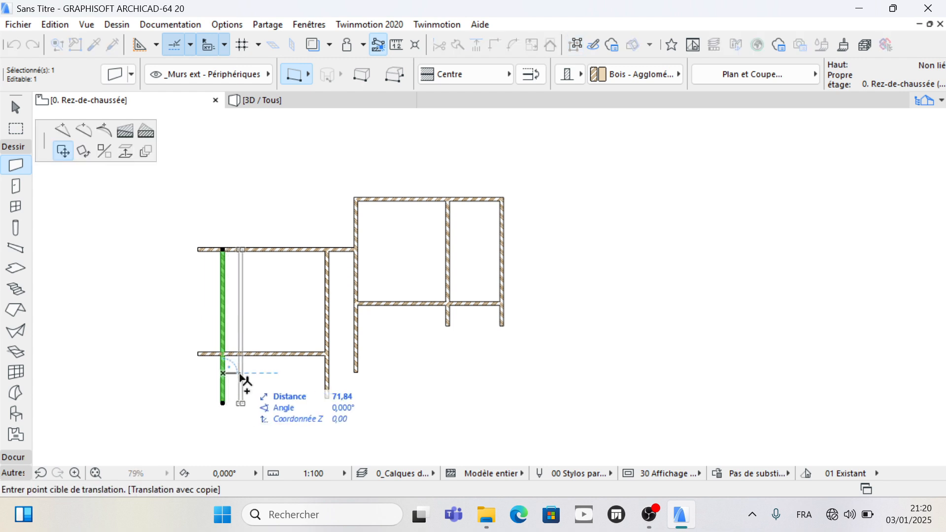
{"action": "type", "text": "215"}
{"action": "key", "text": "Return"}
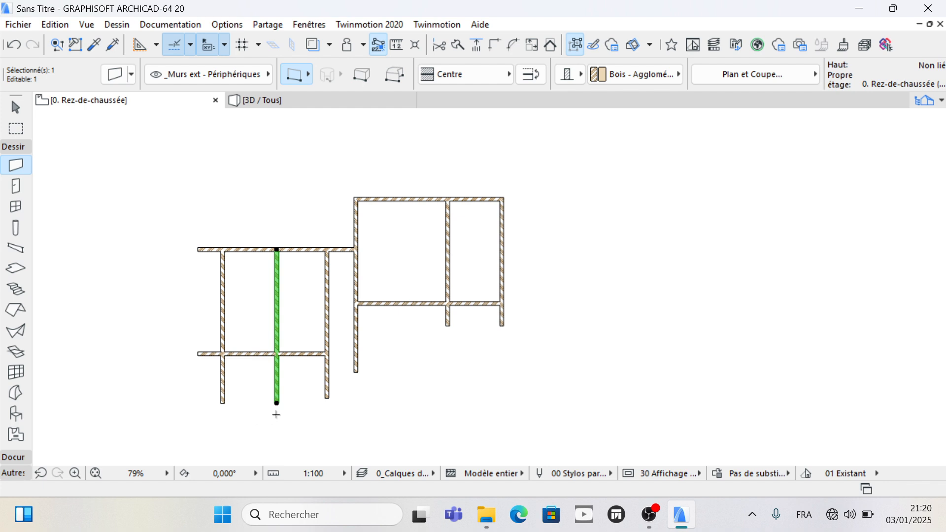
{"action": "key", "text": "Escape"}
Step: Trim the copied wall's portion above the lower horizontal wall, and stretch its upper end partway into the room above
{"action": "left_click", "coordinate": [275, 328], "text": "ctrl"}
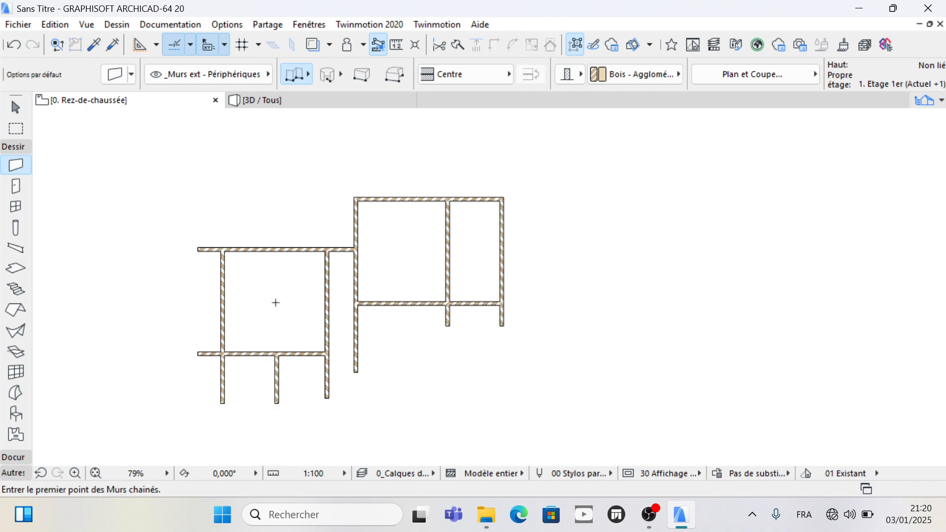
{"action": "left_click", "coordinate": [276, 365], "text": "shift"}
{"action": "left_click", "coordinate": [277, 353]}
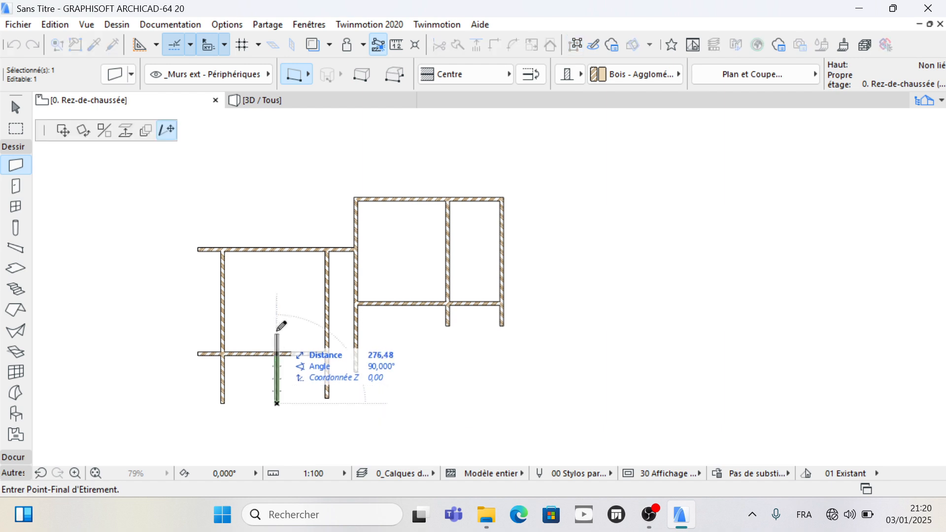
{"action": "left_click", "coordinate": [278, 314]}
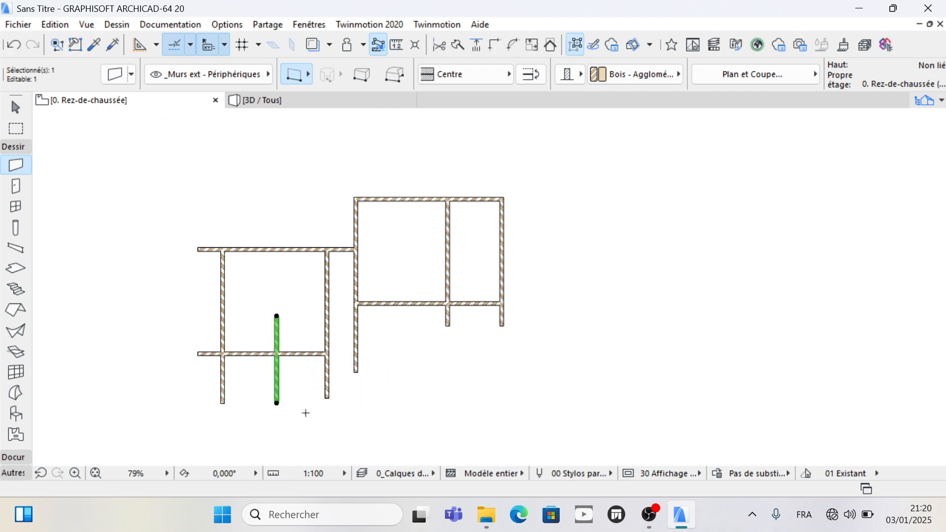
{"action": "key", "text": "Escape"}
Step: Split the left block's lower horizontal wall where it crosses the new middle vertical wall, keeping the left piece selected
{"action": "left_click", "coordinate": [262, 354], "text": "shift"}
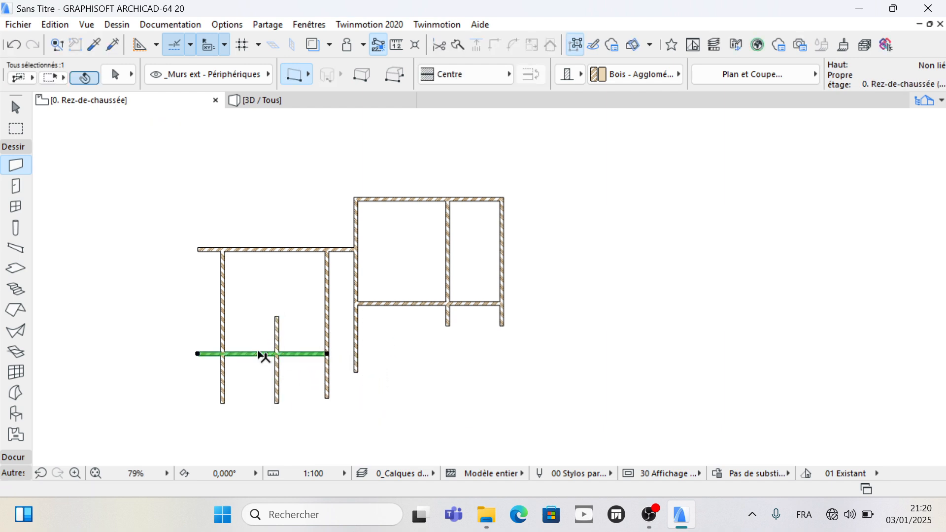
{"action": "scroll", "coordinate": [275, 351], "scroll_direction": "up", "scroll_amount": 4}
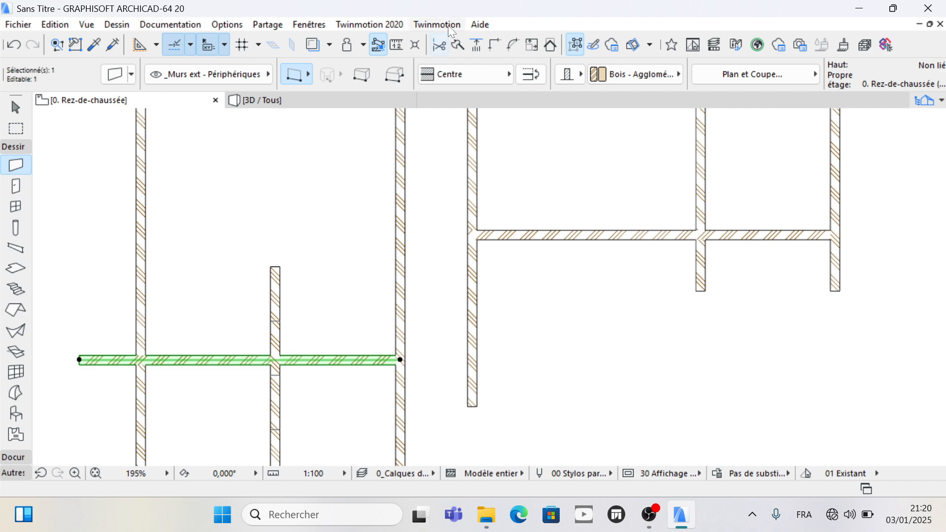
{"action": "left_click", "coordinate": [462, 46]}
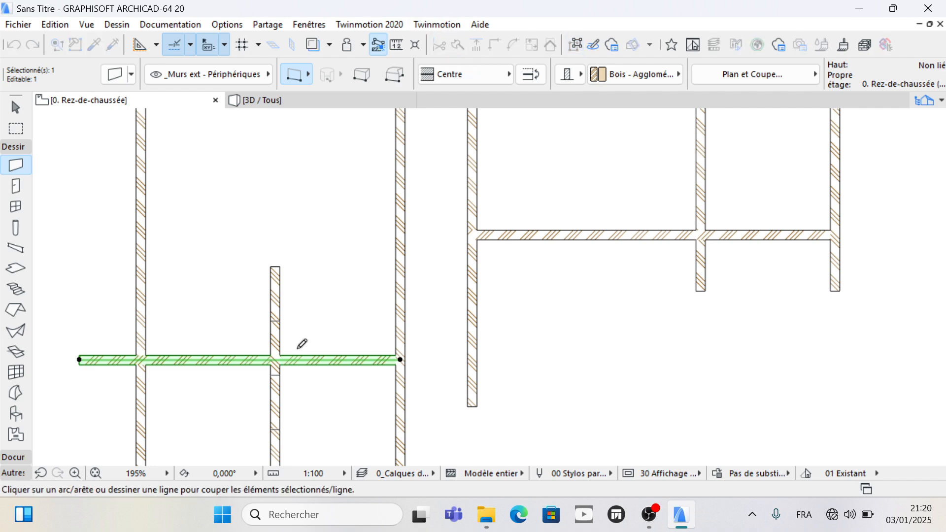
{"action": "left_click", "coordinate": [272, 367]}
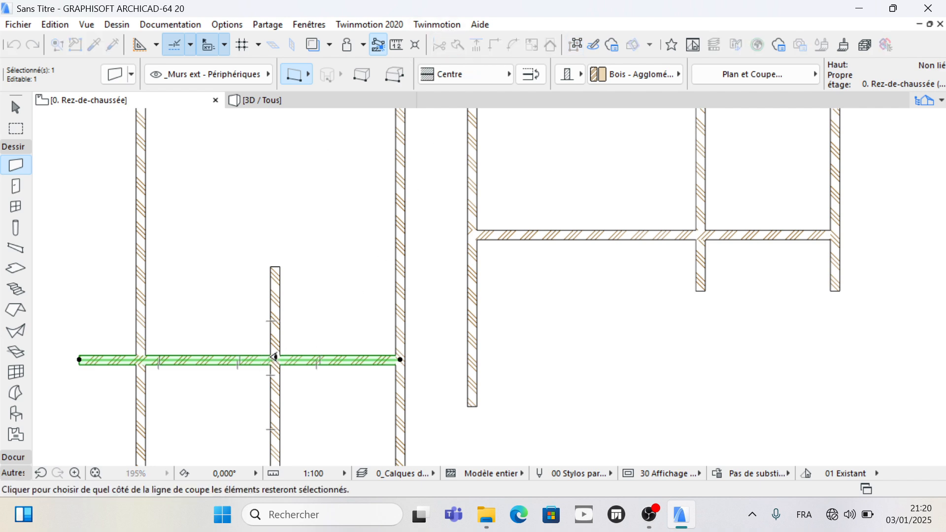
{"action": "left_click", "coordinate": [271, 357]}
Step: Copy the left piece of the split horizontal wall 200 cm straight up
{"action": "left_click", "coordinate": [231, 360]}
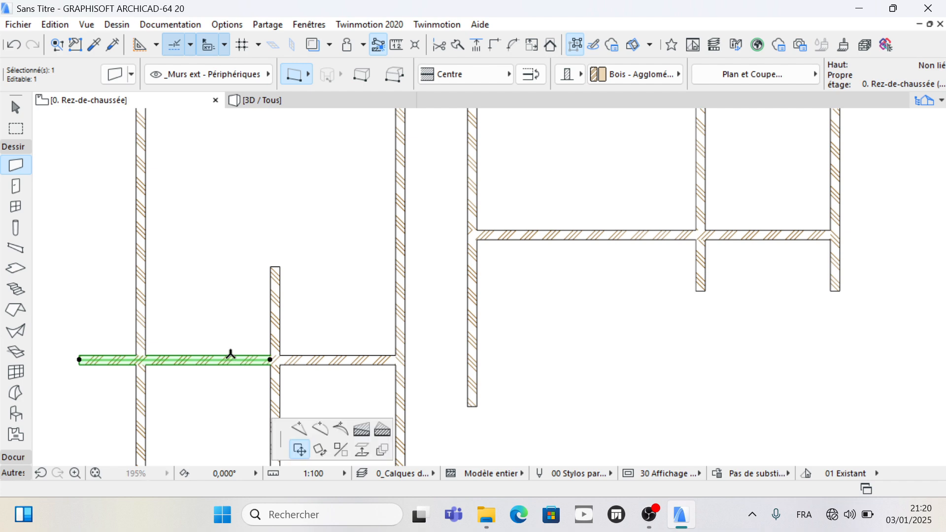
{"action": "key", "text": "ctrl"}
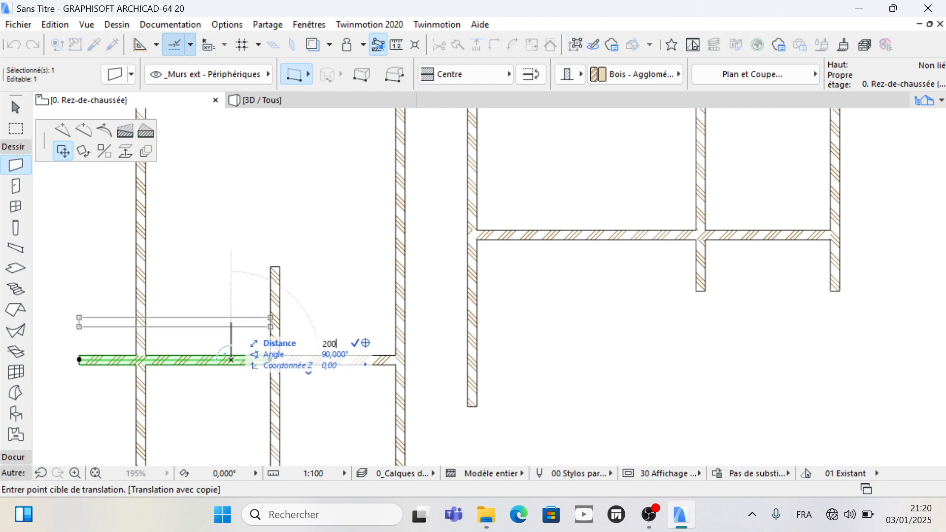
{"action": "left_click", "coordinate": [231, 234]}
Step: Join the copied horizontal wall and the middle vertical wall into a corner with Intersect, and clear the selection
{"action": "scroll", "coordinate": [230, 266], "scroll_direction": "down", "scroll_amount": 2}
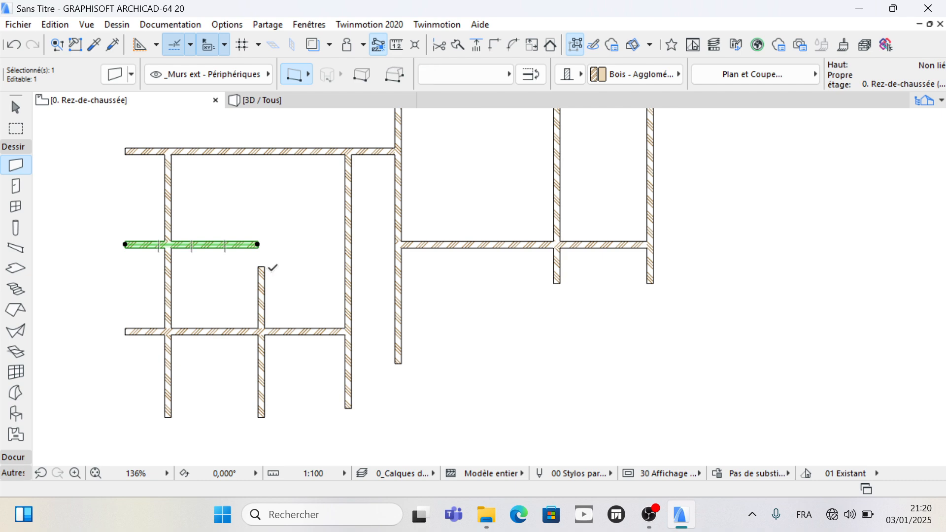
{"action": "key", "text": "shift"}
{"action": "left_click", "coordinate": [261, 290], "text": "shift"}
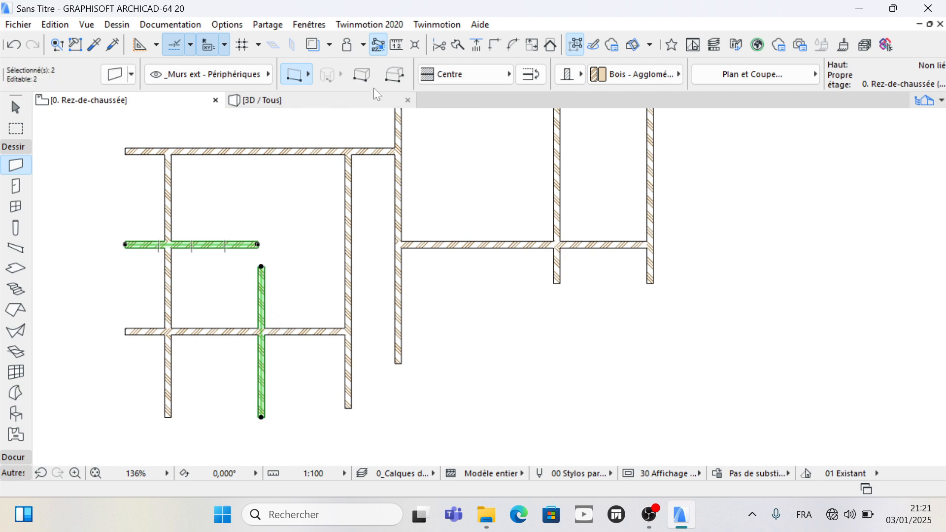
{"action": "left_click", "coordinate": [490, 43]}
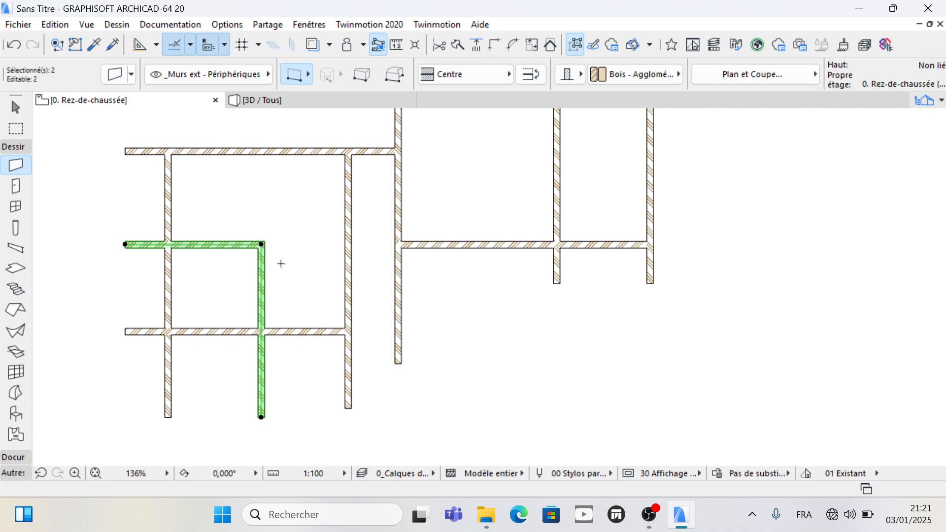
{"action": "key", "text": "Escape"}
Step: Copy the left piece of the split horizontal wall 200 cm straight down
{"action": "scroll", "coordinate": [199, 320], "scroll_direction": "down", "scroll_amount": 2}
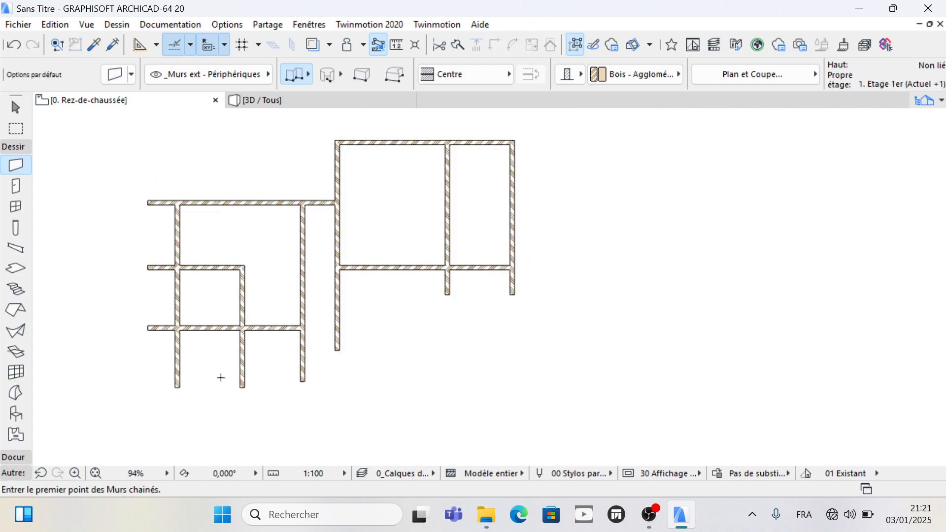
{"action": "left_click", "coordinate": [211, 328]}
{"action": "left_click", "coordinate": [211, 328]}
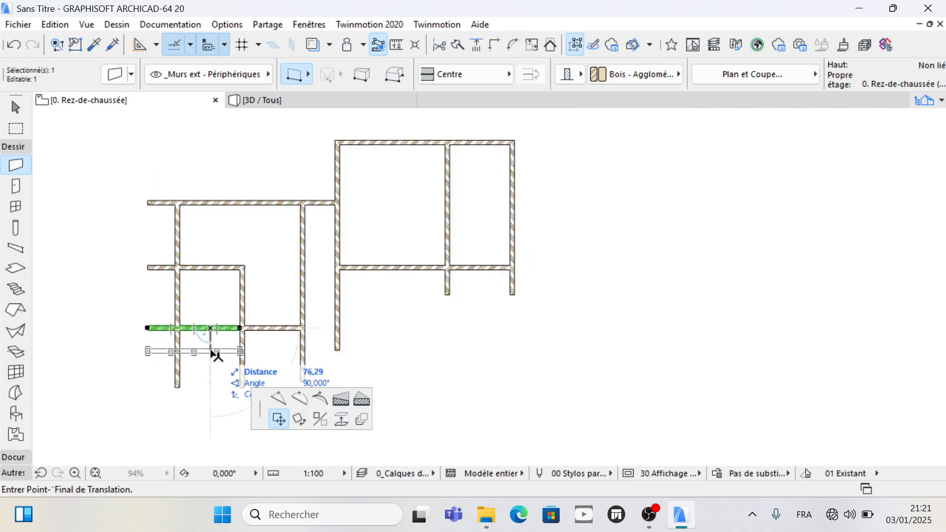
{"action": "key", "text": "ctrl"}
{"action": "type", "text": "200"}
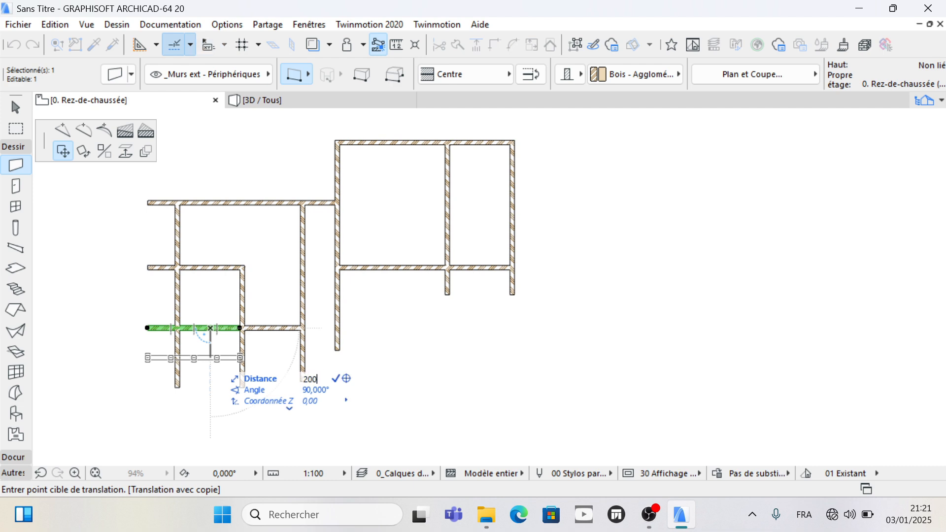
{"action": "key", "text": "Return"}
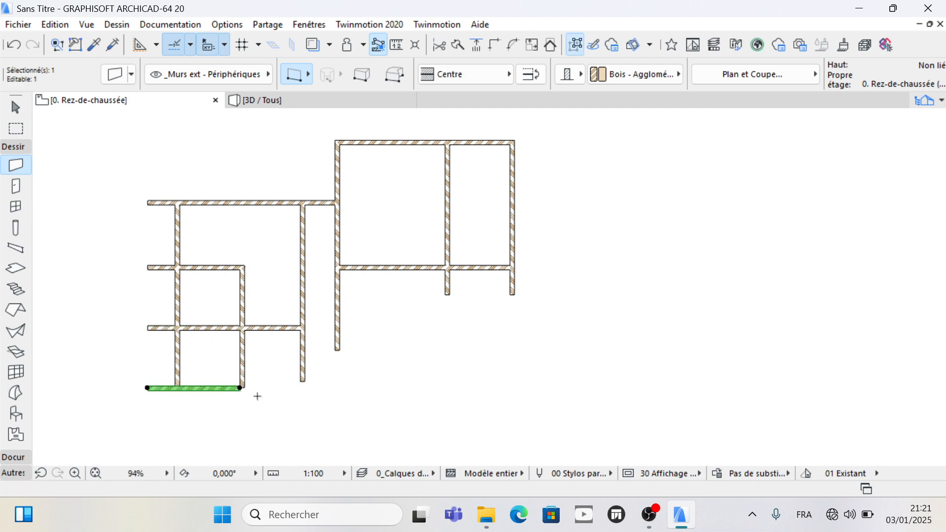
Step: Join the new bottom horizontal wall to the middle vertical wall's lower end with Intersect, and clear the selection
{"action": "left_click", "coordinate": [243, 375], "text": "shift"}
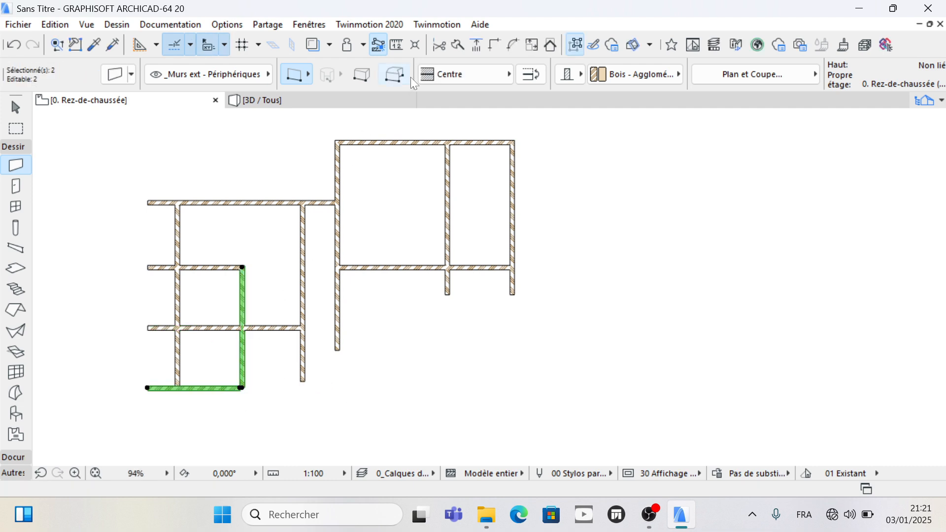
{"action": "left_click", "coordinate": [489, 44]}
{"action": "key", "text": "Escape"}
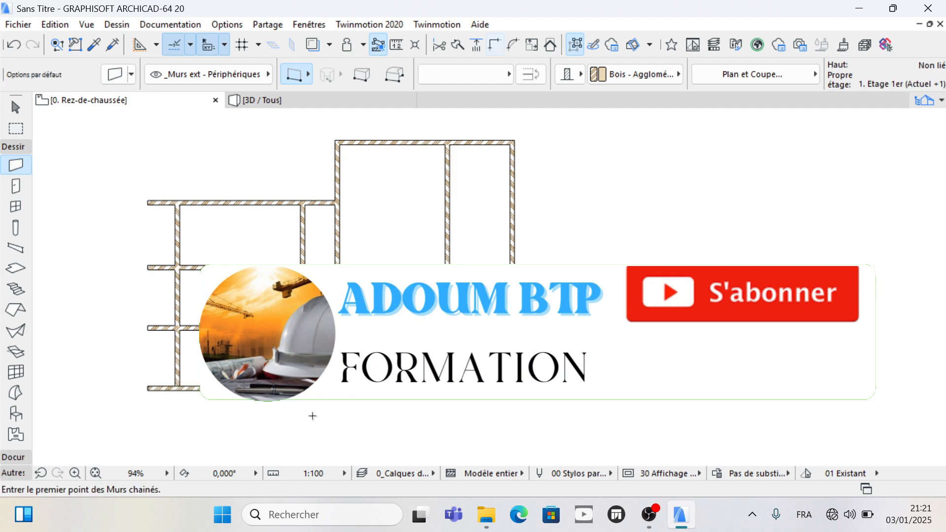
Step: Move the short horizontal wall at the middle vertical wall's upper end 50 cm straight down and deselect it
{"action": "scroll", "coordinate": [176, 387], "scroll_direction": "down", "scroll_amount": 2}
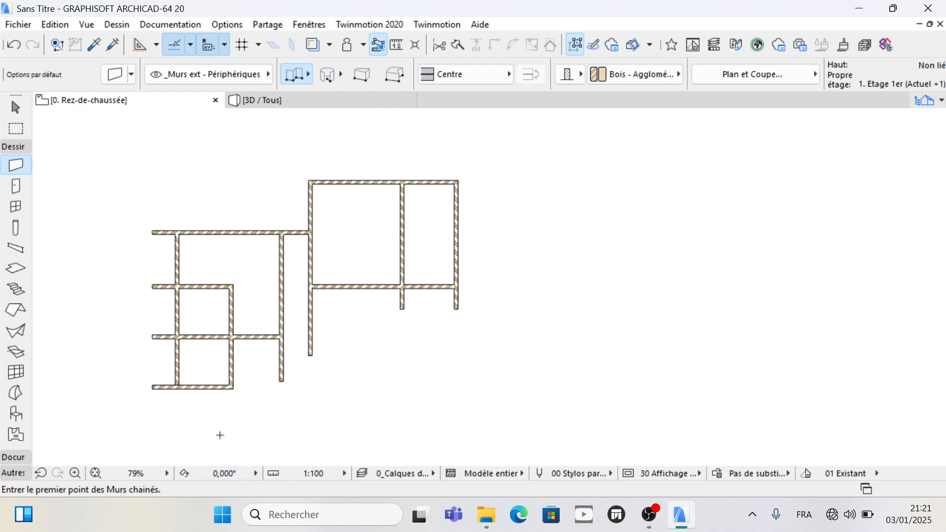
{"action": "key", "text": "shift"}
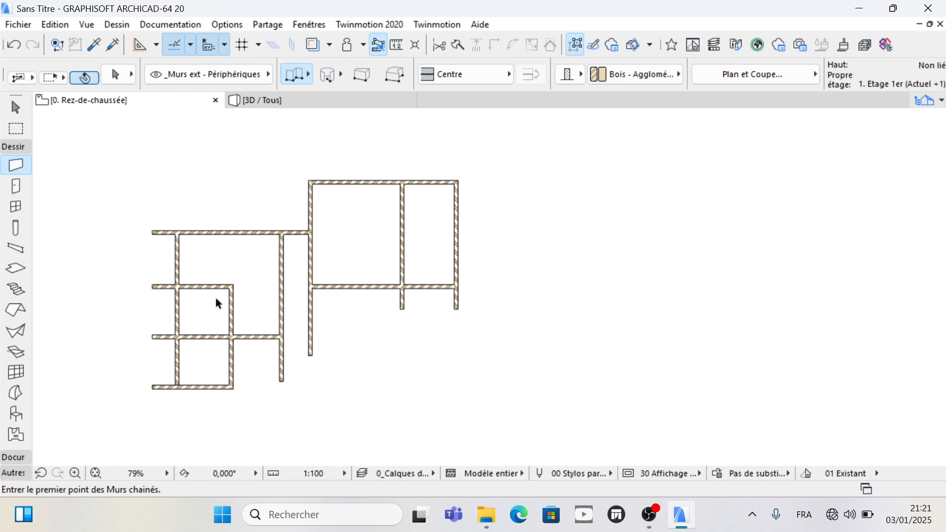
{"action": "left_click", "coordinate": [211, 287], "text": "shift"}
{"action": "scroll", "coordinate": [210, 287], "scroll_direction": "up", "scroll_amount": 3}
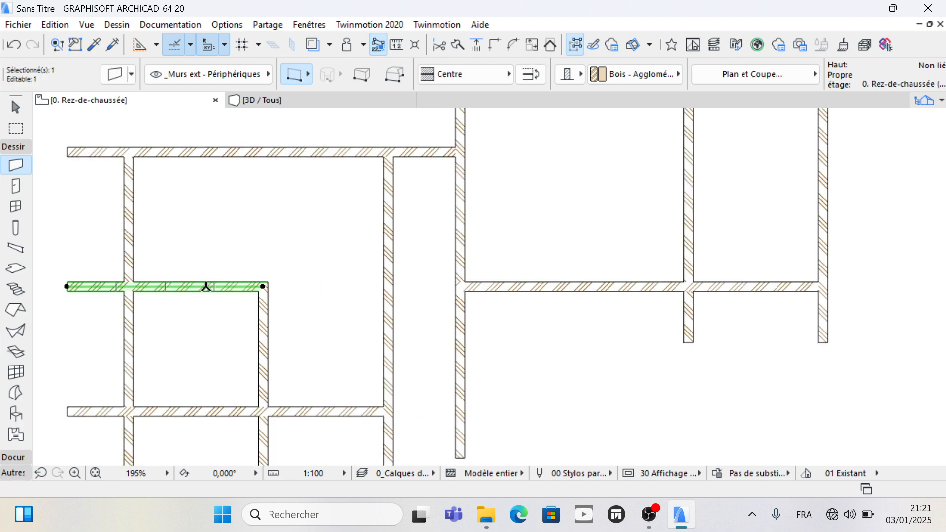
{"action": "left_click", "coordinate": [206, 286]}
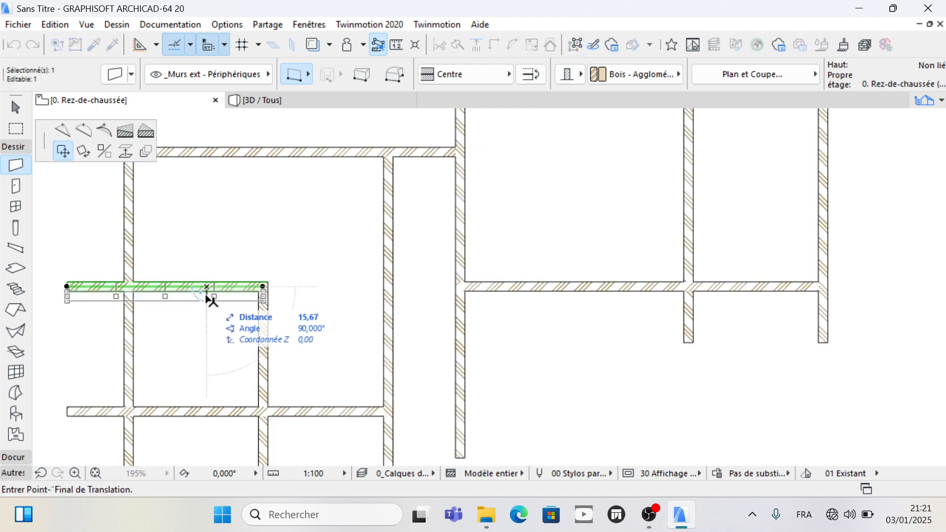
{"action": "type", "text": "50"}
{"action": "key", "text": "Return"}
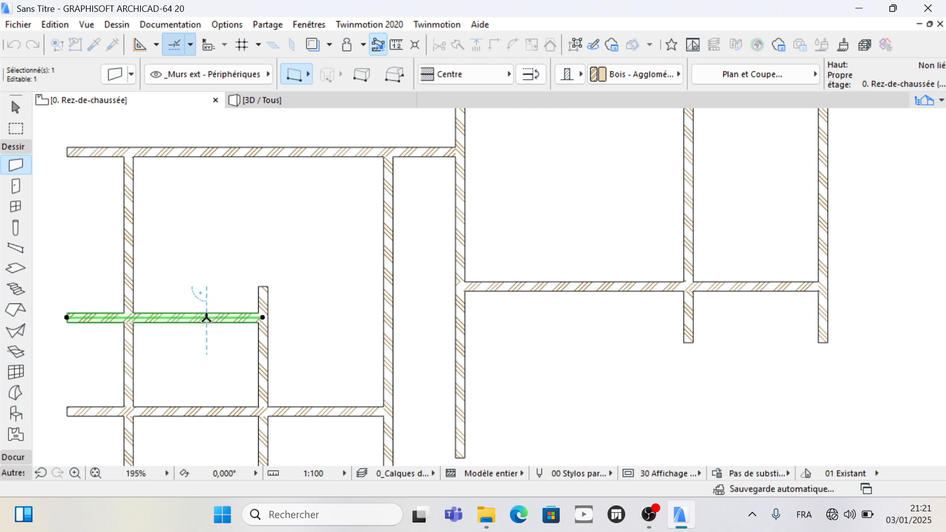
{"action": "left_click", "coordinate": [207, 318]}
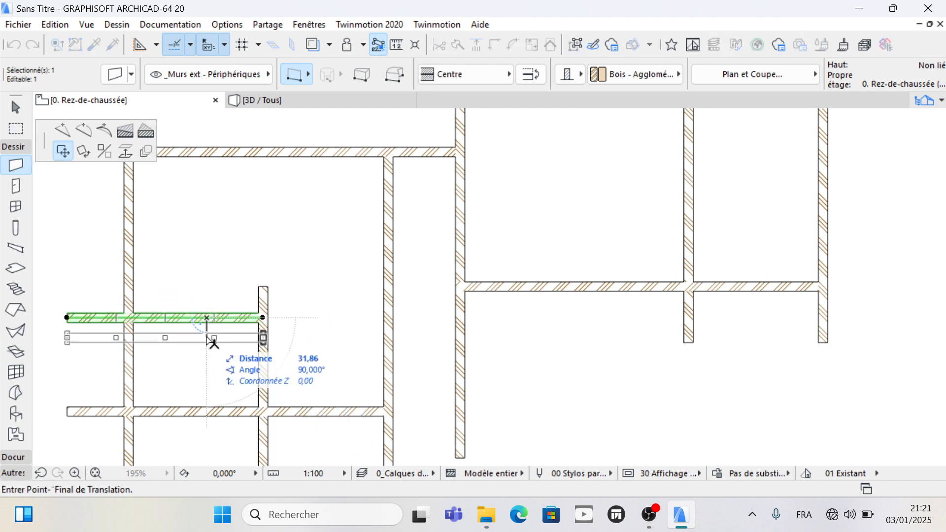
{"action": "key", "text": "Escape"}
{"action": "key", "text": "Escape"}
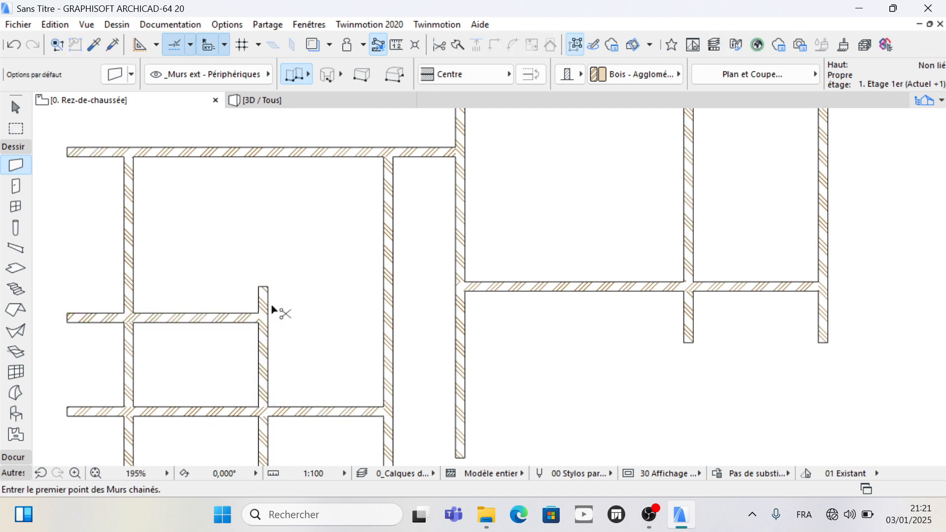
Step: Trim the middle vertical wall's stub that projects above the moved horizontal wall
{"action": "left_click", "coordinate": [264, 296], "text": "ctrl"}
{"action": "scroll", "coordinate": [267, 268], "scroll_direction": "down", "scroll_amount": 3}
{"action": "scroll", "coordinate": [266, 241], "scroll_direction": "down", "scroll_amount": 1}
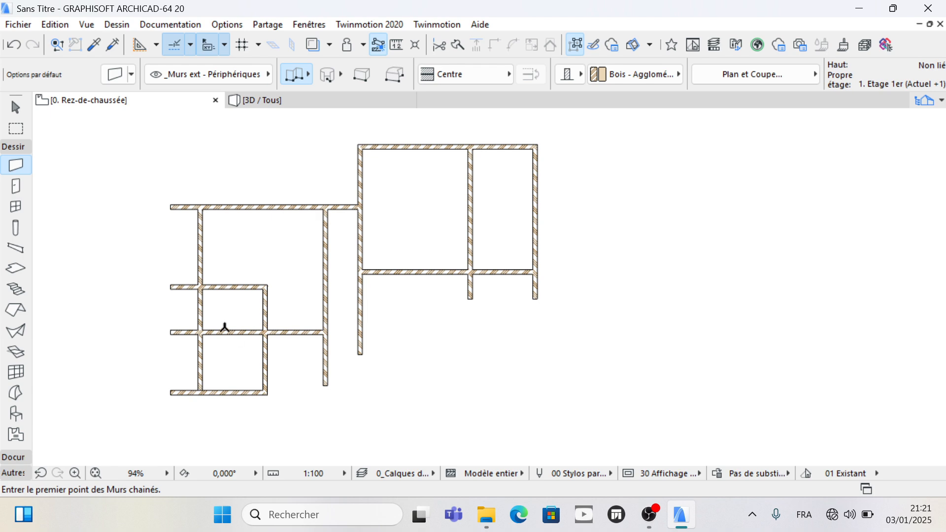
Step: Copy the right piece of the split horizontal wall 415 cm straight down
{"action": "scroll", "coordinate": [204, 317], "scroll_direction": "down", "scroll_amount": 3}
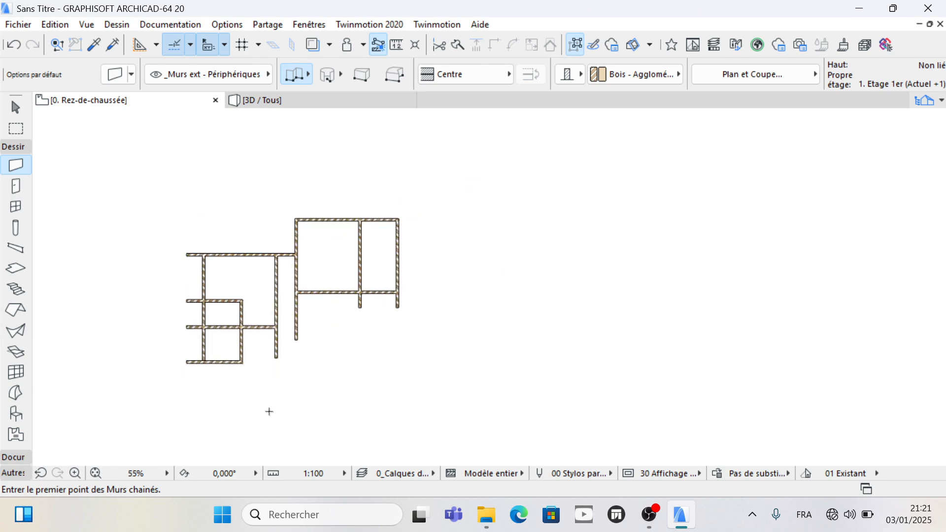
{"action": "key", "text": "shift"}
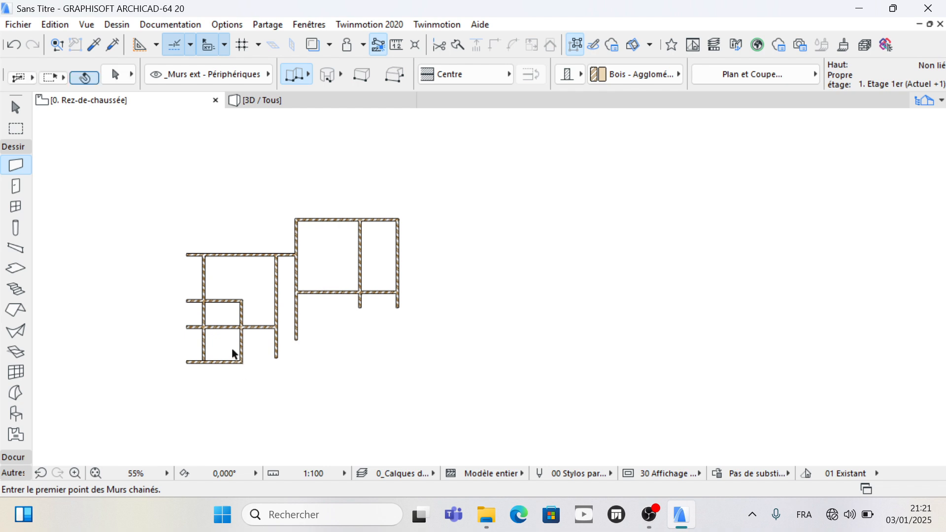
{"action": "left_click", "coordinate": [250, 328], "text": "shift"}
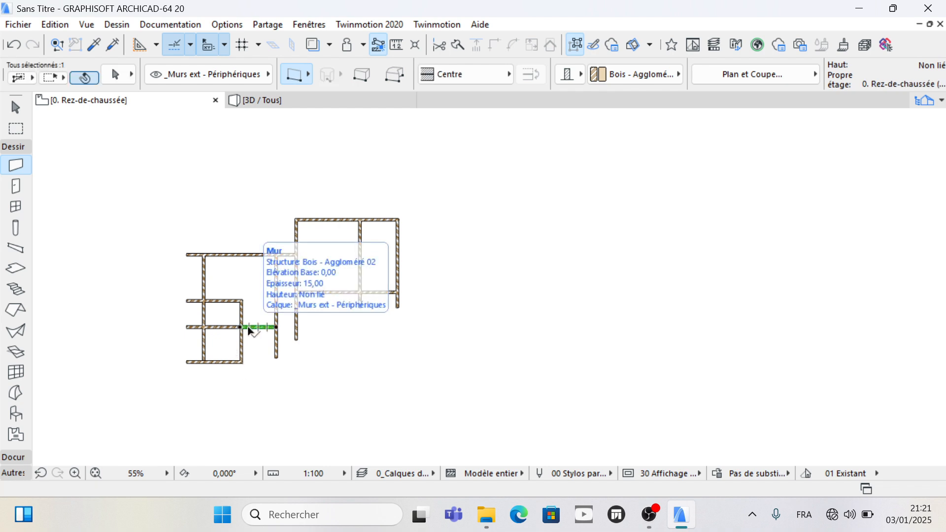
{"action": "left_click", "coordinate": [252, 327]}
{"action": "key", "text": "ctrl"}
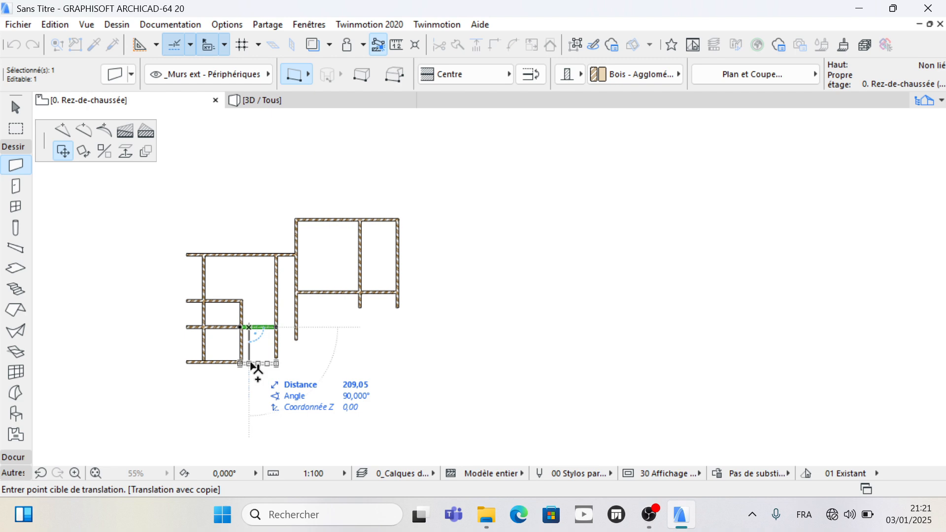
{"action": "type", "text": "415"}
{"action": "key", "text": "Return"}
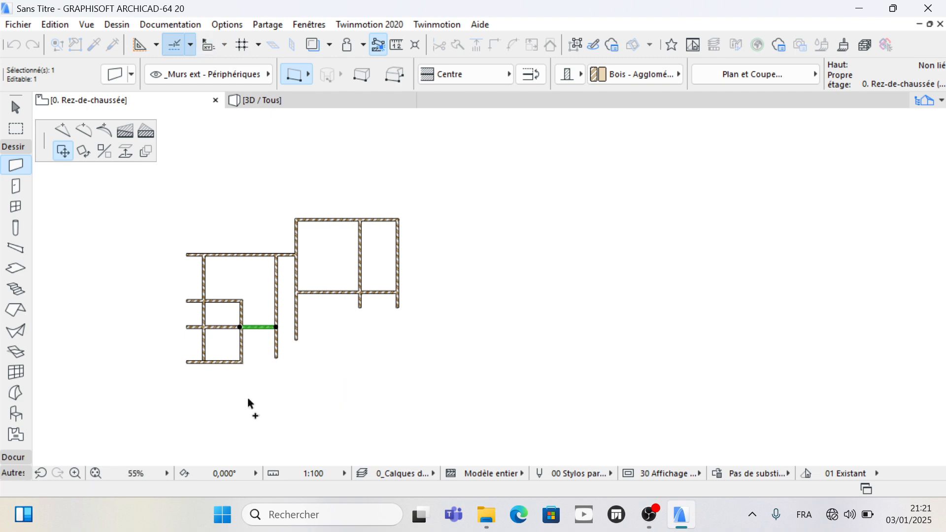
Step: Stretch the copied bottom wall's left end to roughly line up with the horizontal walls above, deselect it, and select the leftmost vertical wall
{"action": "scroll", "coordinate": [249, 401], "scroll_direction": "up", "scroll_amount": 5}
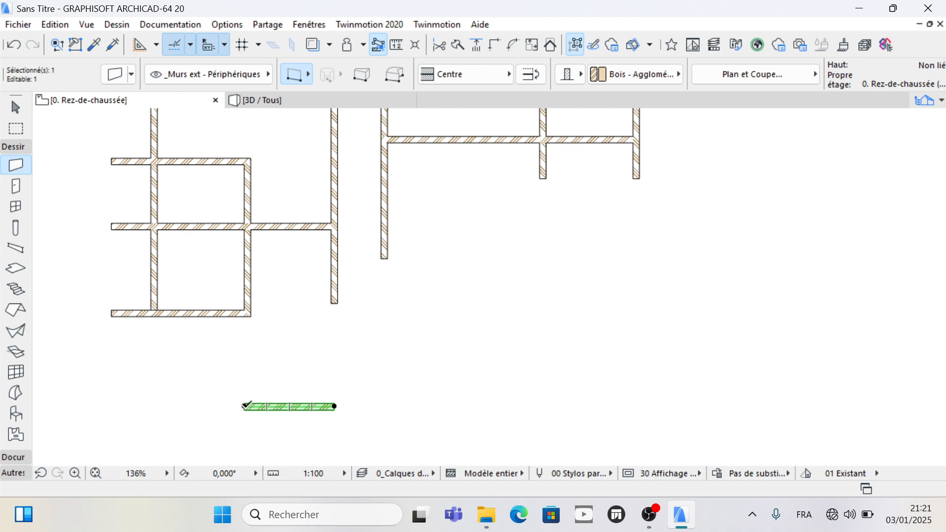
{"action": "left_click", "coordinate": [245, 405]}
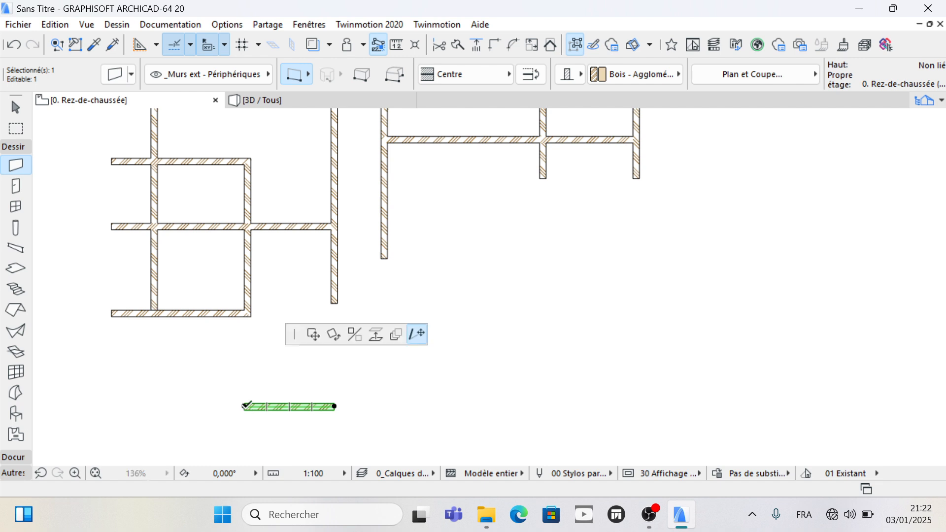
{"action": "left_click", "coordinate": [116, 406]}
{"action": "scroll", "coordinate": [277, 251], "scroll_direction": "down", "scroll_amount": 3}
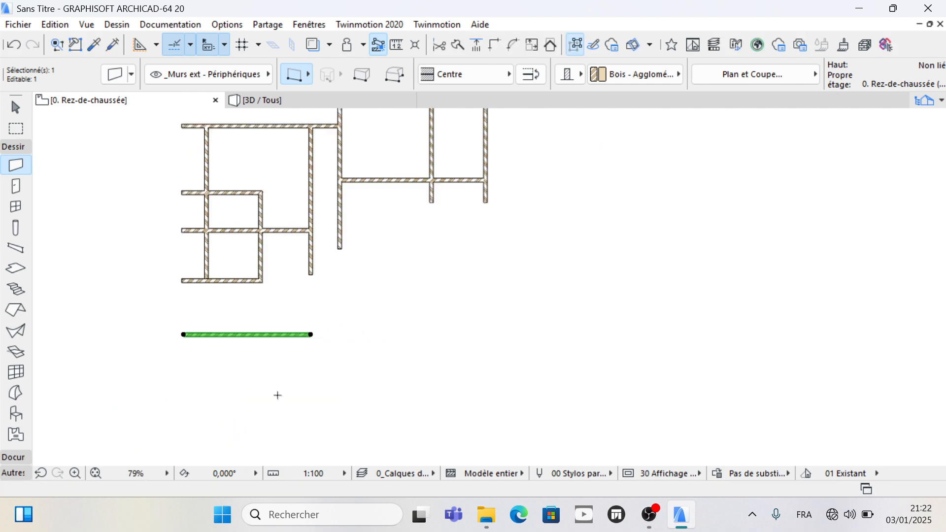
{"action": "key", "text": "Escape"}
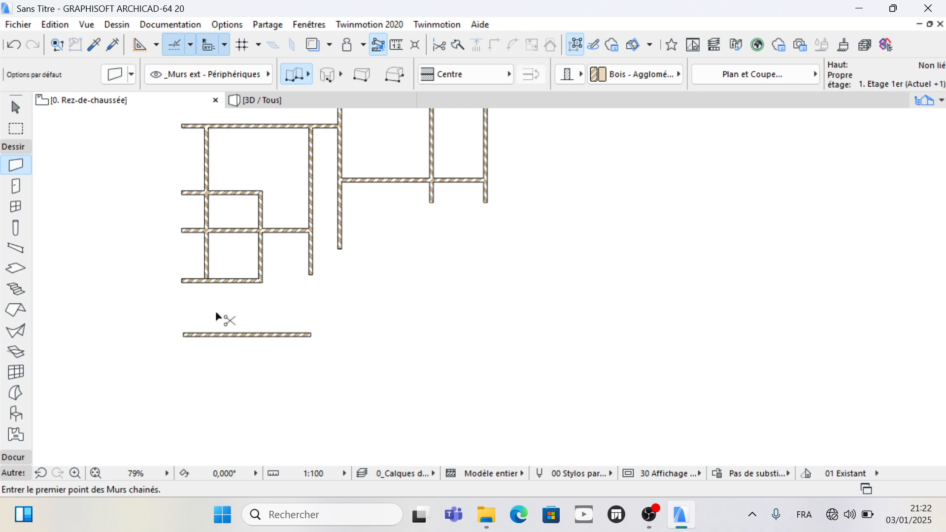
{"action": "left_click", "coordinate": [208, 262], "text": "shift"}
{"action": "left_click", "coordinate": [207, 257]}
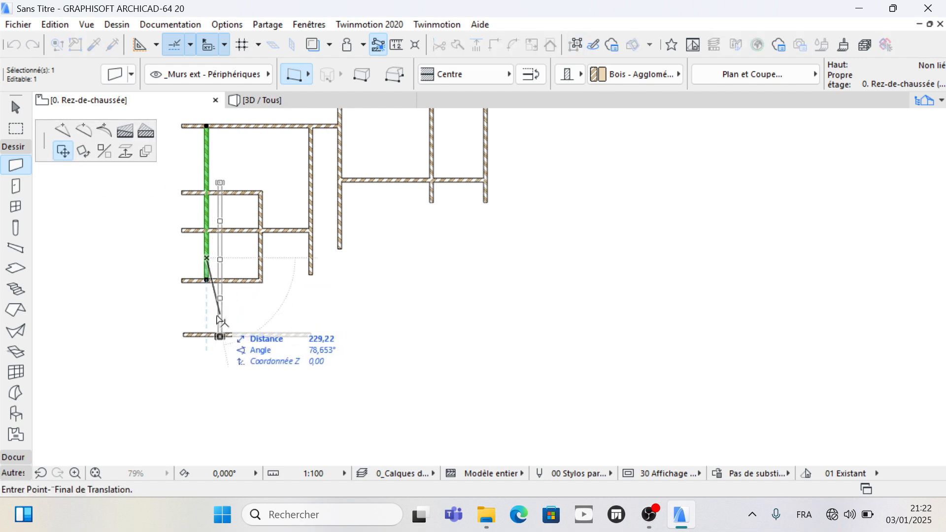
{"action": "left_click", "coordinate": [218, 315]}
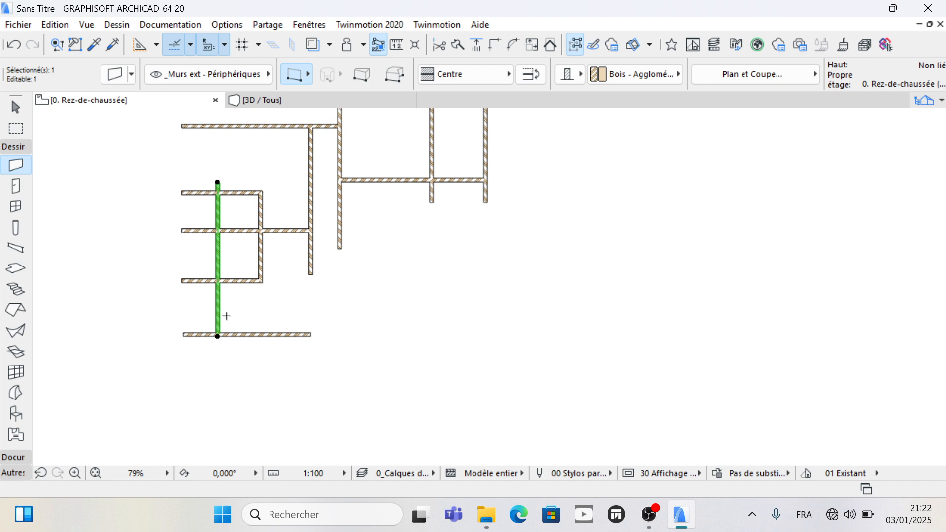
{"action": "key", "text": "ctrl+z"}
{"action": "left_click", "coordinate": [206, 260]}
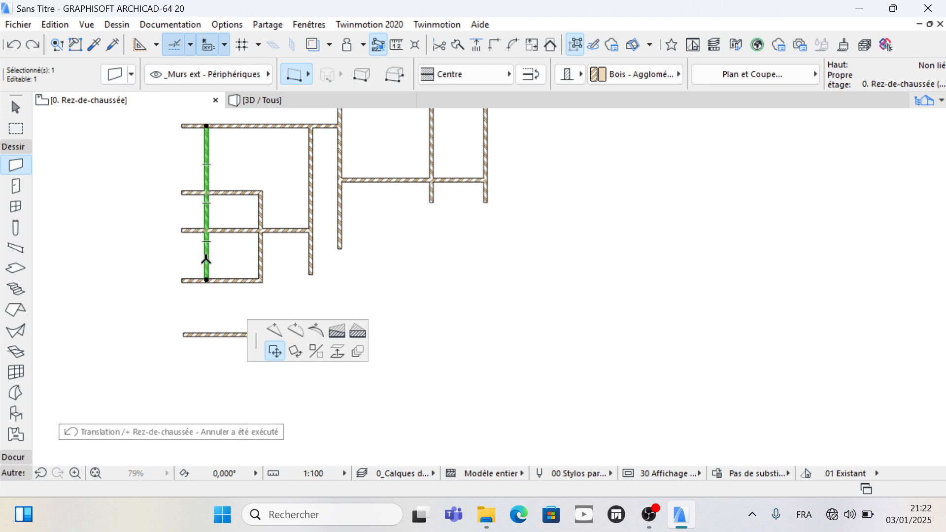
{"action": "key", "text": "ctrl"}
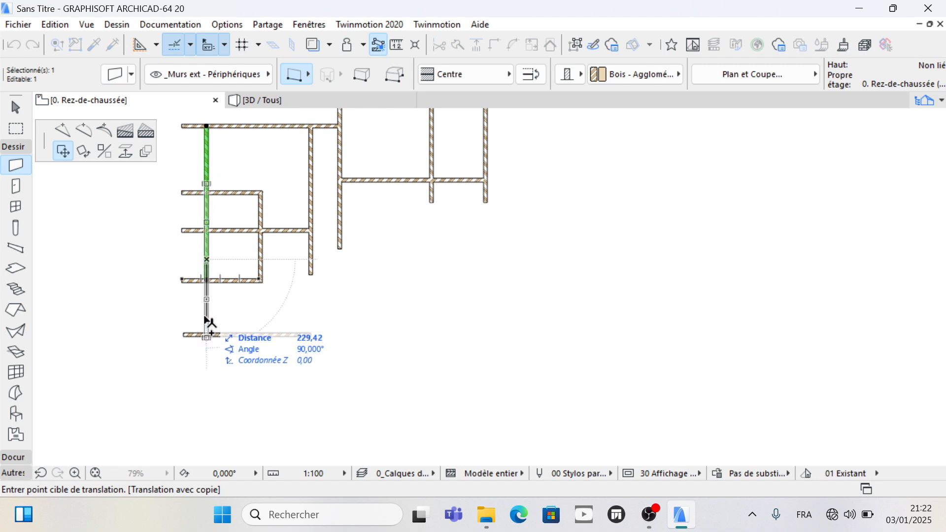
{"action": "key", "text": "Escape"}
Step: Stretch the leftmost vertical wall's lower end straight down to the new bottom horizontal wall
{"action": "scroll", "coordinate": [192, 282], "scroll_direction": "up", "scroll_amount": 5}
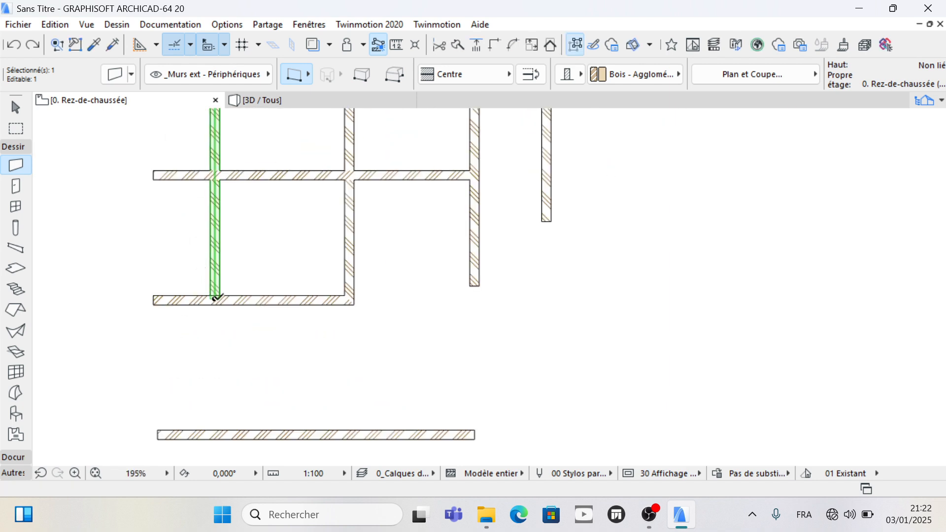
{"action": "left_click", "coordinate": [215, 299]}
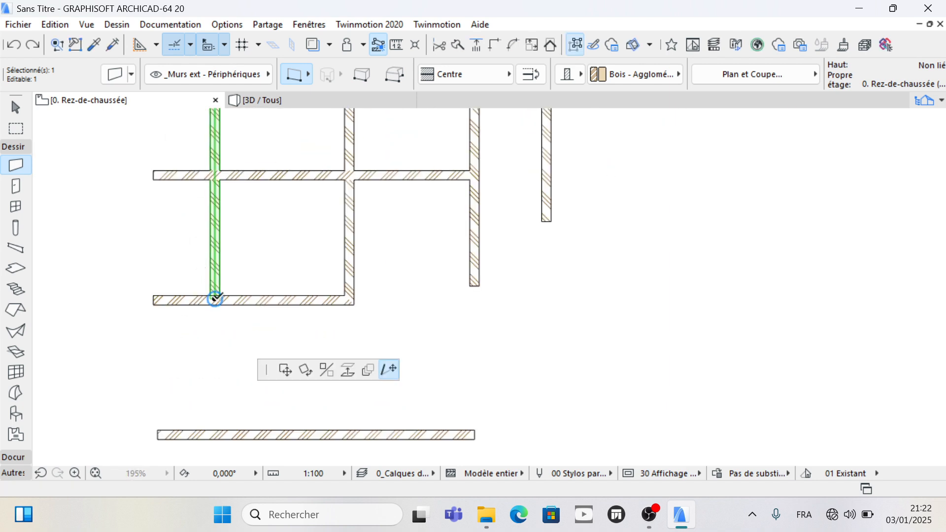
{"action": "left_click", "coordinate": [216, 435]}
{"action": "scroll", "coordinate": [198, 305], "scroll_direction": "down", "scroll_amount": 2}
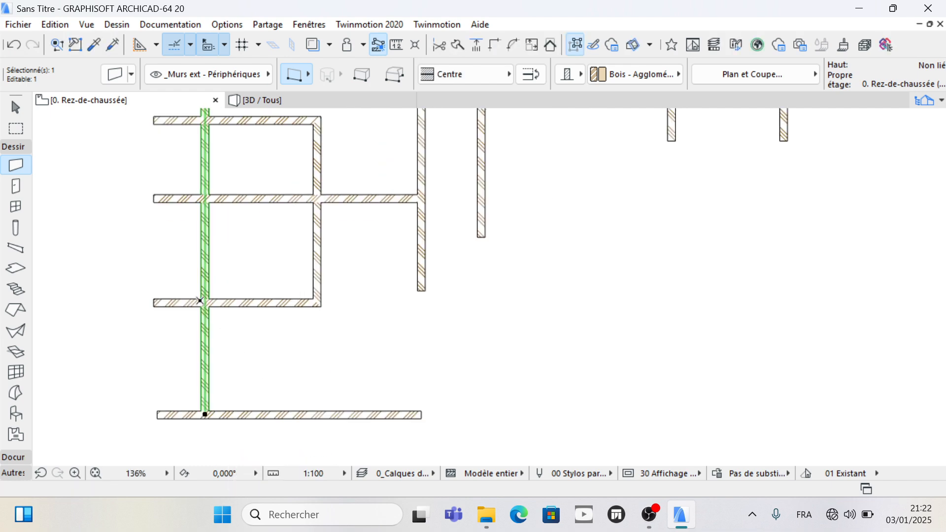
{"action": "scroll", "coordinate": [199, 300], "scroll_direction": "up", "scroll_amount": 2}
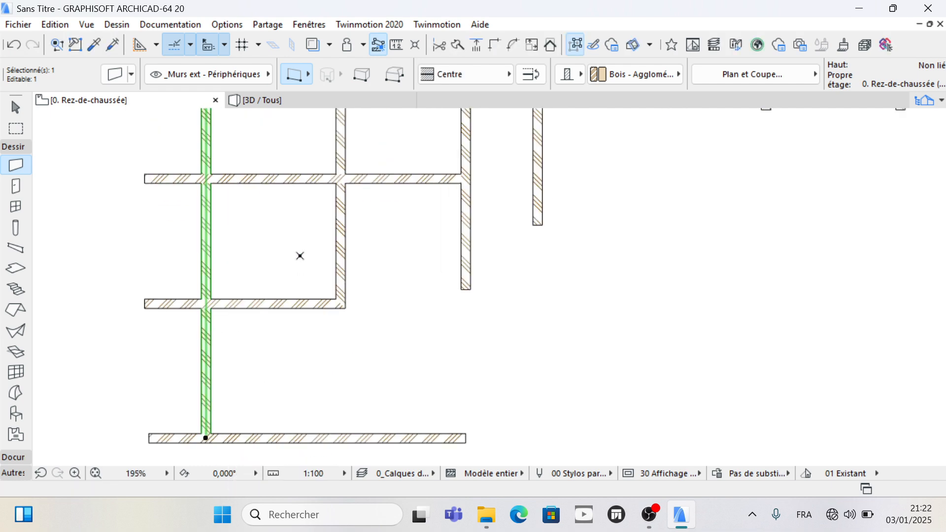
{"action": "left_click", "coordinate": [459, 50]}
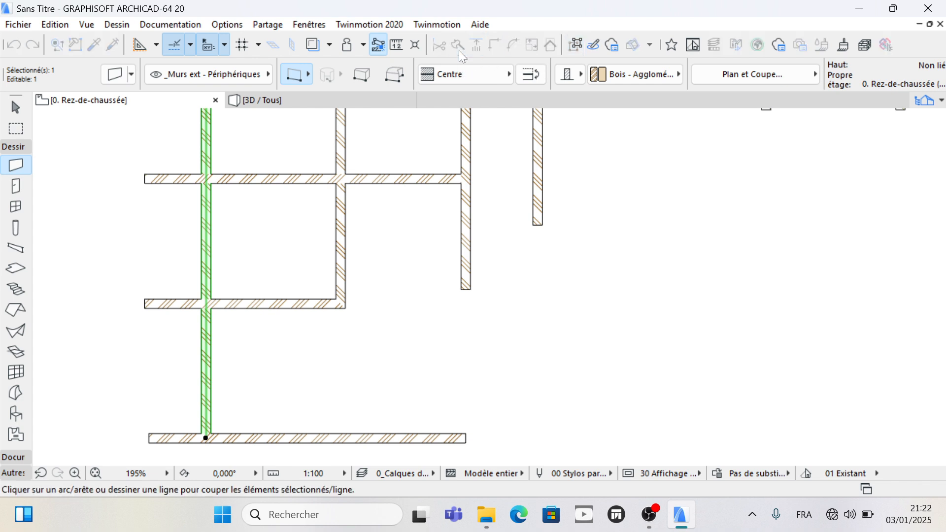
{"action": "left_click", "coordinate": [211, 305]}
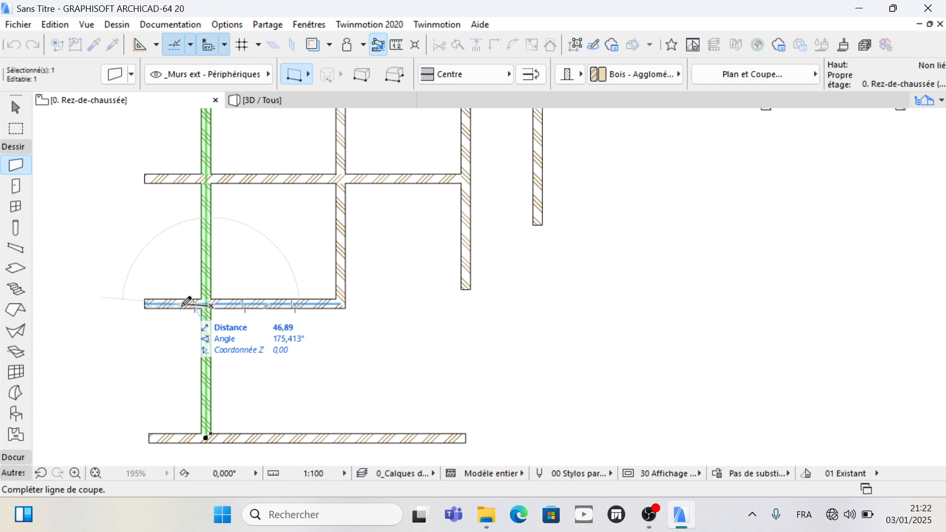
{"action": "left_click", "coordinate": [286, 277]}
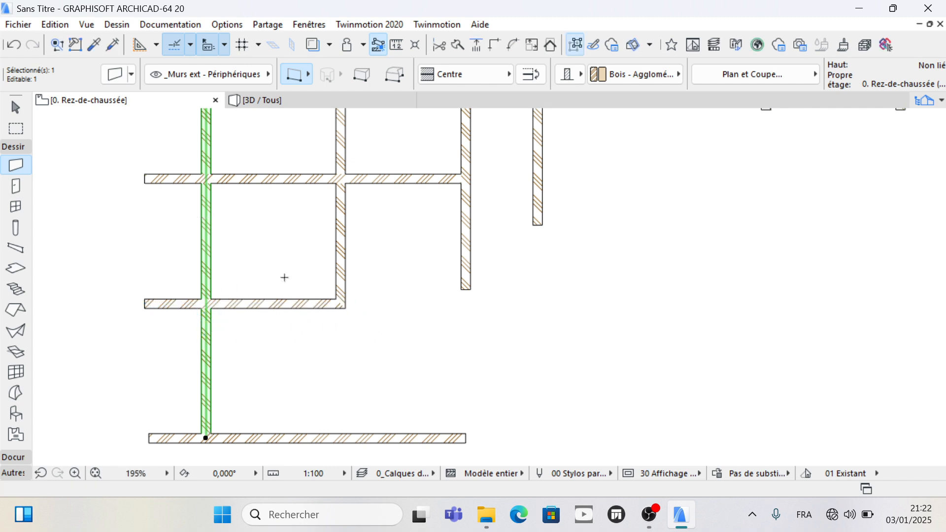
Step: Split the leftmost vertical wall along the lower face of the second-lowest horizontal wall, keeping the lower piece selected
{"action": "left_click", "coordinate": [441, 45]}
{"action": "scroll", "coordinate": [227, 304], "scroll_direction": "up", "scroll_amount": 5}
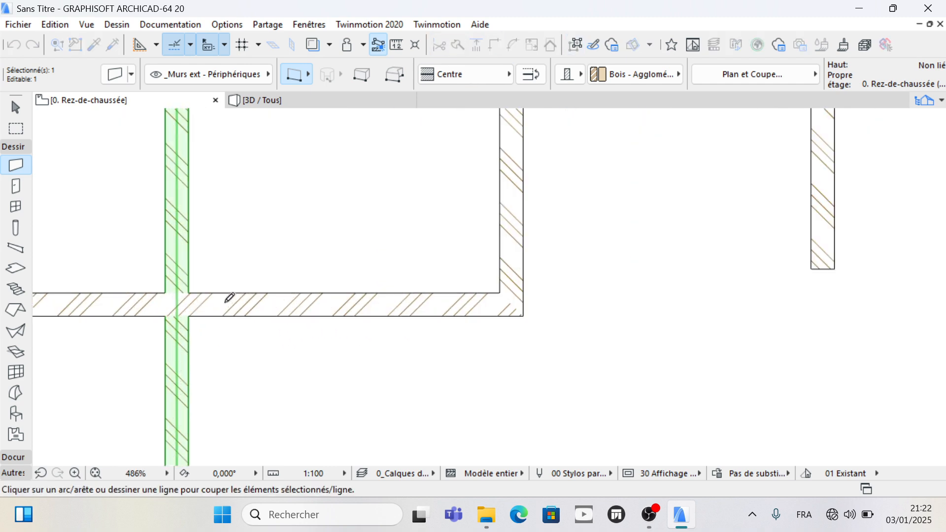
{"action": "left_click", "coordinate": [188, 316]}
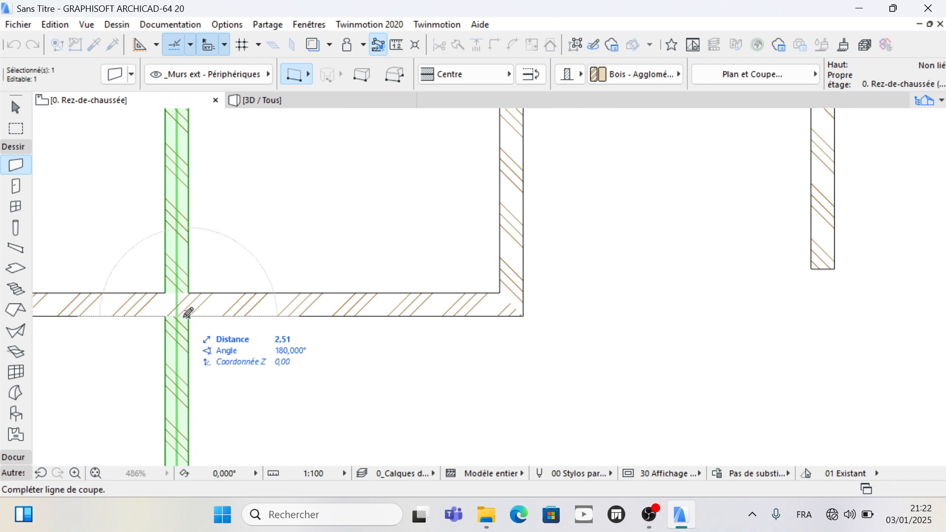
{"action": "left_click", "coordinate": [147, 316]}
{"action": "left_click", "coordinate": [154, 353]}
{"action": "scroll", "coordinate": [266, 237], "scroll_direction": "down", "scroll_amount": 4}
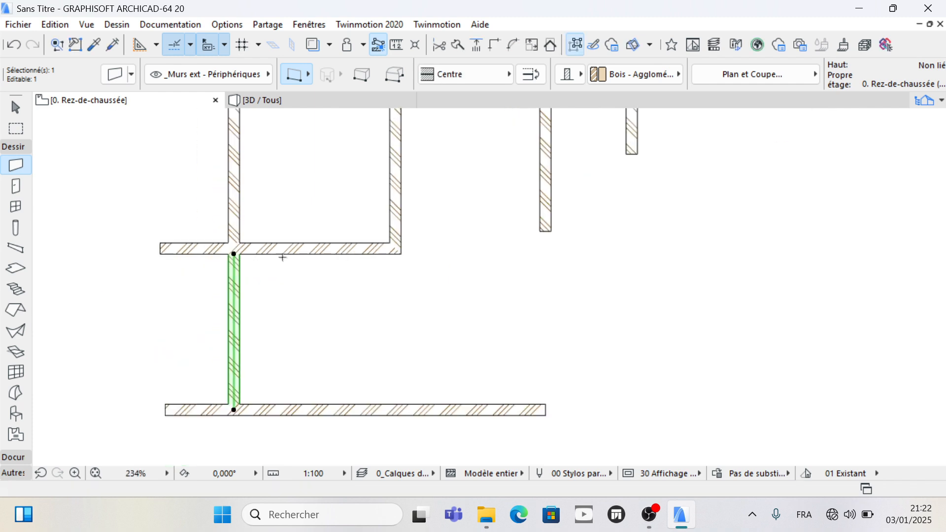
Step: Move the selected lower wall piece 50 cm straight to the right
{"action": "left_click", "coordinate": [234, 303]}
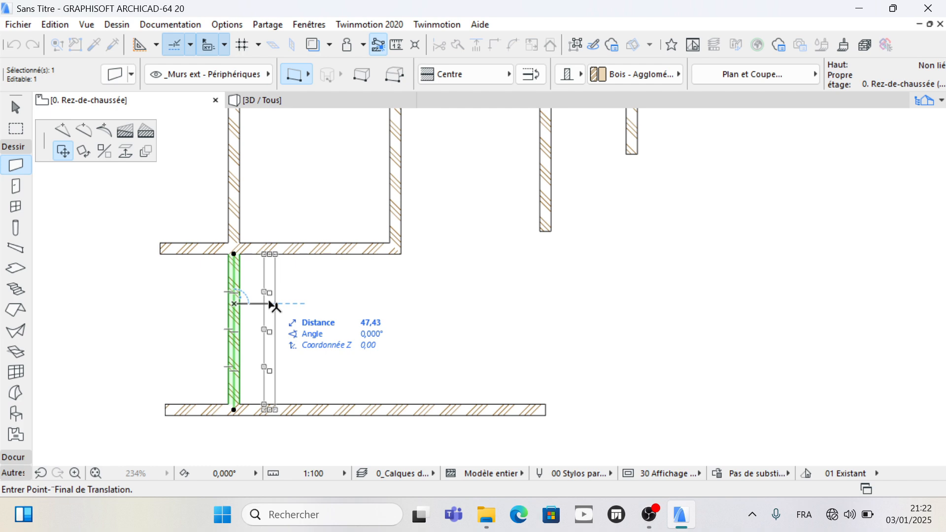
{"action": "type", "text": "50"}
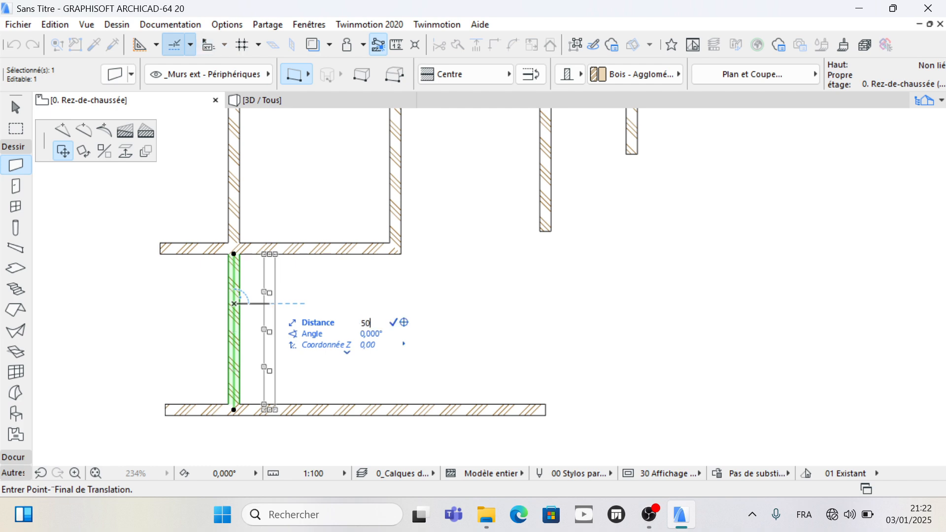
{"action": "key", "text": "Return"}
{"action": "scroll", "coordinate": [93, 238], "scroll_direction": "down", "scroll_amount": 2}
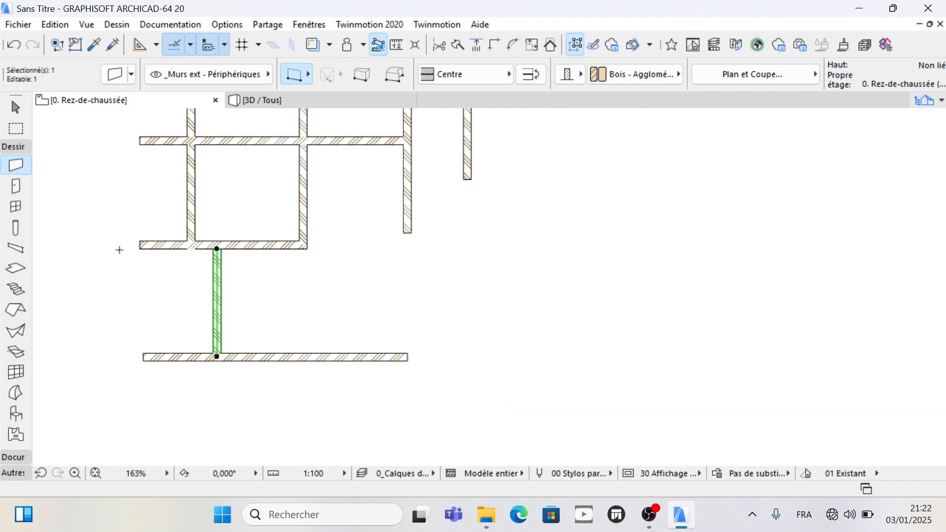
{"action": "left_click", "coordinate": [218, 247]}
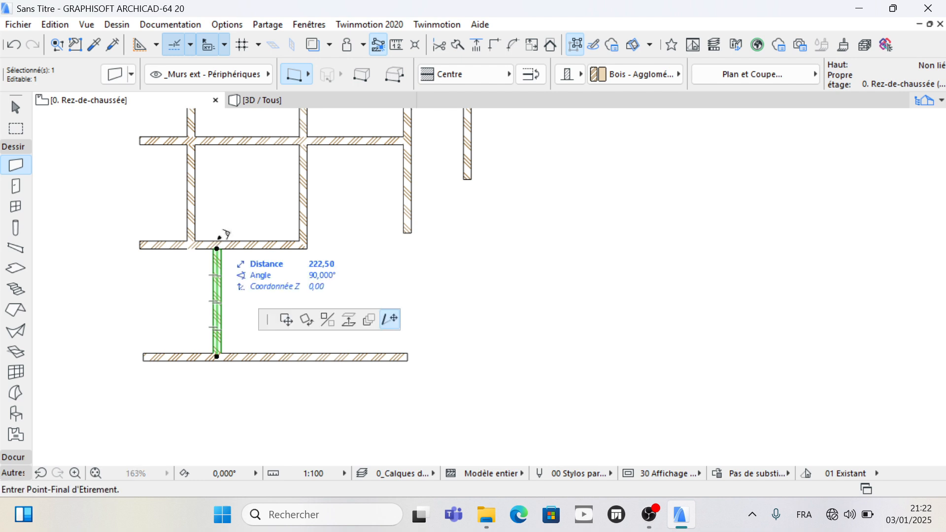
{"action": "left_click", "coordinate": [219, 245]}
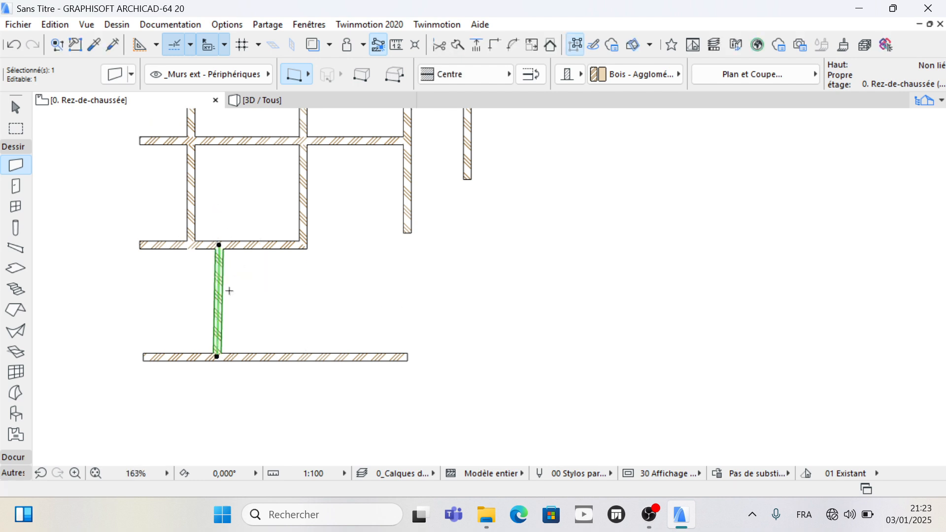
{"action": "key", "text": "ctrl+z"}
Step: Stretch the moved piece's upper end straight up to the axis of the horizontal wall above it, and deselect it
{"action": "left_click", "coordinate": [219, 245]}
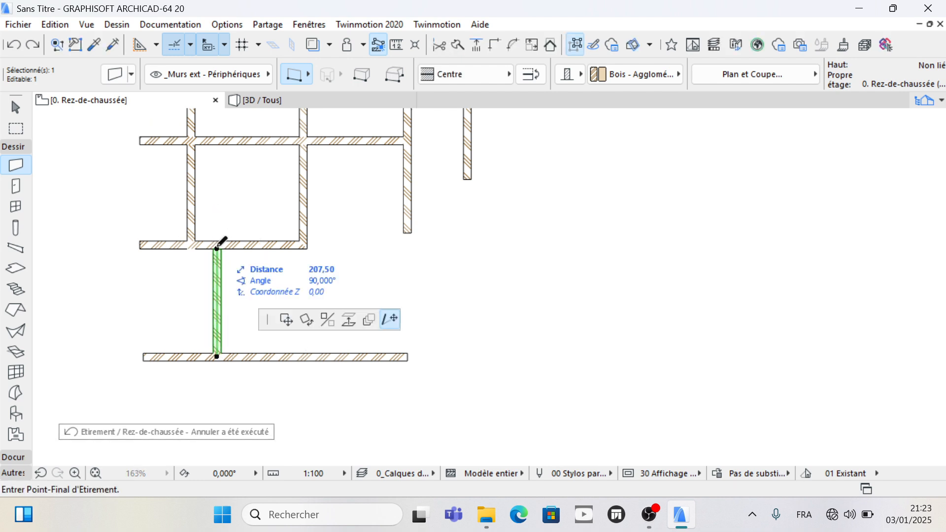
{"action": "left_click", "coordinate": [222, 234]}
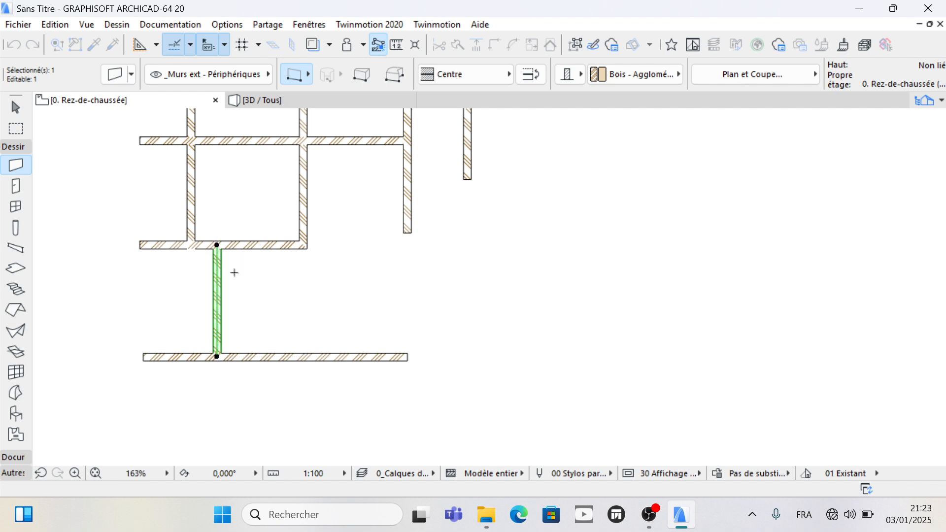
{"action": "key", "text": "Escape"}
Step: Stretch the left block's right vertical wall straight down past the bottom horizontal wall, and deselect it
{"action": "scroll", "coordinate": [158, 277], "scroll_direction": "down", "scroll_amount": 4}
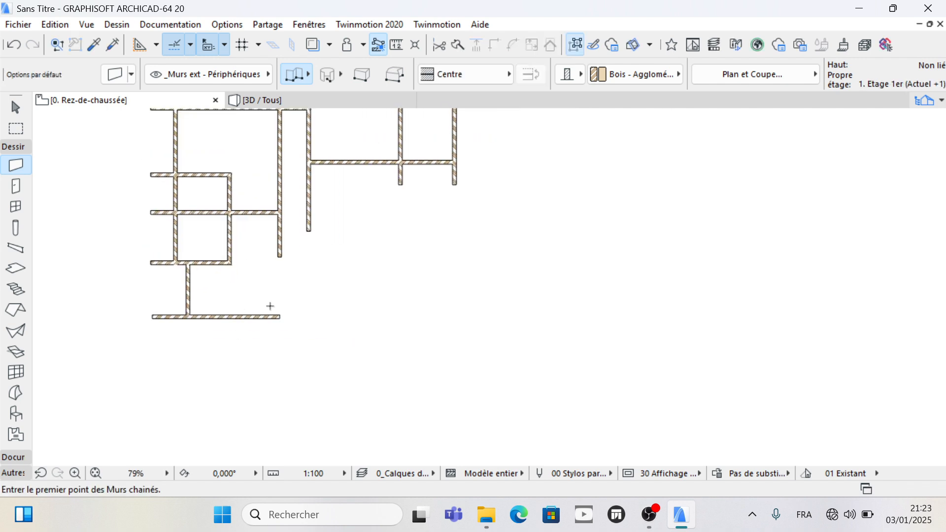
{"action": "left_click", "coordinate": [280, 257], "text": "shift"}
{"action": "left_click", "coordinate": [280, 257]}
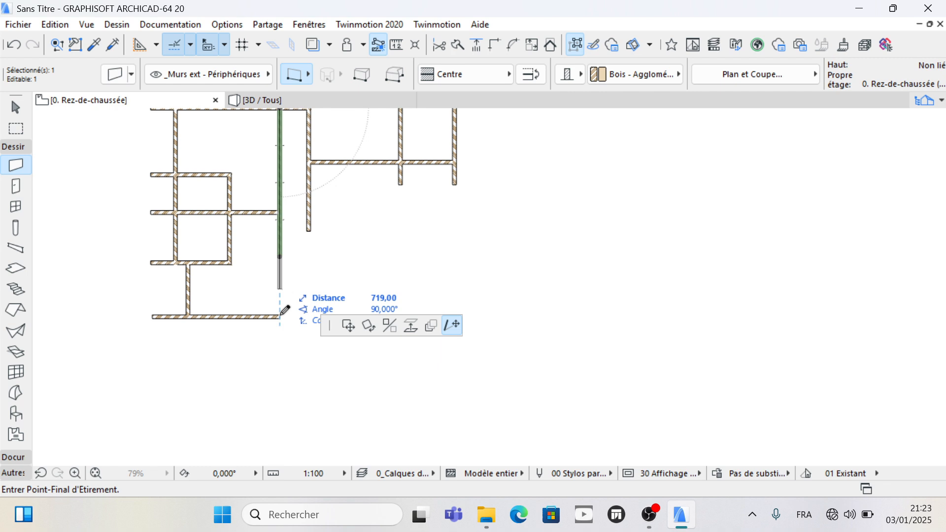
{"action": "left_click", "coordinate": [280, 345]}
{"action": "scroll", "coordinate": [253, 366], "scroll_direction": "down", "scroll_amount": 2}
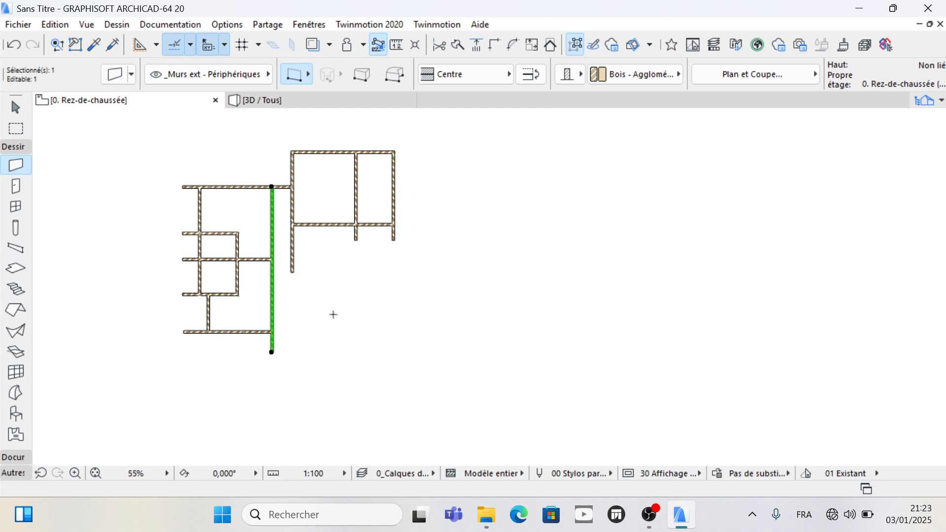
{"action": "key", "text": "Escape"}
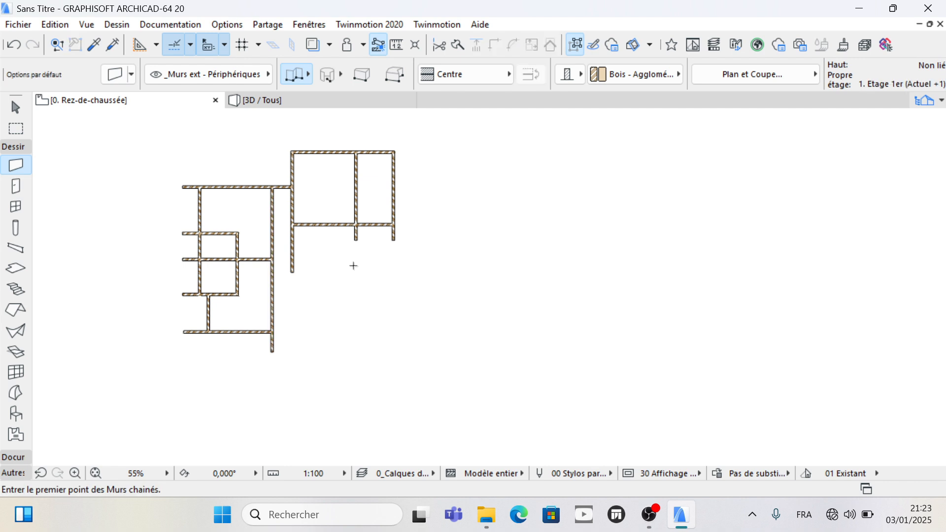
Step: Trim the middle vertical wall's stub that projects below the upper-right block's lower horizontal wall
{"action": "left_click", "coordinate": [357, 234], "text": "ctrl"}
{"action": "scroll", "coordinate": [302, 218], "scroll_direction": "up", "scroll_amount": 4}
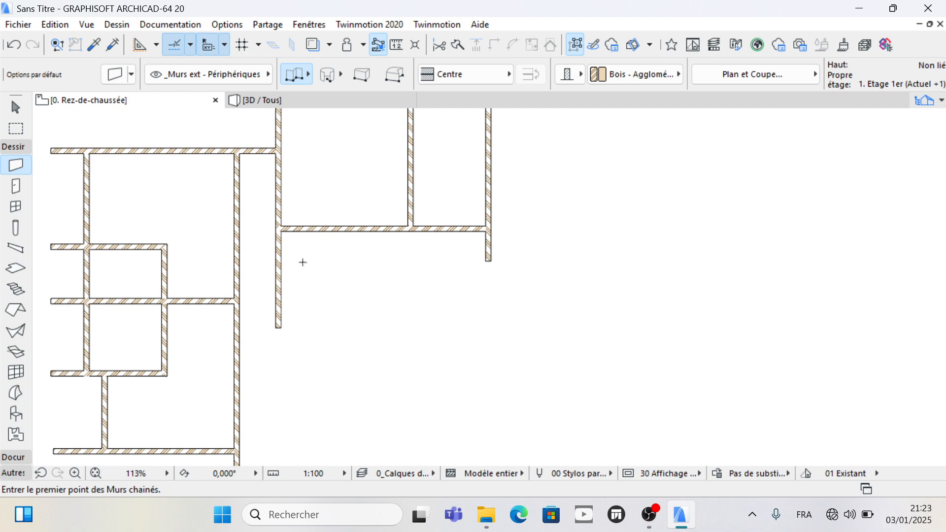
Step: Split the upper-right block's left vertical wall along the lower face of its lower horizontal wall, keeping the upper piece selected
{"action": "left_click", "coordinate": [282, 276], "text": "shift"}
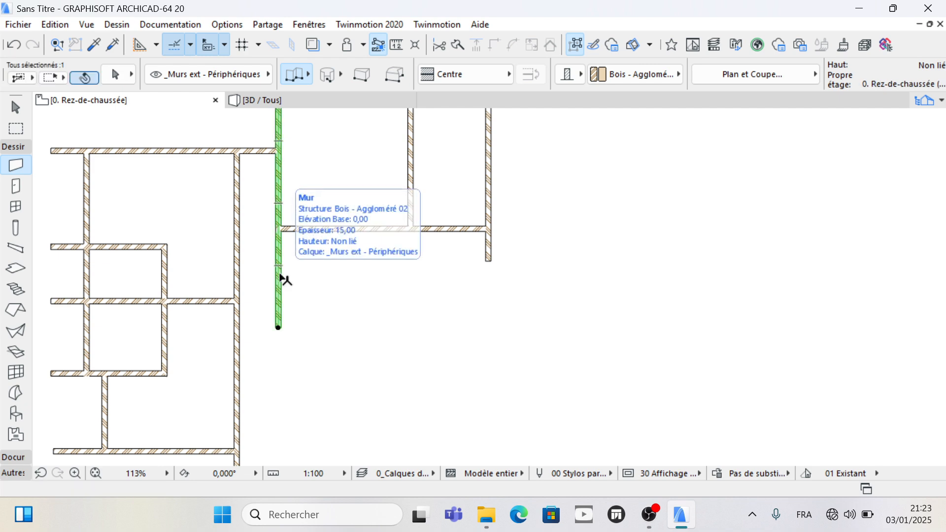
{"action": "scroll", "coordinate": [276, 234], "scroll_direction": "up", "scroll_amount": 5}
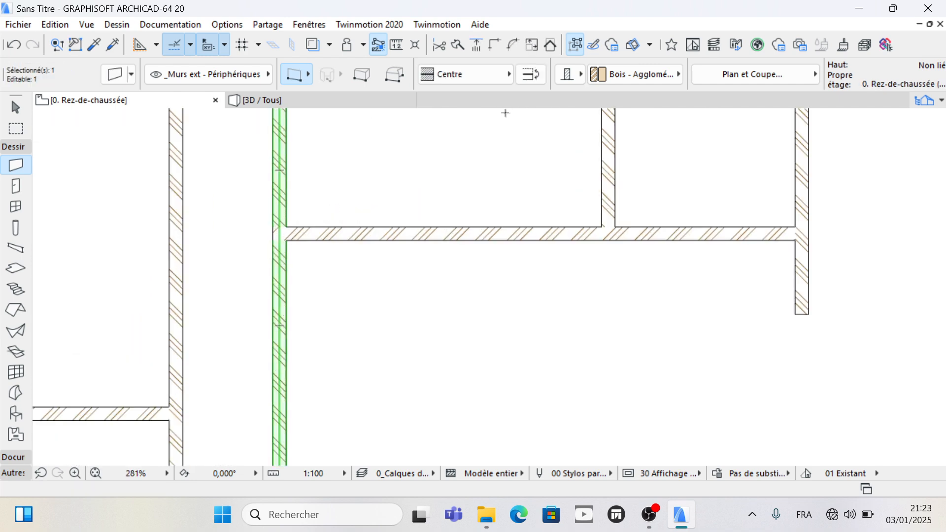
{"action": "left_click", "coordinate": [459, 43]}
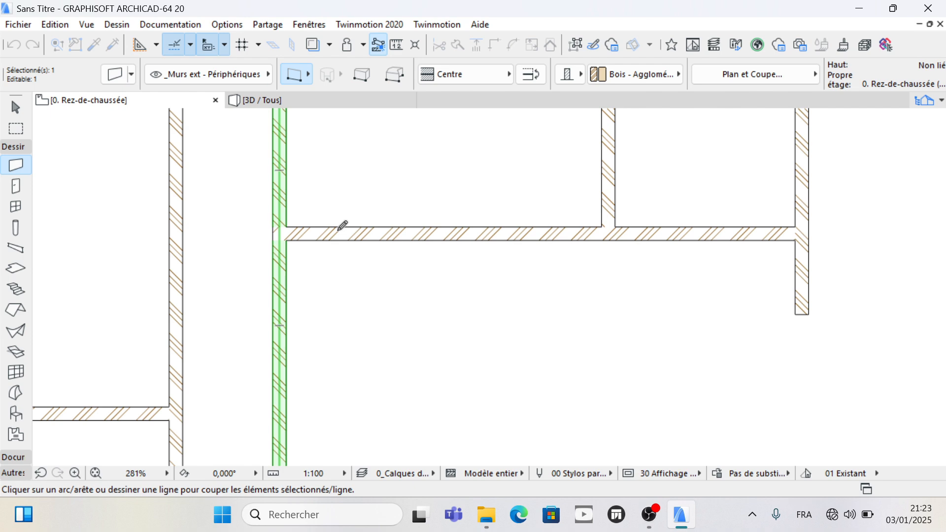
{"action": "left_click", "coordinate": [288, 240]}
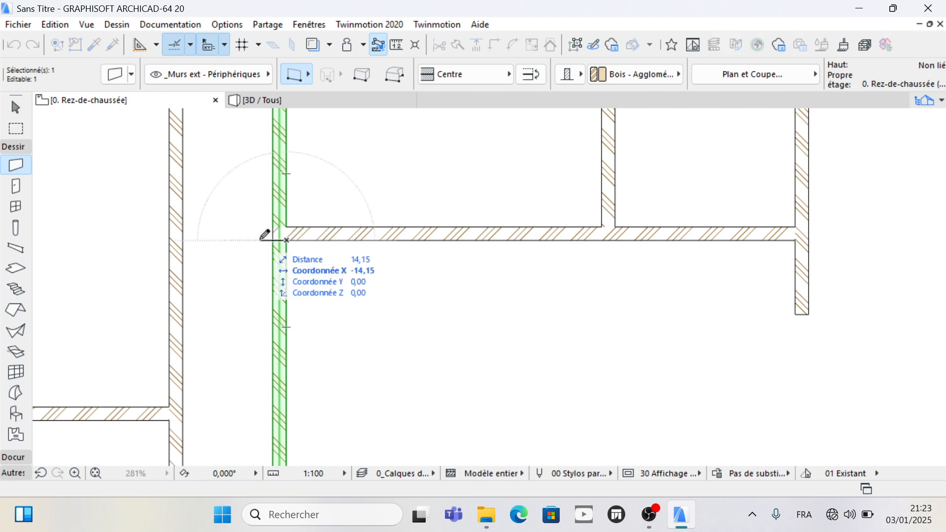
{"action": "left_click", "coordinate": [262, 240]}
{"action": "left_click", "coordinate": [259, 212]}
{"action": "scroll", "coordinate": [262, 187], "scroll_direction": "down", "scroll_amount": 2}
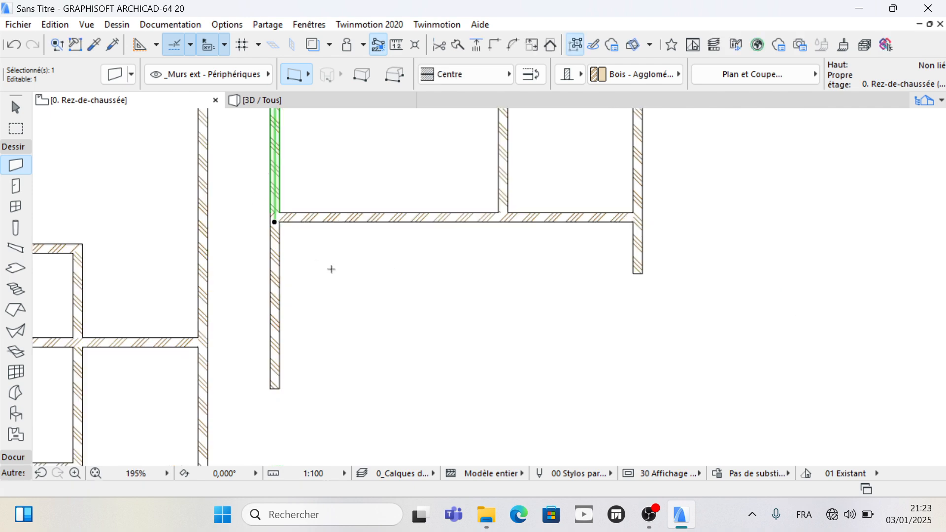
Step: Copy the split-off lower piece of the upper-right block's left vertical wall 165 cm to the right, and deselect the copy
{"action": "key", "text": "Escape"}
{"action": "left_click", "coordinate": [279, 275], "text": "shift"}
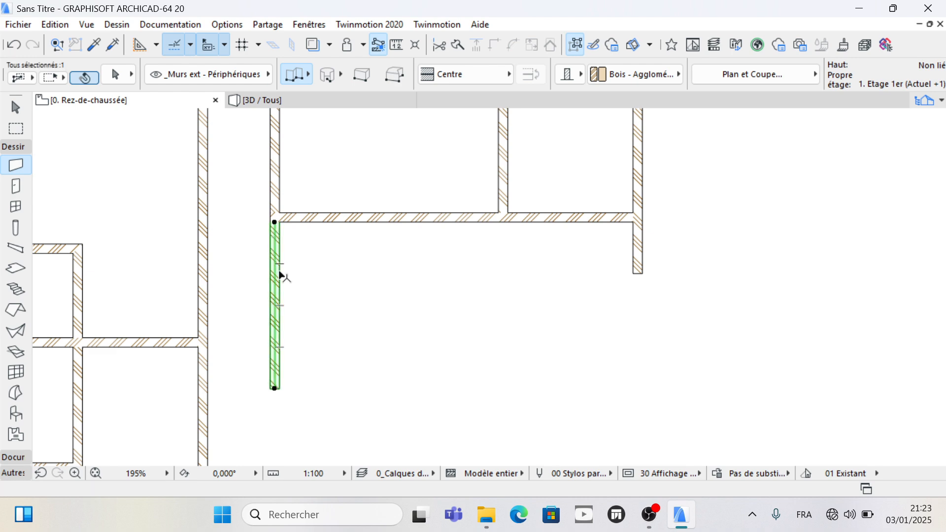
{"action": "scroll", "coordinate": [243, 206], "scroll_direction": "down", "scroll_amount": 1}
{"action": "scroll", "coordinate": [243, 207], "scroll_direction": "down", "scroll_amount": 2}
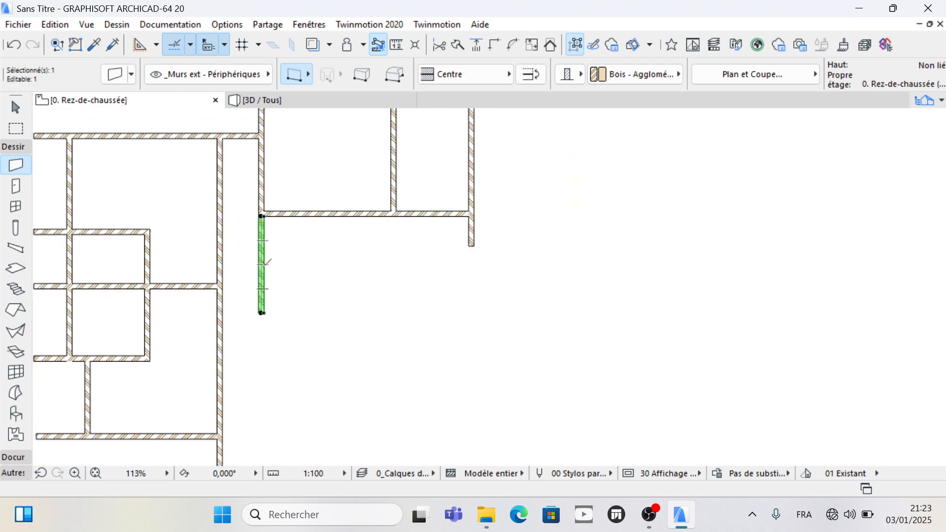
{"action": "left_click", "coordinate": [267, 262]}
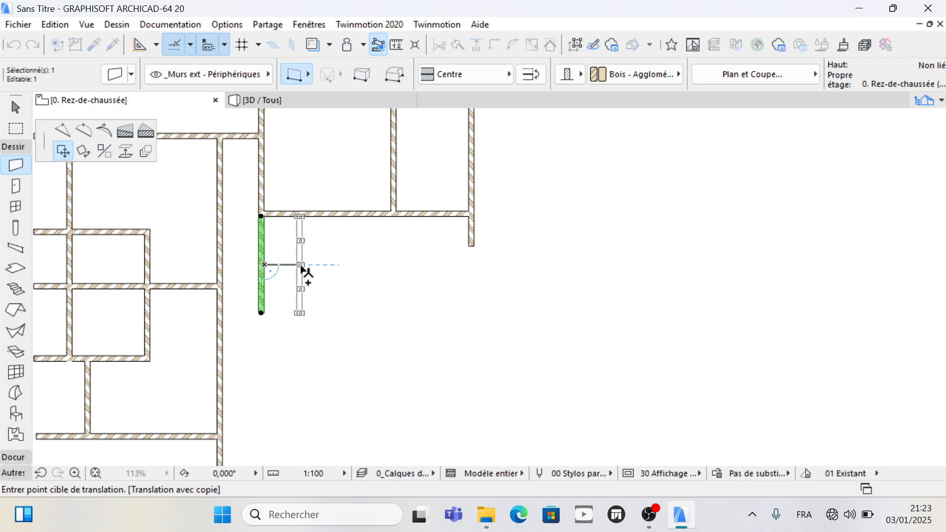
{"action": "type", "text": "165"}
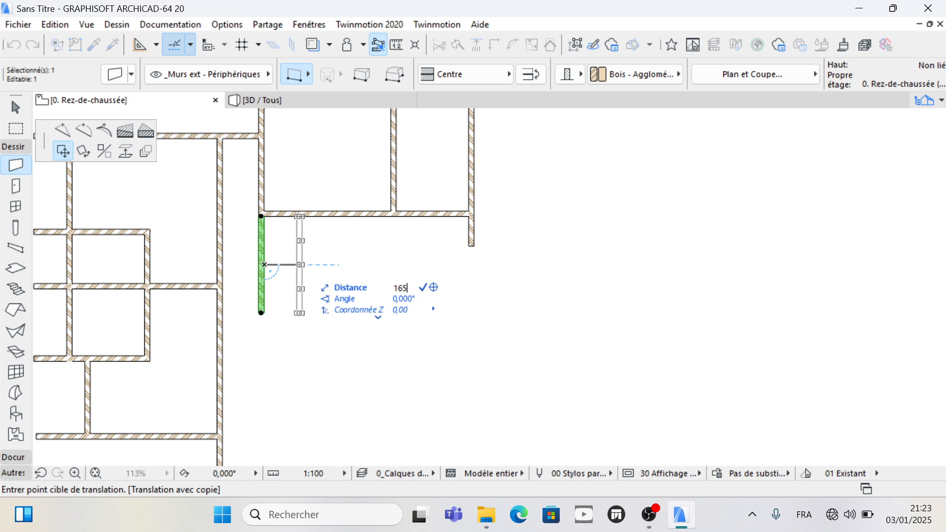
{"action": "key", "text": "Return"}
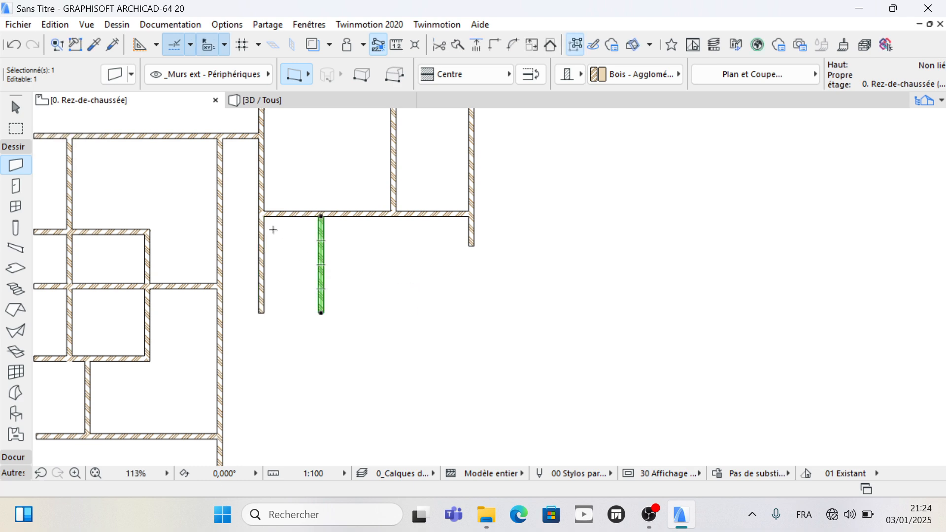
{"action": "scroll", "coordinate": [273, 228], "scroll_direction": "down", "scroll_amount": 2}
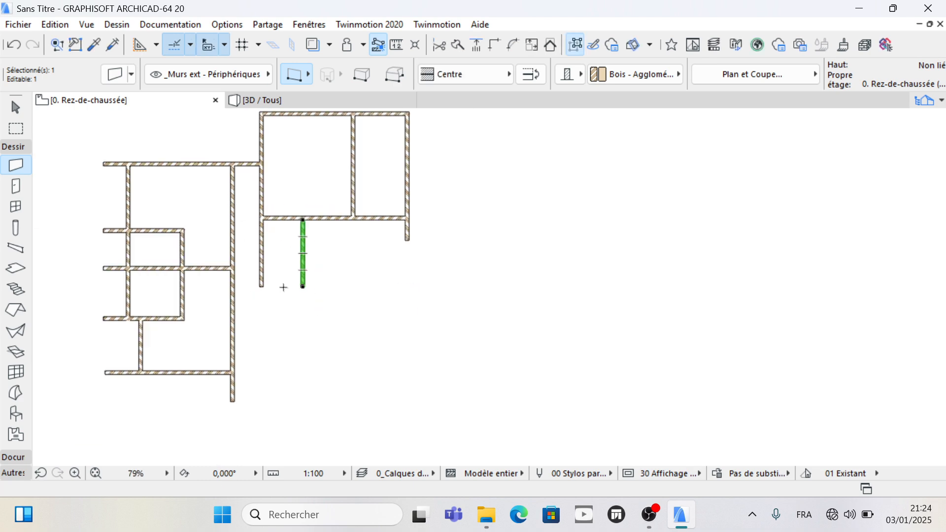
{"action": "key", "text": "Escape"}
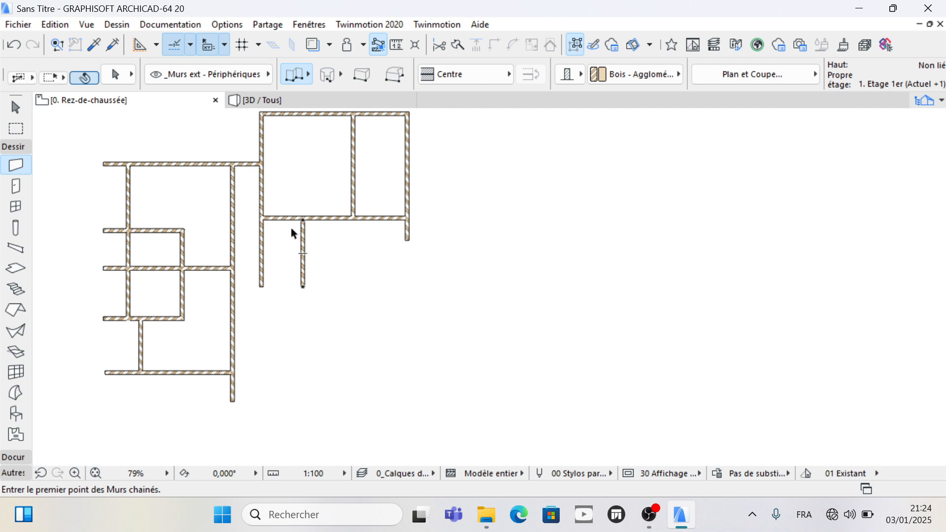
Step: Copy the upper-right block's lower horizontal wall 215 cm straight down, and deselect the copy
{"action": "left_click", "coordinate": [285, 218], "text": "shift"}
{"action": "left_click", "coordinate": [285, 218]}
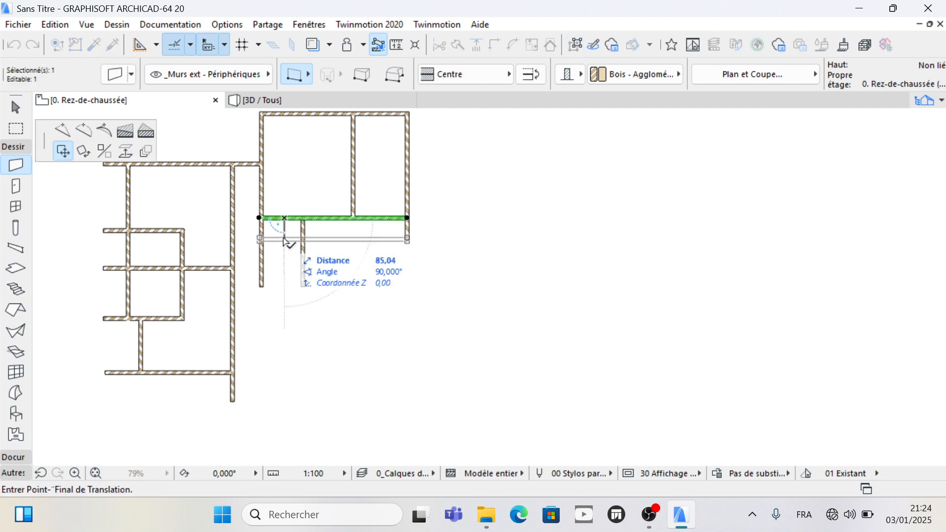
{"action": "key", "text": "ctrl"}
{"action": "type", "text": "21"}
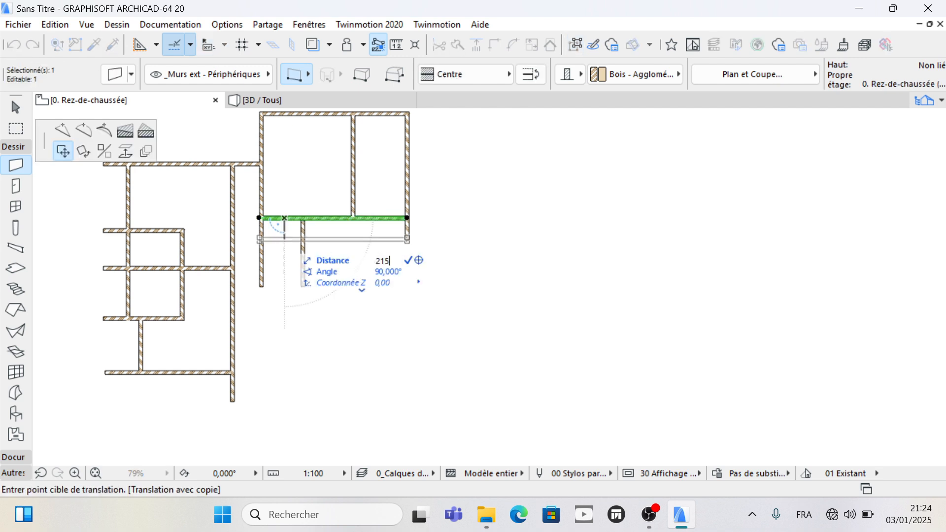
{"action": "type", "text": "5"}
{"action": "key", "text": "Return"}
{"action": "key", "text": "Escape"}
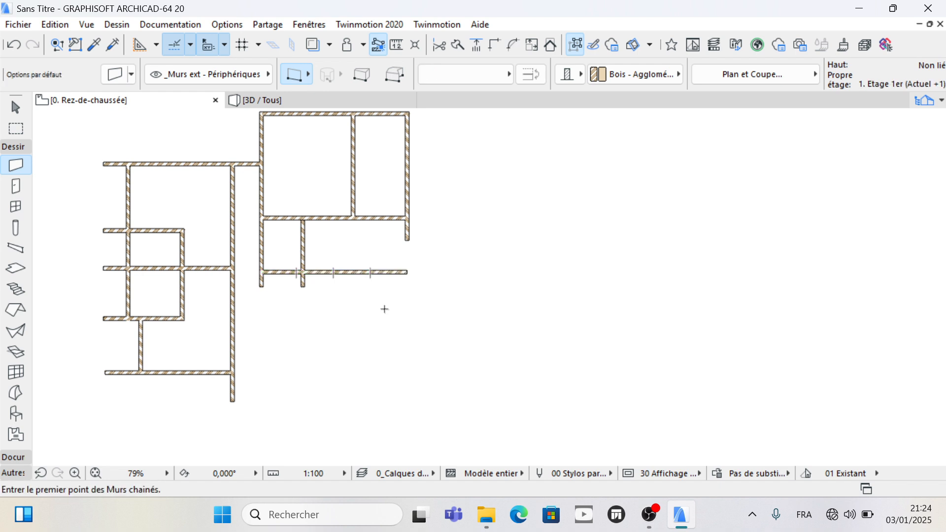
Step: Trim the copied horizontal wall beyond the short vertical wall, and the left vertical wall's stub below it
{"action": "left_click", "coordinate": [358, 273], "text": "ctrl"}
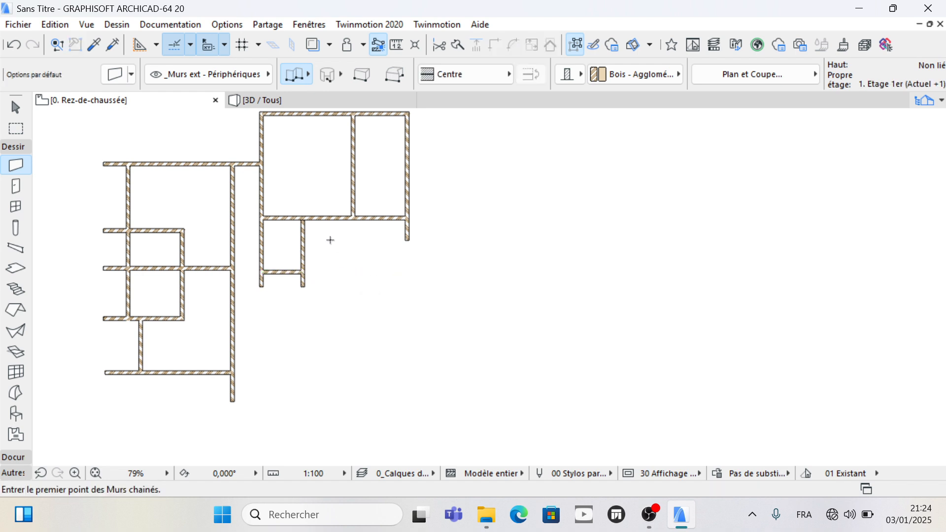
{"action": "scroll", "coordinate": [273, 216], "scroll_direction": "down", "scroll_amount": 1}
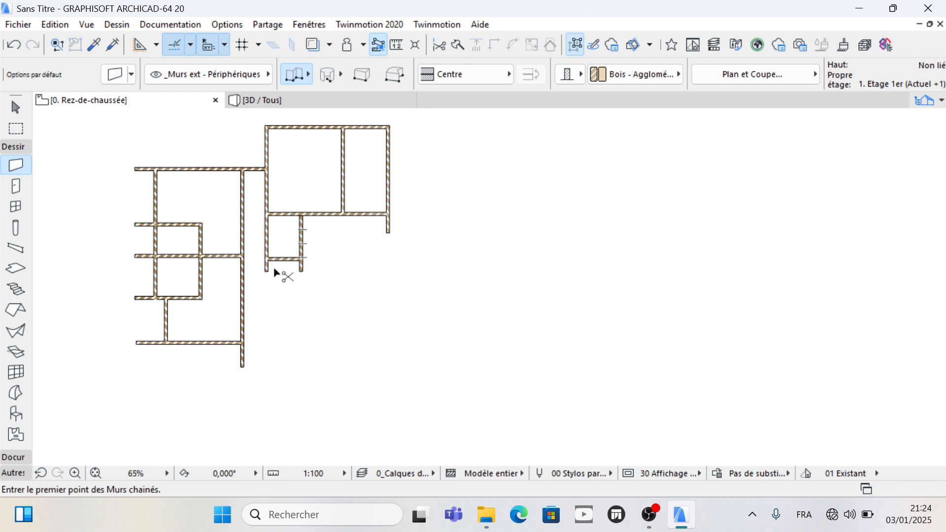
Step: Stretch the short vertical wall straight down to a length of about 410 cm, and the block's right wall down to about the same level
{"action": "left_click", "coordinate": [302, 268], "text": "shift"}
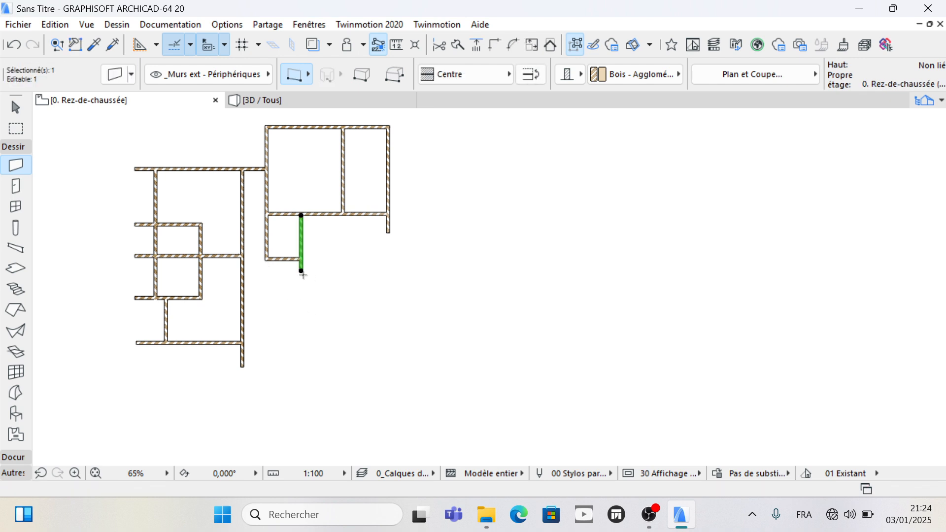
{"action": "left_click", "coordinate": [302, 269]}
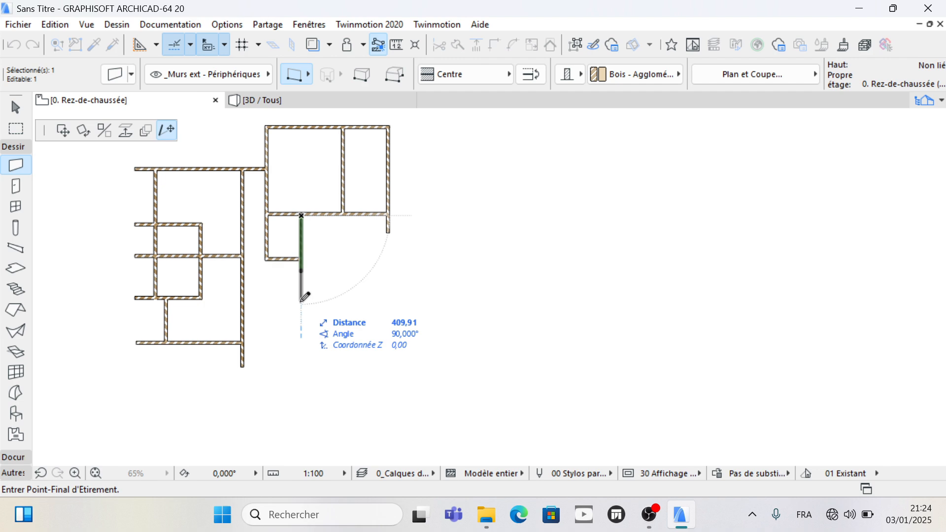
{"action": "left_click", "coordinate": [301, 300]}
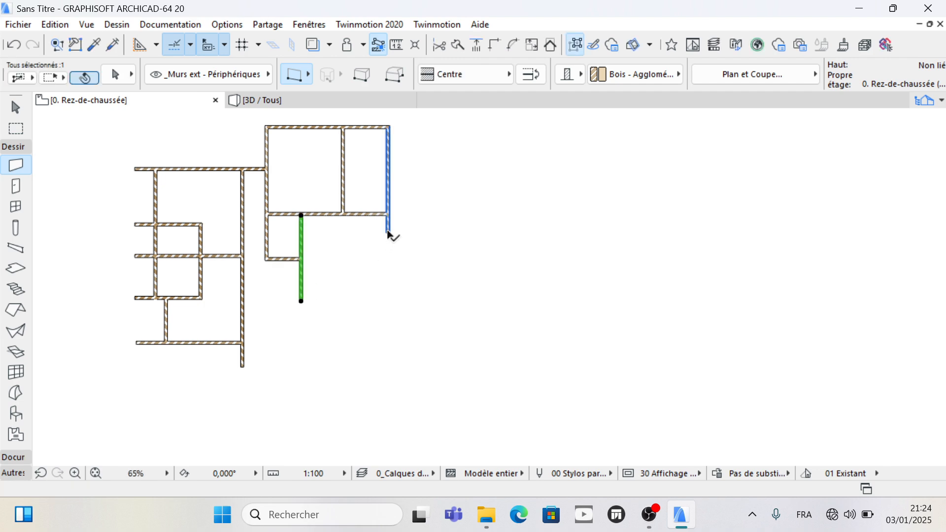
{"action": "left_click", "coordinate": [389, 233], "text": "shift"}
{"action": "left_click", "coordinate": [389, 230]}
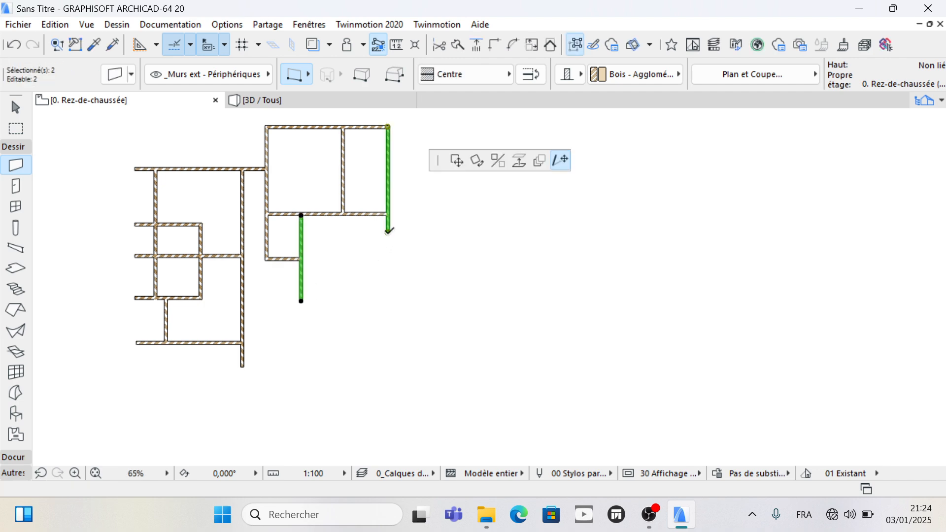
{"action": "left_click", "coordinate": [388, 302]}
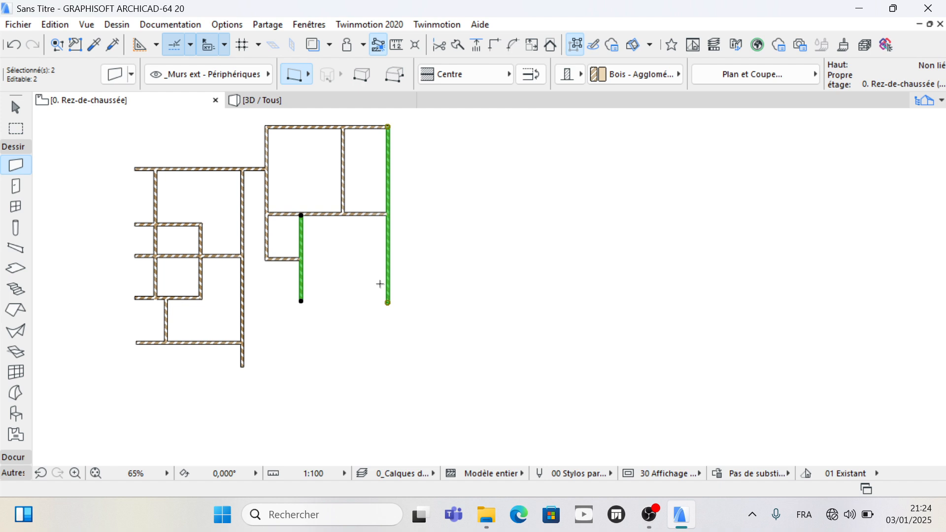
{"action": "left_click", "coordinate": [366, 214], "text": "shift"}
{"action": "left_click", "coordinate": [365, 214]}
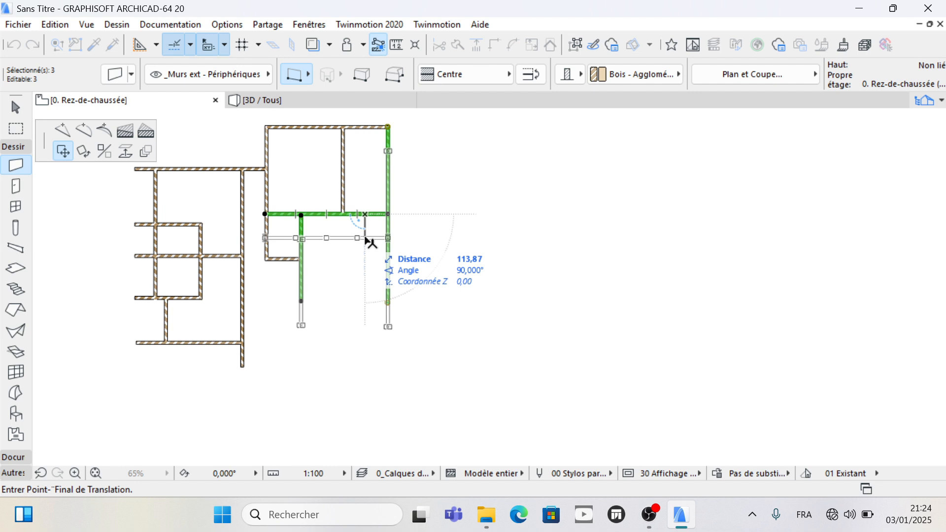
{"action": "key", "text": "Escape"}
{"action": "key", "text": "Escape"}
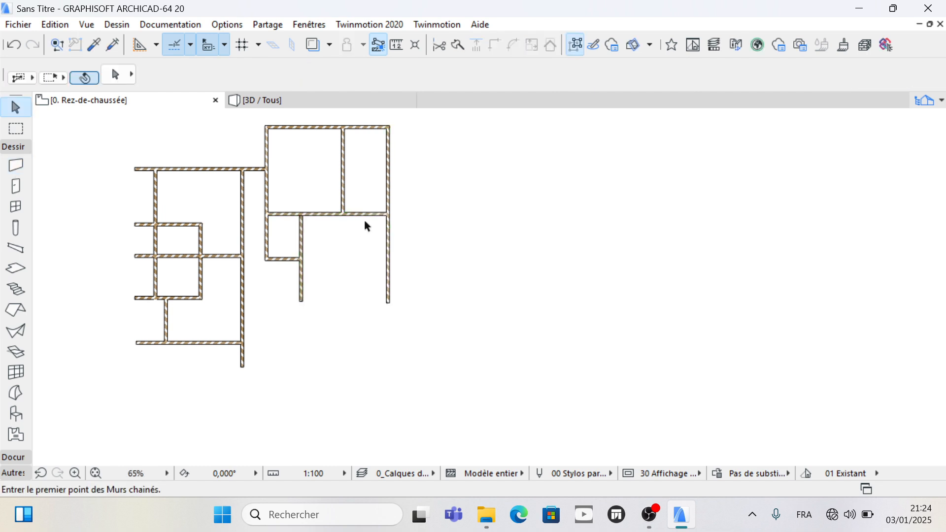
Step: Try copying the upper-right block's lower horizontal wall 165 cm straight down, and undo the copy
{"action": "left_click", "coordinate": [367, 214]}
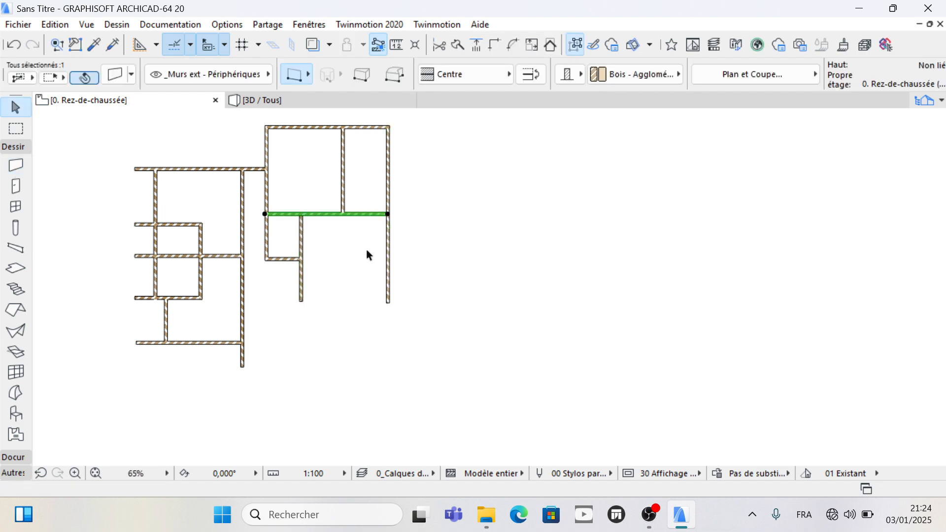
{"action": "left_click", "coordinate": [366, 213]}
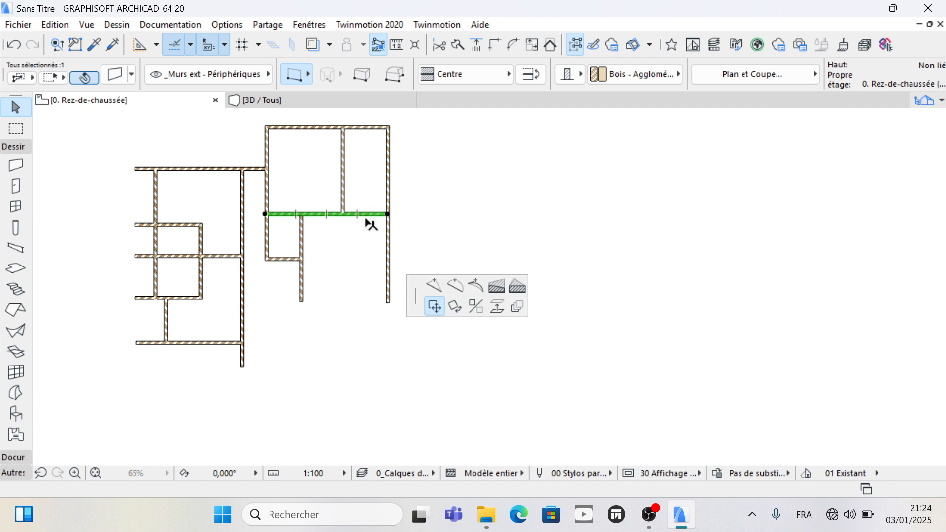
{"action": "key", "text": "ctrl"}
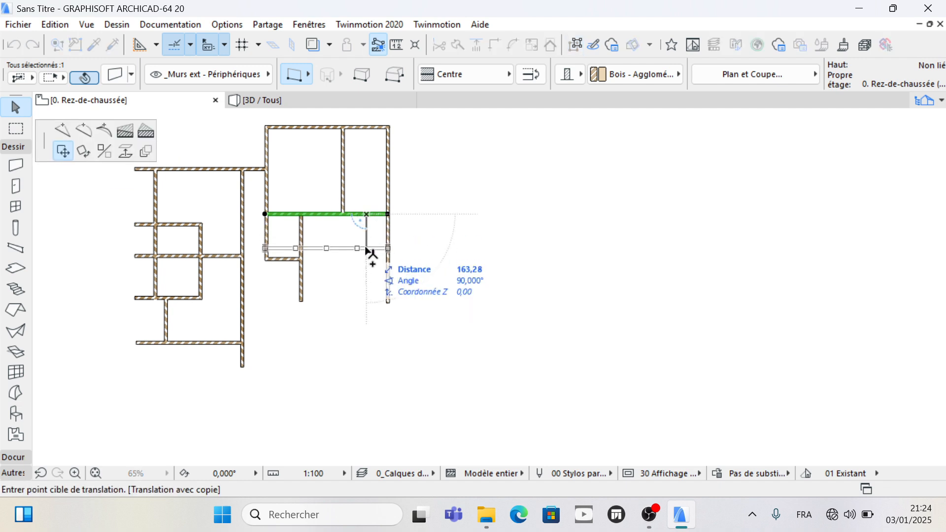
{"action": "type", "text": "165"}
{"action": "key", "text": "Return"}
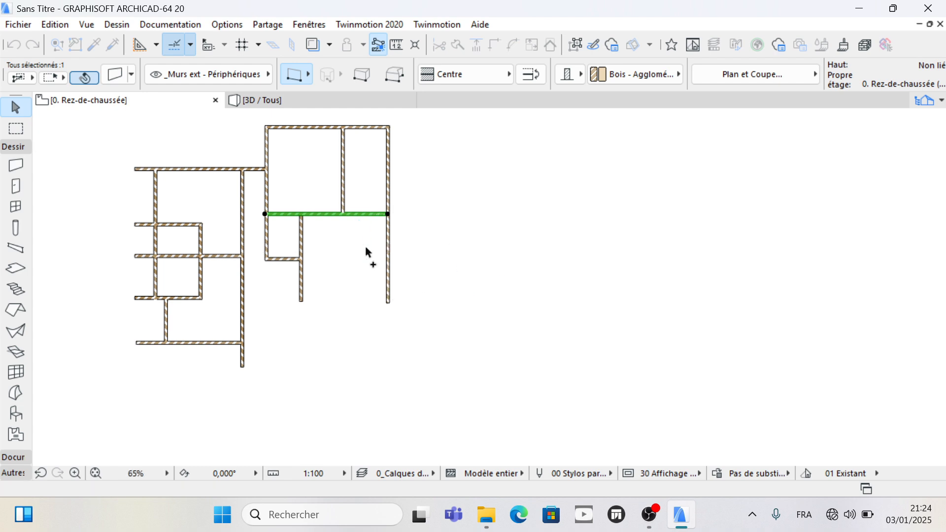
{"action": "left_click", "coordinate": [368, 249]}
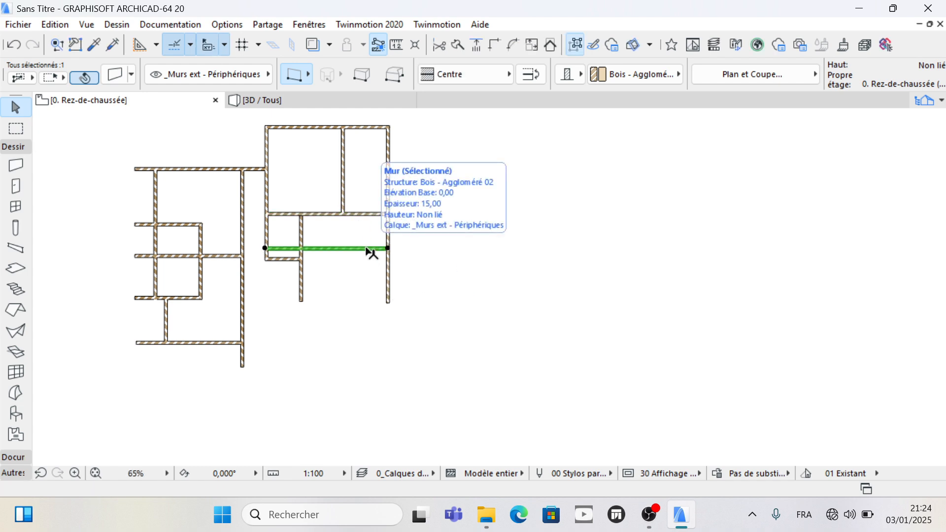
{"action": "key", "text": "ctrl+z"}
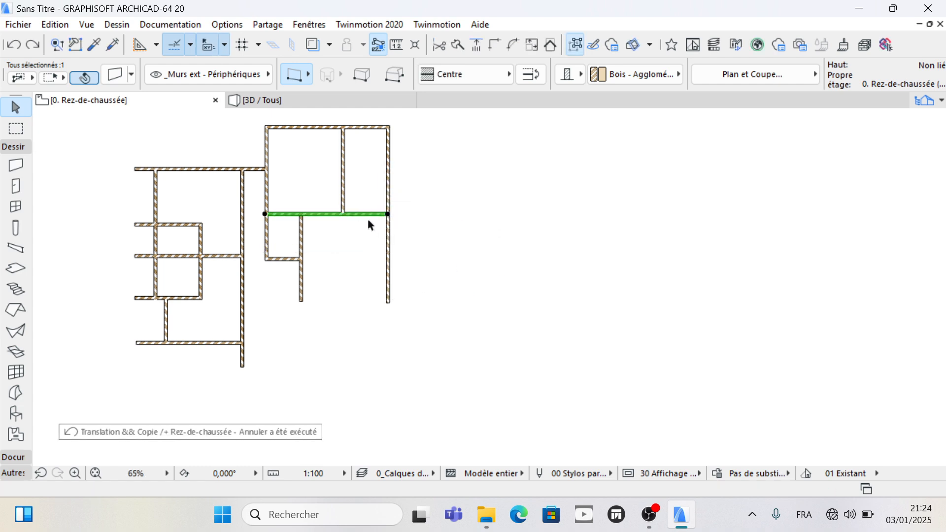
Step: Copy the upper-right block's lower horizontal wall 365 cm straight down, and deselect the copy
{"action": "left_click", "coordinate": [365, 214]}
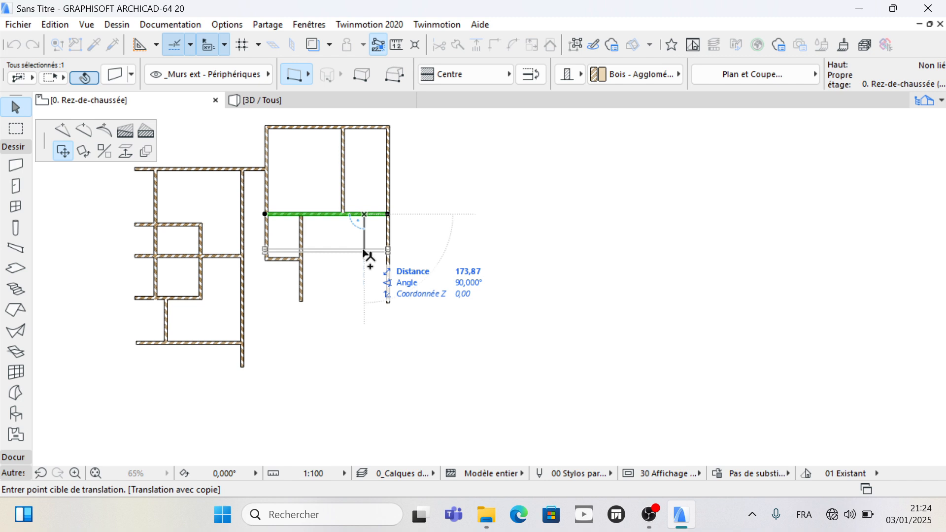
{"action": "key", "text": "Tab"}
{"action": "type", "text": "36"}
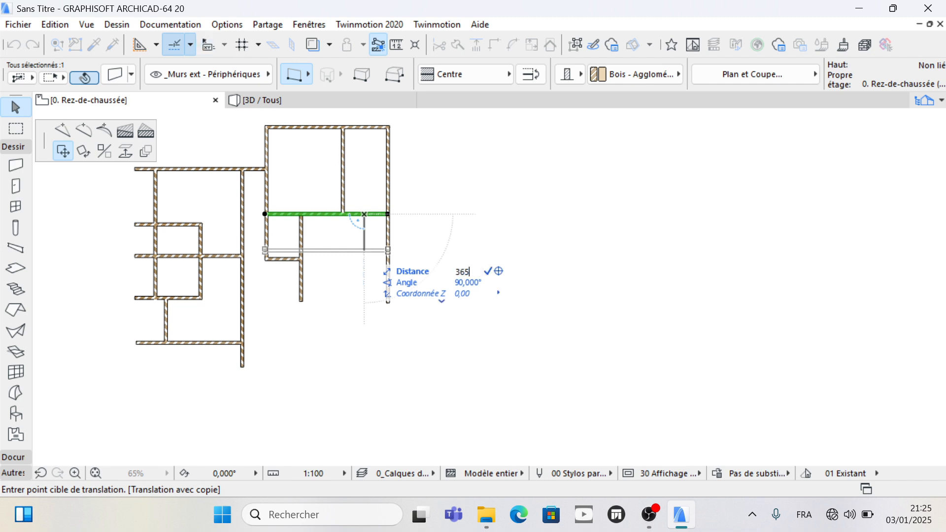
{"action": "type", "text": "5"}
{"action": "key", "text": "Return"}
{"action": "scroll", "coordinate": [330, 255], "scroll_direction": "down", "scroll_amount": 2}
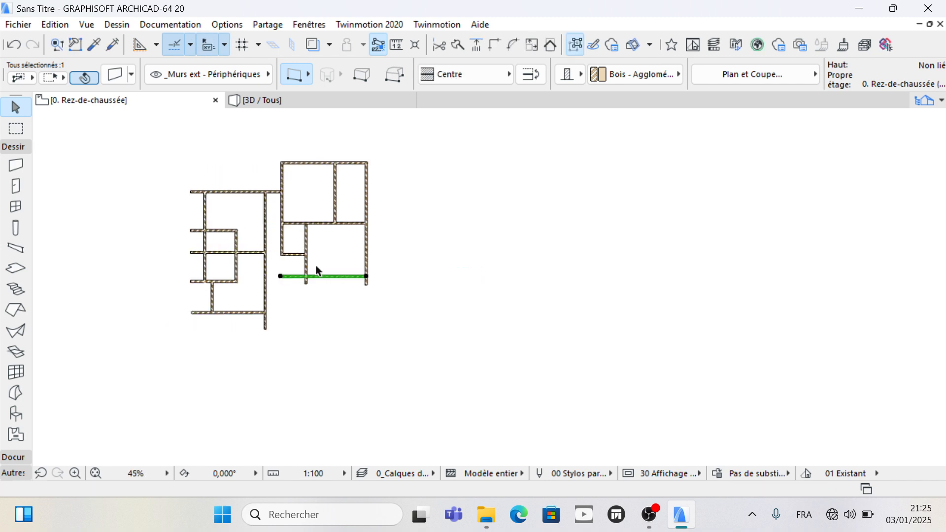
{"action": "left_click", "coordinate": [350, 287]}
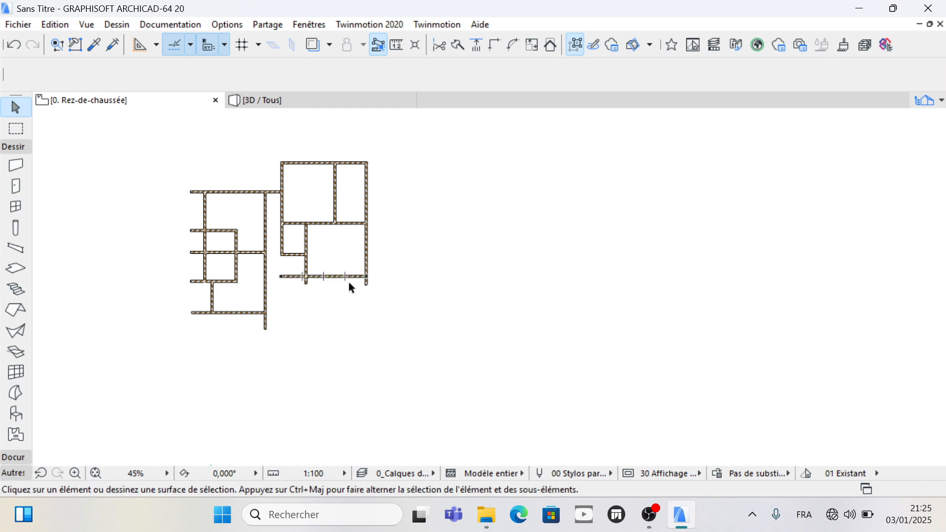
Step: Copy the new bottom horizontal wall, which crosses both lengthened vertical walls, 415 cm straight down
{"action": "scroll", "coordinate": [365, 276], "scroll_direction": "up", "scroll_amount": 3}
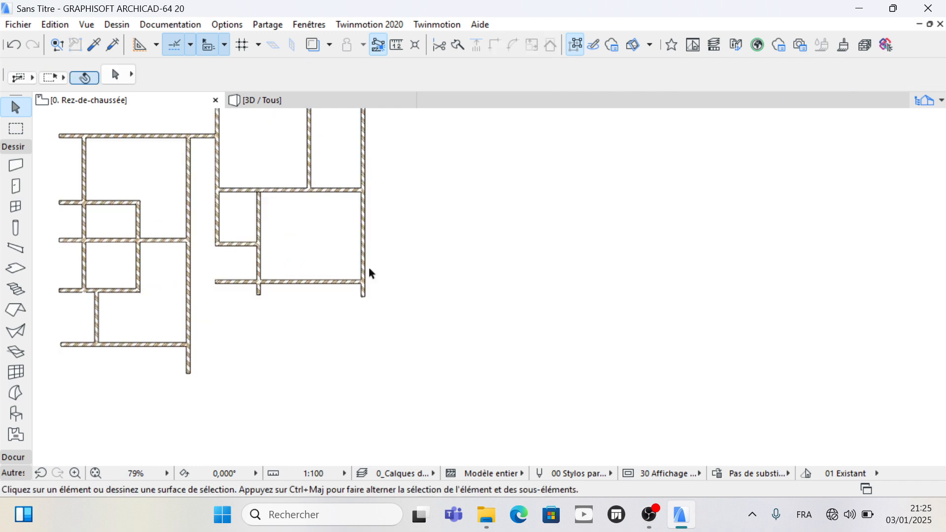
{"action": "scroll", "coordinate": [370, 271], "scroll_direction": "up", "scroll_amount": 4}
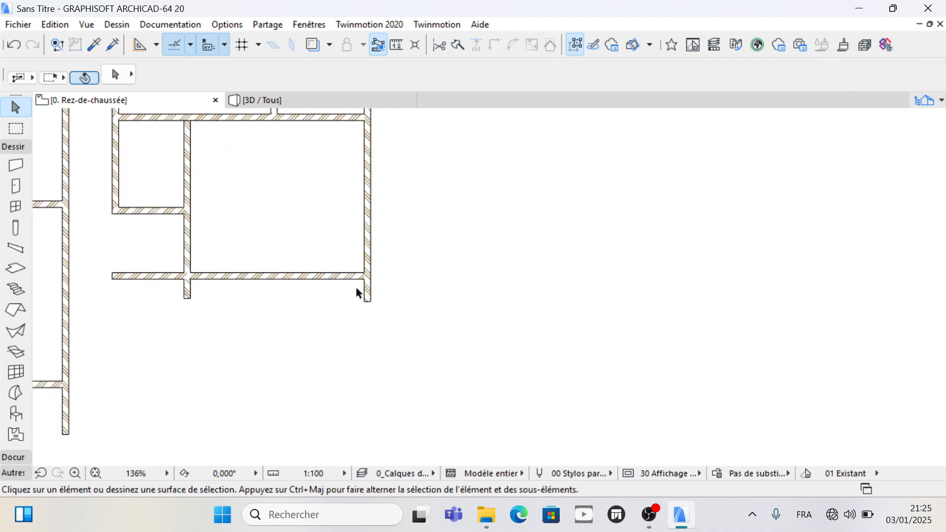
{"action": "left_click", "coordinate": [327, 277]}
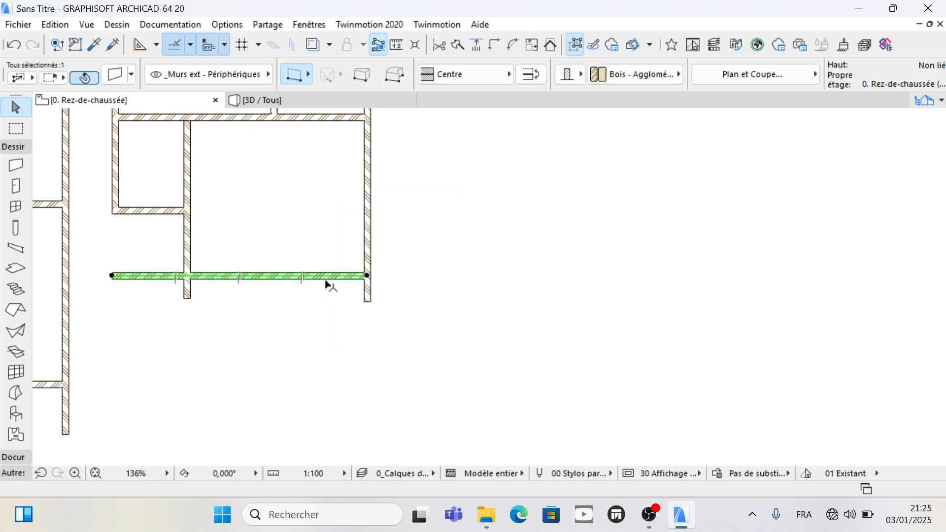
{"action": "left_click", "coordinate": [327, 277]}
{"action": "key", "text": "ctrl"}
{"action": "scroll", "coordinate": [325, 187], "scroll_direction": "down", "scroll_amount": 1}
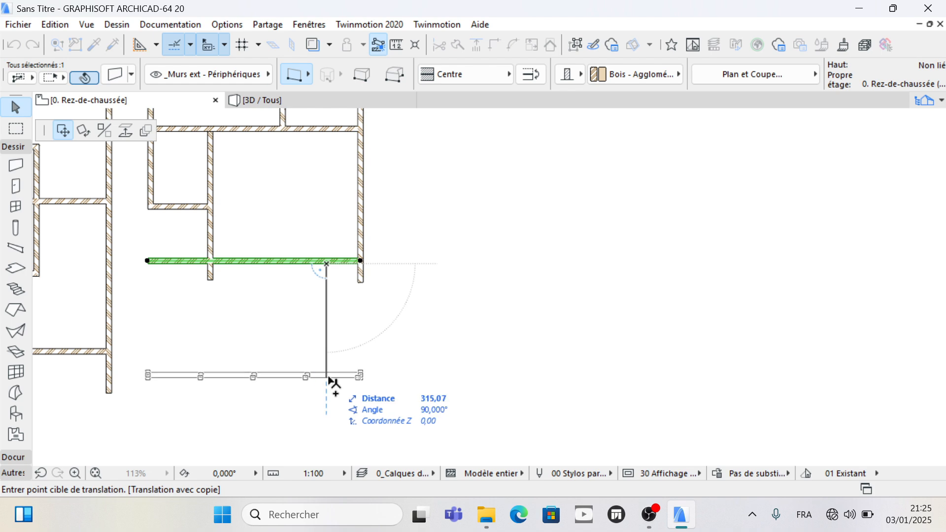
{"action": "type", "text": "41"}
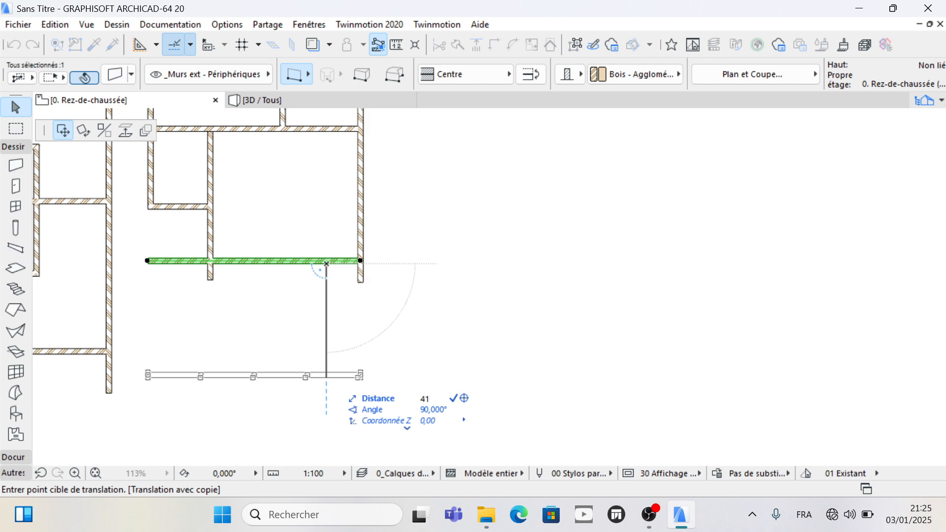
{"action": "type", "text": "5"}
{"action": "key", "text": "Return"}
{"action": "scroll", "coordinate": [372, 279], "scroll_direction": "down", "scroll_amount": 1}
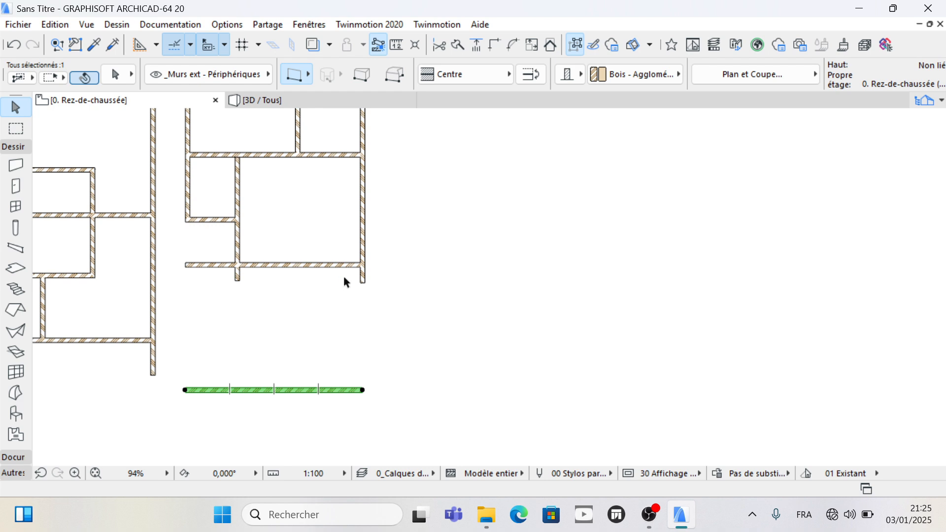
Step: Join the right outer wall and the new bottom horizontal wall into a corner with Intersect, and deselect them
{"action": "left_click", "coordinate": [363, 275], "text": "shift"}
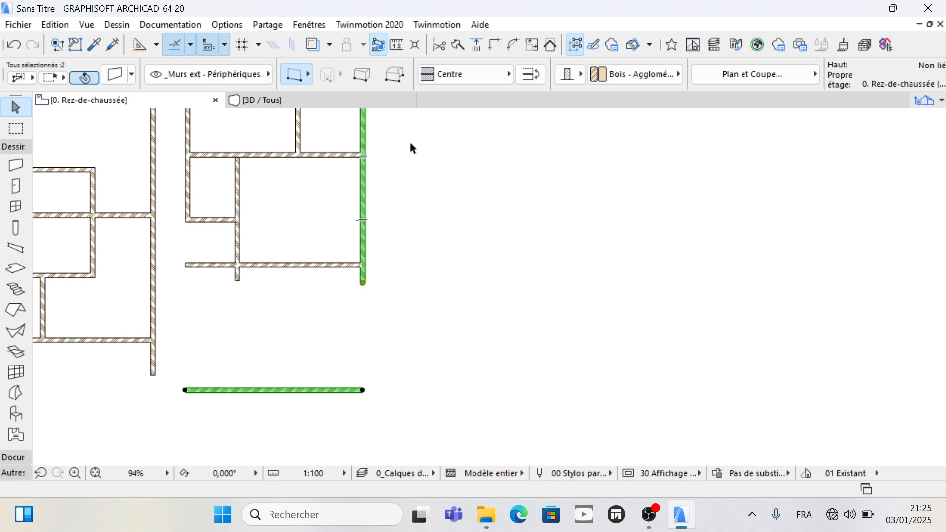
{"action": "left_click", "coordinate": [497, 45]}
{"action": "left_click", "coordinate": [475, 404]}
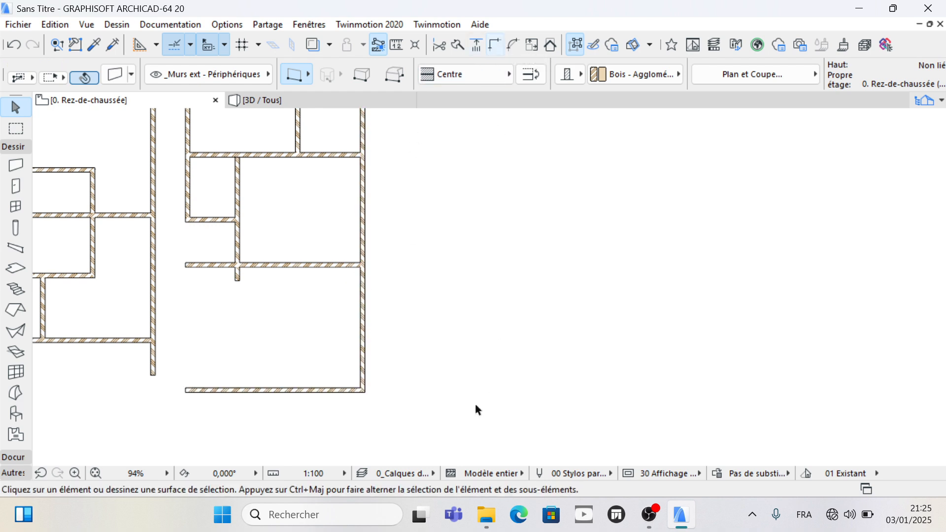
Step: Split the right outer wall along the lower face of the horizontal wall that meets it, and deselect the pieces
{"action": "scroll", "coordinate": [485, 295], "scroll_direction": "down", "scroll_amount": 2}
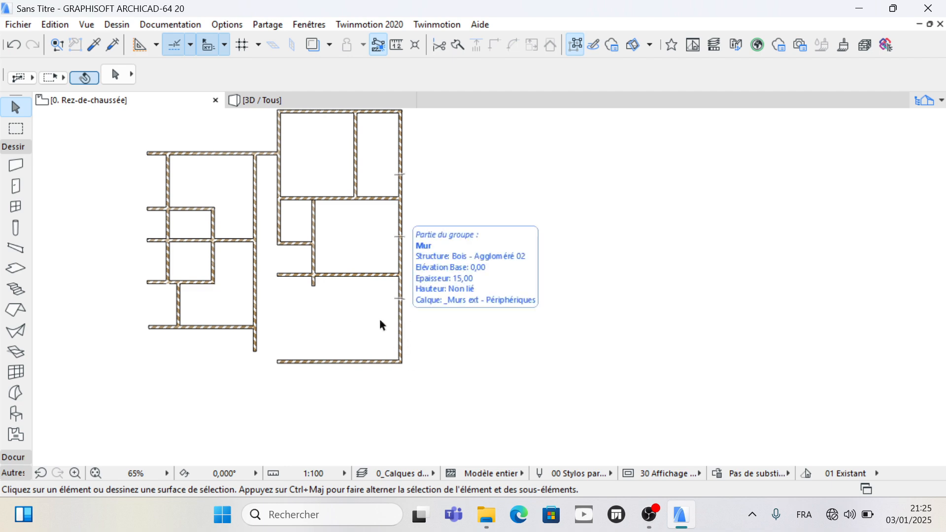
{"action": "left_click", "coordinate": [400, 320]}
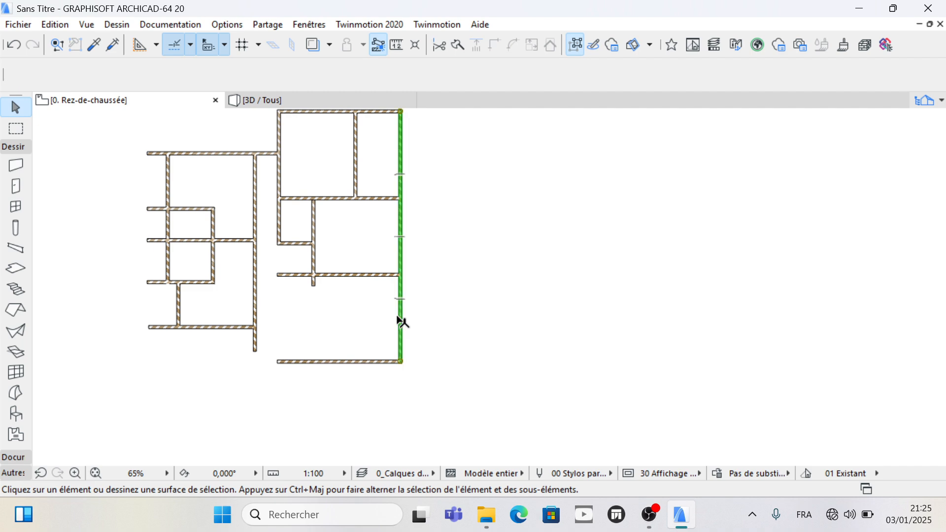
{"action": "scroll", "coordinate": [388, 255], "scroll_direction": "up", "scroll_amount": 4}
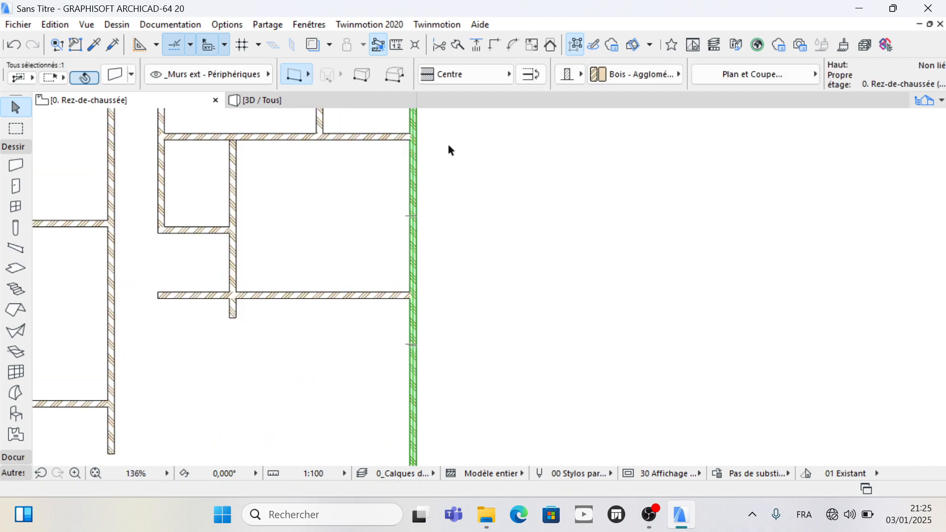
{"action": "left_click", "coordinate": [461, 45]}
{"action": "scroll", "coordinate": [418, 286], "scroll_direction": "up", "scroll_amount": 4}
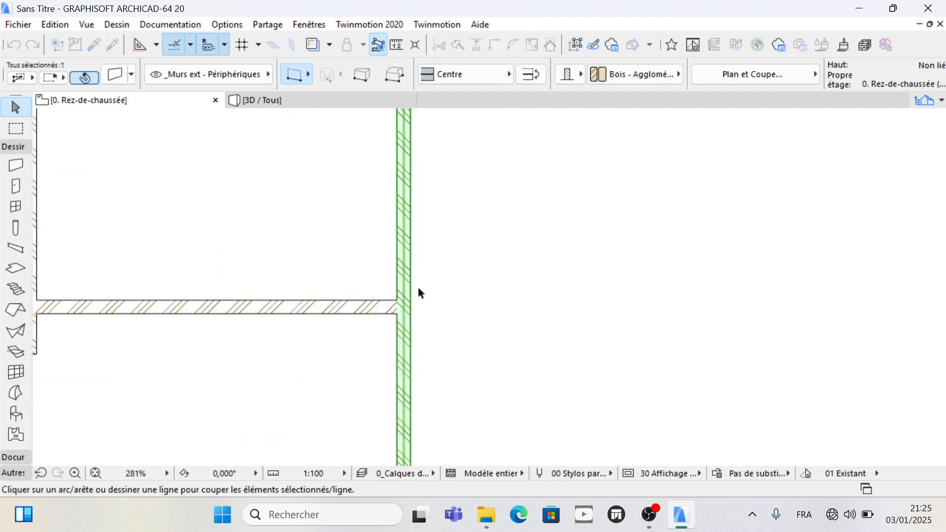
{"action": "left_click", "coordinate": [397, 314]}
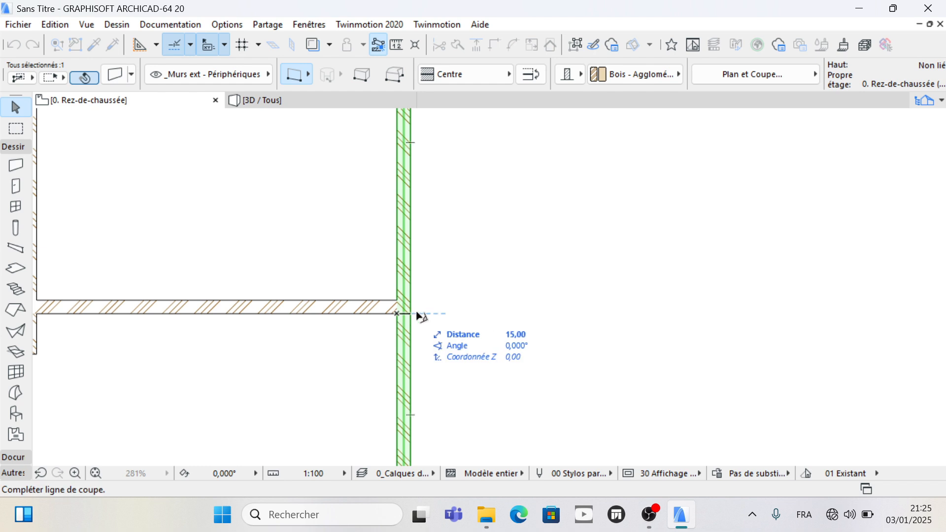
{"action": "left_click", "coordinate": [424, 315]}
{"action": "left_click", "coordinate": [437, 291]}
{"action": "scroll", "coordinate": [503, 173], "scroll_direction": "down", "scroll_amount": 4}
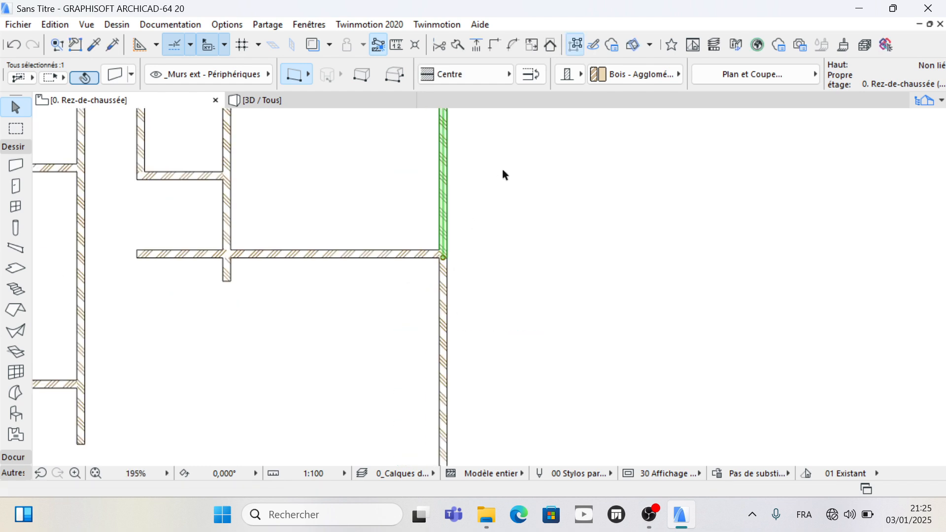
{"action": "left_click", "coordinate": [506, 297]}
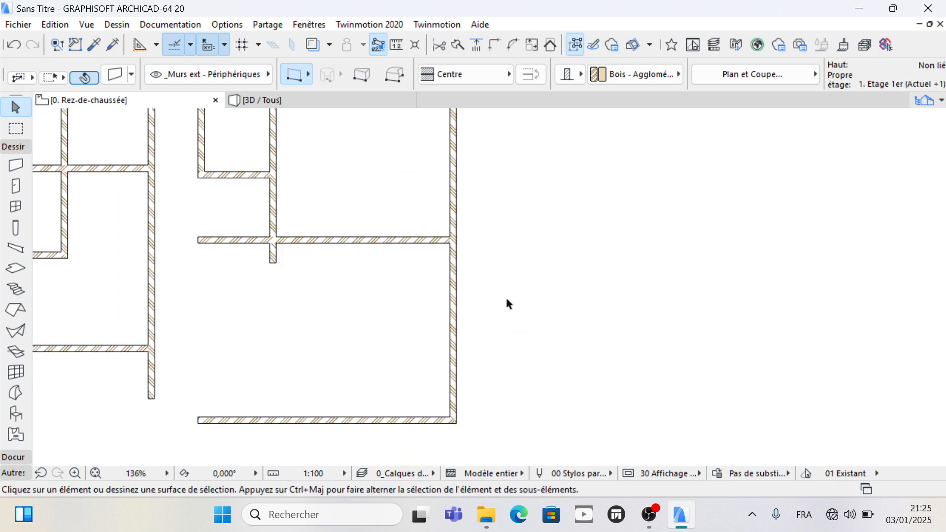
Step: Move the split-off lower piece of the right wall slightly left, and extend its upper end to the horizontal wall's centreline
{"action": "left_click", "coordinate": [458, 350]}
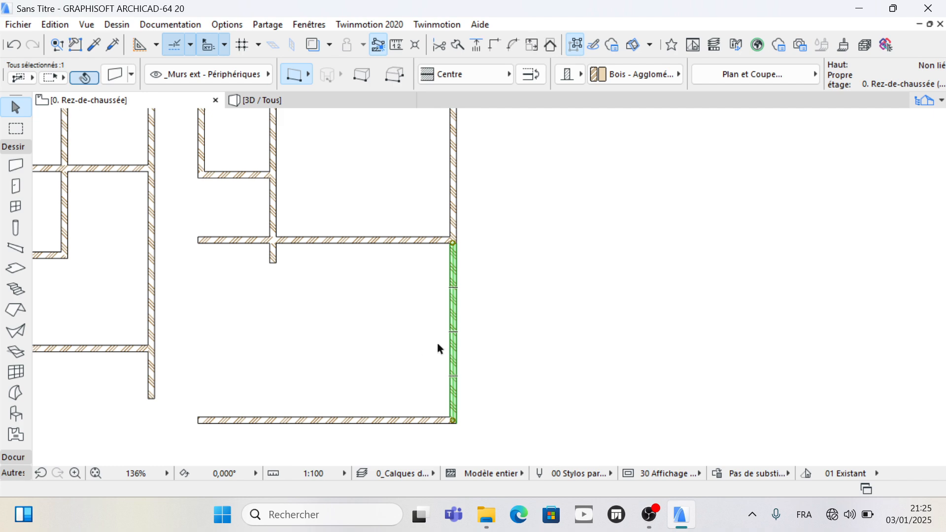
{"action": "left_click", "coordinate": [452, 352]}
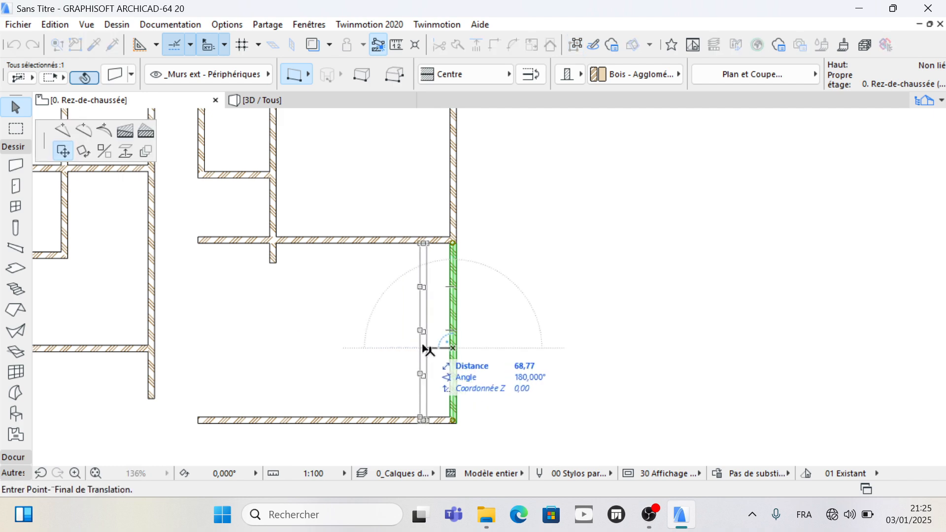
{"action": "left_click", "coordinate": [431, 348]}
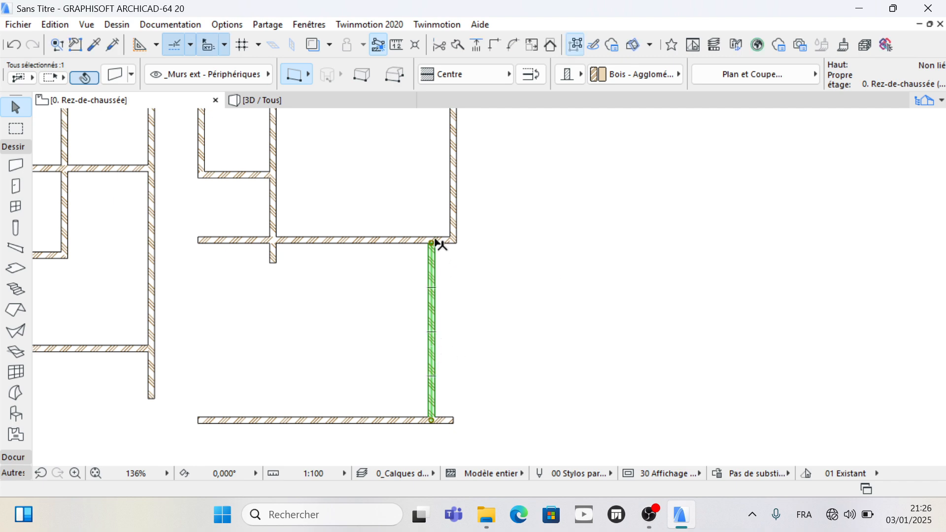
{"action": "scroll", "coordinate": [436, 242], "scroll_direction": "up", "scroll_amount": 3}
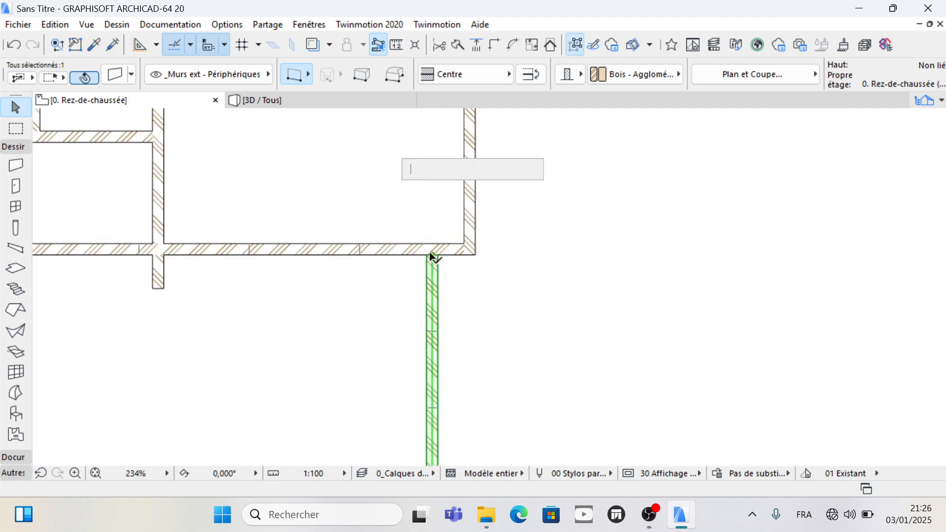
{"action": "left_click", "coordinate": [431, 237]}
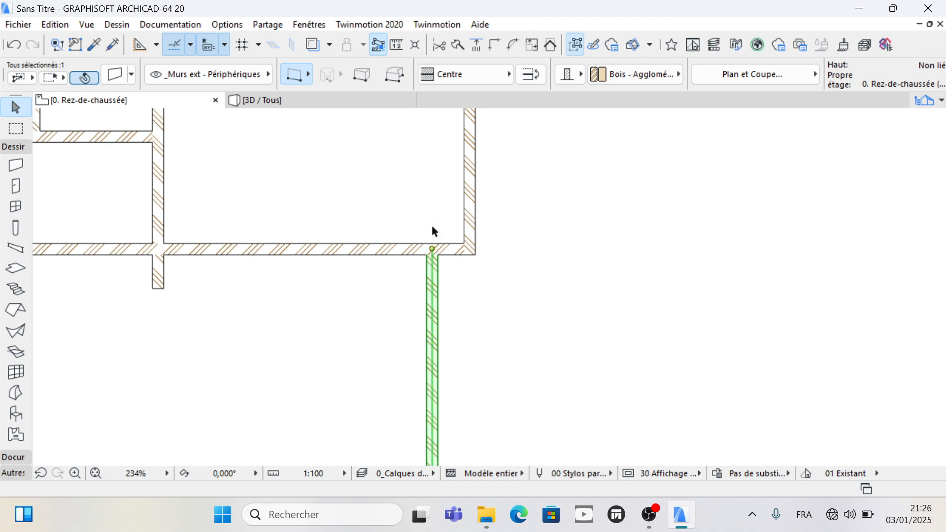
{"action": "left_click", "coordinate": [433, 173]}
{"action": "scroll", "coordinate": [434, 171], "scroll_direction": "down", "scroll_amount": 3}
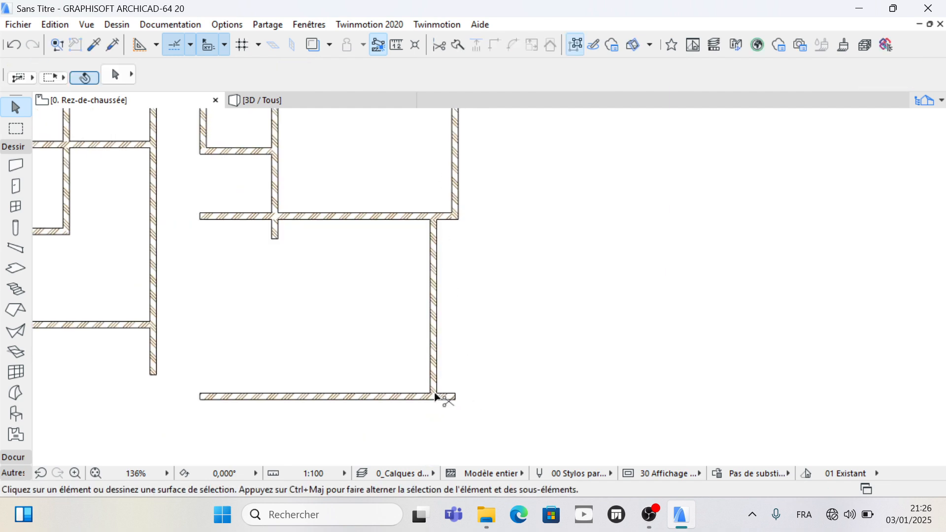
Step: Trim the bottom wall's right overhang, the horizontal wall section across the large room, and the short vertical stub below it
{"action": "scroll", "coordinate": [542, 334], "scroll_direction": "down", "scroll_amount": 4}
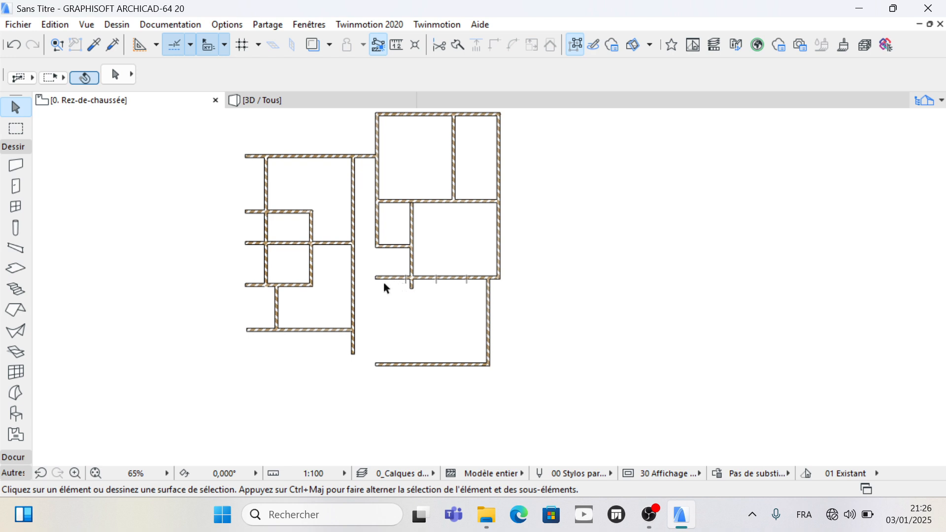
{"action": "left_click", "coordinate": [464, 288], "text": "ctrl"}
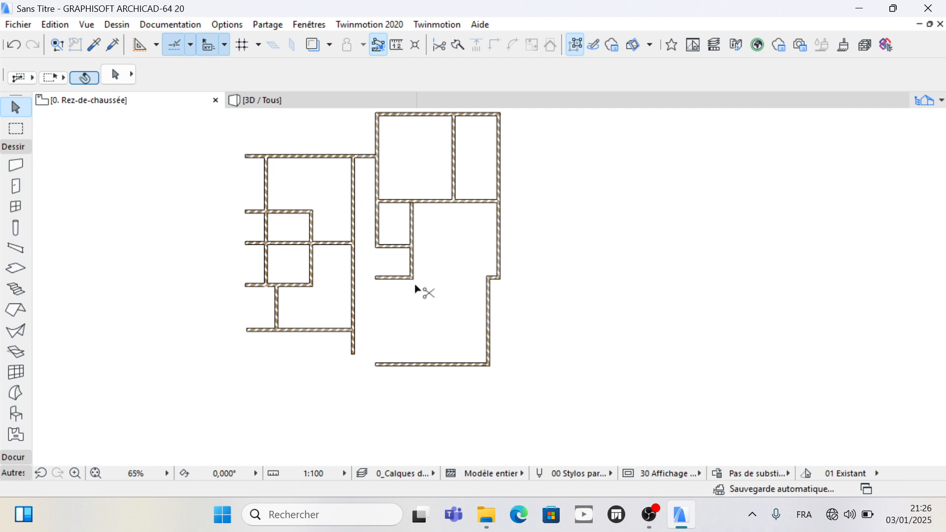
{"action": "left_click", "coordinate": [412, 285], "text": "ctrl"}
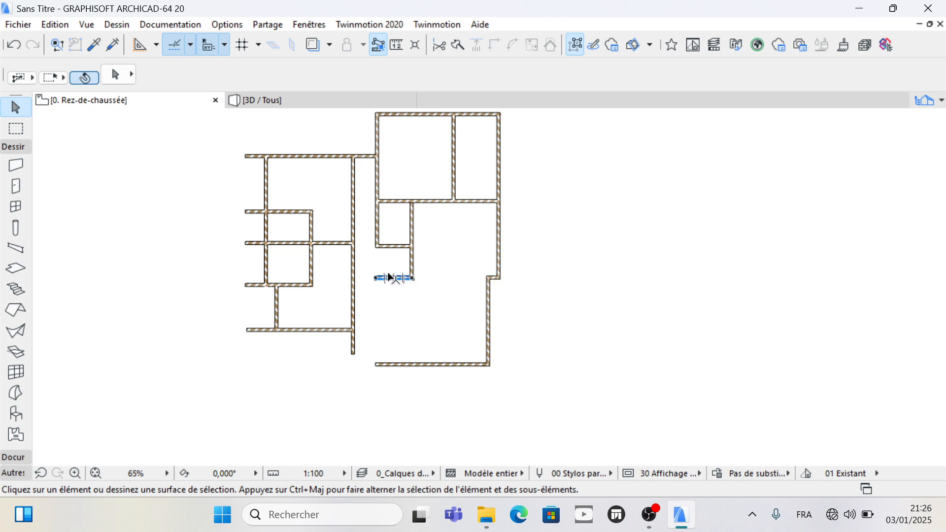
Step: Stretch the remaining short horizontal wall left to the long vertical wall, to a length of about 287.5 cm
{"action": "left_click", "coordinate": [375, 279]}
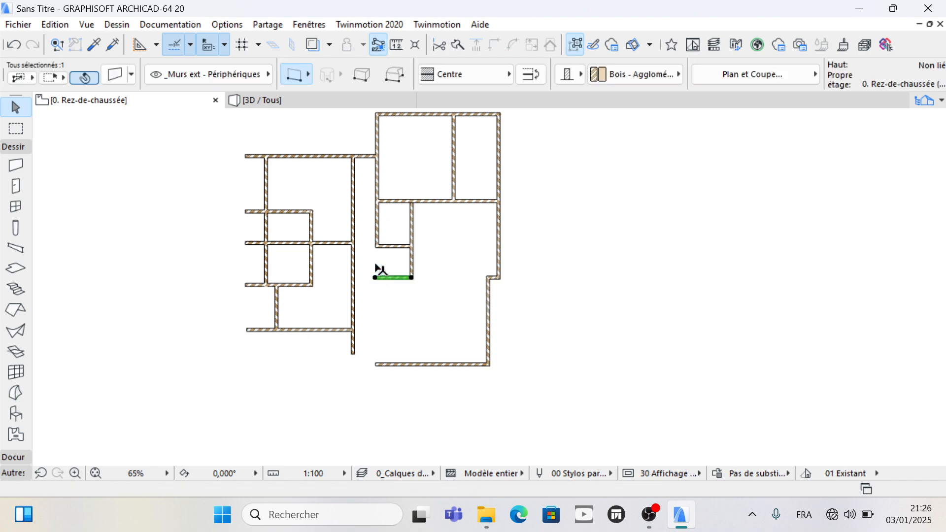
{"action": "scroll", "coordinate": [374, 279], "scroll_direction": "up", "scroll_amount": 5}
{"action": "left_click", "coordinate": [374, 308]}
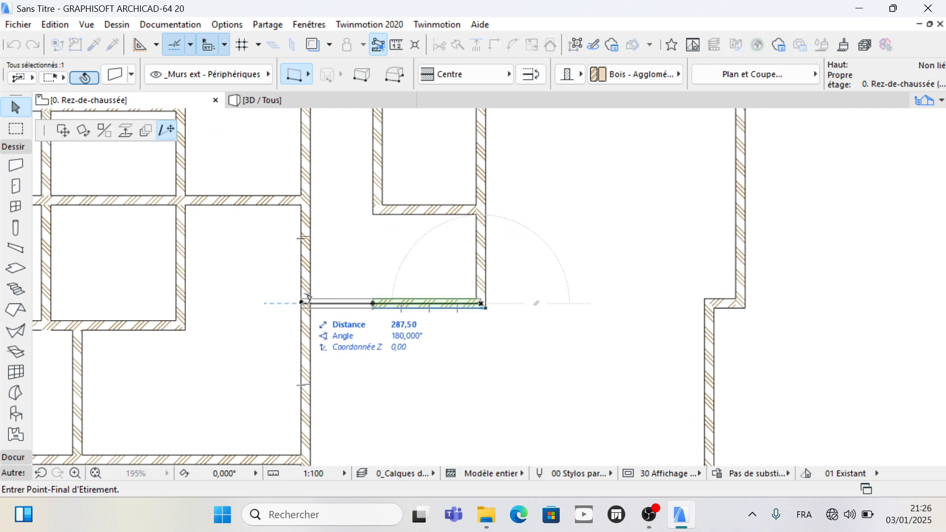
{"action": "left_click", "coordinate": [306, 298]}
{"action": "scroll", "coordinate": [362, 235], "scroll_direction": "down", "scroll_amount": 2}
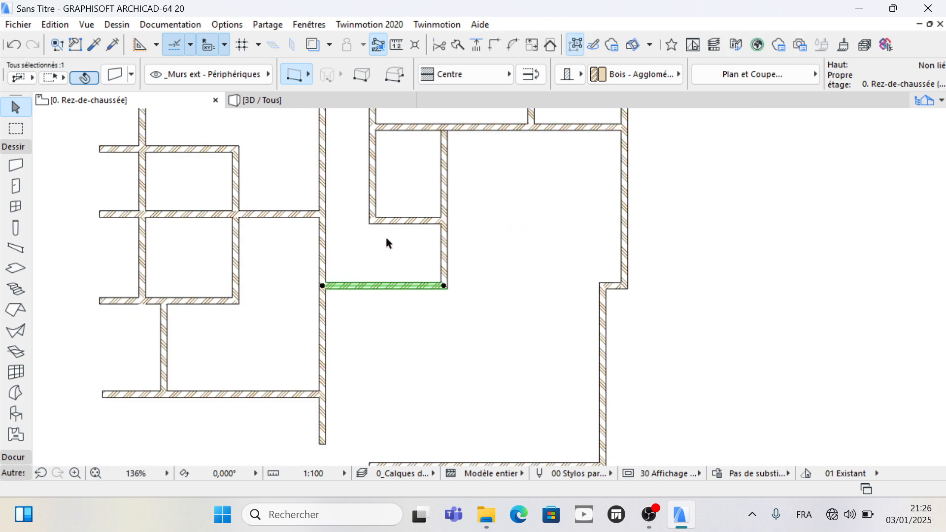
Step: Try trimming the free lower end of the long vertical wall, and undo the trim
{"action": "scroll", "coordinate": [395, 252], "scroll_direction": "down", "scroll_amount": 1}
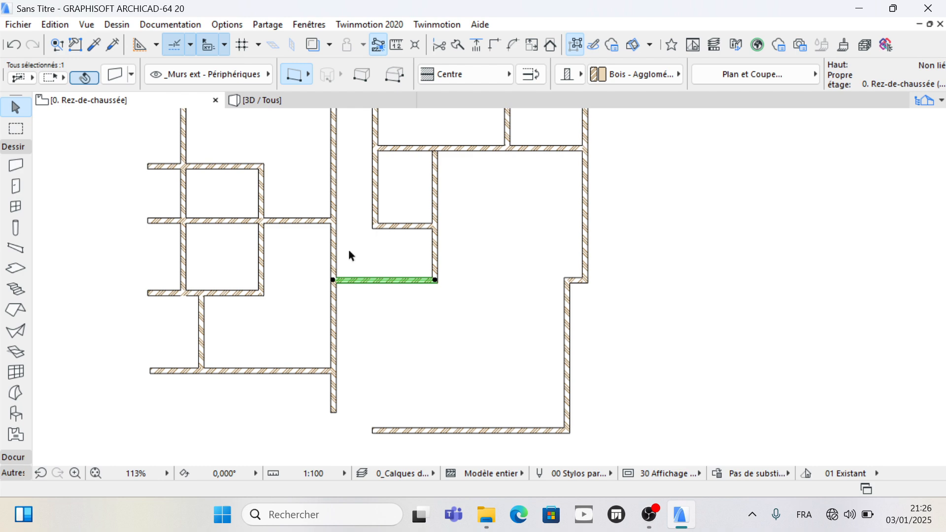
{"action": "scroll", "coordinate": [335, 293], "scroll_direction": "down", "scroll_amount": 1}
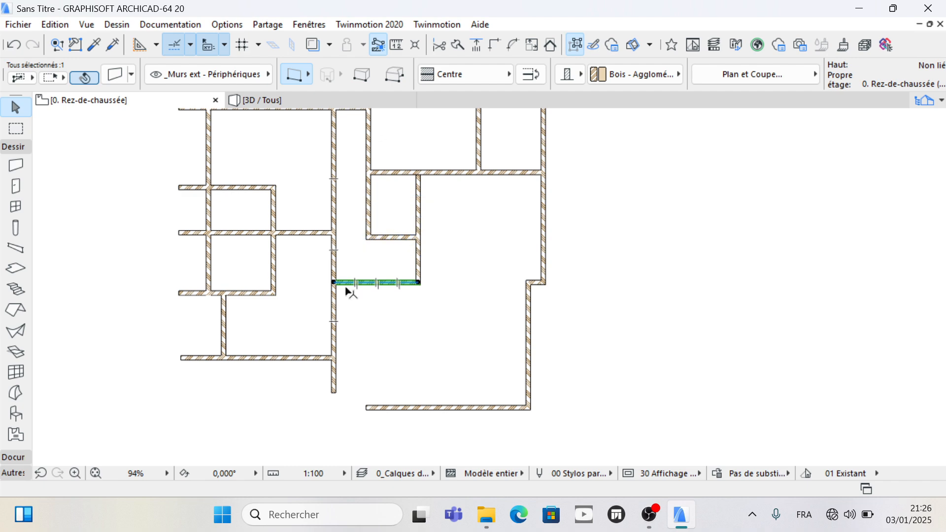
{"action": "scroll", "coordinate": [329, 257], "scroll_direction": "down", "scroll_amount": 2}
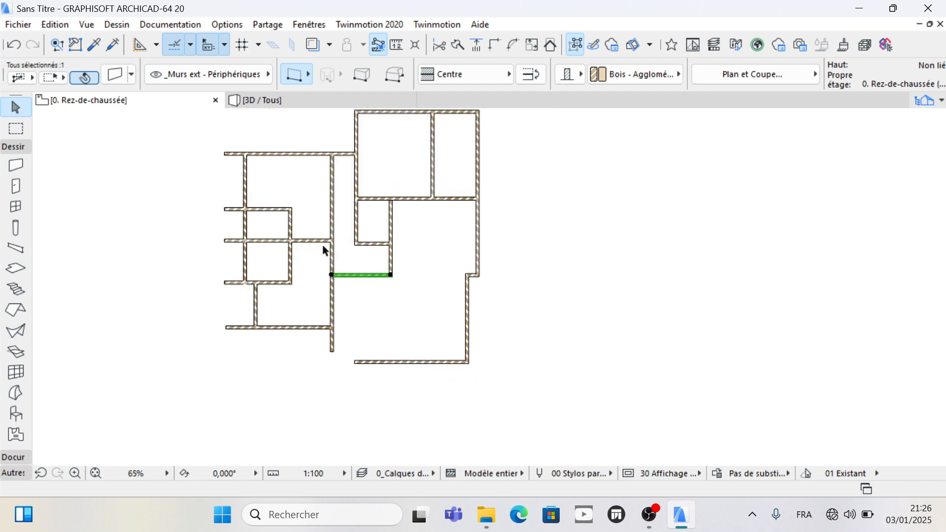
{"action": "scroll", "coordinate": [298, 271], "scroll_direction": "down", "scroll_amount": 3}
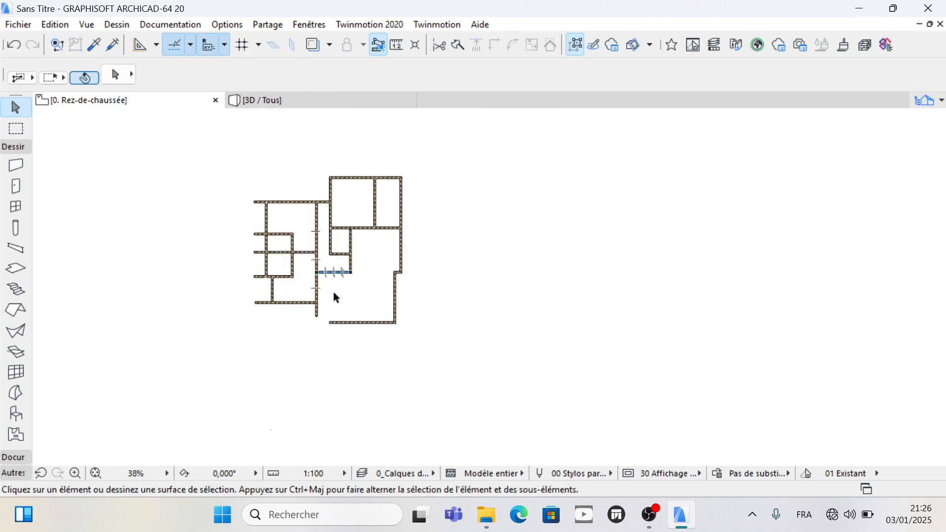
{"action": "scroll", "coordinate": [303, 247], "scroll_direction": "up", "scroll_amount": 2}
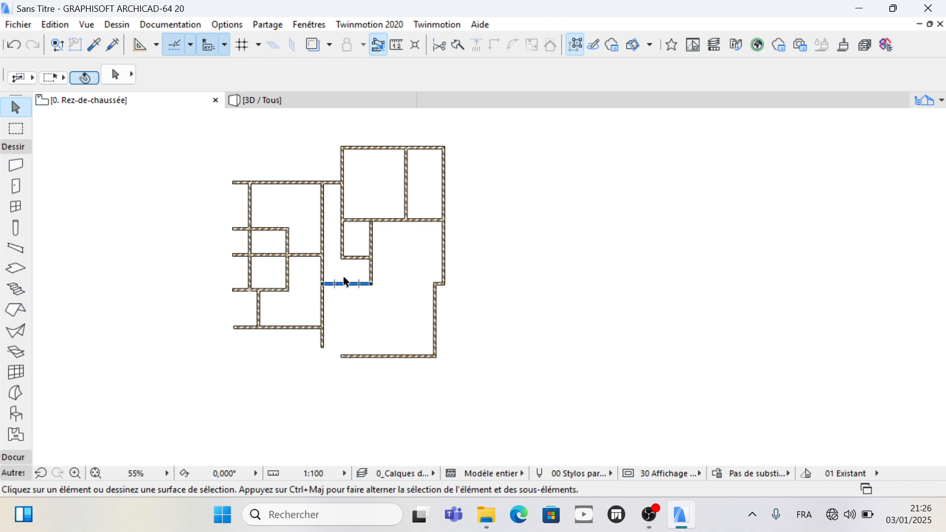
{"action": "left_click", "coordinate": [323, 345], "text": "ctrl"}
{"action": "key", "text": "ctrl+z"}
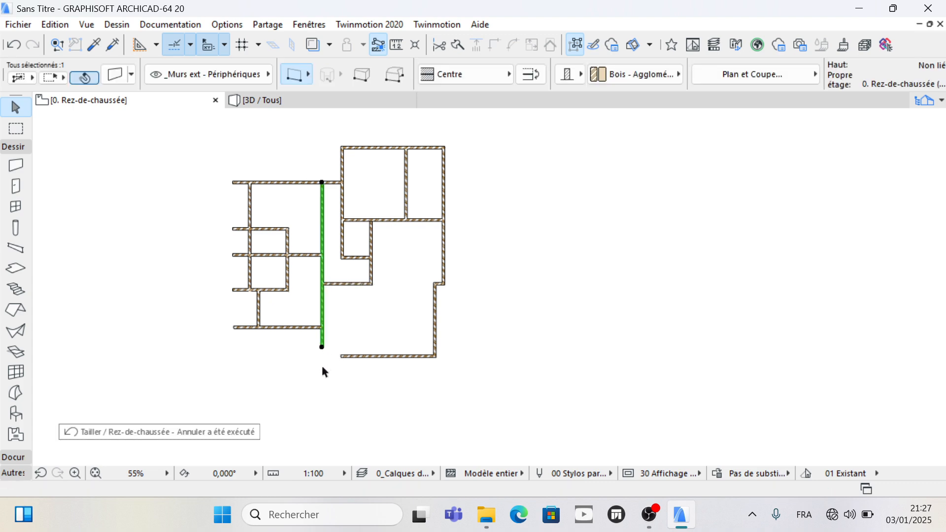
Step: Join the long vertical wall and the bottom horizontal wall into the large room's lower-left corner with Intersect
{"action": "left_click", "coordinate": [372, 356], "text": "shift"}
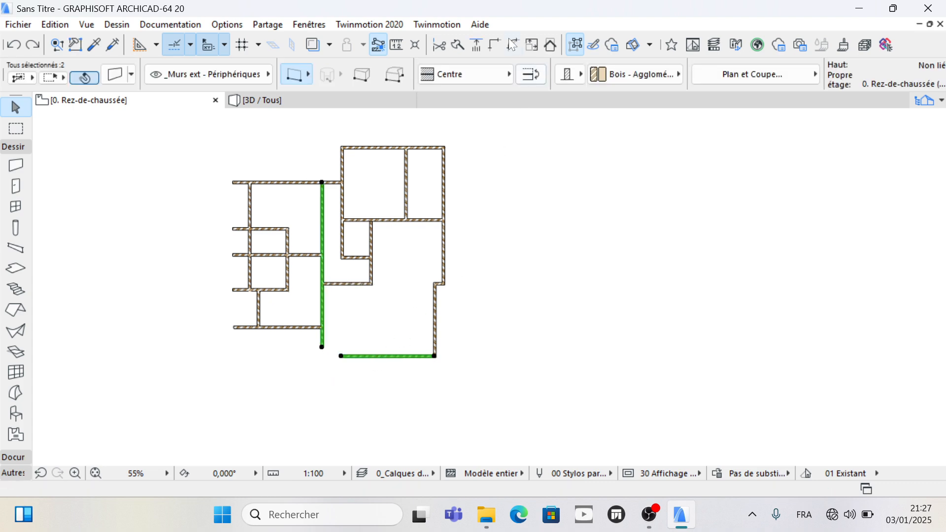
{"action": "left_click", "coordinate": [495, 46]}
{"action": "left_click", "coordinate": [370, 323]}
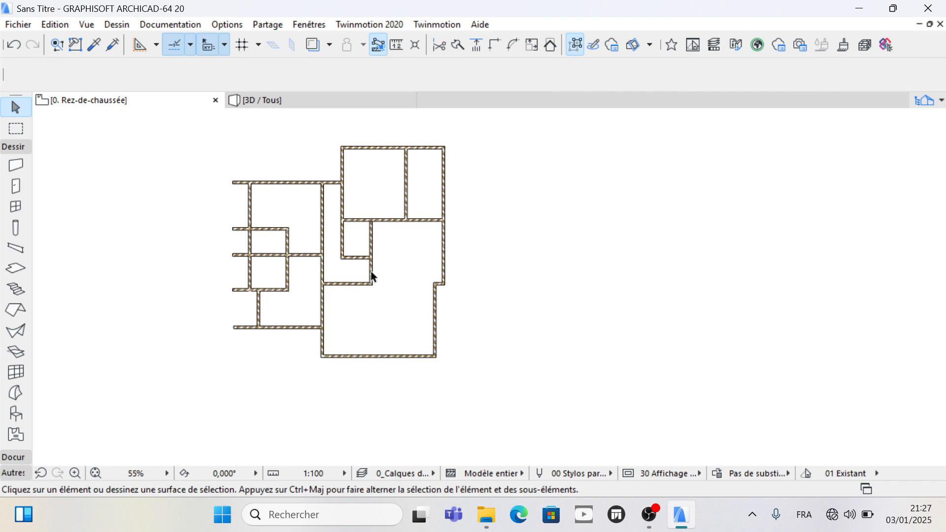
Step: Trim the middle horizontal wall's section between the small left rooms and the long vertical wall
{"action": "scroll", "coordinate": [365, 238], "scroll_direction": "down", "scroll_amount": 2}
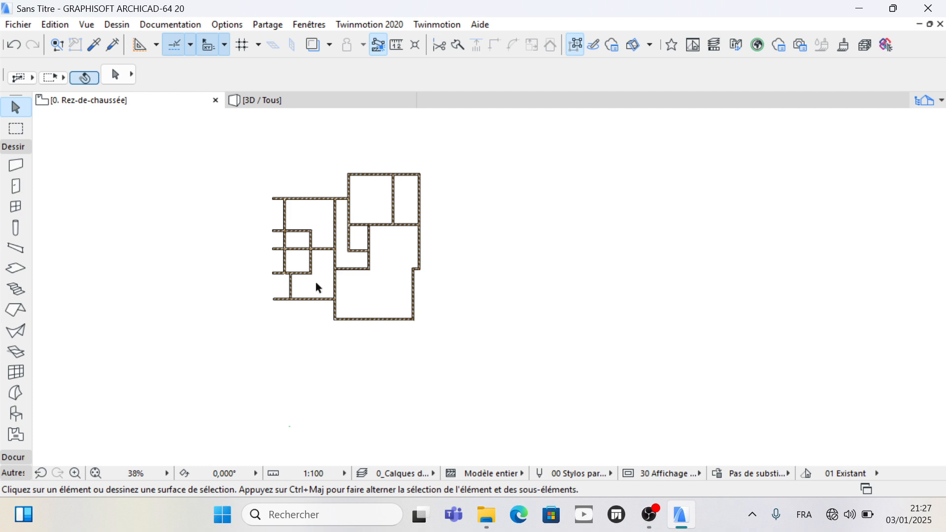
{"action": "scroll", "coordinate": [342, 265], "scroll_direction": "up", "scroll_amount": 5}
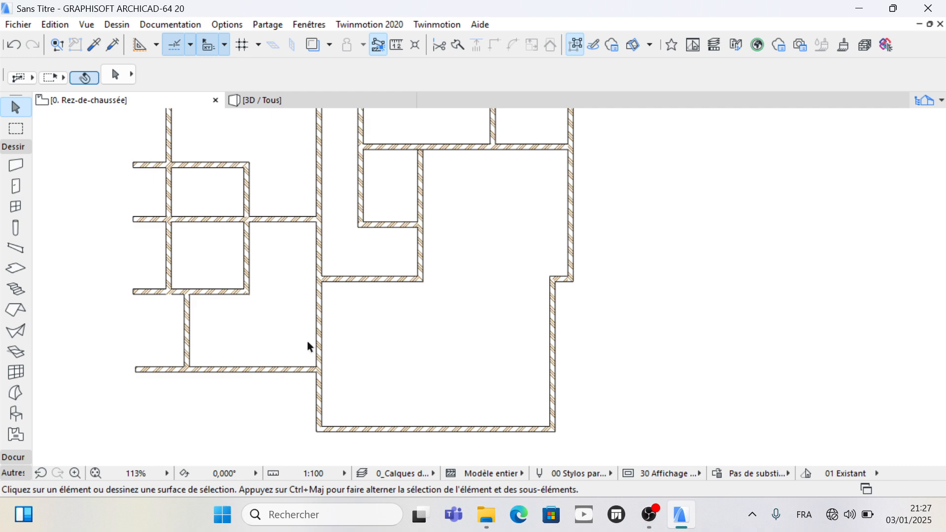
{"action": "scroll", "coordinate": [292, 328], "scroll_direction": "up", "scroll_amount": 1}
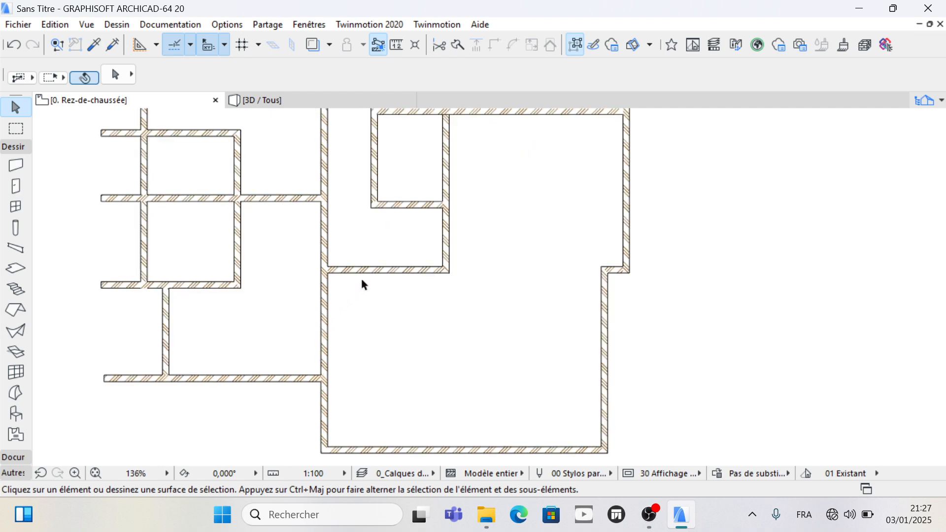
{"action": "scroll", "coordinate": [295, 447], "scroll_direction": "down", "scroll_amount": 1}
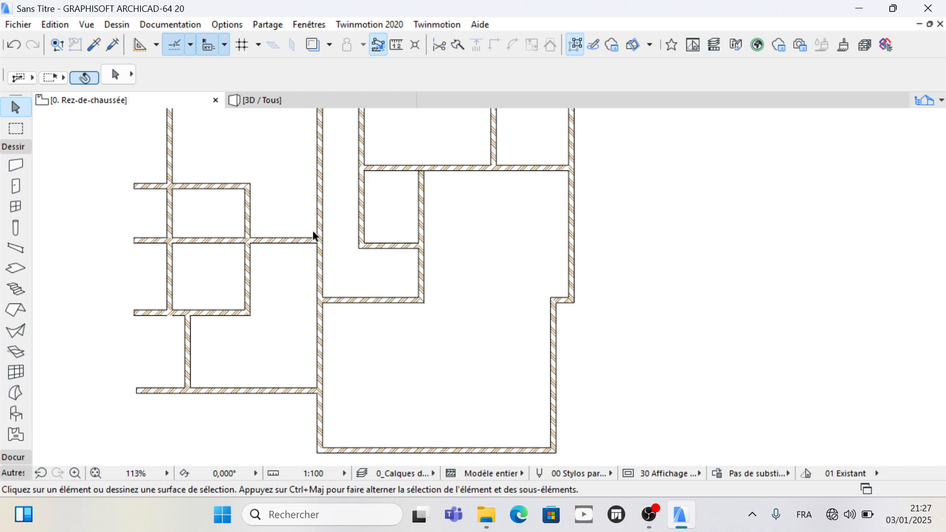
{"action": "left_click", "coordinate": [289, 244], "text": "ctrl"}
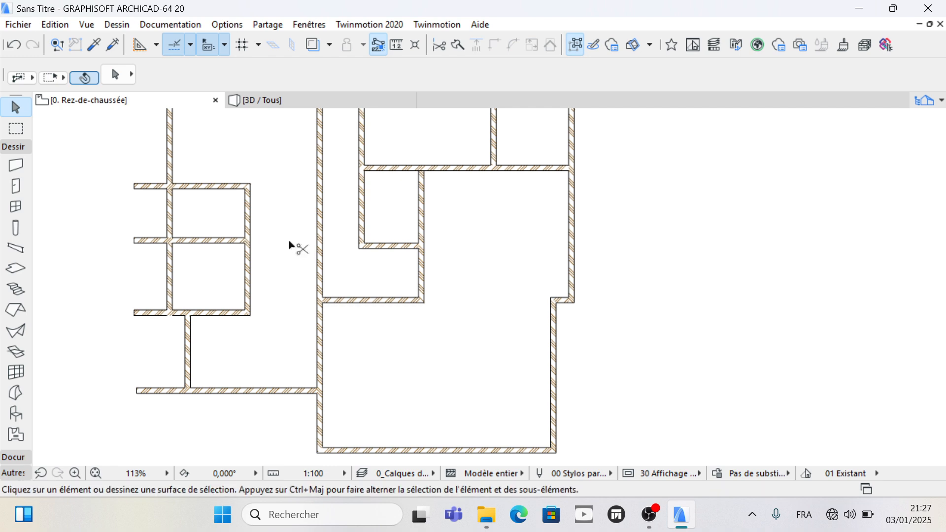
Step: Move the horizontal wall between the two small left rooms down by 50 cm
{"action": "left_click", "coordinate": [216, 243]}
{"action": "left_click", "coordinate": [217, 242]}
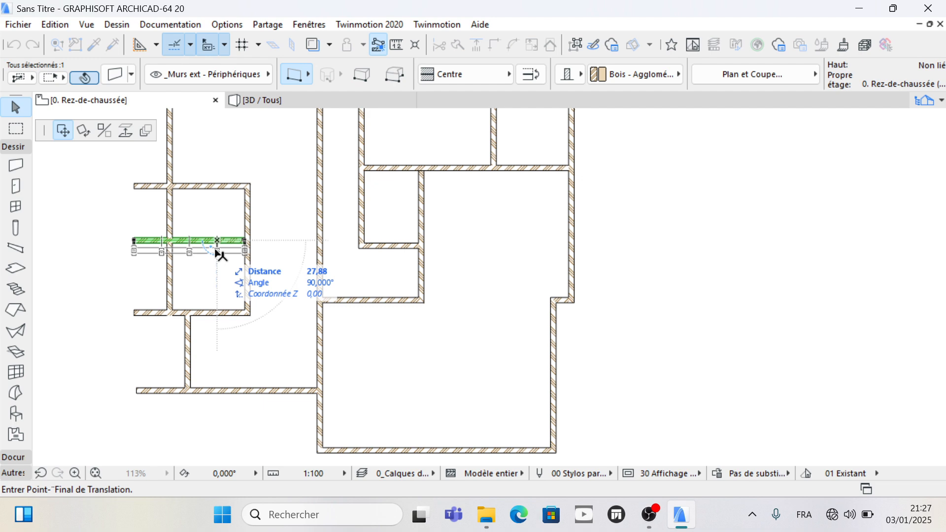
{"action": "type", "text": "50"}
{"action": "key", "text": "Return"}
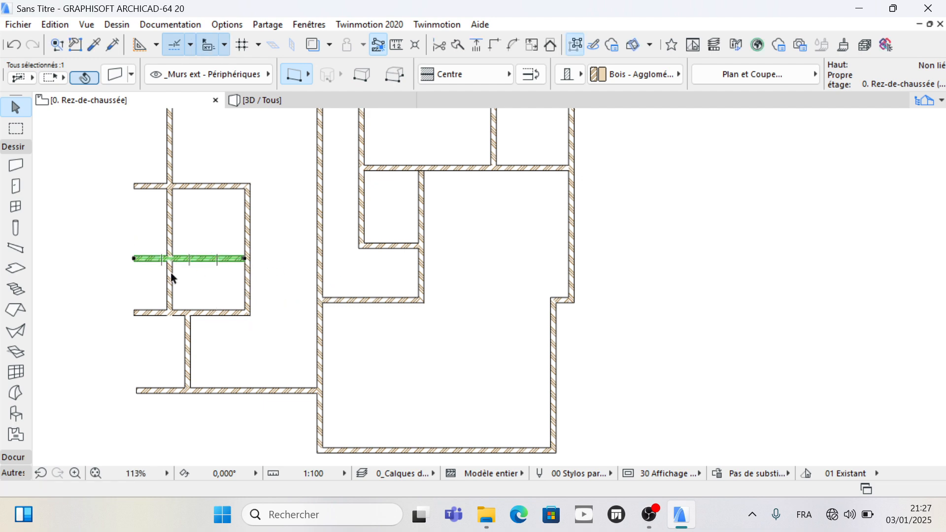
{"action": "scroll", "coordinate": [143, 314], "scroll_direction": "down", "scroll_amount": 1}
{"action": "left_click", "coordinate": [256, 318]}
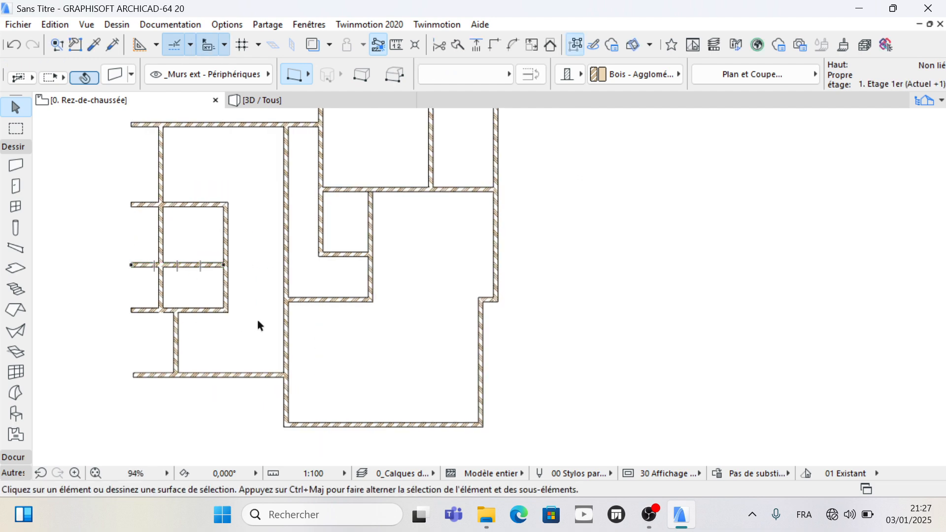
Step: Stretch the left end of the large room's upper horizontal wall across to the right-hand wall of the small left rooms
{"action": "left_click", "coordinate": [289, 301]}
{"action": "left_click", "coordinate": [288, 301]}
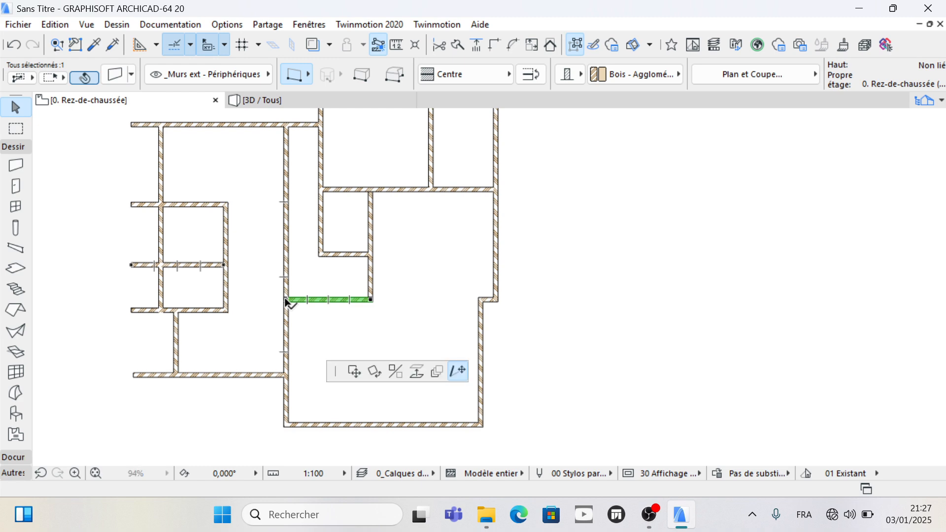
{"action": "left_click", "coordinate": [225, 297]}
{"action": "left_click", "coordinate": [243, 274]}
{"action": "scroll", "coordinate": [259, 187], "scroll_direction": "down", "scroll_amount": 2}
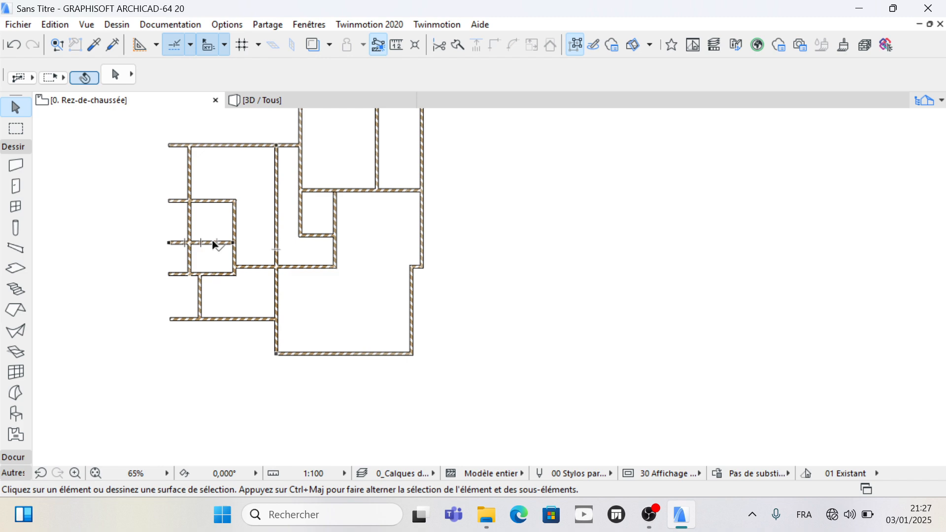
{"action": "mouse_move", "coordinate": [234, 235]}
{"action": "scroll", "coordinate": [290, 198], "scroll_direction": "up", "scroll_amount": 2}
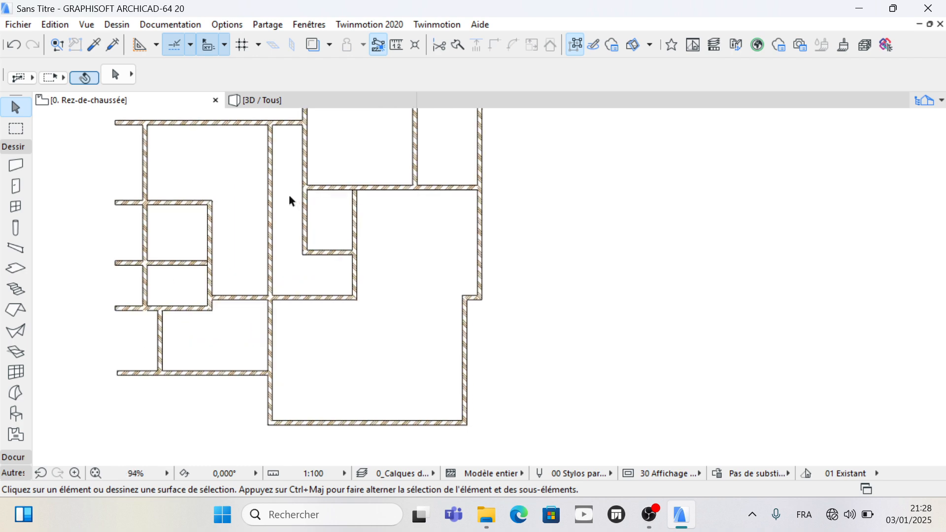
{"action": "scroll", "coordinate": [290, 199], "scroll_direction": "up", "scroll_amount": 2}
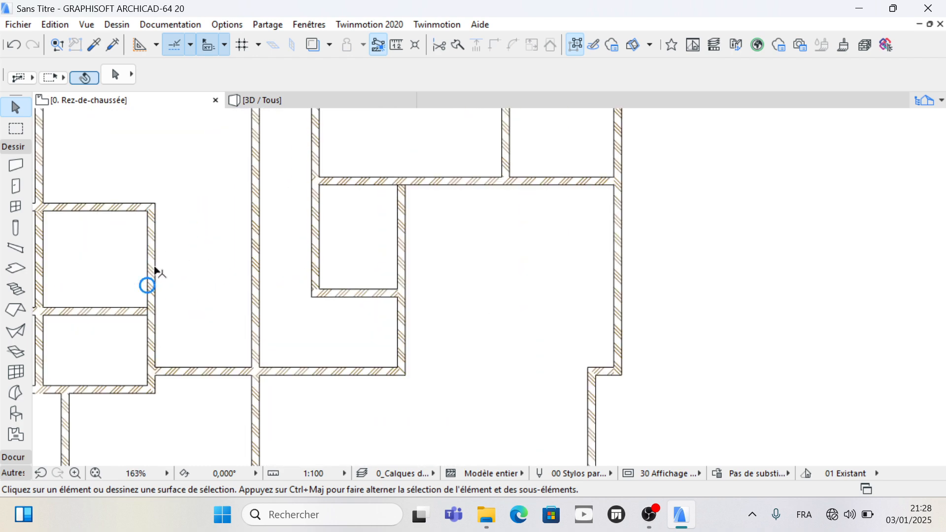
{"action": "left_click", "coordinate": [156, 271]}
{"action": "key", "text": "Escape"}
{"action": "left_click", "coordinate": [20, 164]}
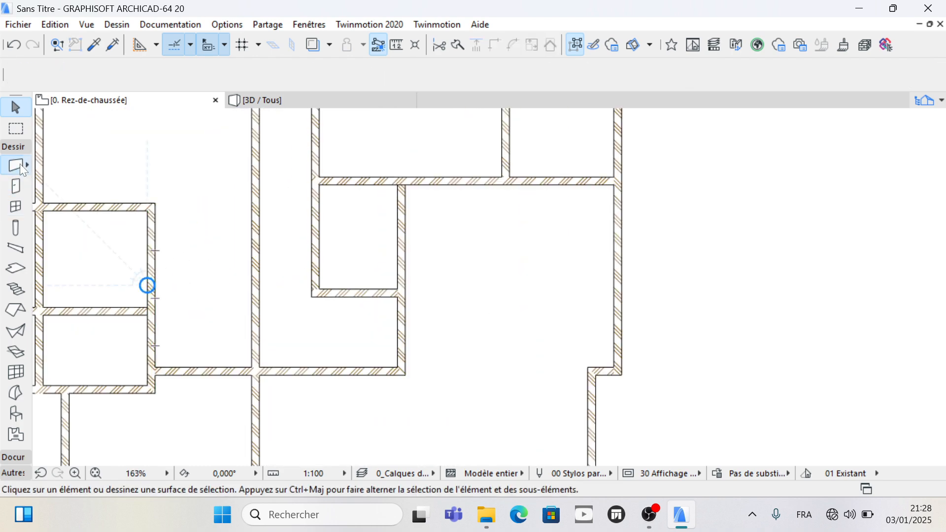
{"action": "left_click", "coordinate": [155, 276]}
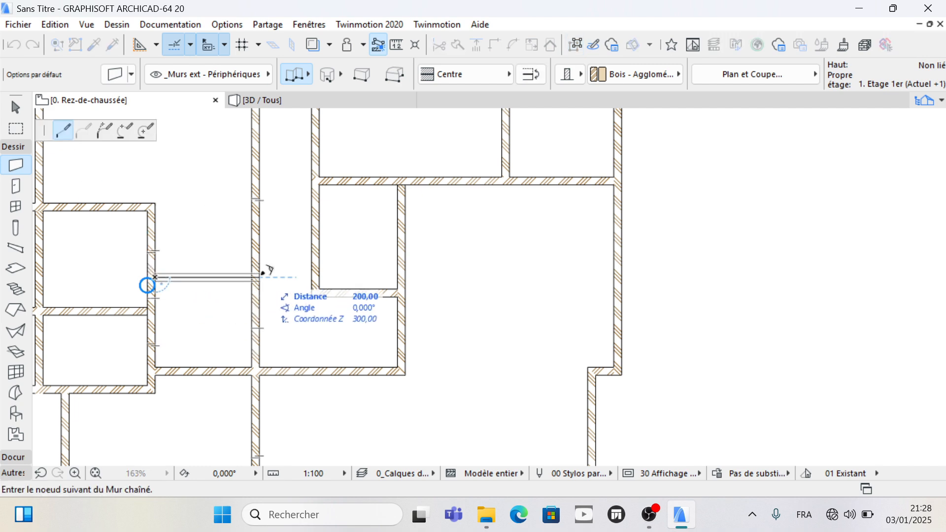
{"action": "key", "text": "Escape"}
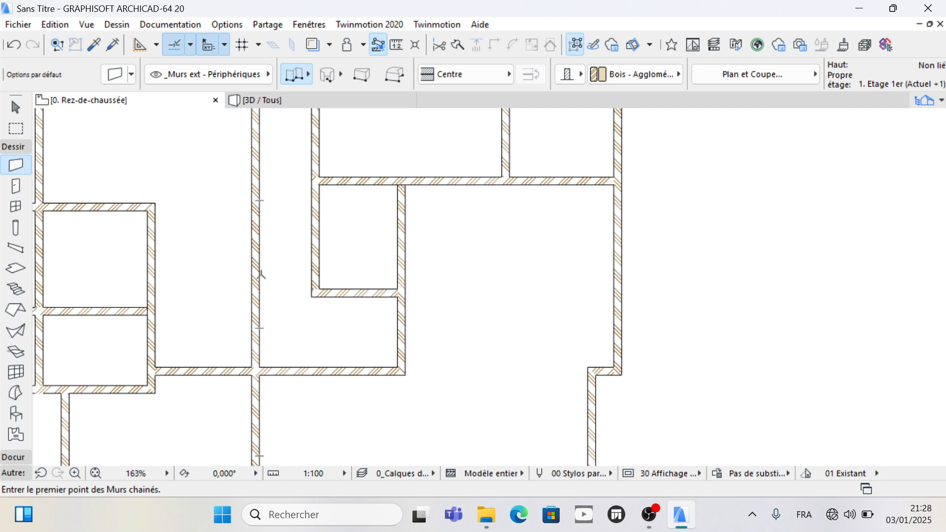
Step: Split the stretched horizontal wall where it crosses the long vertical wall
{"action": "scroll", "coordinate": [288, 251], "scroll_direction": "down", "scroll_amount": 1}
{"action": "scroll", "coordinate": [289, 252], "scroll_direction": "down", "scroll_amount": 1}
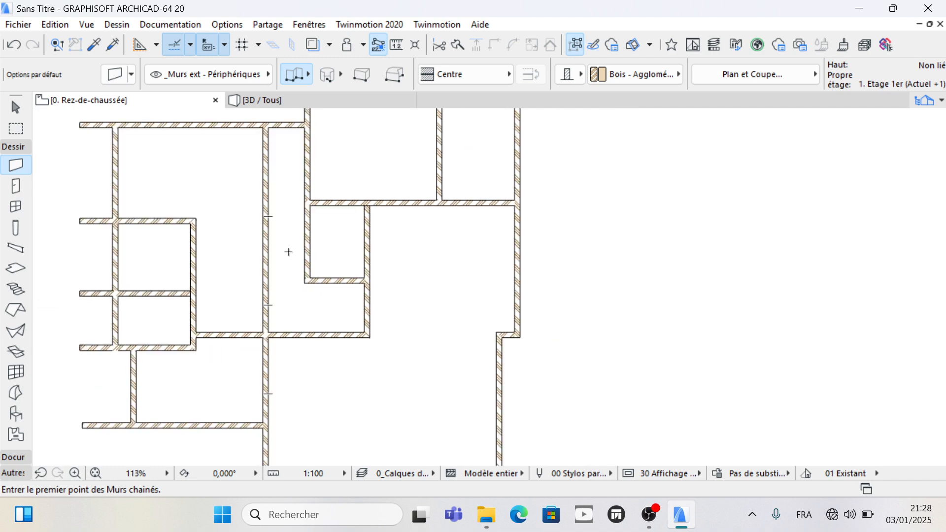
{"action": "left_click", "coordinate": [214, 333], "text": "shift"}
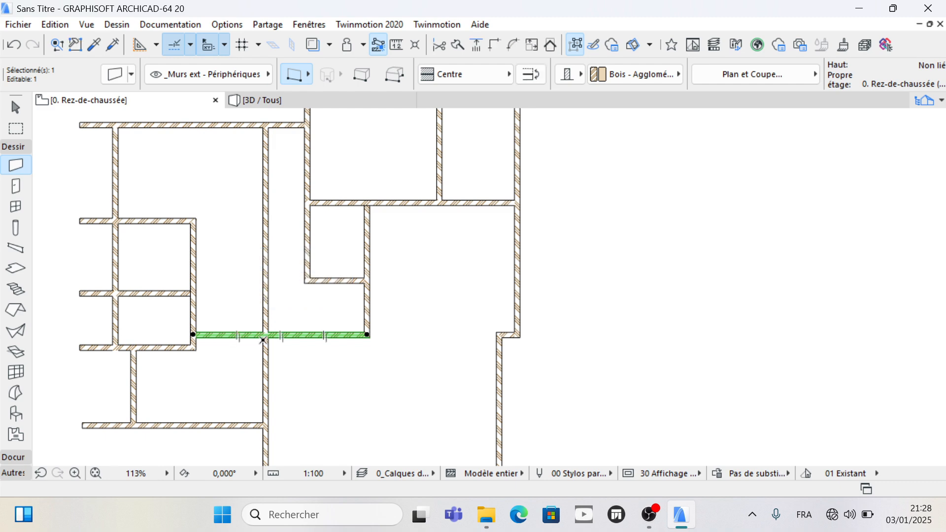
{"action": "left_click", "coordinate": [453, 43]}
{"action": "scroll", "coordinate": [277, 326], "scroll_direction": "up", "scroll_amount": 2}
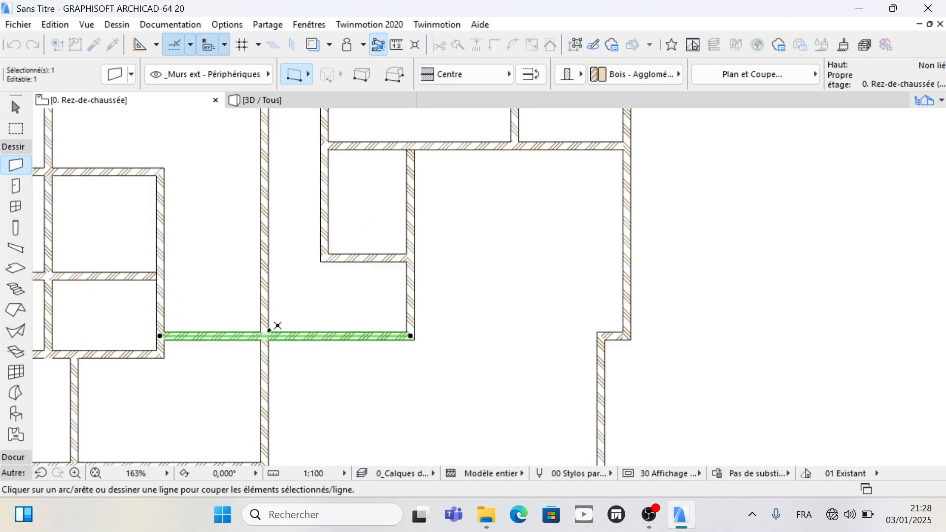
{"action": "left_click", "coordinate": [256, 345]}
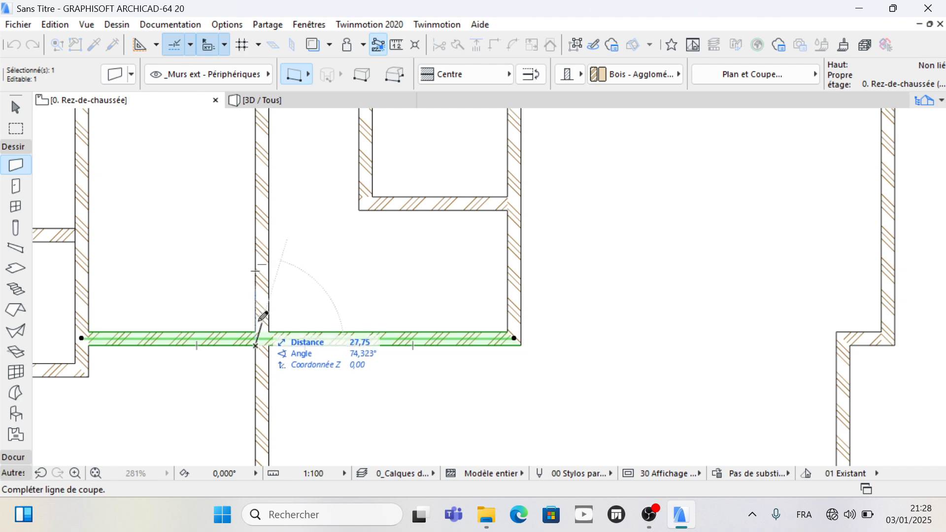
{"action": "left_click", "coordinate": [266, 327]}
{"action": "left_click", "coordinate": [248, 310]}
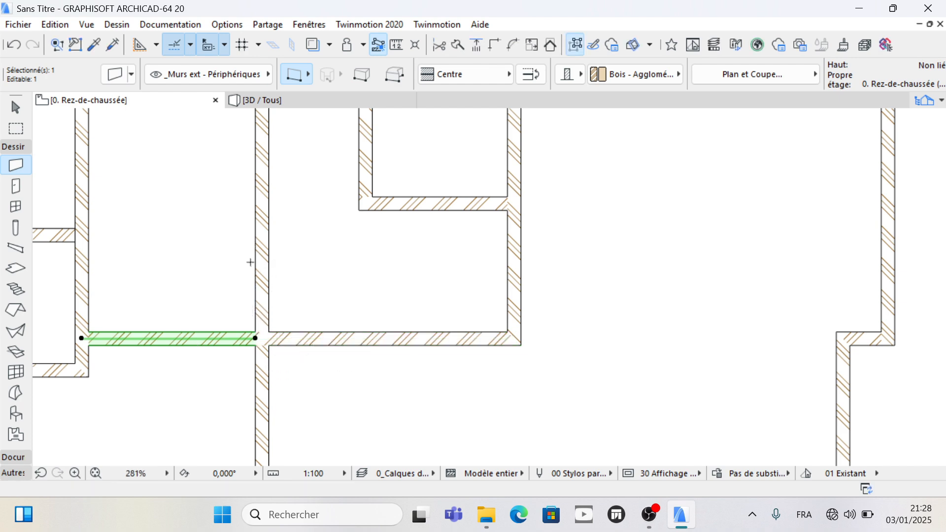
Step: Try moving the split wall's left section up by 215 cm, and undo the move
{"action": "scroll", "coordinate": [254, 313], "scroll_direction": "down", "scroll_amount": 3}
{"action": "left_click", "coordinate": [239, 327]}
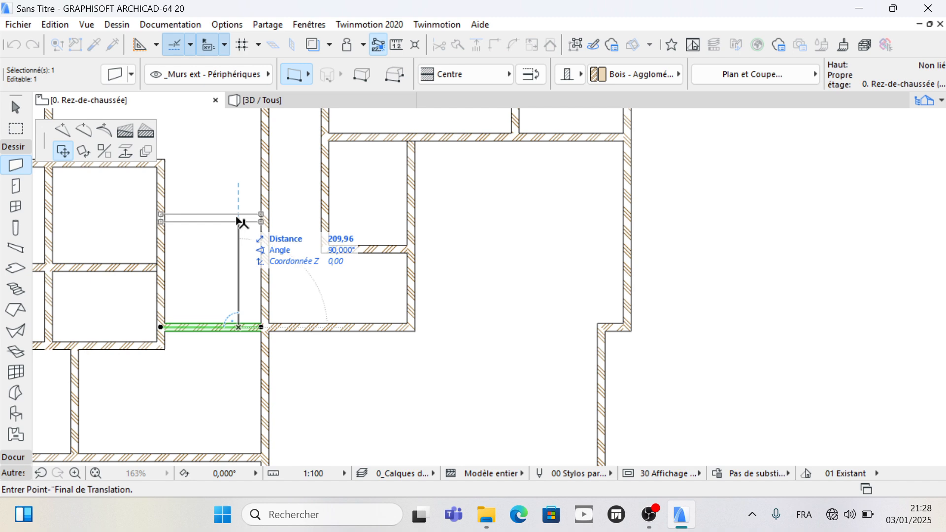
{"action": "type", "text": "21"}
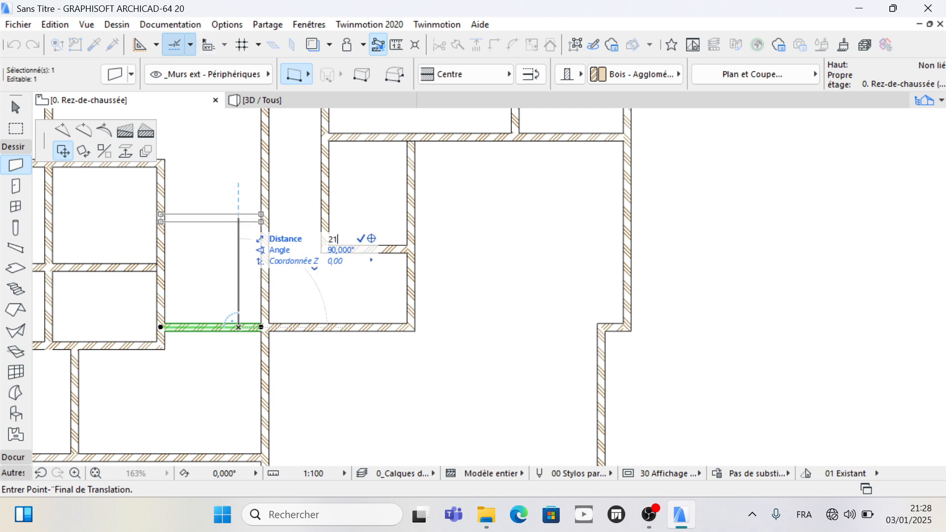
{"action": "type", "text": "5"}
{"action": "key", "text": "Return"}
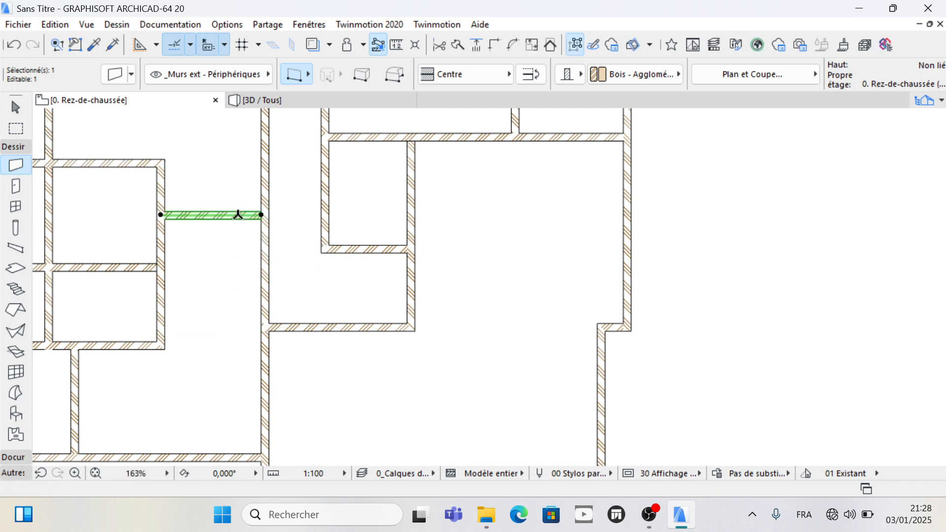
{"action": "key", "text": "ctrl+z"}
Step: Place a copy of the split wall's left section 215 cm above the original
{"action": "left_click", "coordinate": [222, 323]}
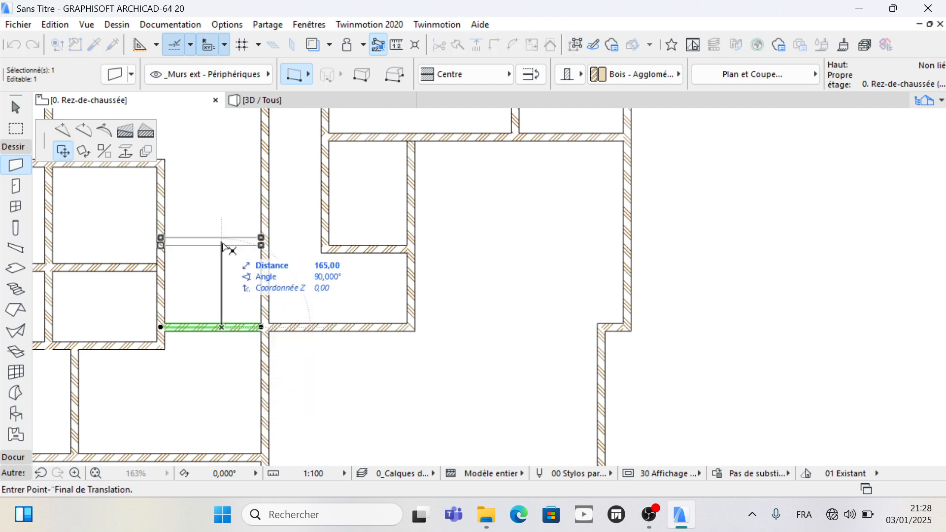
{"action": "key", "text": "ctrl"}
{"action": "type", "text": "215"}
{"action": "key", "text": "Return"}
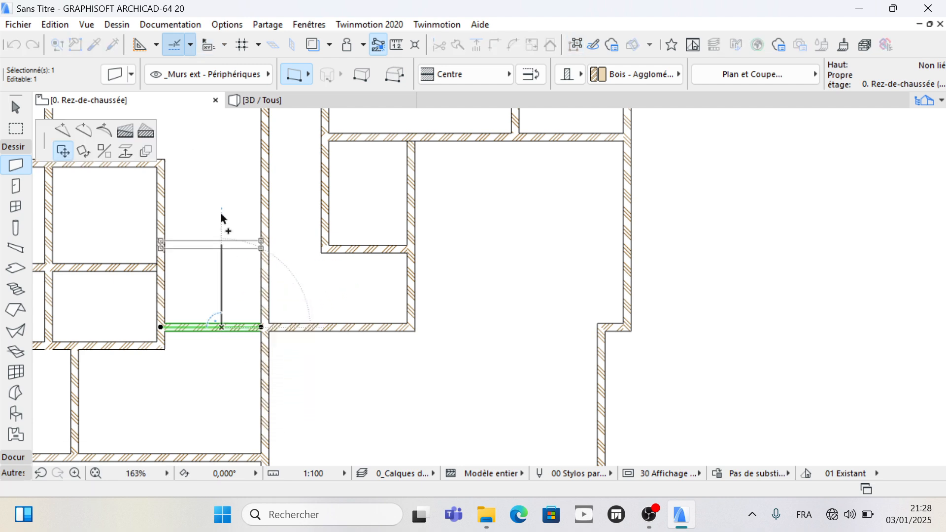
{"action": "left_click", "coordinate": [220, 212]}
{"action": "key", "text": "Escape"}
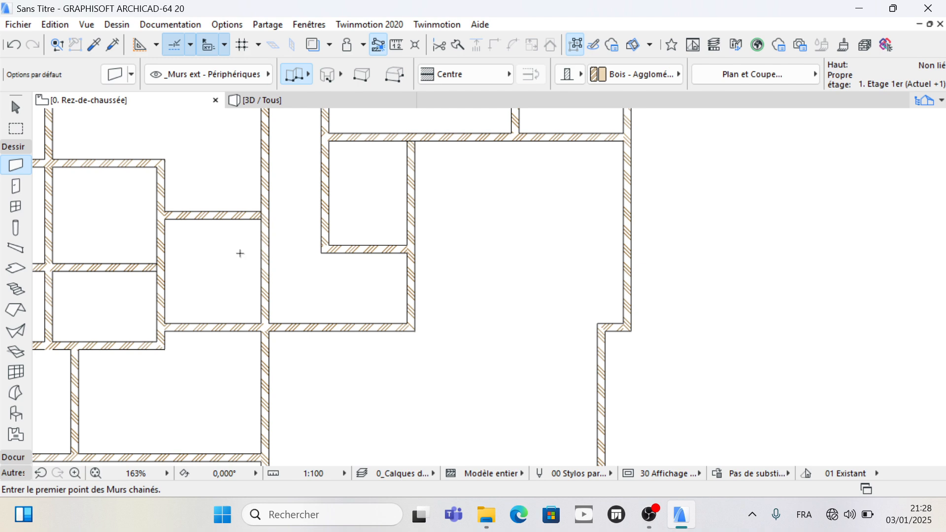
Step: Stretch the copied wall's right end to the long vertical wall's centre line, and trim the vertical wall's section between the two horizontal walls
{"action": "left_click", "coordinate": [249, 215], "text": "shift"}
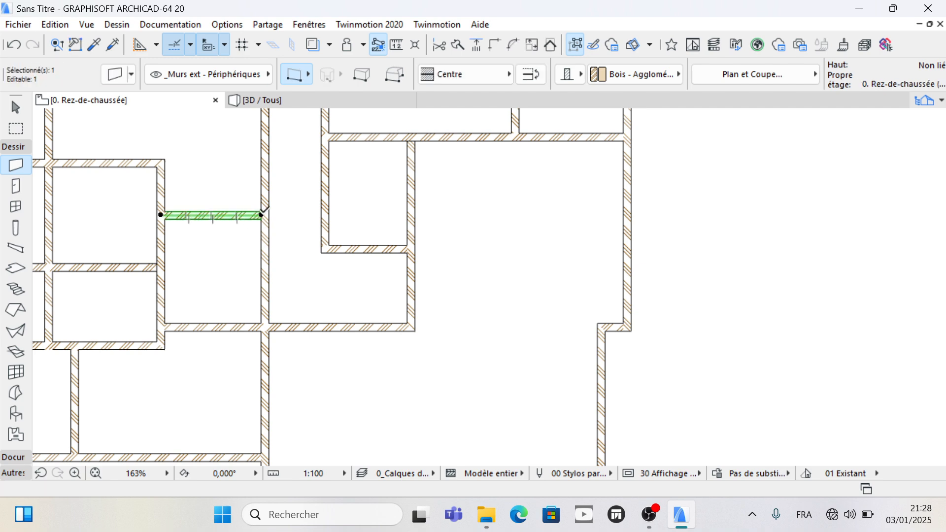
{"action": "left_click", "coordinate": [262, 214]}
{"action": "left_click", "coordinate": [265, 215]}
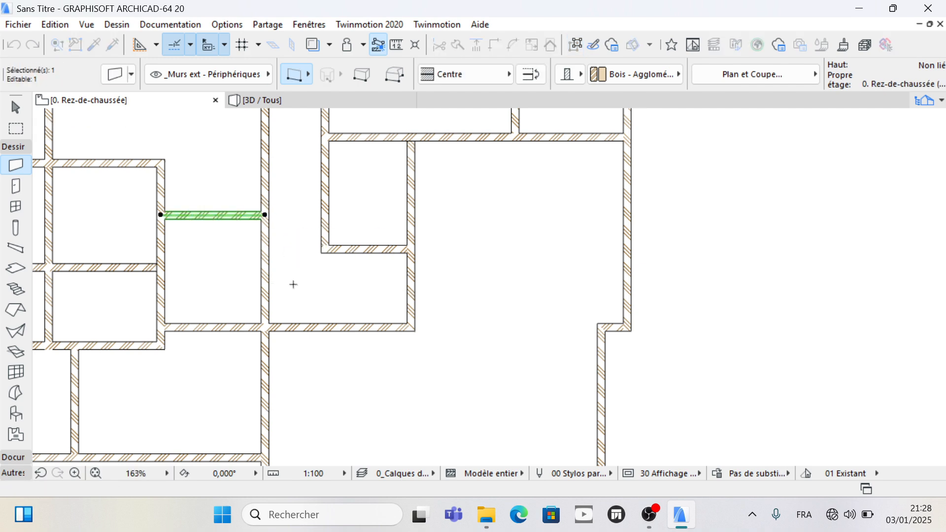
{"action": "key", "text": "Escape"}
{"action": "scroll", "coordinate": [273, 234], "scroll_direction": "down", "scroll_amount": 3}
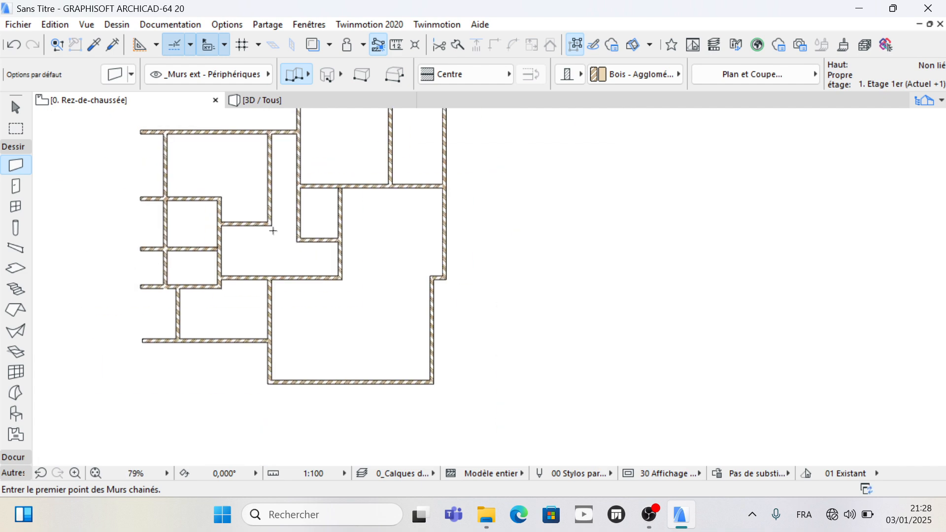
Step: Move the lowest left horizontal wall straight down in two moves, placing it just above the large room's bottom wall
{"action": "scroll", "coordinate": [271, 227], "scroll_direction": "down", "scroll_amount": 1}
{"action": "scroll", "coordinate": [369, 255], "scroll_direction": "down", "scroll_amount": 1}
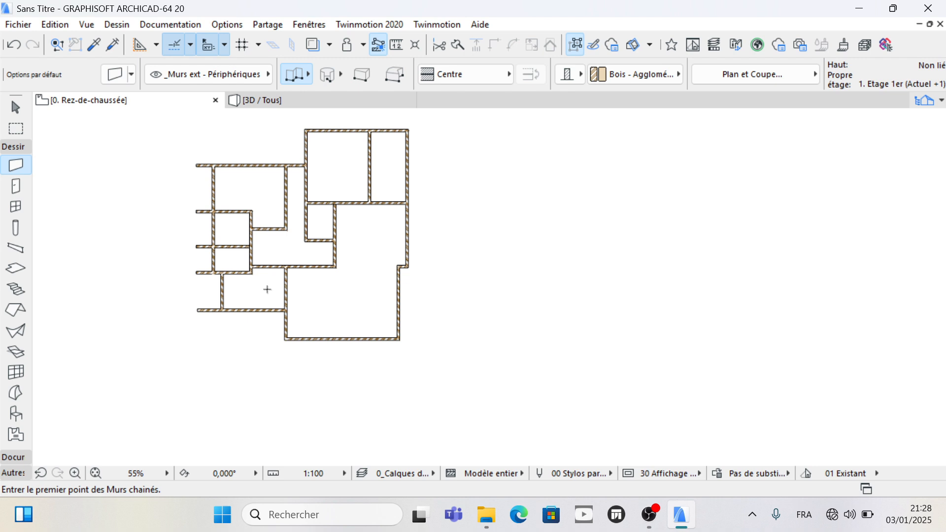
{"action": "scroll", "coordinate": [256, 266], "scroll_direction": "up", "scroll_amount": 1}
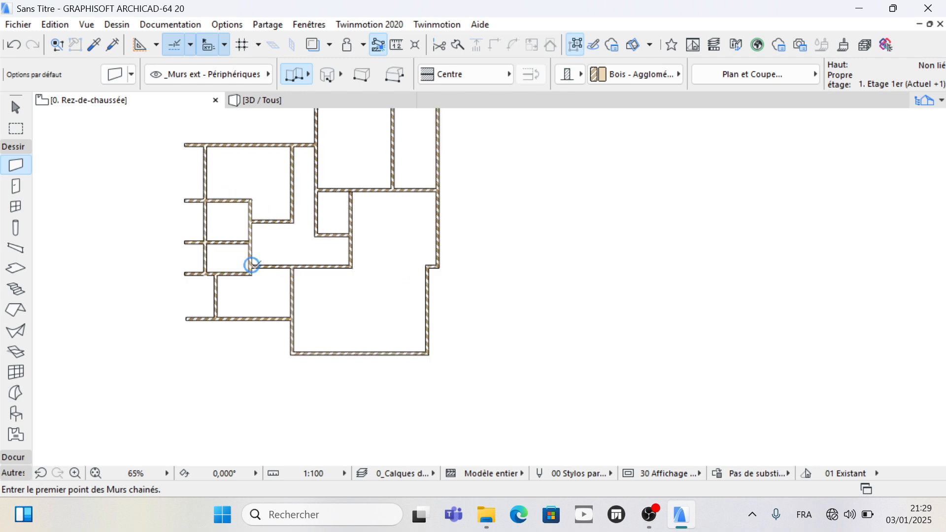
{"action": "scroll", "coordinate": [251, 265], "scroll_direction": "up", "scroll_amount": 3}
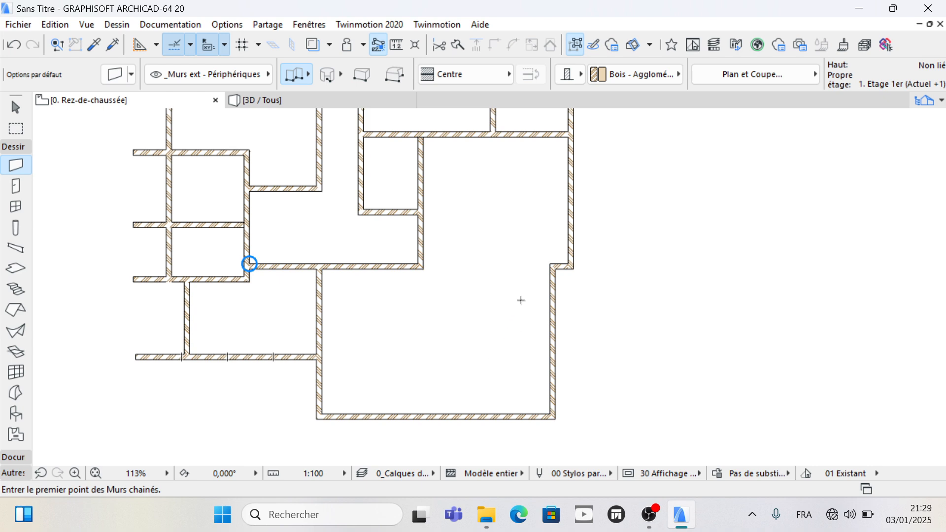
{"action": "left_click", "coordinate": [269, 358], "text": "shift"}
{"action": "left_click", "coordinate": [270, 358]}
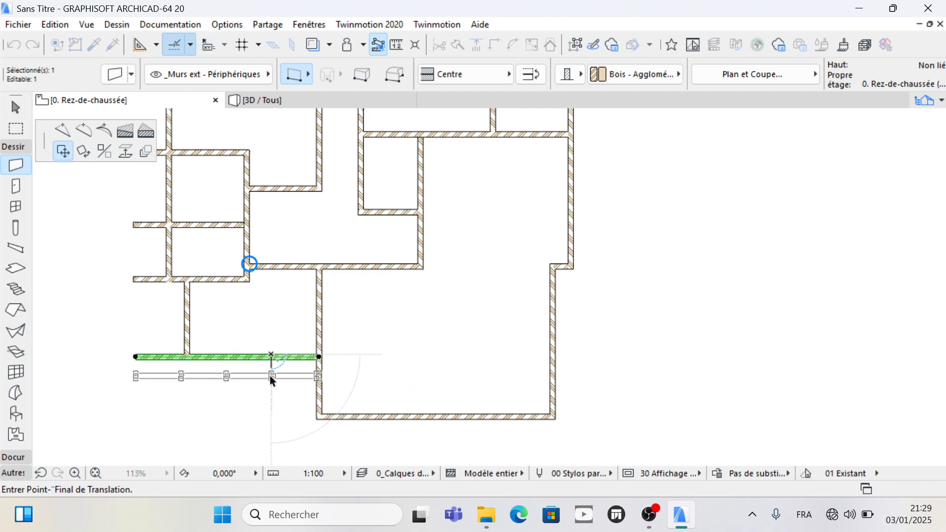
{"action": "left_click", "coordinate": [271, 376]}
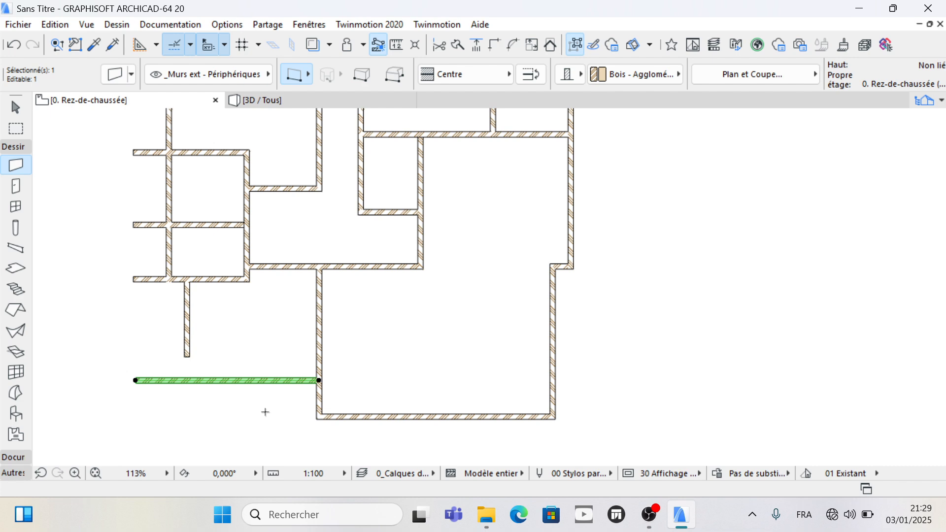
{"action": "left_click", "coordinate": [273, 380]}
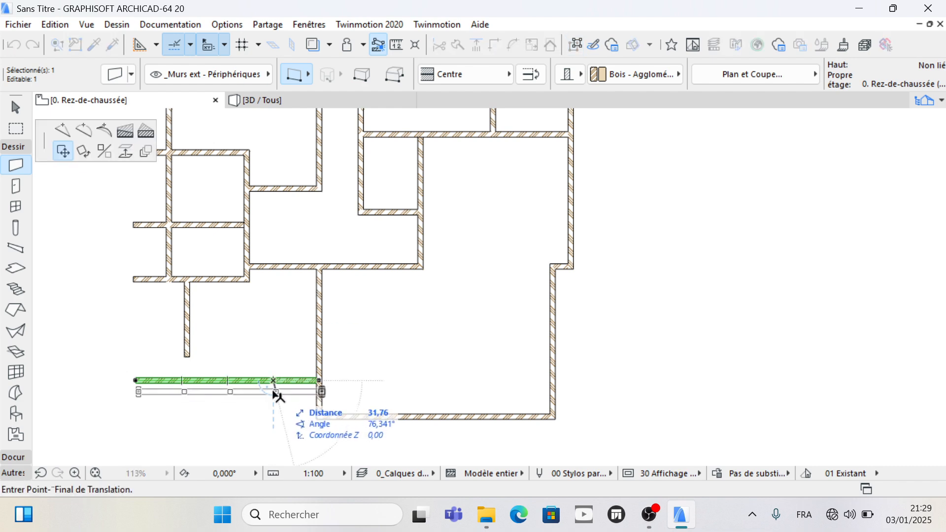
{"action": "left_click", "coordinate": [272, 393]}
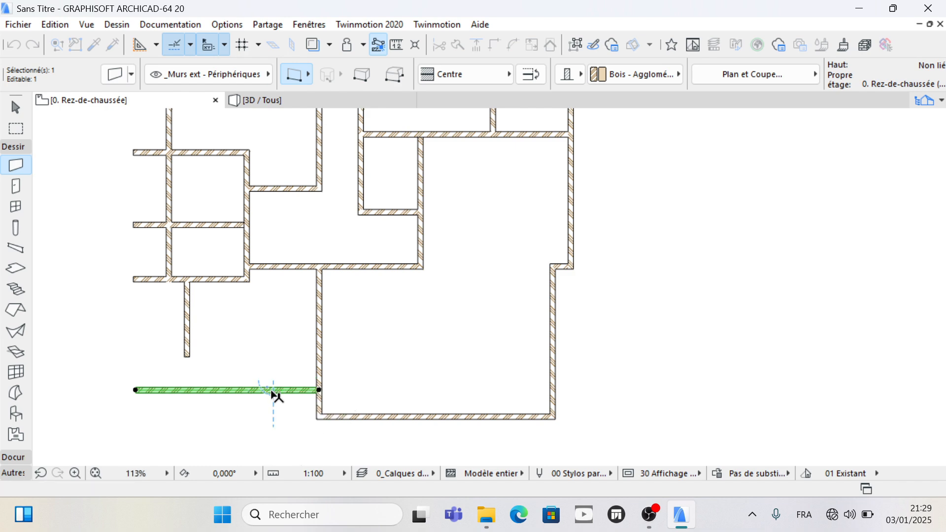
{"action": "key", "text": "Escape"}
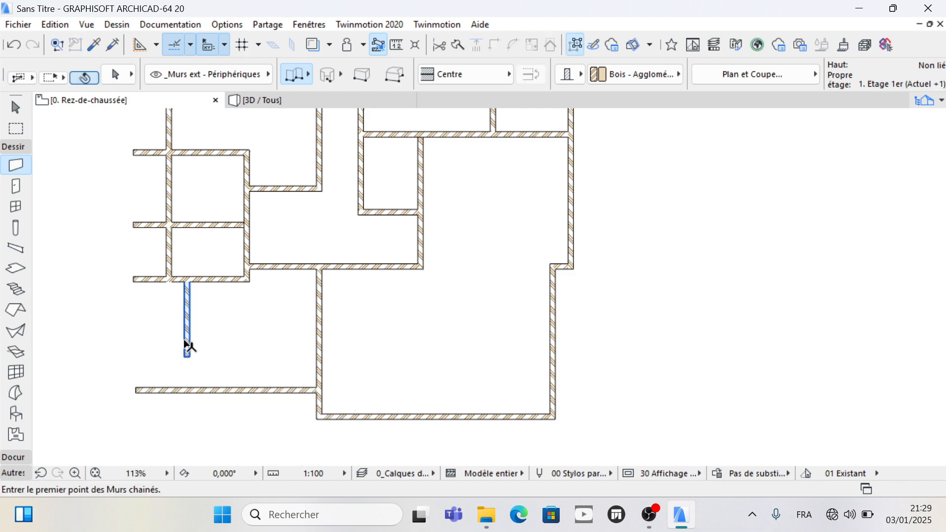
Step: Stretch the lower end of the short vertical wall beneath the small left rooms down to the moved horizontal wall
{"action": "left_click", "coordinate": [187, 352], "text": "shift"}
{"action": "left_click", "coordinate": [187, 354]}
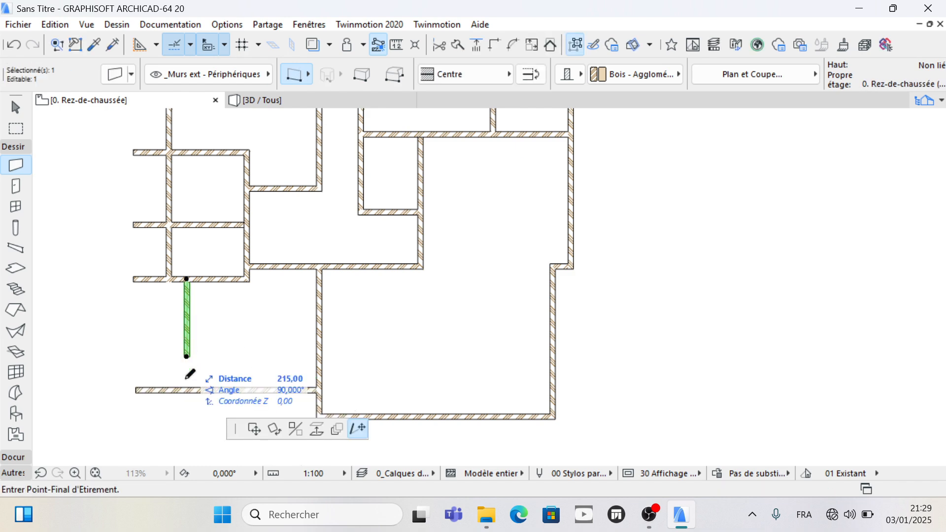
{"action": "left_click", "coordinate": [188, 391]}
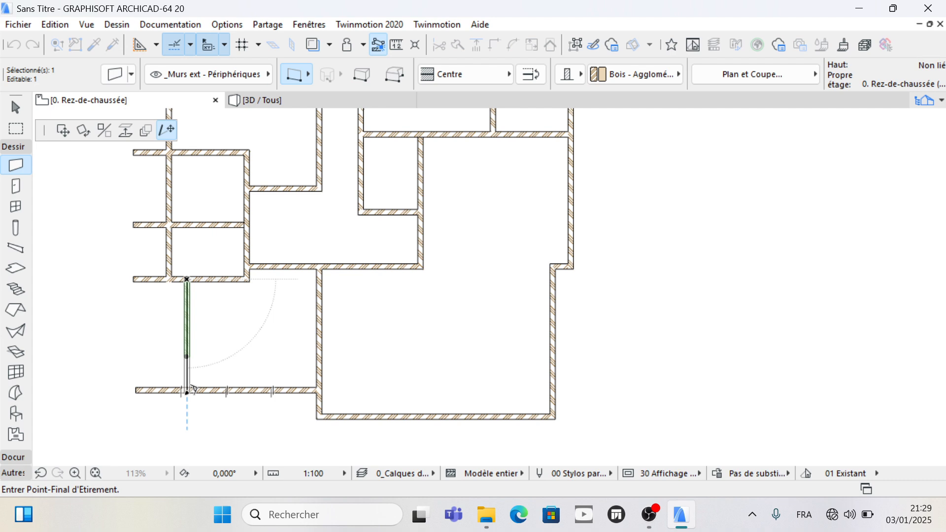
{"action": "key", "text": "Escape"}
{"action": "scroll", "coordinate": [151, 340], "scroll_direction": "down", "scroll_amount": 2}
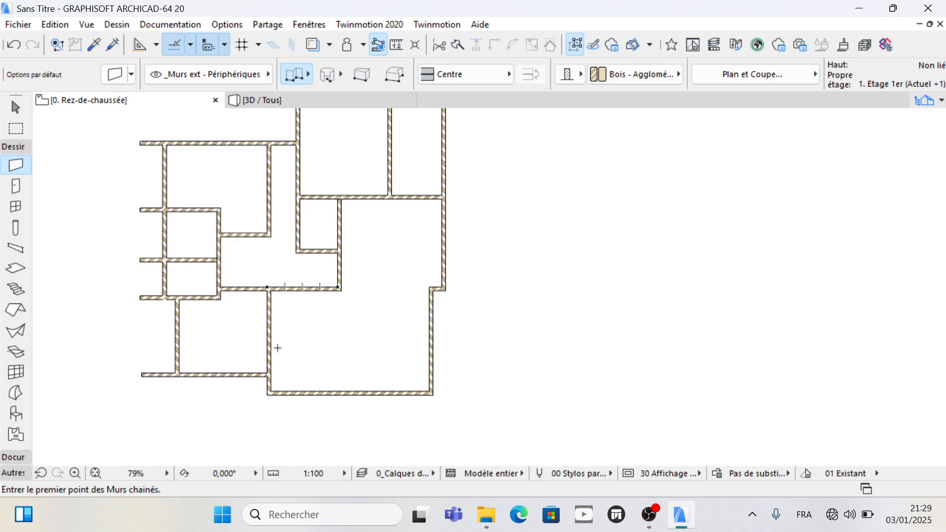
Step: Trim the overhanging left ends of the five horizontal walls back to the left vertical walls of the plan
{"action": "scroll", "coordinate": [268, 395], "scroll_direction": "down", "scroll_amount": 1}
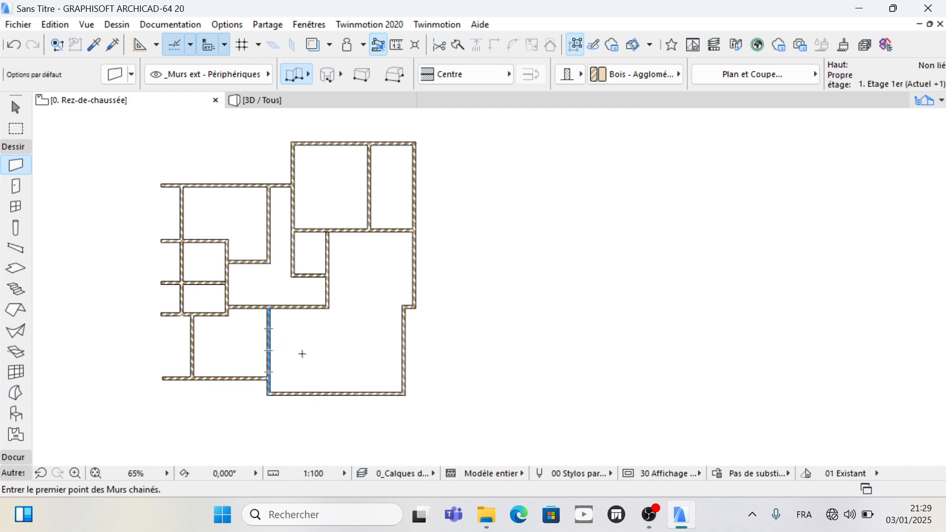
{"action": "scroll", "coordinate": [438, 319], "scroll_direction": "down", "scroll_amount": 2}
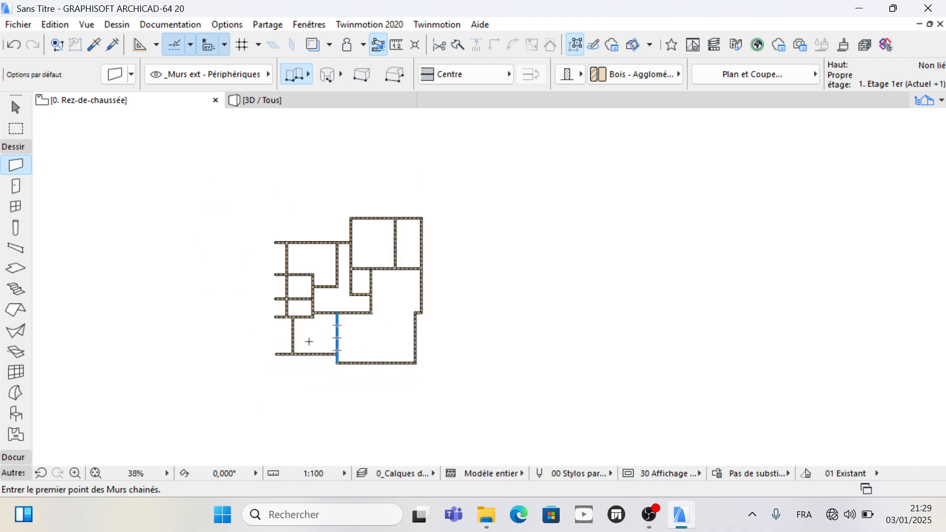
{"action": "scroll", "coordinate": [308, 339], "scroll_direction": "up", "scroll_amount": 1}
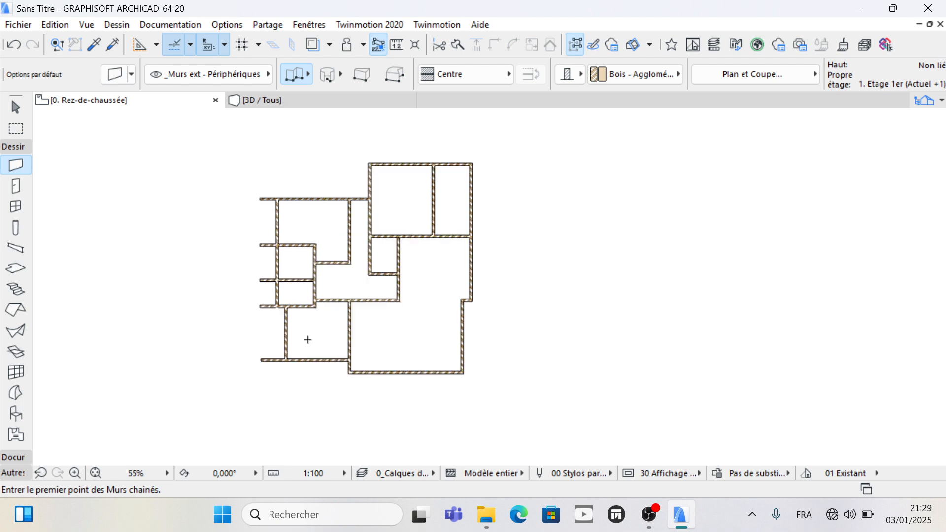
{"action": "left_click", "coordinate": [268, 361], "text": "ctrl"}
{"action": "left_click", "coordinate": [267, 306], "text": "ctrl"}
{"action": "left_click", "coordinate": [266, 279], "text": "ctrl"}
{"action": "left_click", "coordinate": [267, 246], "text": "ctrl"}
{"action": "left_click", "coordinate": [265, 200], "text": "ctrl"}
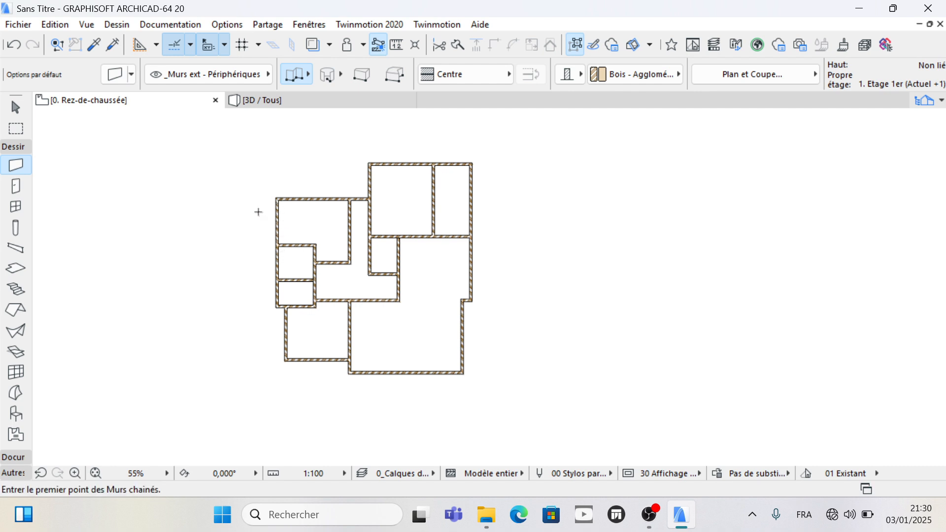
Step: Show the model in 3D and delete the stray upper-storey wall rising above the ground-floor walls
{"action": "scroll", "coordinate": [257, 211], "scroll_direction": "down", "scroll_amount": 2}
{"action": "scroll", "coordinate": [251, 217], "scroll_direction": "up", "scroll_amount": 3}
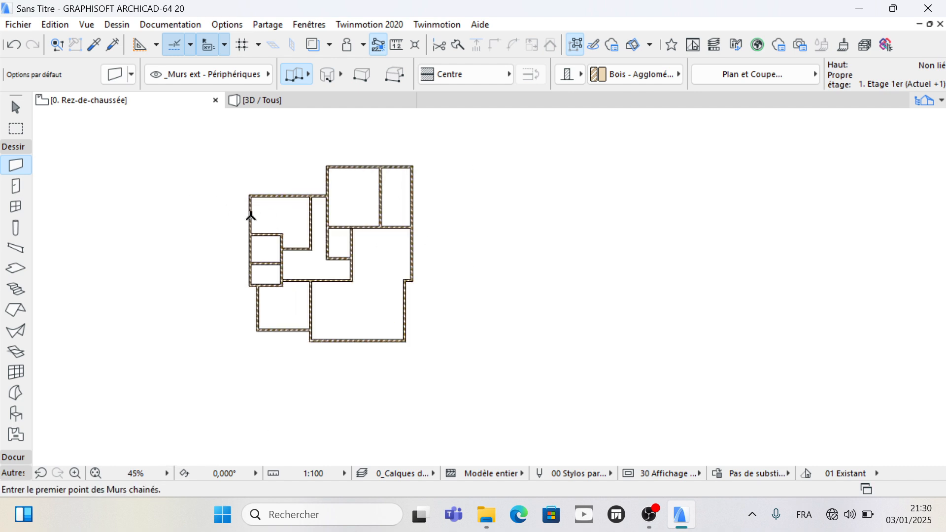
{"action": "scroll", "coordinate": [471, 221], "scroll_direction": "down", "scroll_amount": 2}
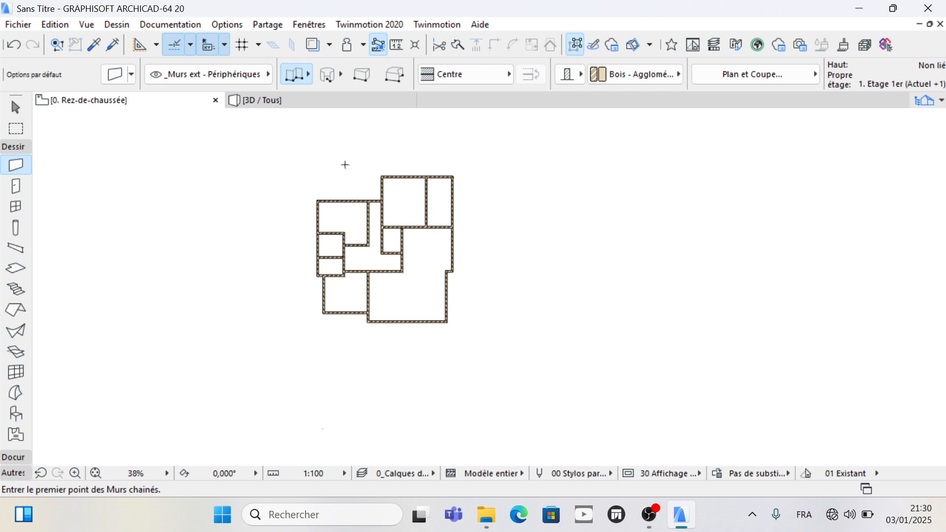
{"action": "left_click", "coordinate": [291, 98]}
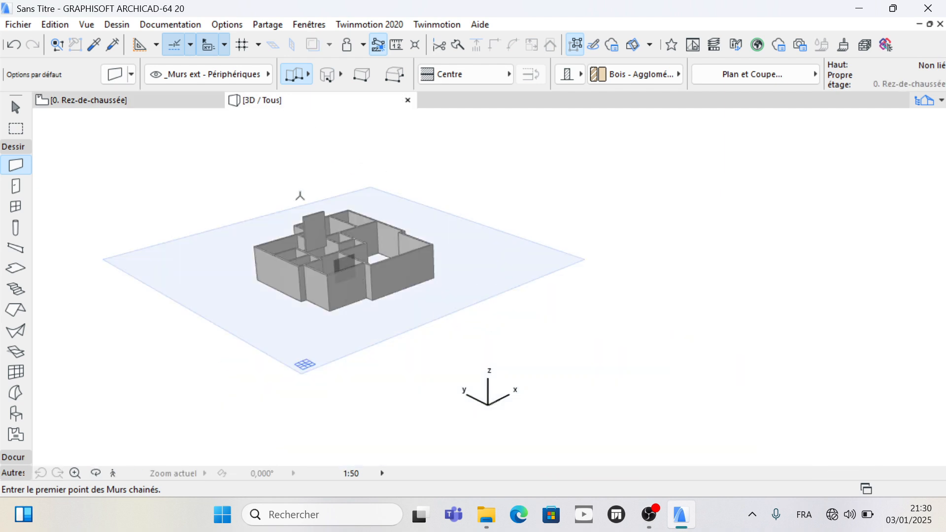
{"action": "scroll", "coordinate": [295, 194], "scroll_direction": "up", "scroll_amount": 4}
{"action": "scroll", "coordinate": [293, 194], "scroll_direction": "up", "scroll_amount": 1}
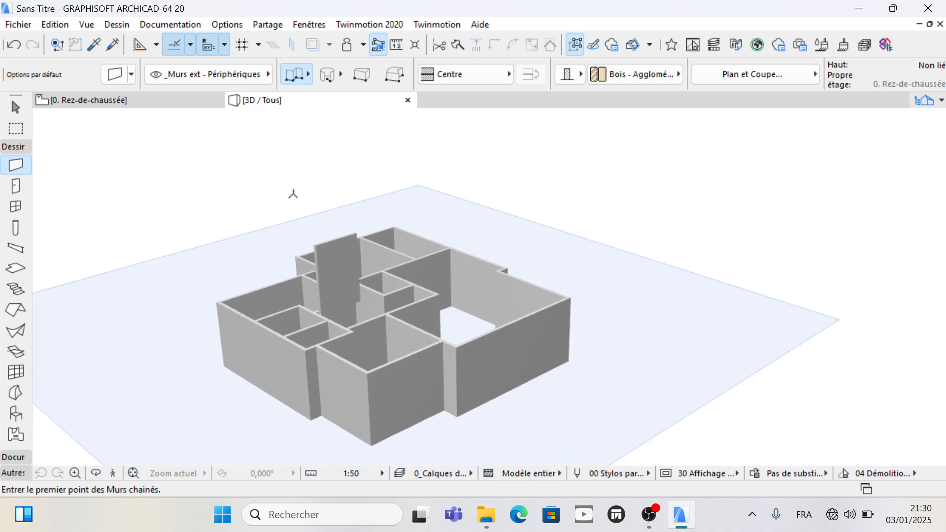
{"action": "left_click", "coordinate": [330, 252], "text": "shift"}
{"action": "key", "text": "Delete"}
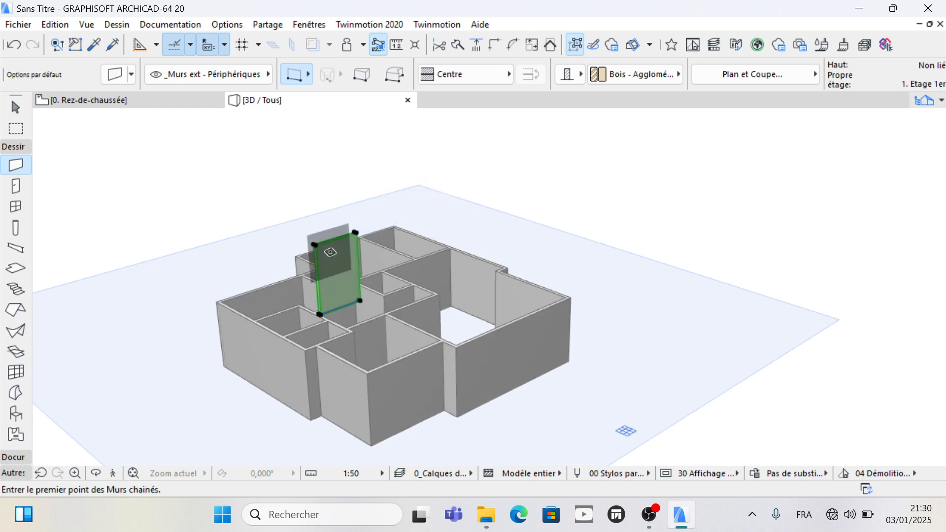
Step: Orbit the 3D model to examine the wall layout from above, and return to the ground-floor plan
{"action": "left_click", "coordinate": [95, 474]}
{"action": "left_click_drag", "start_coordinate": [420, 368], "coordinate": [269, 424]}
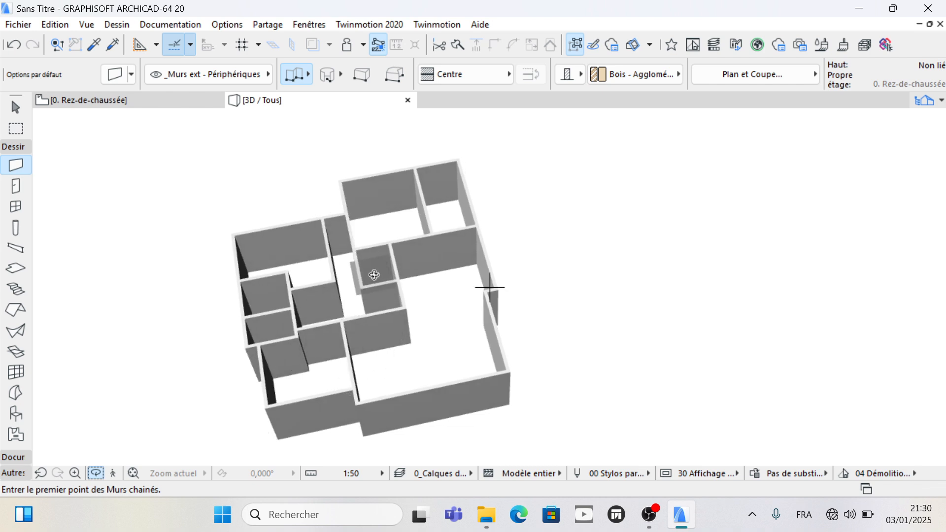
{"action": "left_click_drag", "start_coordinate": [469, 372], "coordinate": [420, 374]}
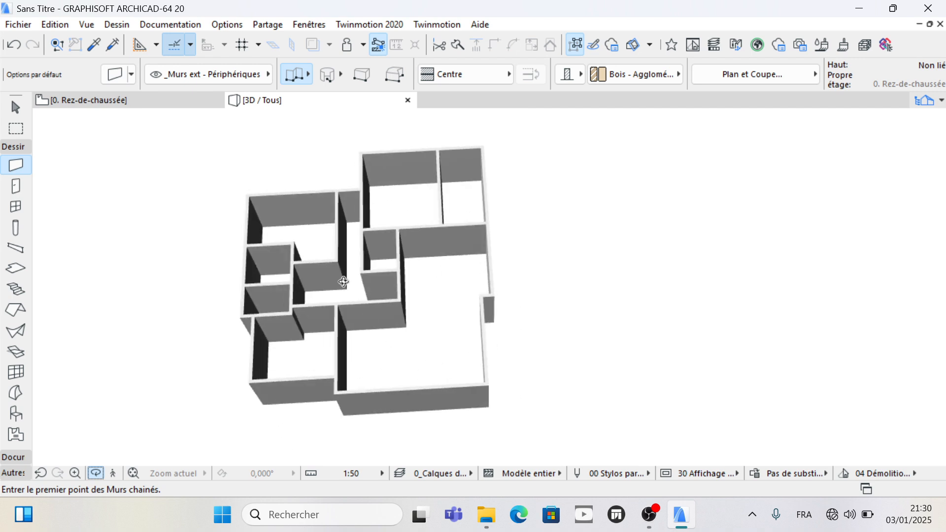
{"action": "left_click", "coordinate": [148, 105]}
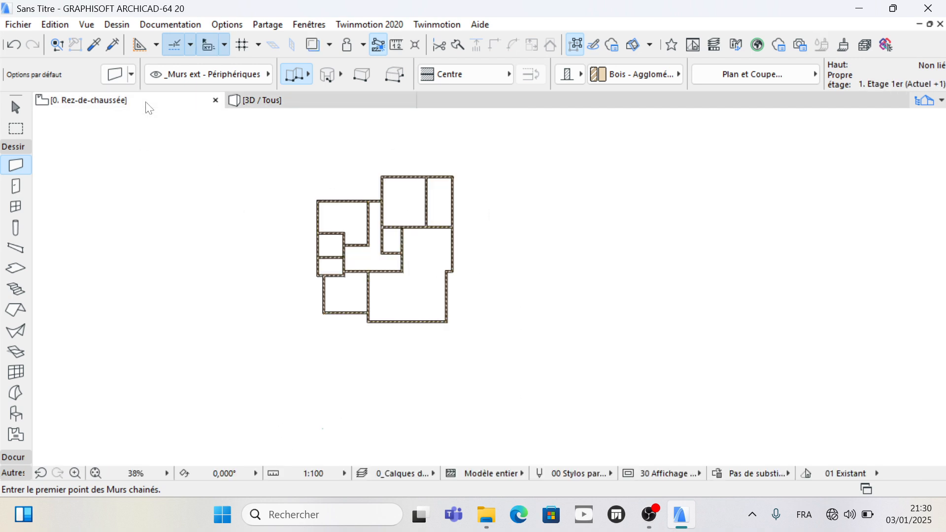
Step: Move the vertical wall between the large bottom room and the lower-left room 65 cm to the right
{"action": "scroll", "coordinate": [368, 283], "scroll_direction": "up", "scroll_amount": 5}
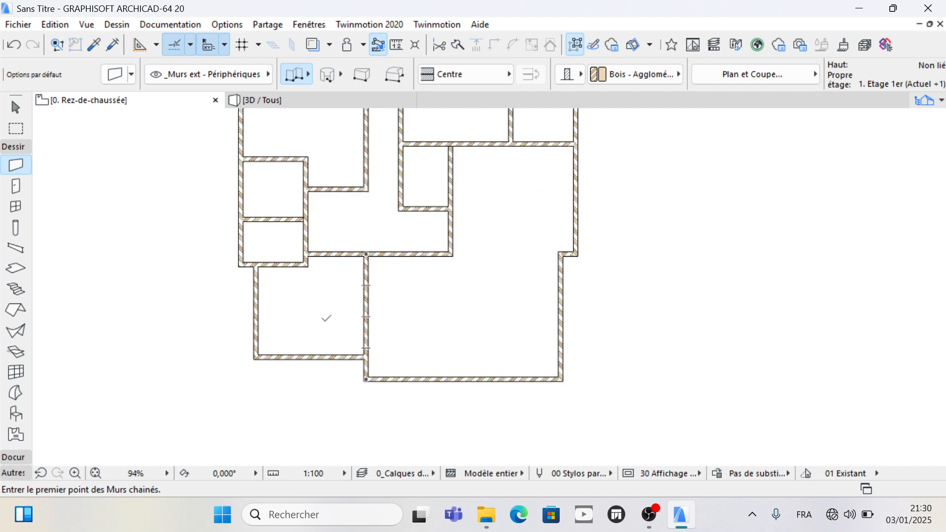
{"action": "scroll", "coordinate": [284, 375], "scroll_direction": "down", "scroll_amount": 1}
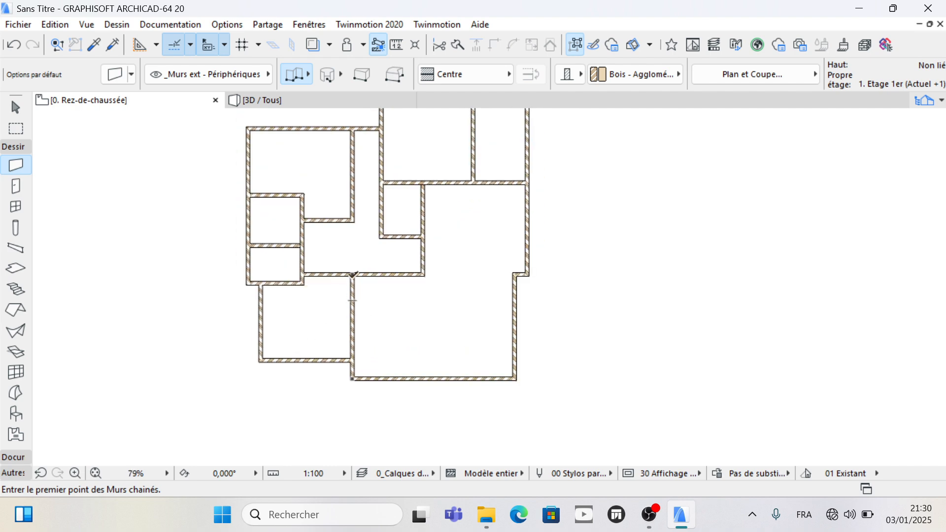
{"action": "scroll", "coordinate": [480, 432], "scroll_direction": "down", "scroll_amount": 1}
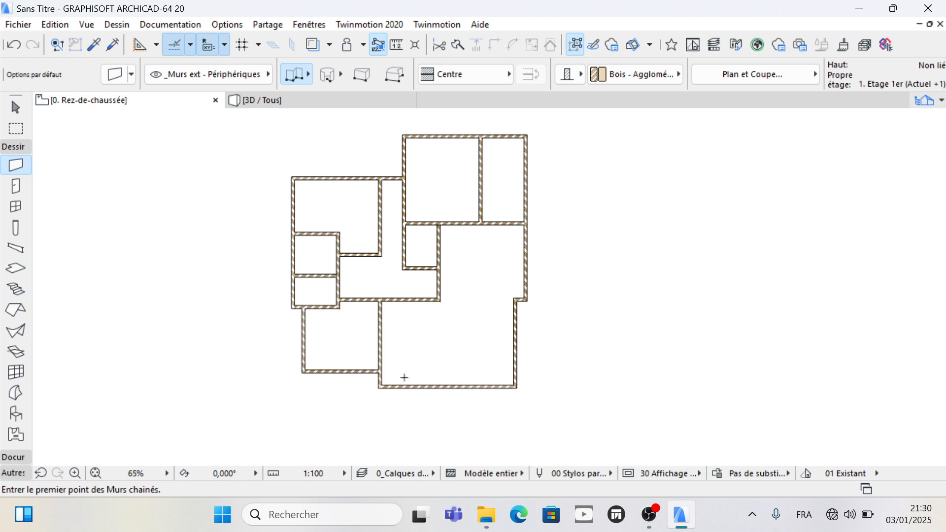
{"action": "scroll", "coordinate": [401, 305], "scroll_direction": "up", "scroll_amount": 2}
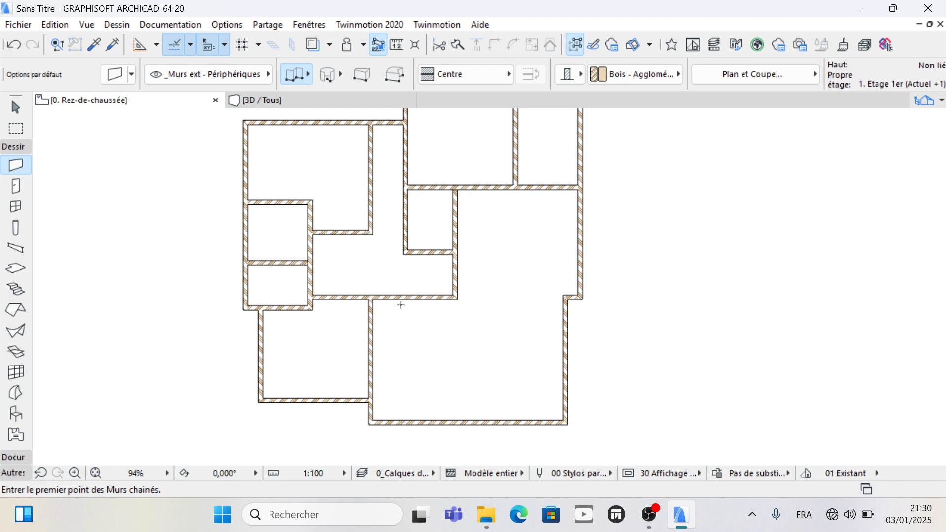
{"action": "left_click", "coordinate": [371, 340], "text": "shift"}
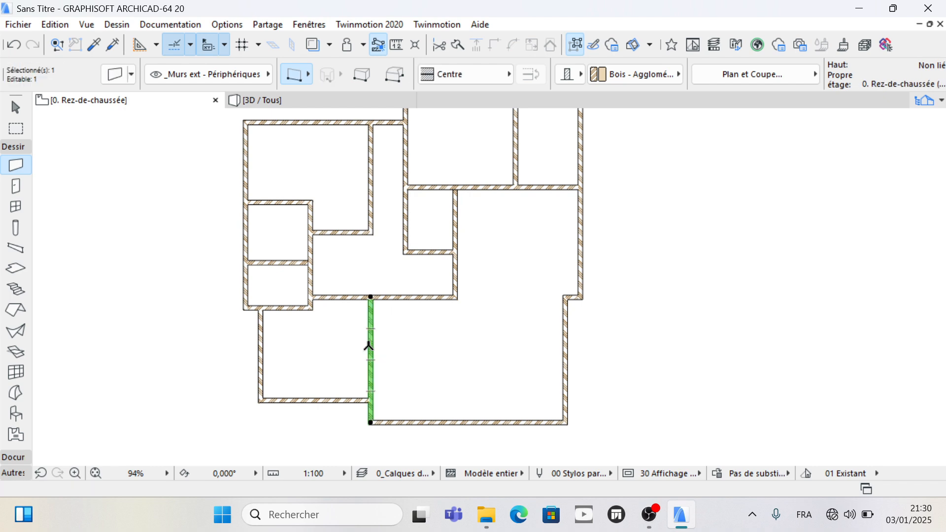
{"action": "left_click", "coordinate": [371, 347]}
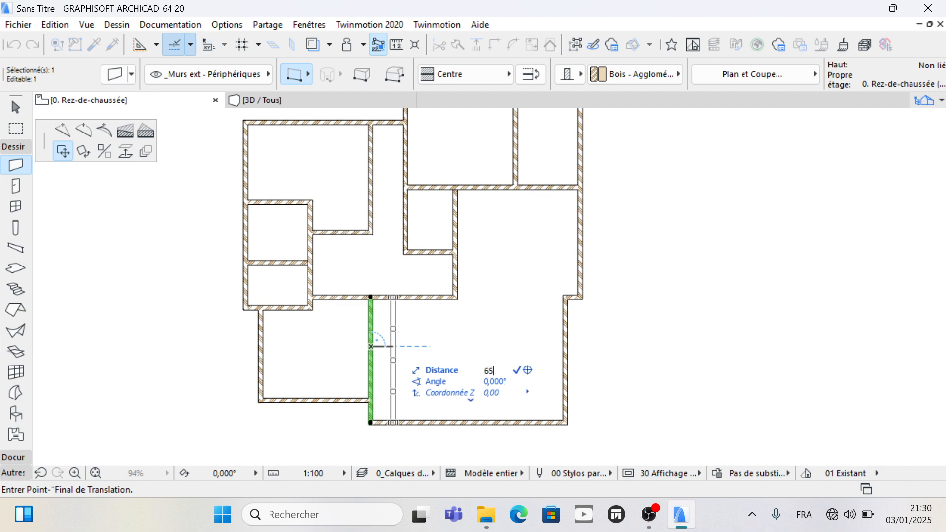
{"action": "left_click", "coordinate": [389, 346]}
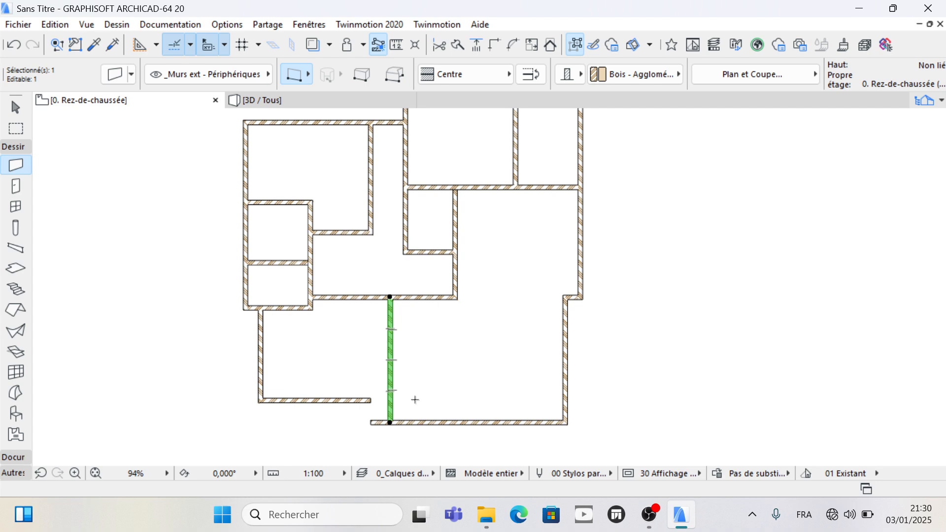
Step: Stretch the bottom wall of the lower-left room horizontally until it meets the vertical partition wall
{"action": "key", "text": "Escape"}
{"action": "left_click", "coordinate": [371, 401], "text": "shift"}
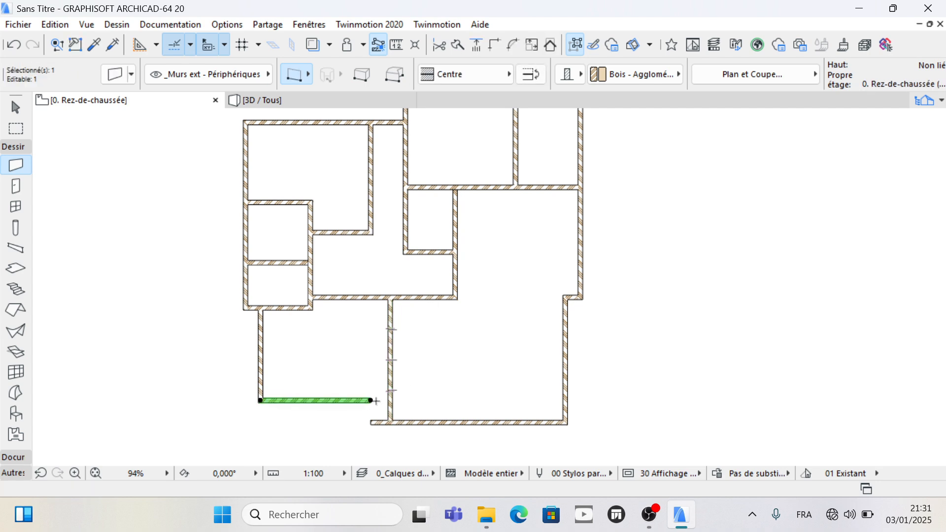
{"action": "left_click", "coordinate": [370, 398]}
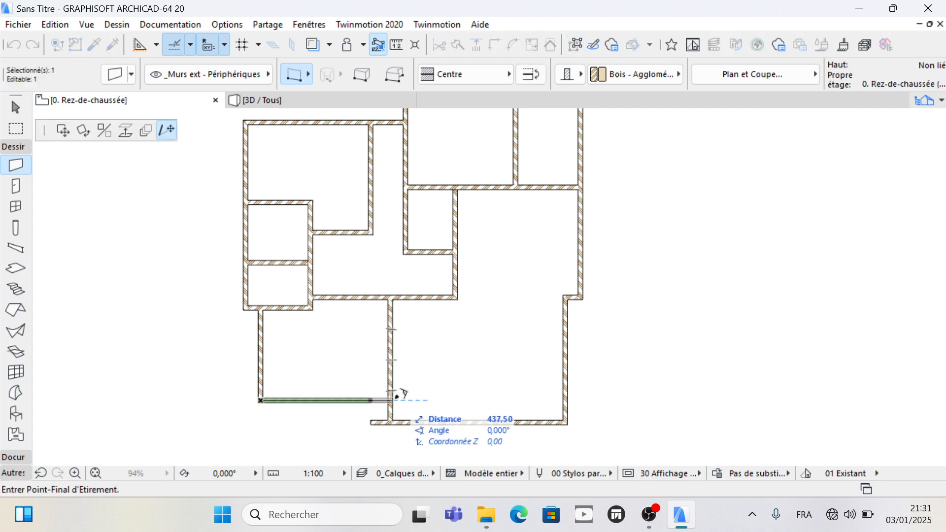
{"action": "left_click", "coordinate": [392, 400]}
{"action": "key", "text": "Escape"}
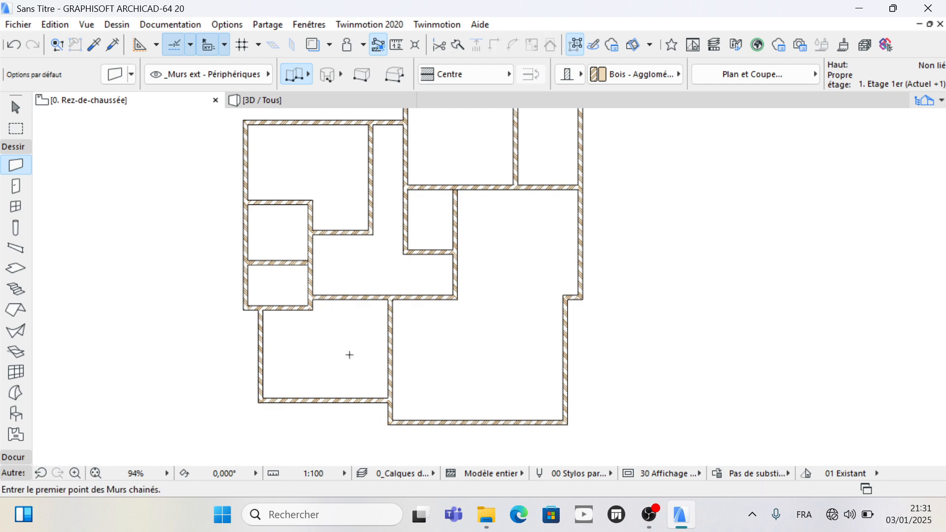
Step: Move the lower-left room's bottom wall a short distance downward, perpendicular to its length
{"action": "scroll", "coordinate": [338, 291], "scroll_direction": "down", "scroll_amount": 1}
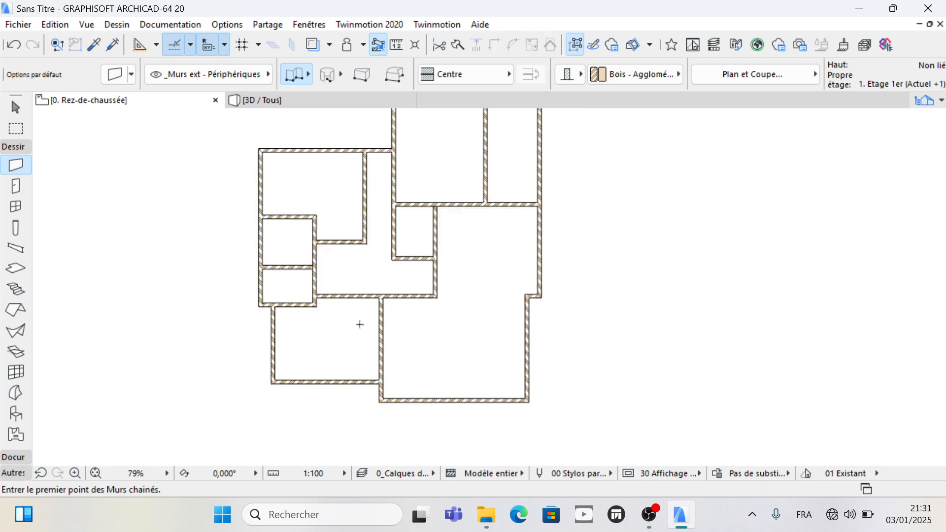
{"action": "scroll", "coordinate": [347, 351], "scroll_direction": "down", "scroll_amount": 1}
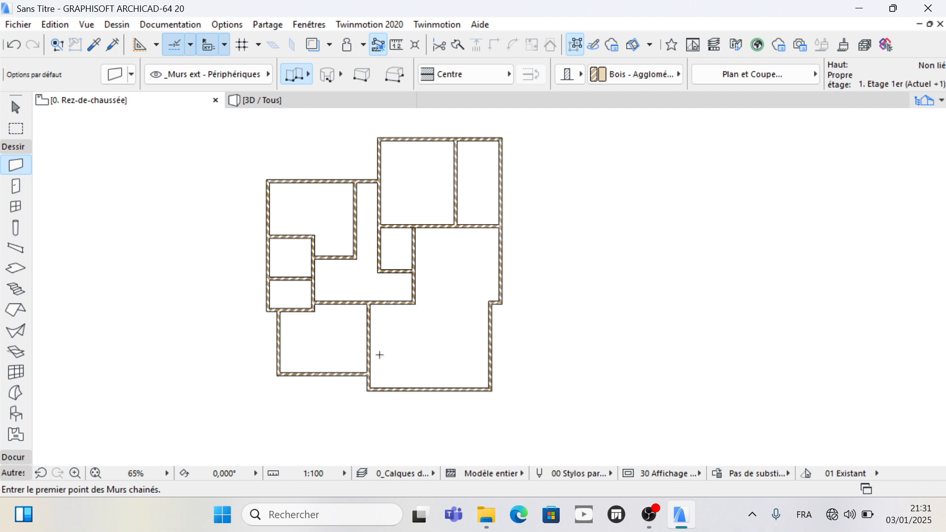
{"action": "scroll", "coordinate": [414, 360], "scroll_direction": "down", "scroll_amount": 1}
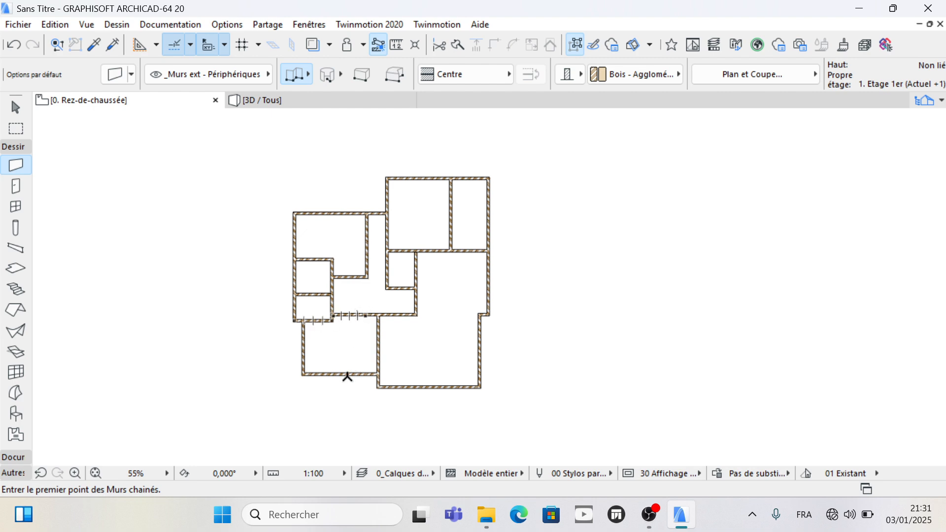
{"action": "scroll", "coordinate": [362, 373], "scroll_direction": "up", "scroll_amount": 5}
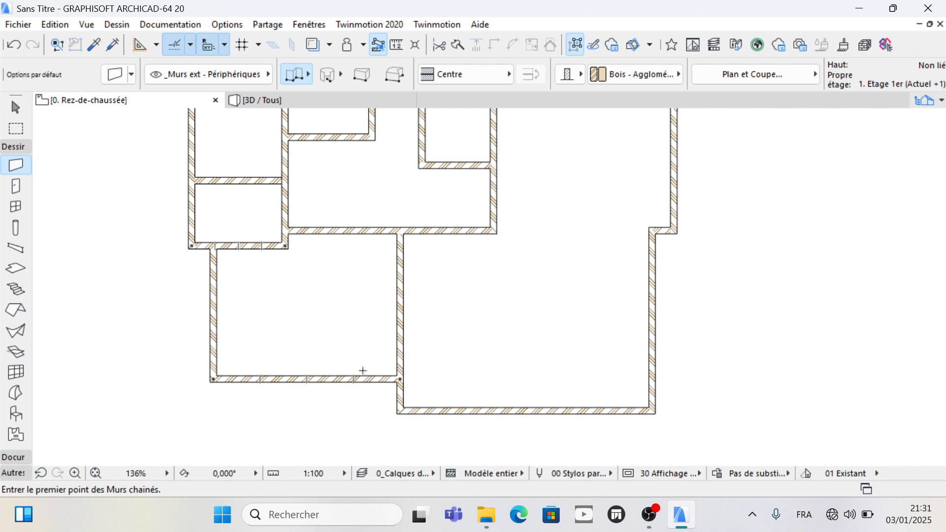
{"action": "scroll", "coordinate": [363, 371], "scroll_direction": "up", "scroll_amount": 1}
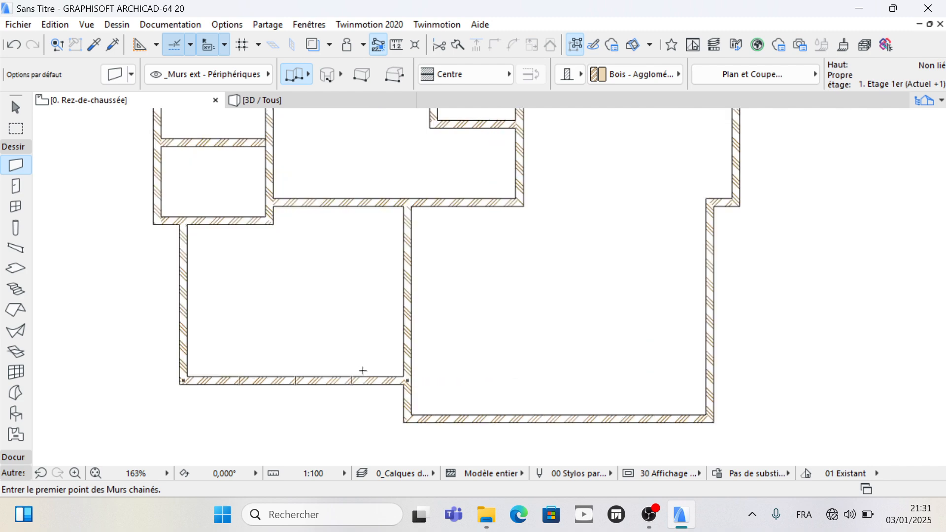
{"action": "left_click", "coordinate": [359, 381], "text": "shift"}
{"action": "left_click", "coordinate": [362, 381]}
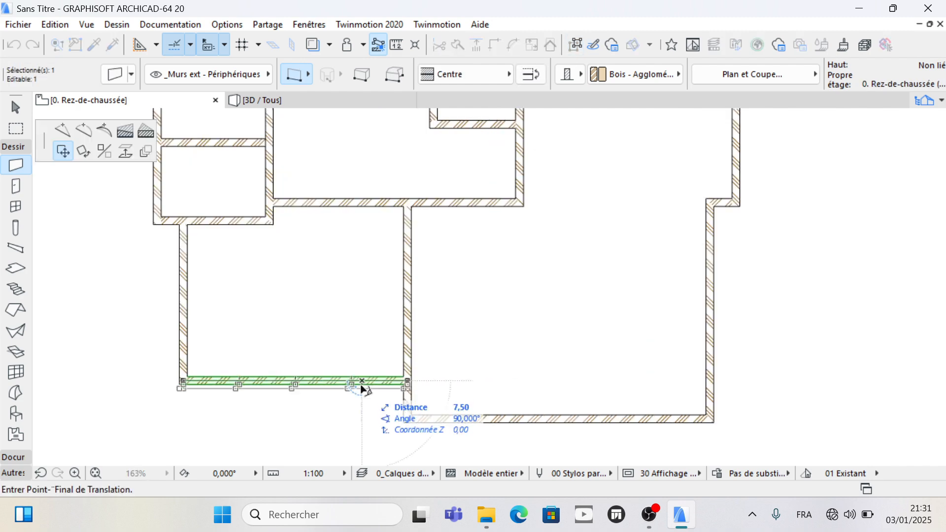
{"action": "left_click", "coordinate": [363, 393]}
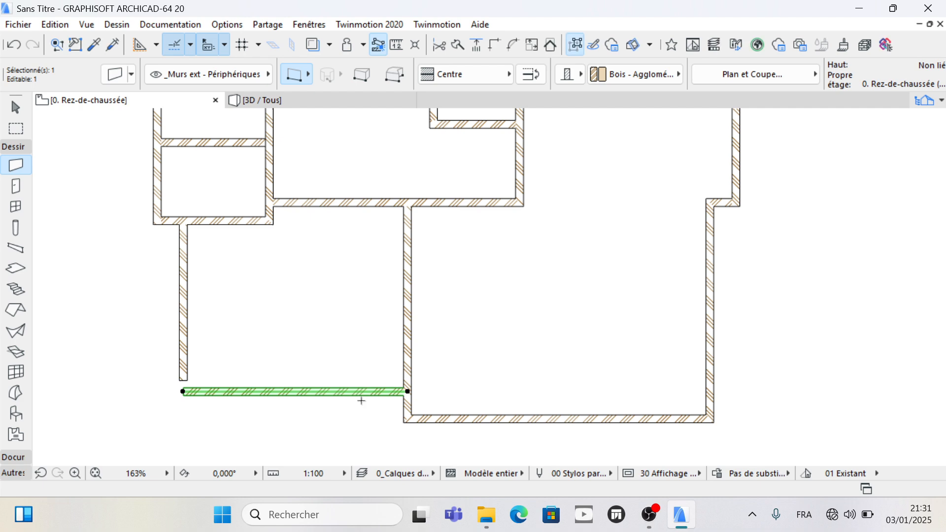
Step: Intersect the moved bottom wall with the room's left exterior wall to close the corner
{"action": "left_click", "coordinate": [184, 350], "text": "shift"}
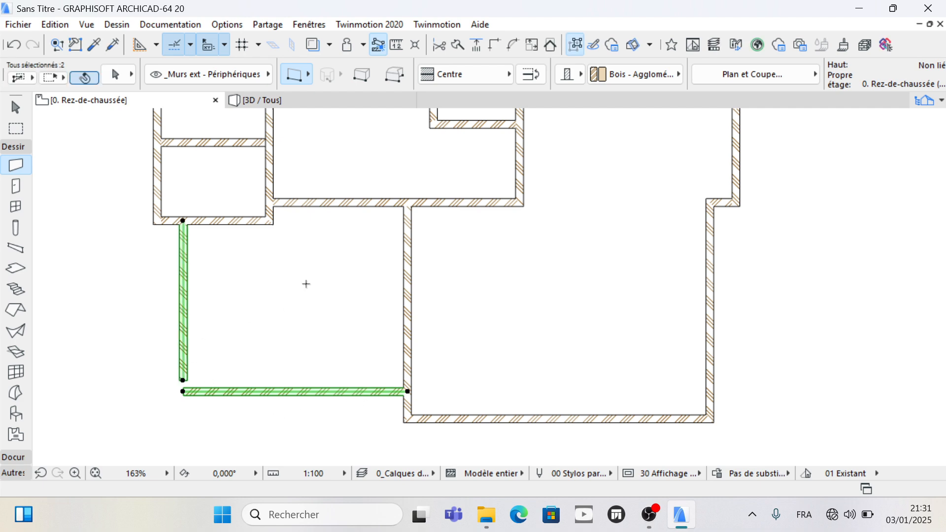
{"action": "left_click", "coordinate": [495, 46]}
{"action": "key", "text": "Escape"}
Step: In the default Slab settings, override the top, side and bottom surfaces with Béton - Brut
{"action": "scroll", "coordinate": [273, 298], "scroll_direction": "down", "scroll_amount": 6}
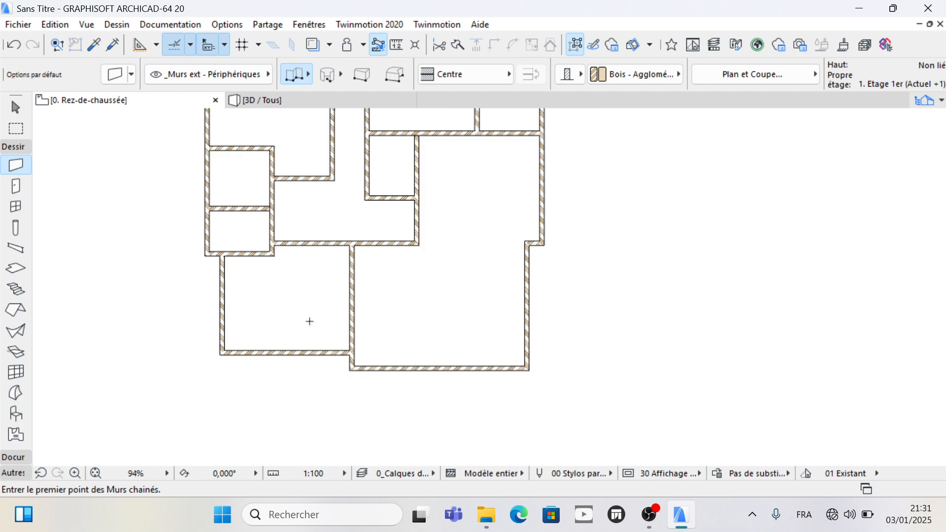
{"action": "scroll", "coordinate": [535, 357], "scroll_direction": "down", "scroll_amount": 1}
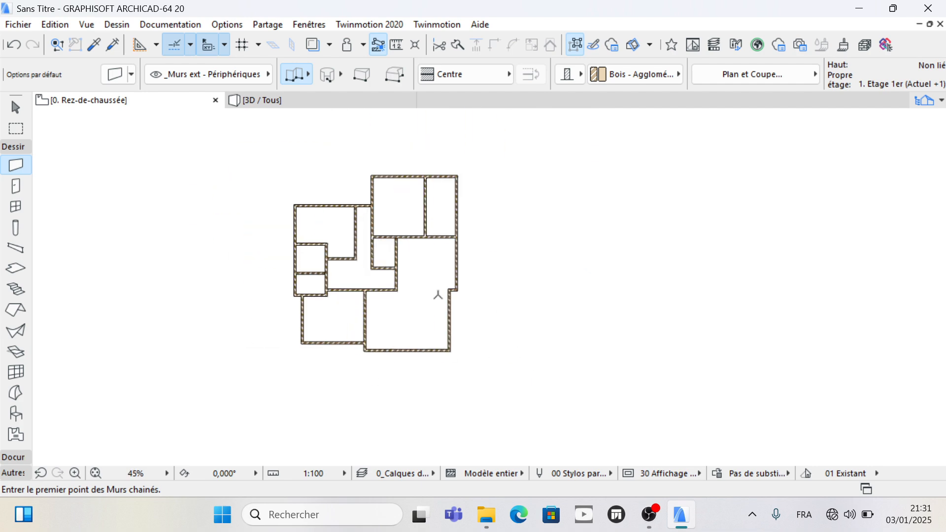
{"action": "scroll", "coordinate": [292, 260], "scroll_direction": "up", "scroll_amount": 1}
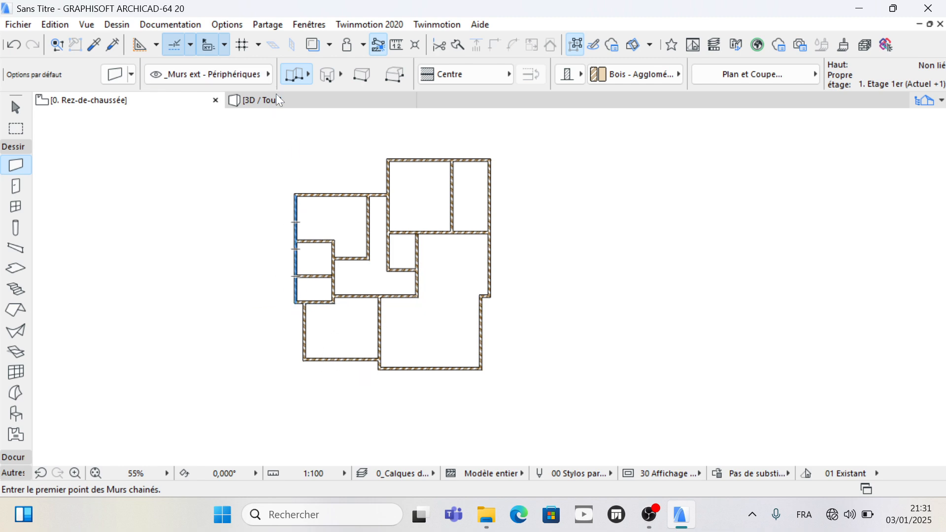
{"action": "left_click", "coordinate": [14, 270]}
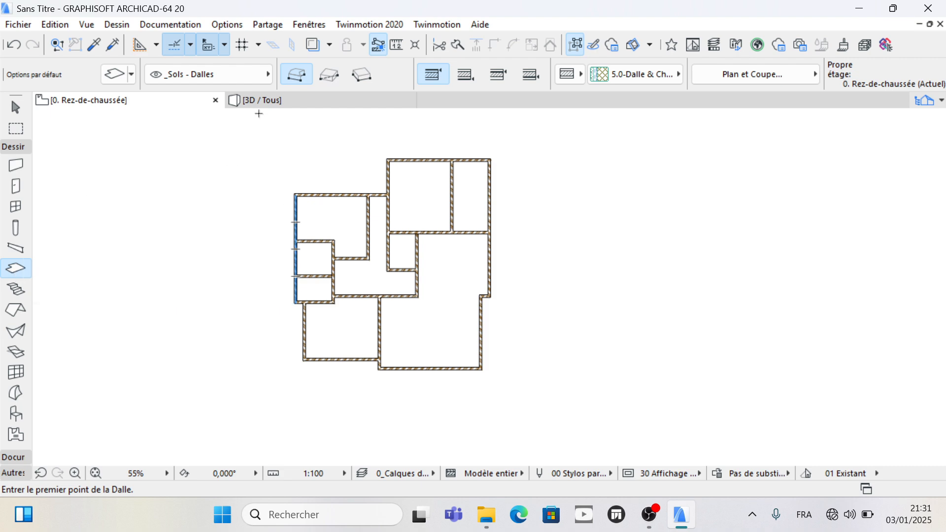
{"action": "left_click", "coordinate": [117, 75]}
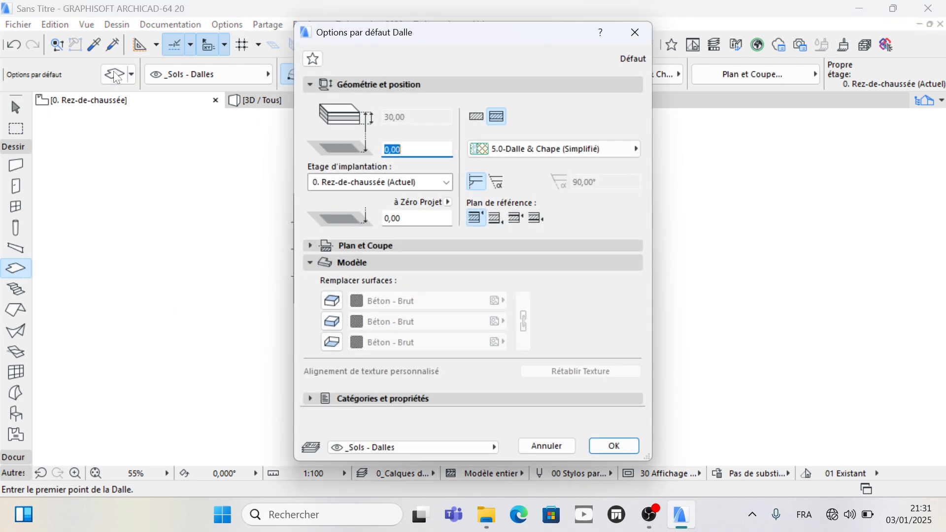
{"action": "left_click", "coordinate": [339, 308]}
{"action": "left_click", "coordinate": [332, 326]}
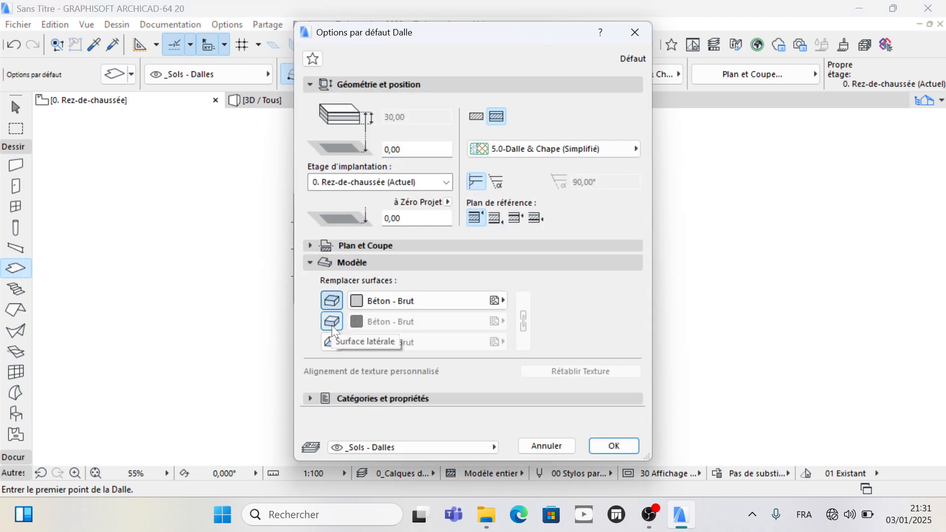
{"action": "left_click", "coordinate": [330, 345]}
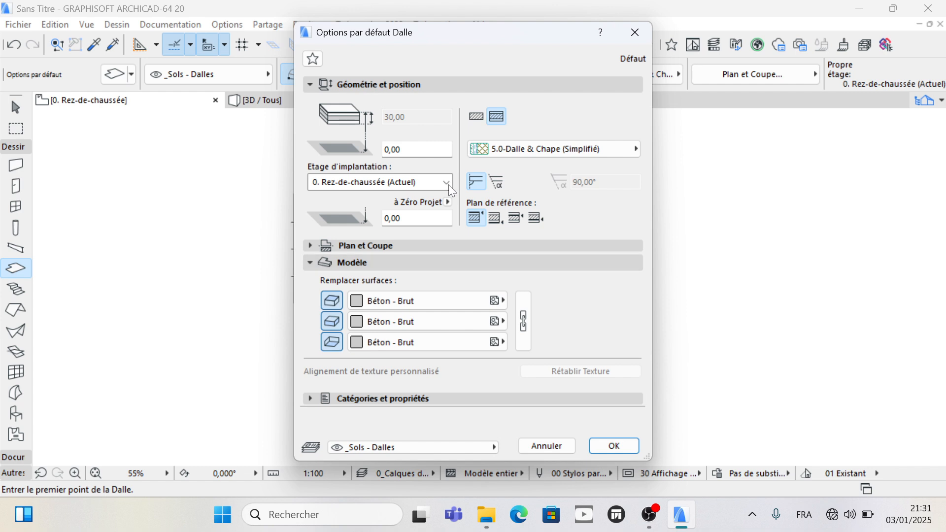
Step: Set the slab's home story offset to -45,00 and switch it to a basic structure 45,00 thick
{"action": "left_click_drag", "start_coordinate": [405, 149], "coordinate": [330, 145]}
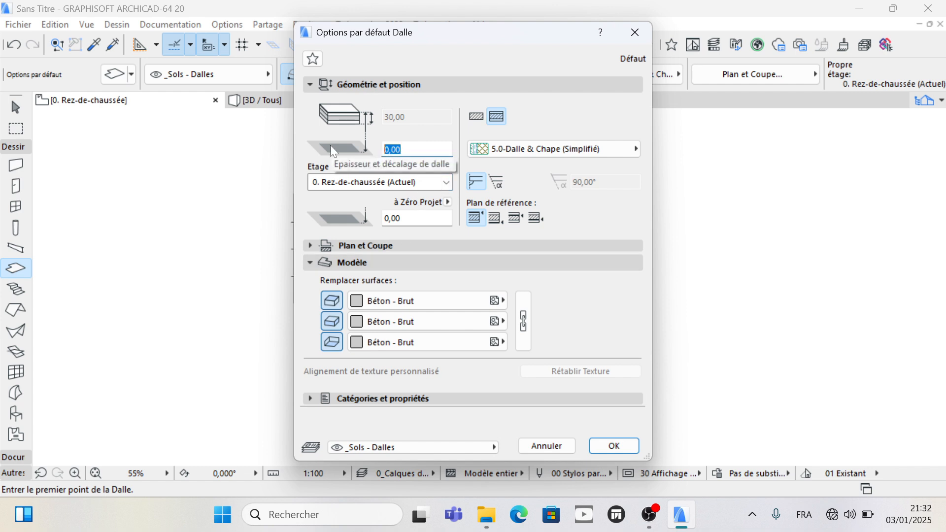
{"action": "type", "text": "-45"}
{"action": "key", "text": "Tab"}
{"action": "left_click", "coordinate": [478, 117]}
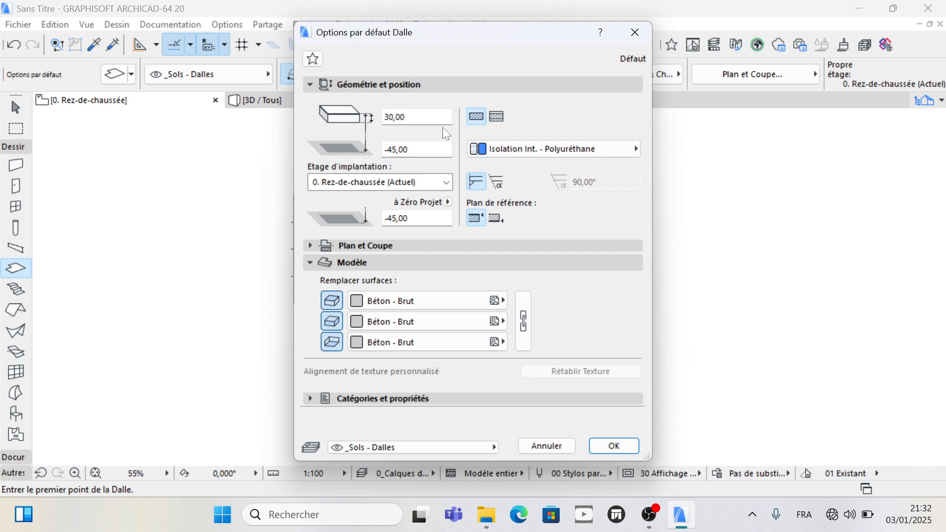
{"action": "left_click_drag", "start_coordinate": [416, 117], "coordinate": [383, 118]}
{"action": "type", "text": "45"}
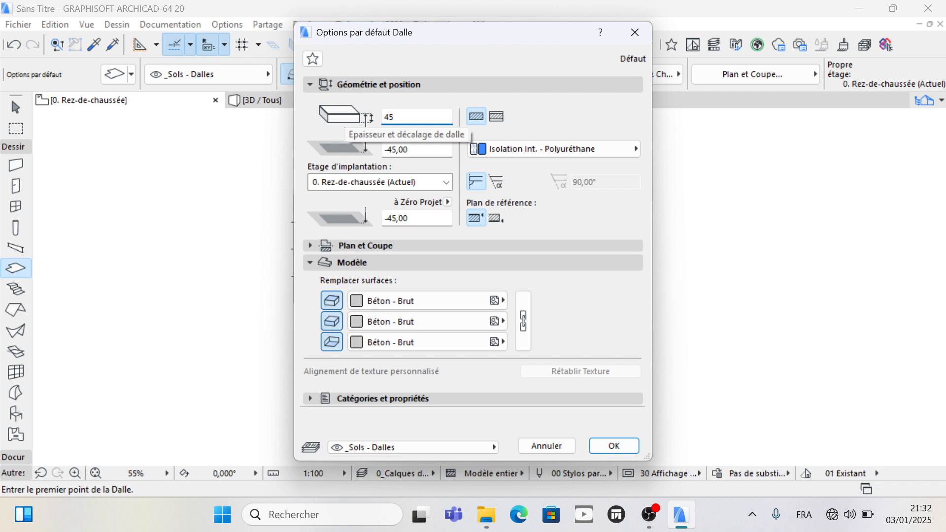
{"action": "type", "text": ",00"}
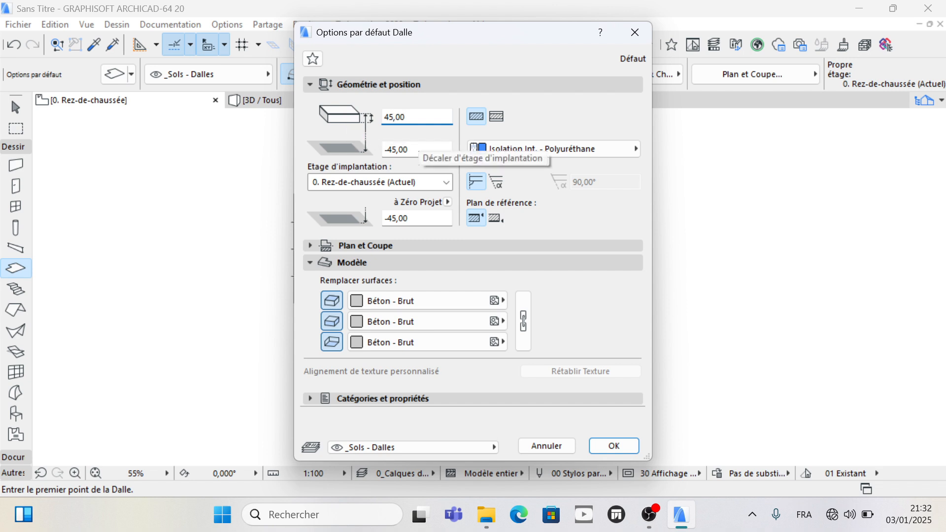
Step: Set the slab's home story offset to 0,00 and accept the default settings
{"action": "key", "text": "Tab"}
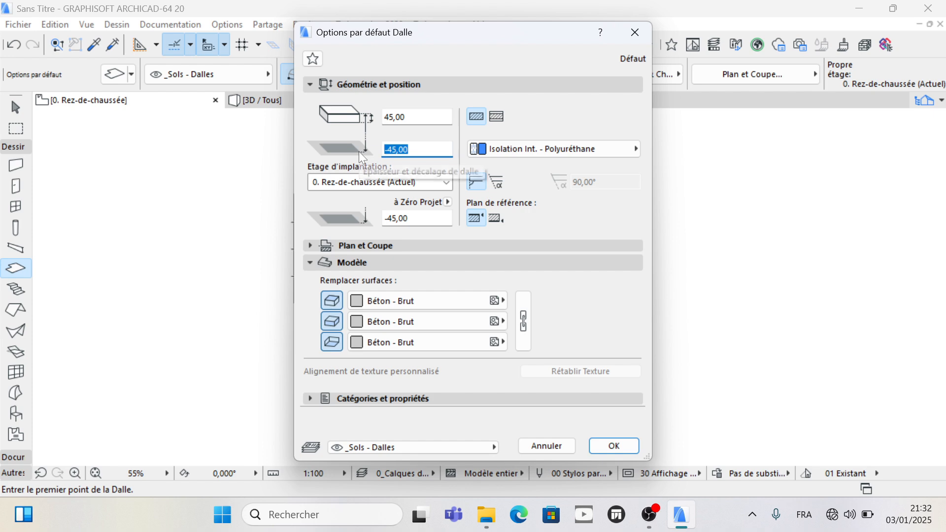
{"action": "type", "text": "0,00"}
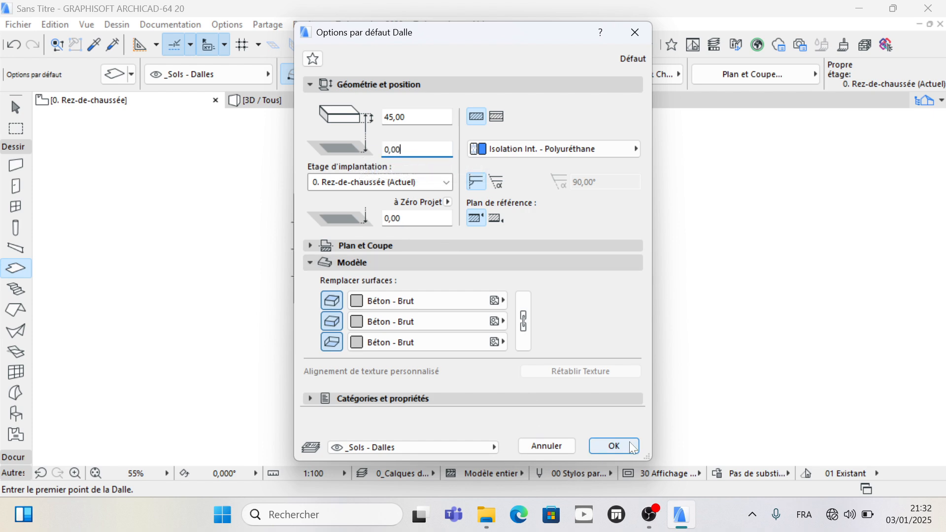
{"action": "left_click", "coordinate": [629, 441]}
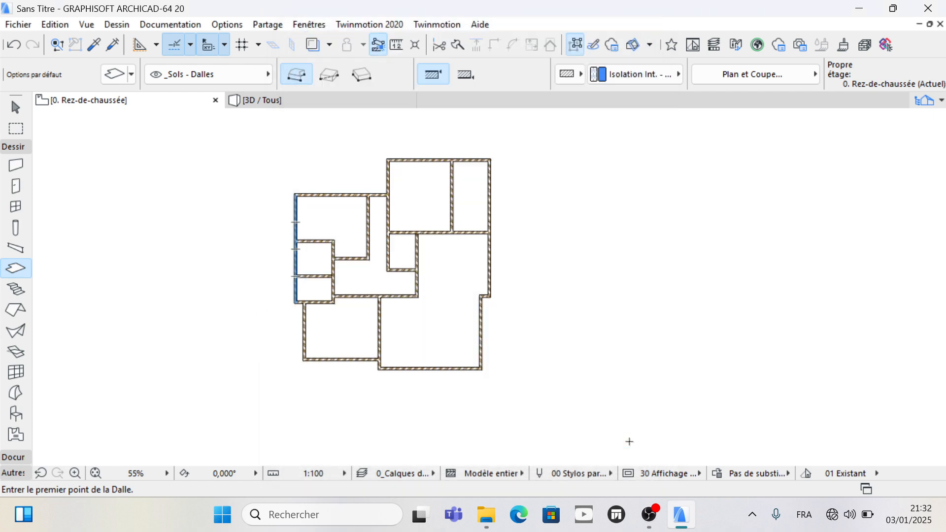
Step: View the -1. Sous-sol floor plan and return to the 0. Rez-de-chaussée plan
{"action": "right_click", "coordinate": [151, 102]}
{"action": "left_click", "coordinate": [217, 265]}
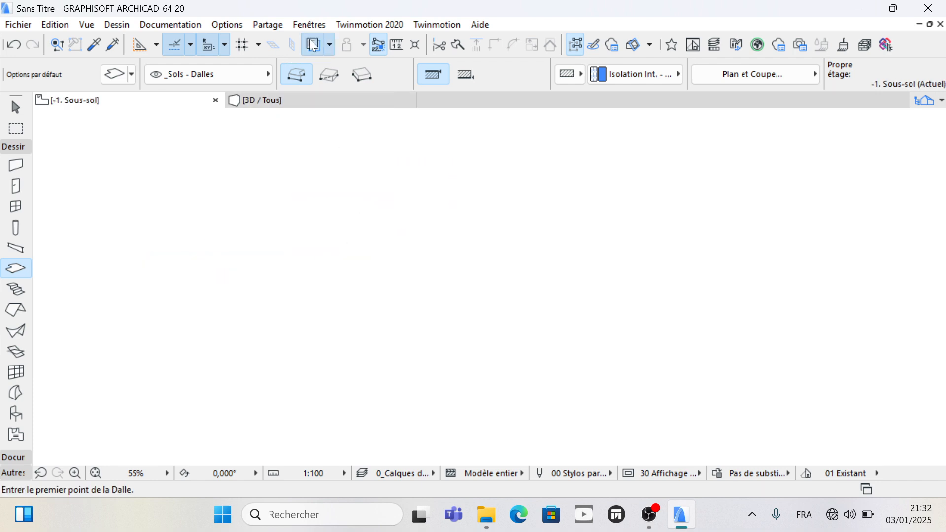
{"action": "right_click", "coordinate": [132, 106]}
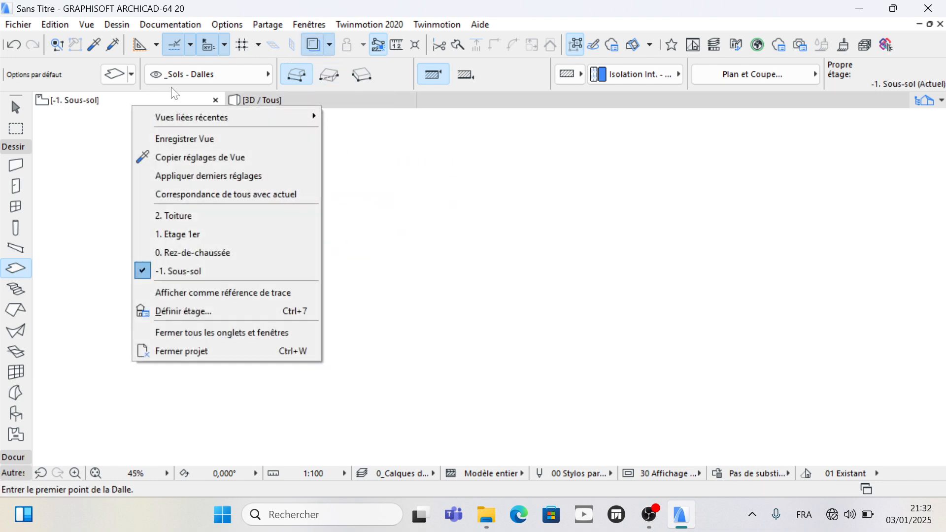
{"action": "left_click", "coordinate": [206, 250]}
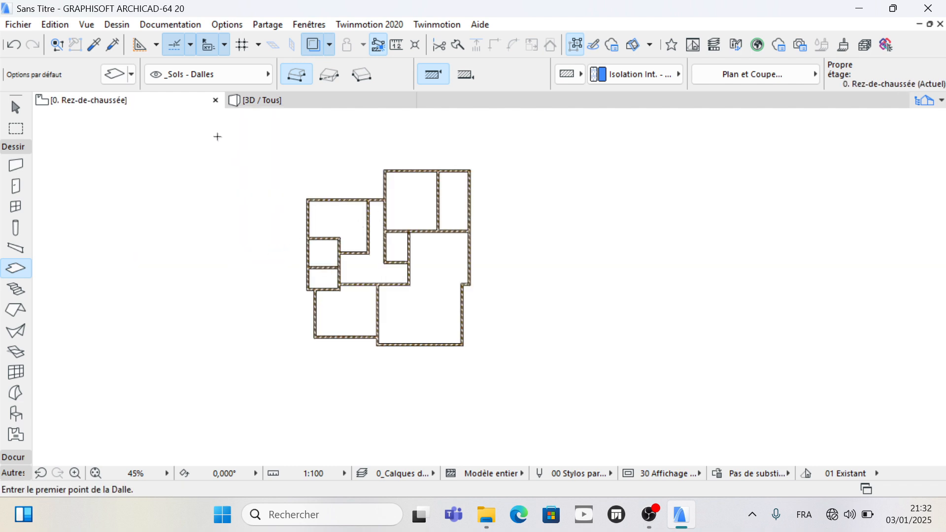
Step: Set the default slab's home story offset to -45,00 and accept the settings
{"action": "left_click", "coordinate": [117, 72]}
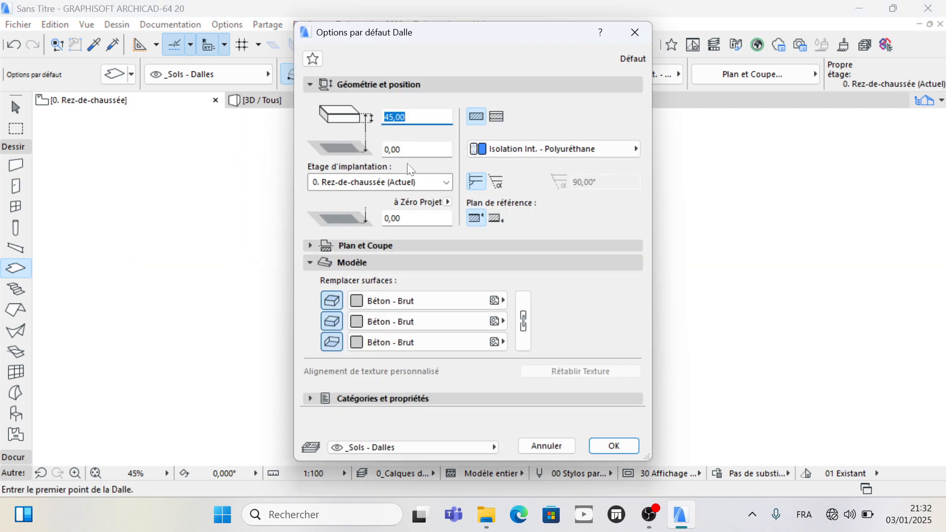
{"action": "left_click", "coordinate": [401, 149]}
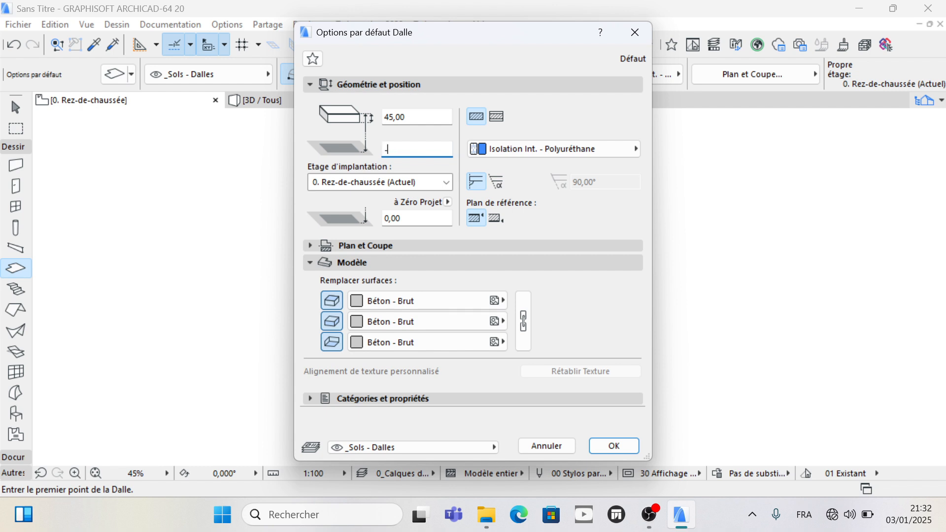
{"action": "type", "text": "-45,00"}
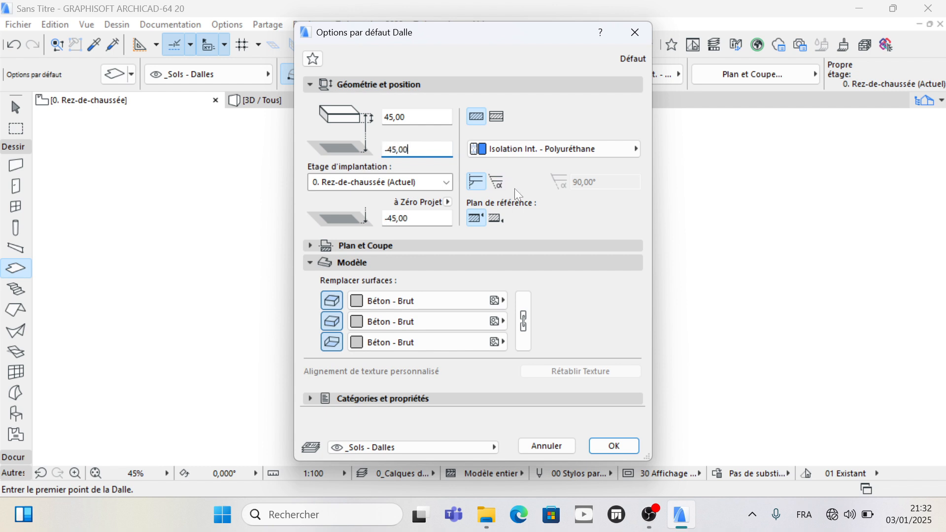
{"action": "left_click", "coordinate": [614, 445]}
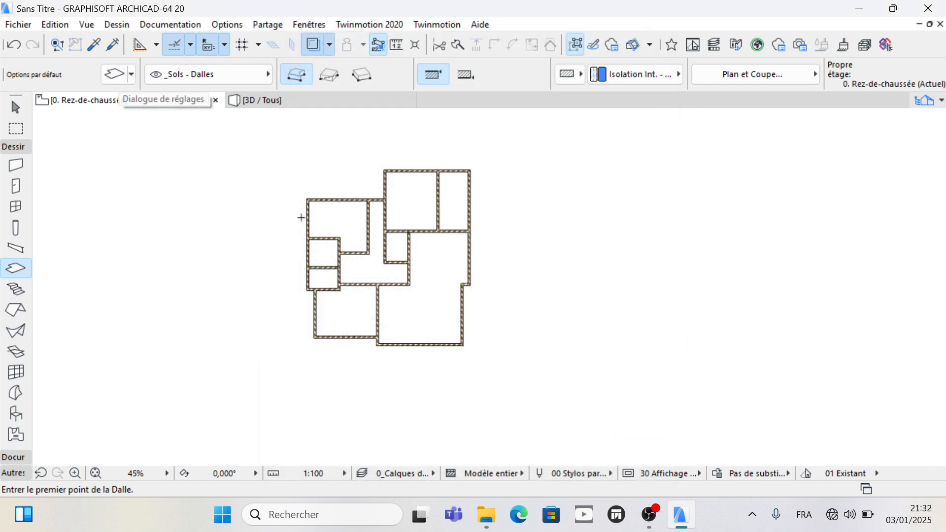
Step: Try to draw a rectangular slab along the outer edge of the wall above the upper-left rooms
{"action": "scroll", "coordinate": [307, 281], "scroll_direction": "up", "scroll_amount": 1}
{"action": "scroll", "coordinate": [307, 281], "scroll_direction": "up", "scroll_amount": 1}
{"action": "scroll", "coordinate": [333, 382], "scroll_direction": "down", "scroll_amount": 1}
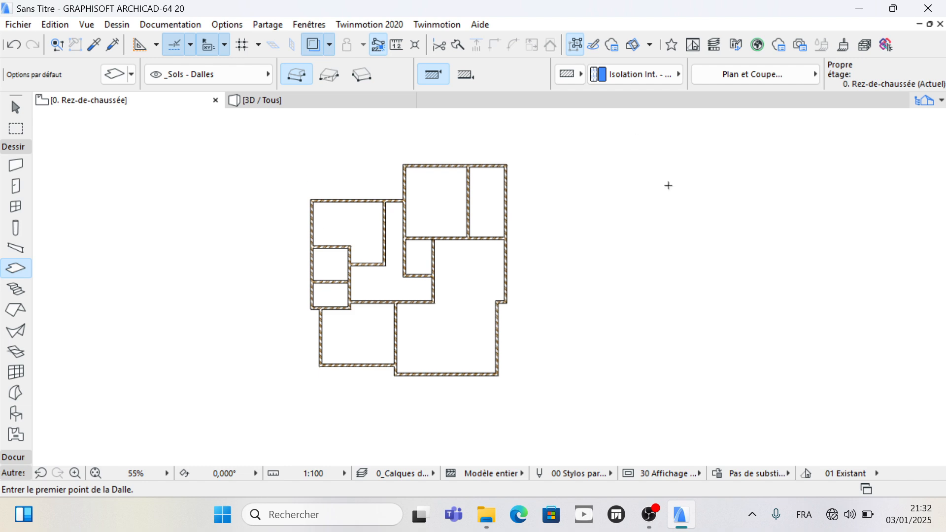
{"action": "scroll", "coordinate": [314, 180], "scroll_direction": "up", "scroll_amount": 4}
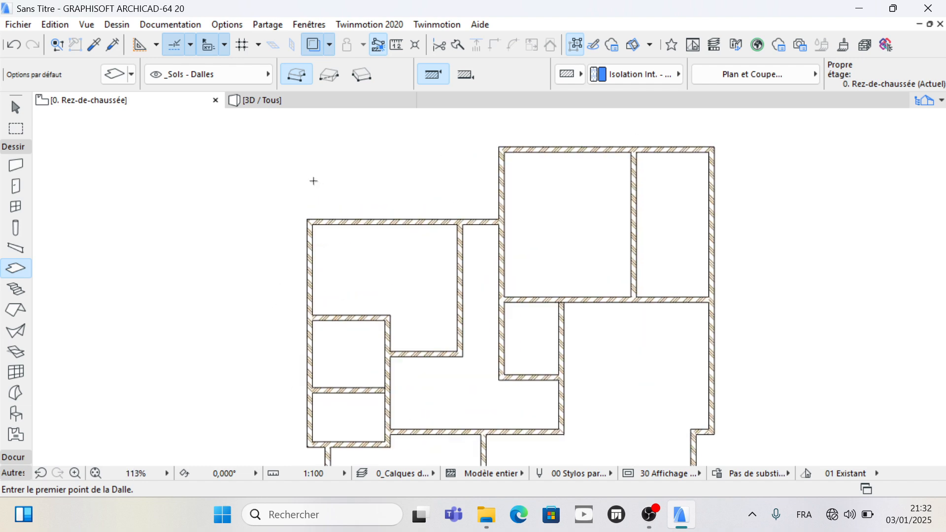
{"action": "left_click", "coordinate": [329, 75]}
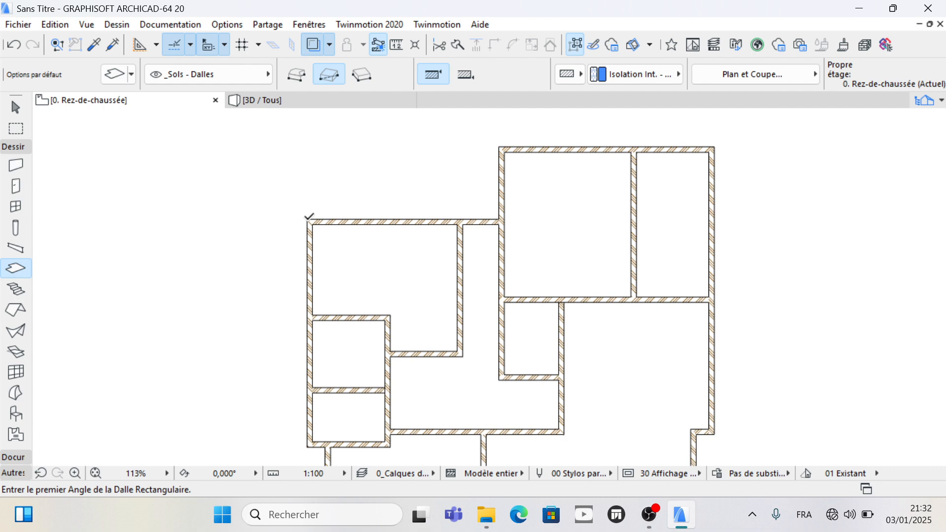
{"action": "scroll", "coordinate": [310, 217], "scroll_direction": "up", "scroll_amount": 5}
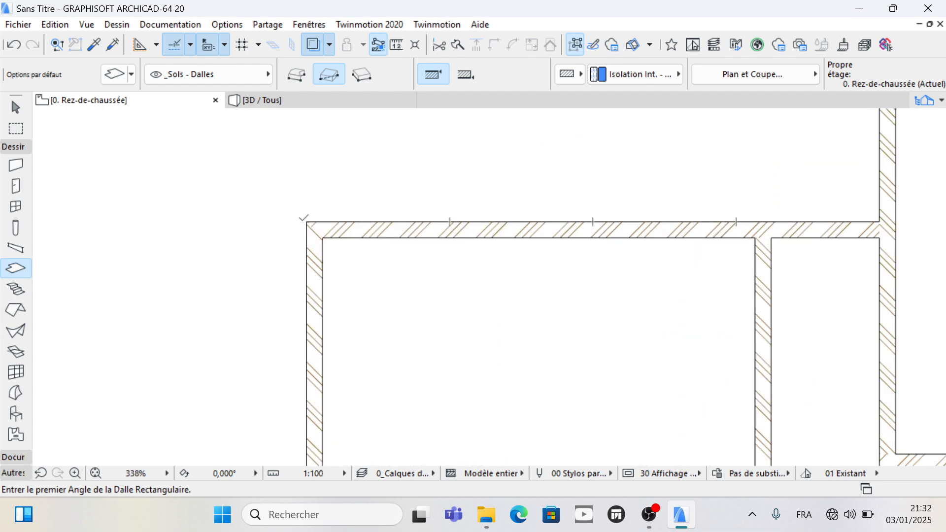
{"action": "left_click", "coordinate": [307, 222]}
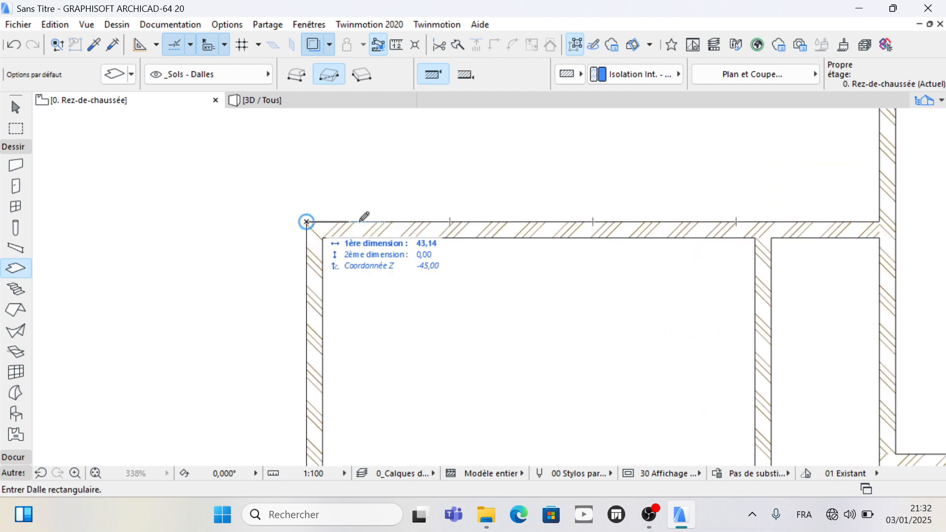
{"action": "left_click", "coordinate": [882, 220]}
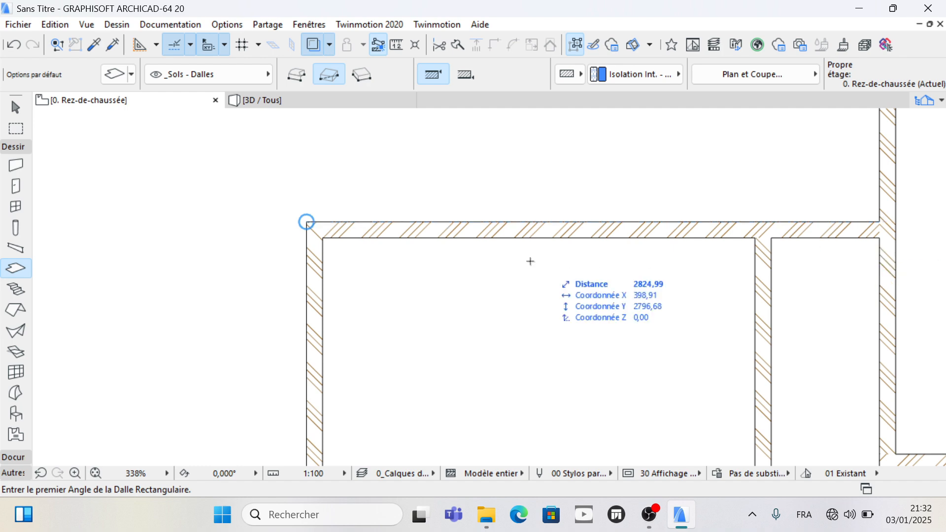
{"action": "scroll", "coordinate": [151, 230], "scroll_direction": "down", "scroll_amount": 2}
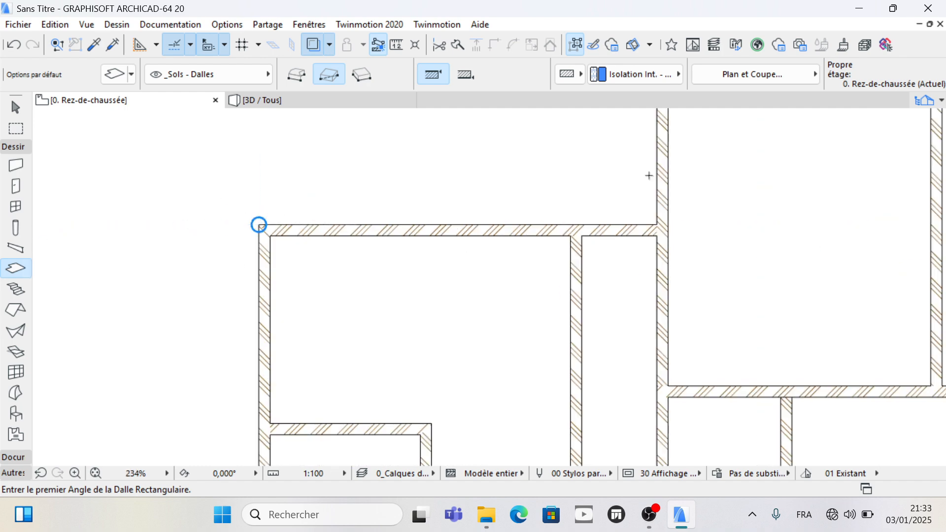
{"action": "left_click", "coordinate": [928, 102]}
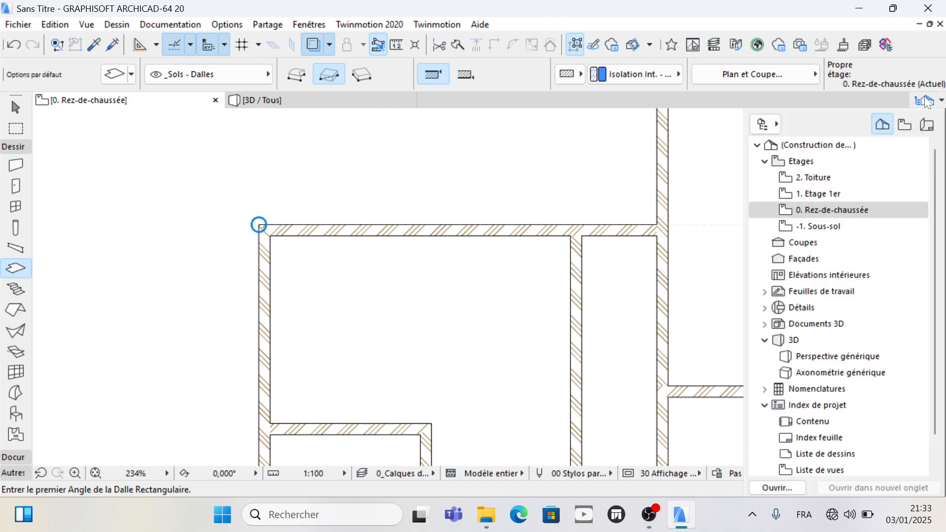
{"action": "left_click", "coordinate": [927, 102]}
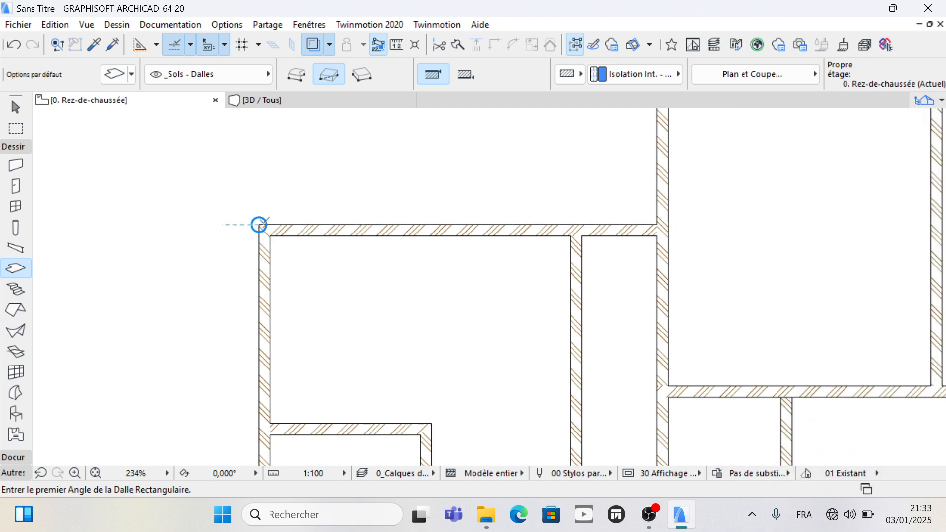
Step: With the polygonal slab method, trace the outline from the house's upper-left outer corner around the recess to the upper-right outer corner
{"action": "left_click", "coordinate": [350, 74]}
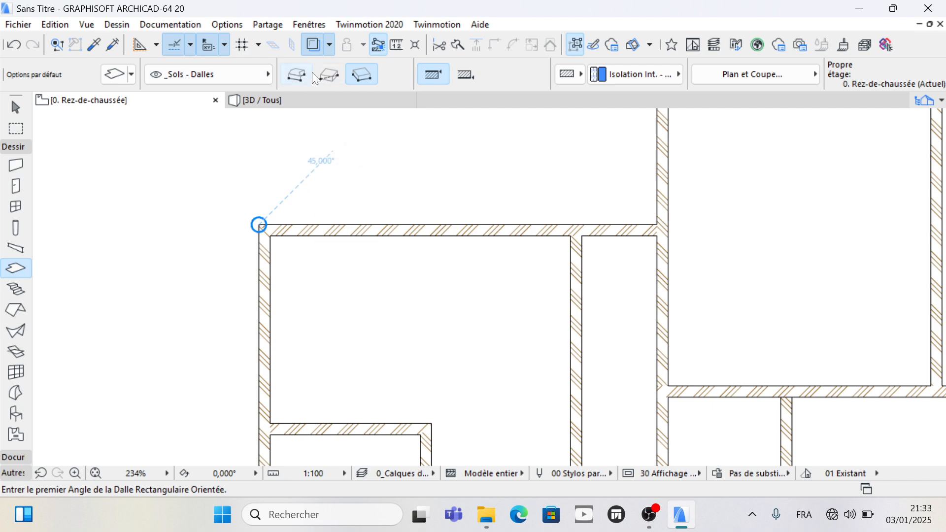
{"action": "left_click", "coordinate": [296, 78]}
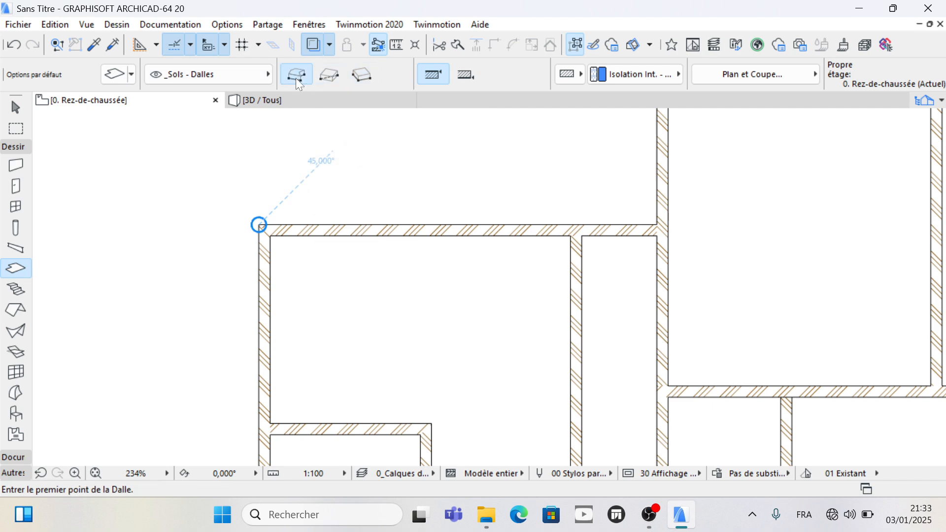
{"action": "left_click", "coordinate": [259, 224]}
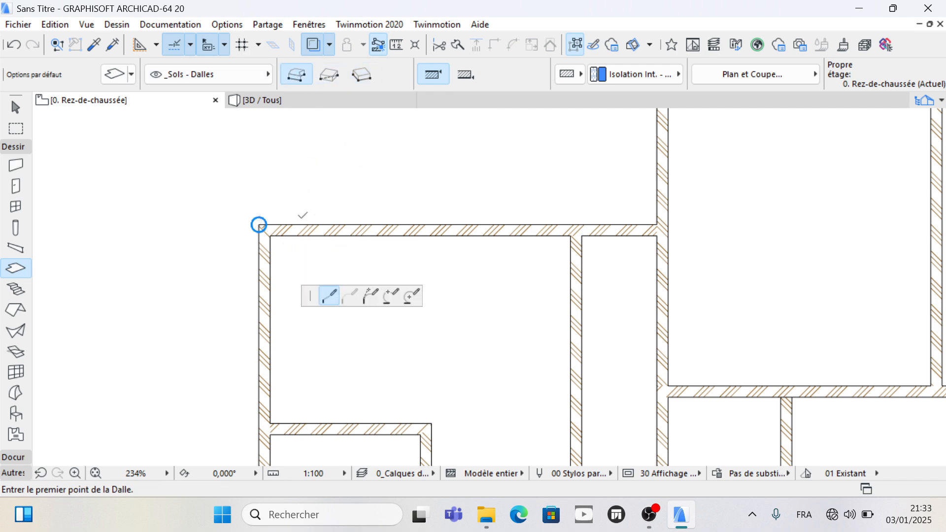
{"action": "left_click", "coordinate": [657, 225]}
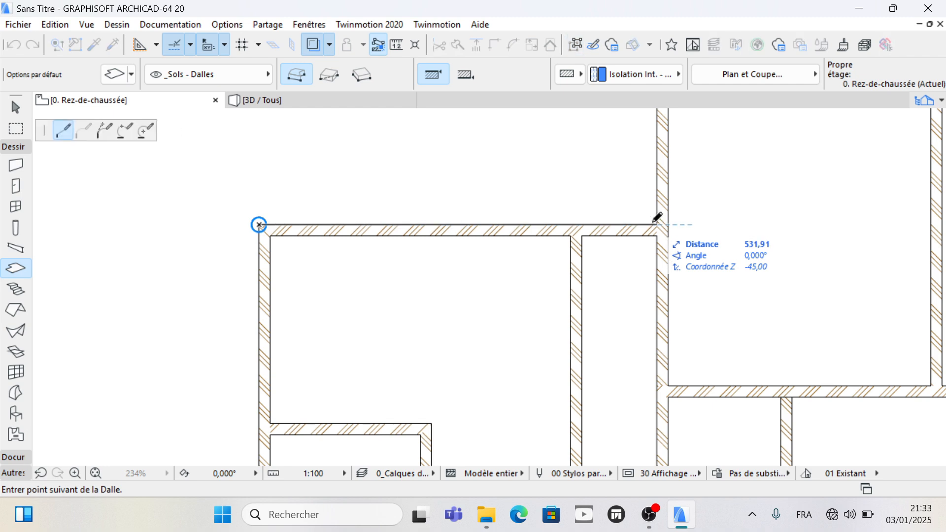
{"action": "scroll", "coordinate": [50, 261], "scroll_direction": "down", "scroll_amount": 2}
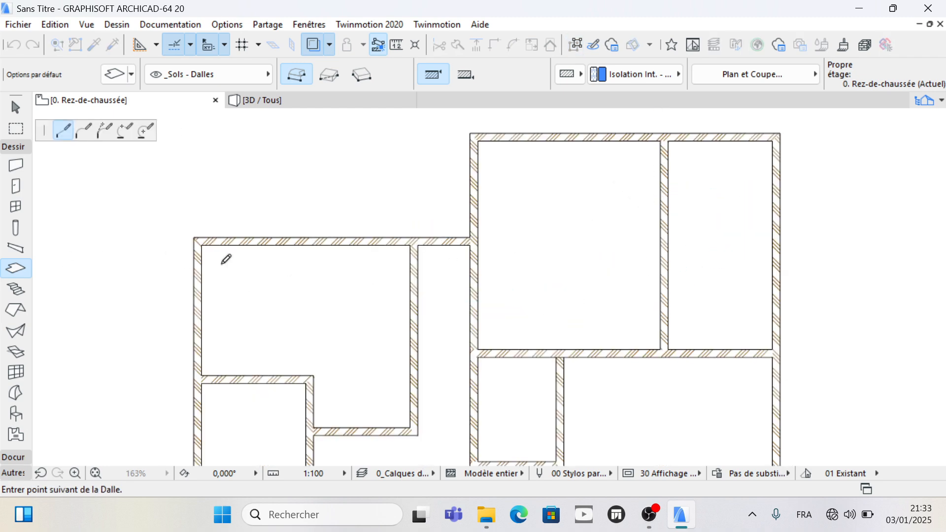
{"action": "left_click", "coordinate": [470, 133]}
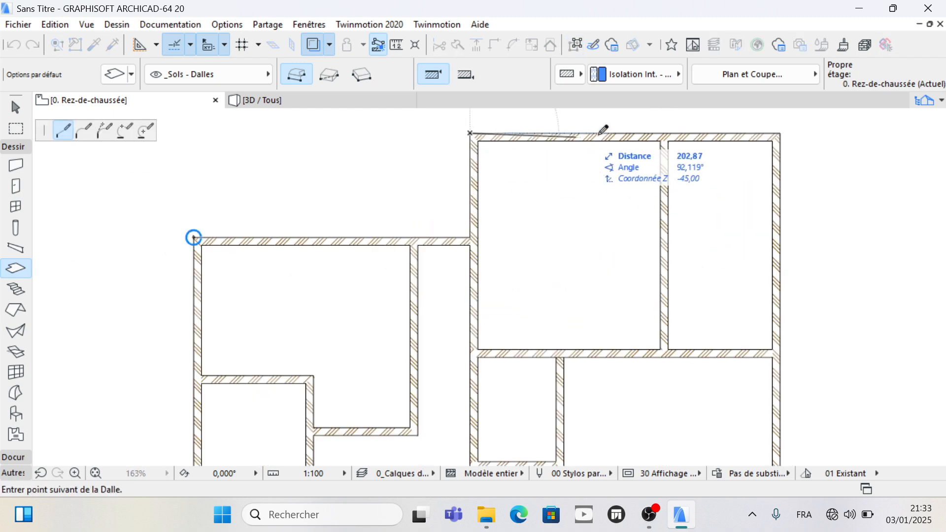
{"action": "left_click", "coordinate": [781, 132]}
Step: Continue the slab outline down the house's right side, following the wall jog, to the lower-right outer corner
{"action": "scroll", "coordinate": [796, 120], "scroll_direction": "down", "scroll_amount": 3}
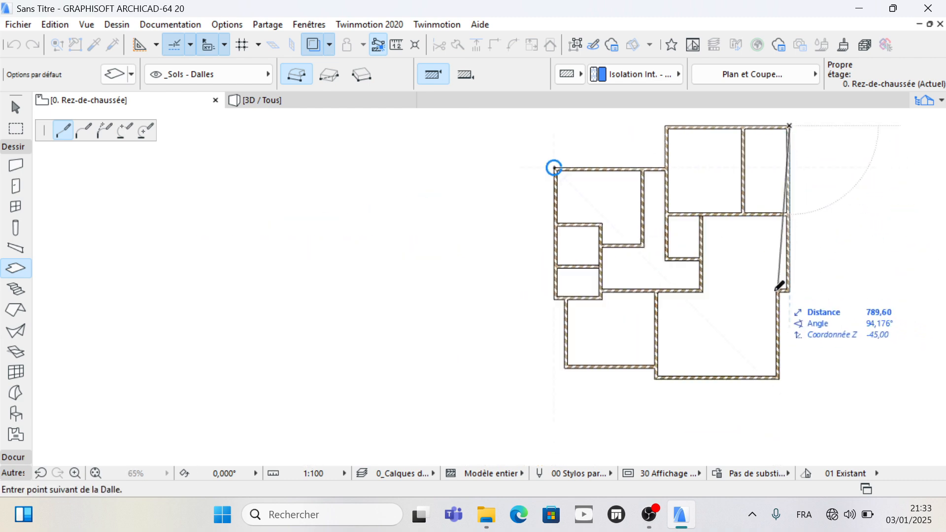
{"action": "scroll", "coordinate": [791, 294], "scroll_direction": "up", "scroll_amount": 3}
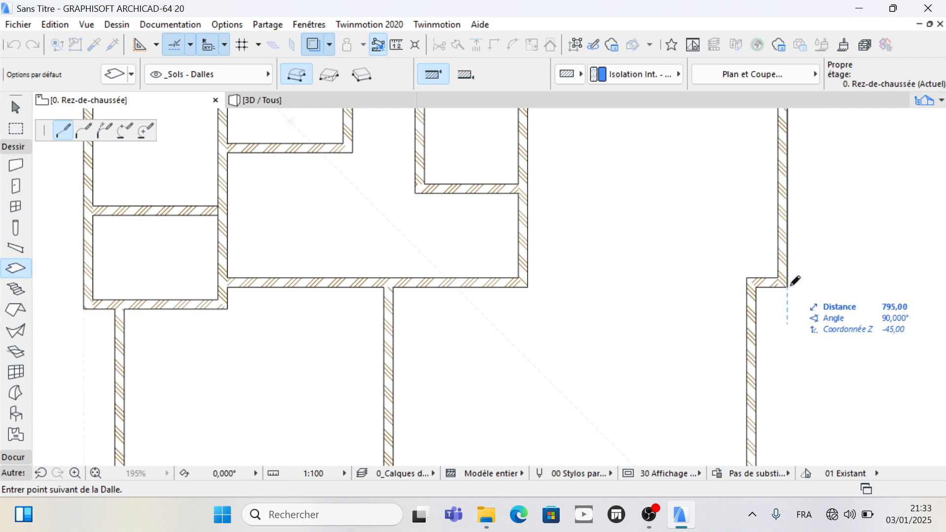
{"action": "left_click", "coordinate": [790, 286]}
{"action": "left_click", "coordinate": [757, 287]}
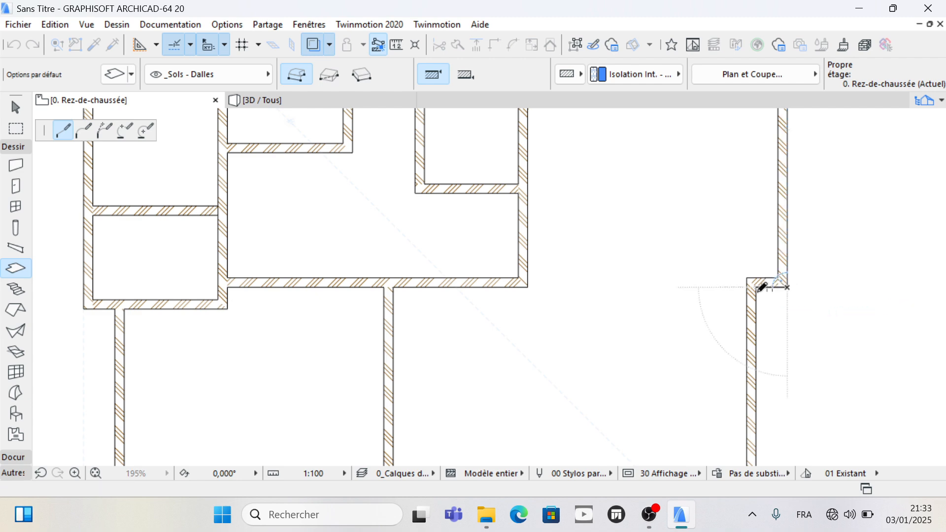
{"action": "scroll", "coordinate": [752, 192], "scroll_direction": "down", "scroll_amount": 3}
{"action": "scroll", "coordinate": [754, 296], "scroll_direction": "up", "scroll_amount": 4}
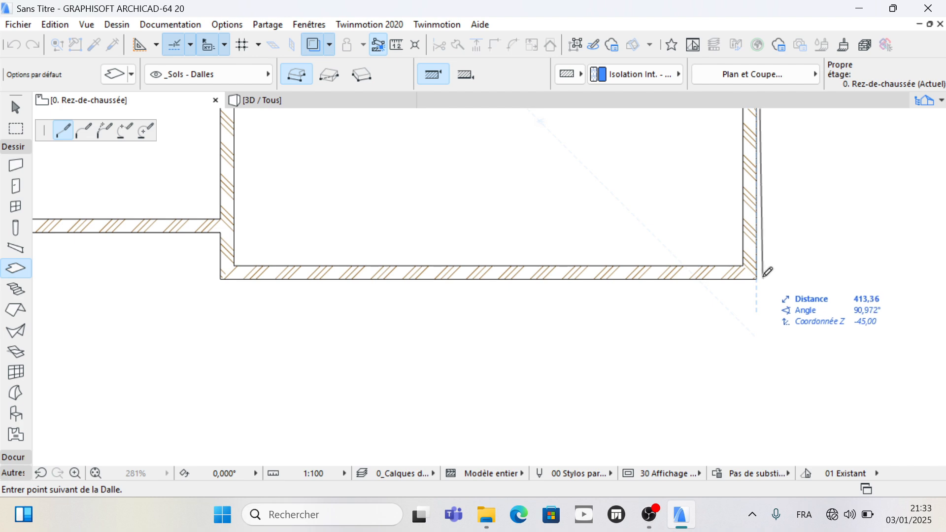
{"action": "key", "text": "Escape"}
{"action": "left_click", "coordinate": [757, 279]}
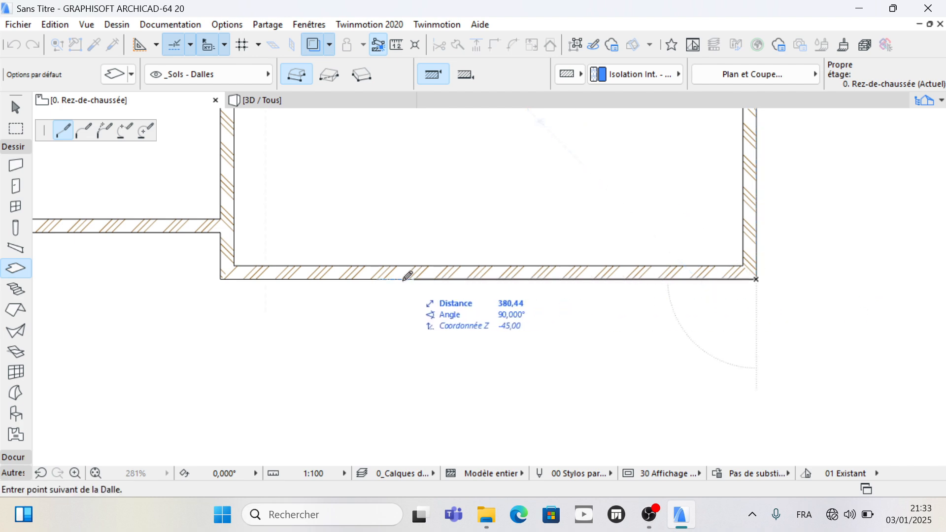
Step: Continue the slab outline along the bottom walls, following the jog, to the outer corner of the lower-left room
{"action": "left_click", "coordinate": [220, 279]}
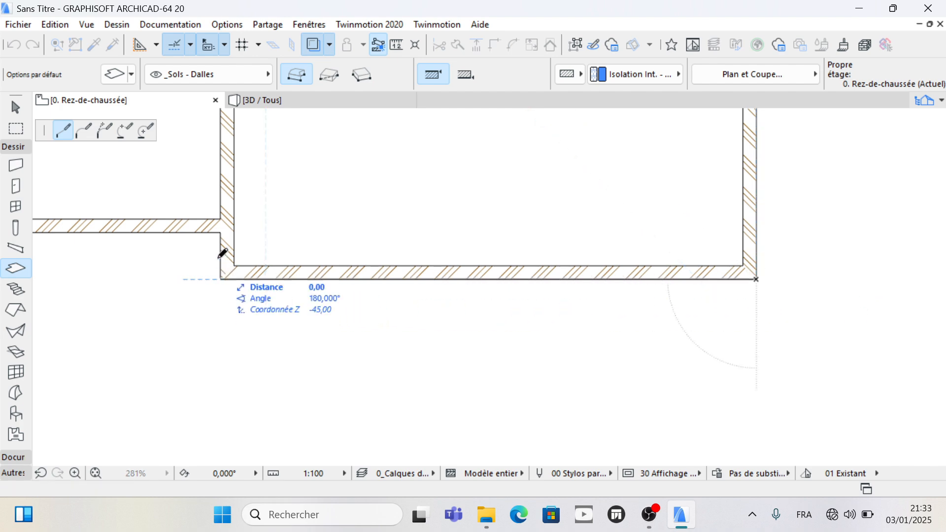
{"action": "left_click", "coordinate": [221, 232]}
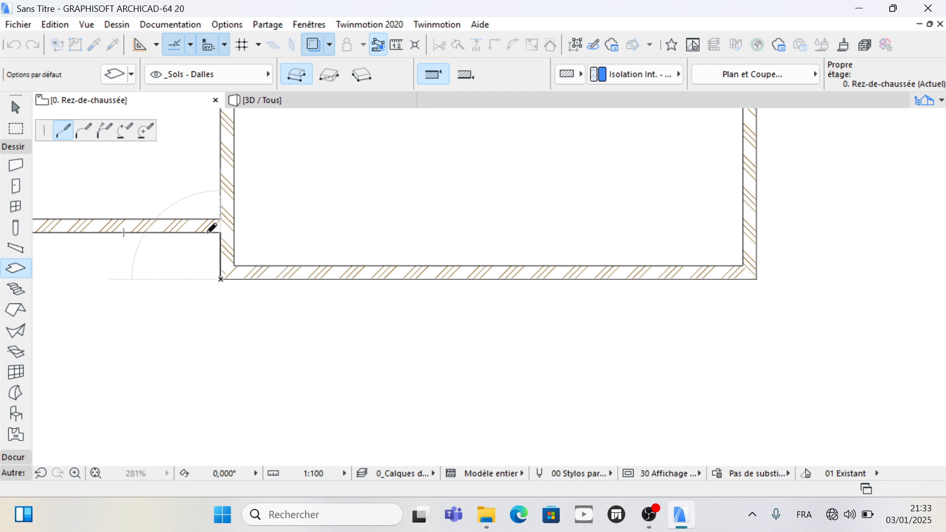
{"action": "scroll", "coordinate": [757, 278], "scroll_direction": "down", "scroll_amount": 3}
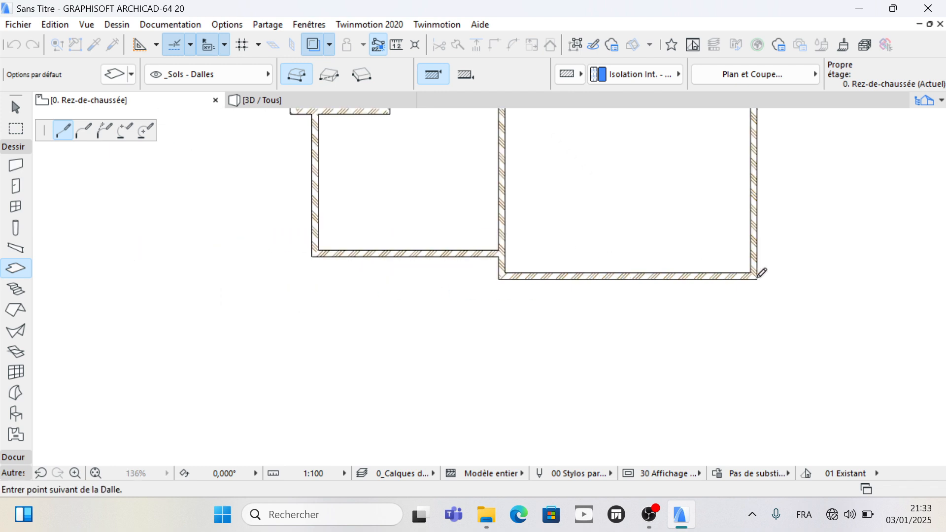
{"action": "scroll", "coordinate": [318, 253], "scroll_direction": "up", "scroll_amount": 5}
{"action": "left_click", "coordinate": [315, 260]}
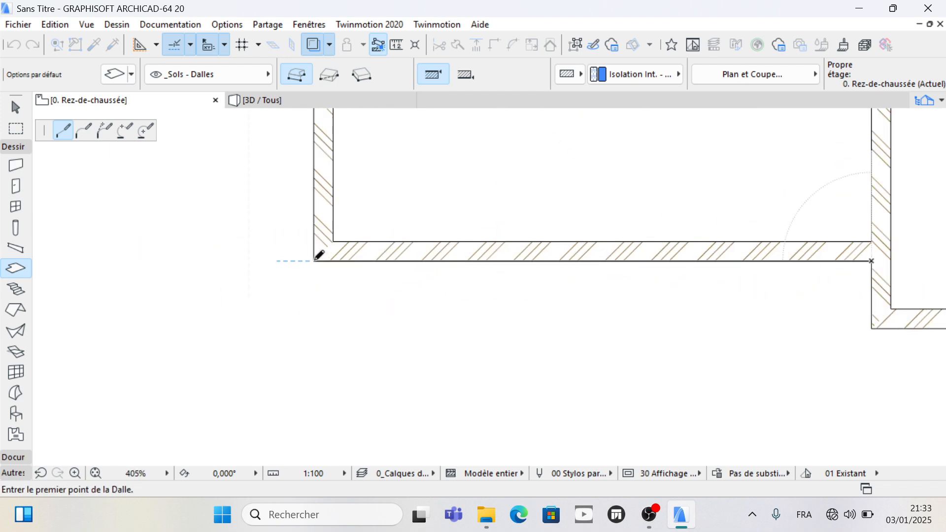
Step: Follow the left-side walls and their jog with the slab outline and close it at the starting corner
{"action": "scroll", "coordinate": [318, 339], "scroll_direction": "down", "scroll_amount": 7}
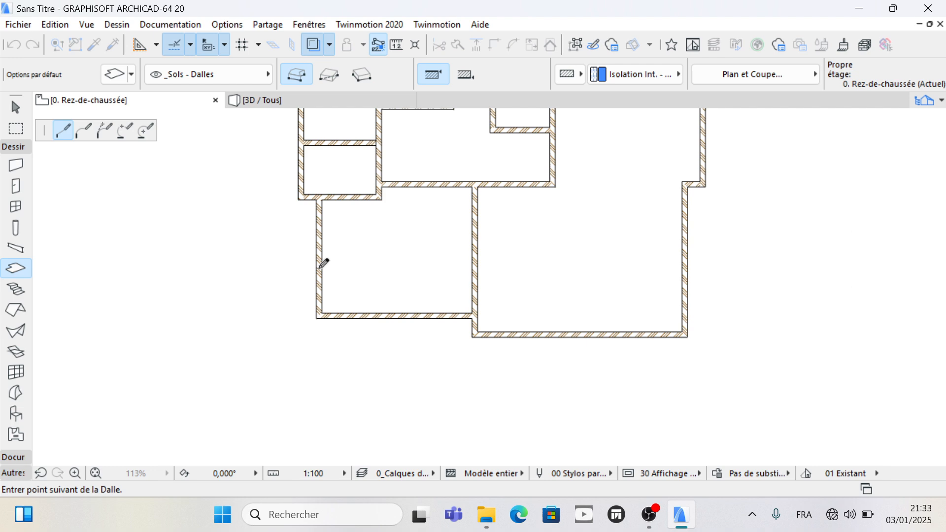
{"action": "scroll", "coordinate": [319, 196], "scroll_direction": "up", "scroll_amount": 4}
{"action": "left_click", "coordinate": [318, 202]}
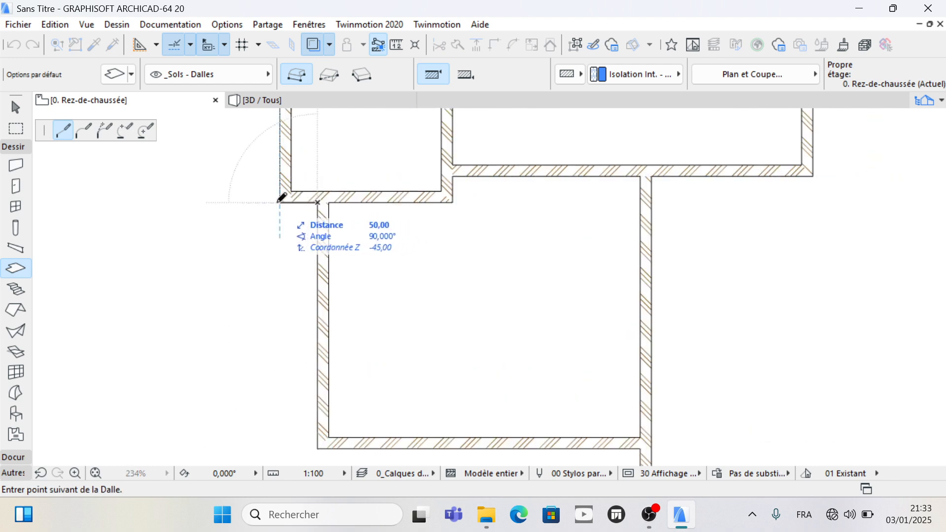
{"action": "scroll", "coordinate": [291, 325], "scroll_direction": "down", "scroll_amount": 7}
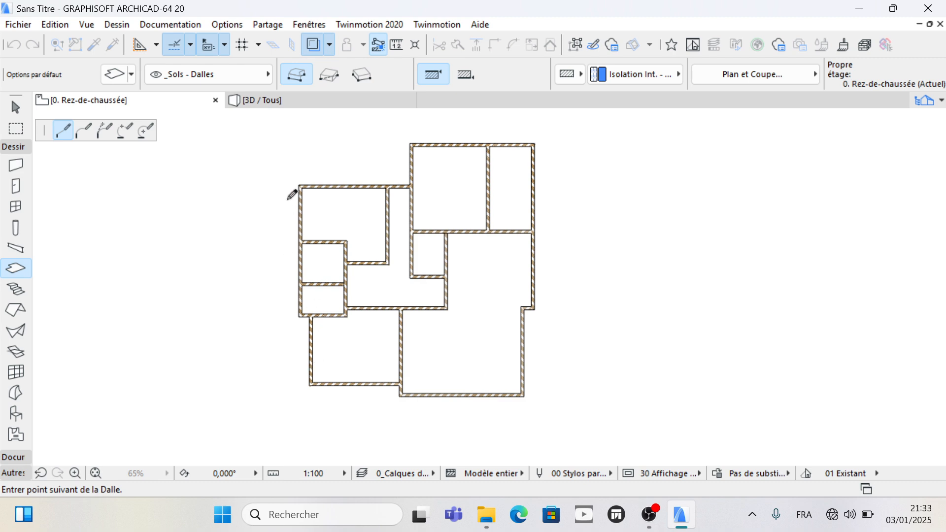
{"action": "scroll", "coordinate": [300, 182], "scroll_direction": "up", "scroll_amount": 7}
{"action": "left_click", "coordinate": [305, 184]}
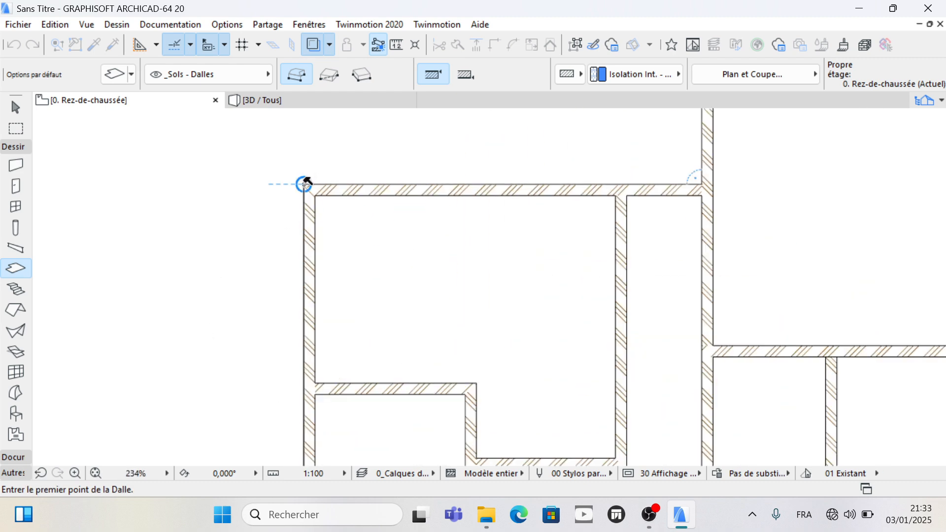
Step: In the 3D view, select the floor slab and set its offset from the home-storey reference plane to 0
{"action": "left_click", "coordinate": [313, 102]}
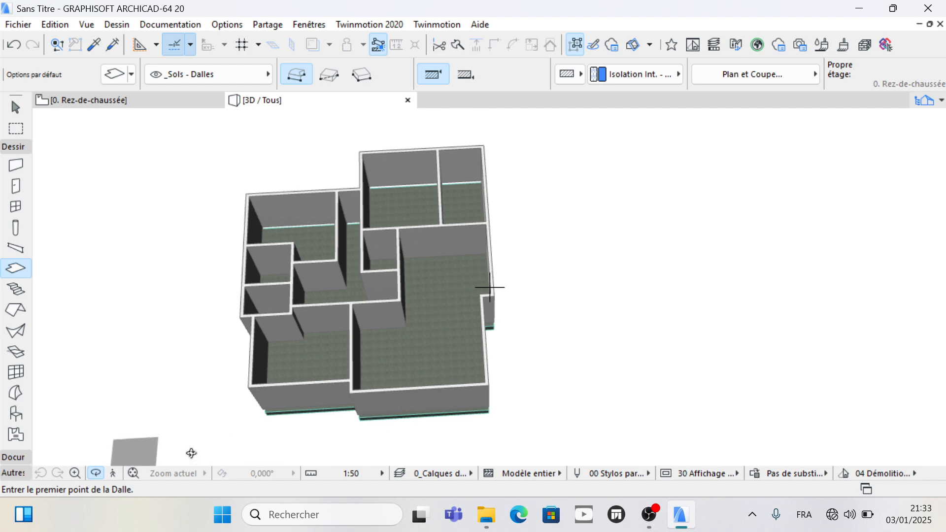
{"action": "left_click_drag", "start_coordinate": [191, 453], "coordinate": [405, 323]}
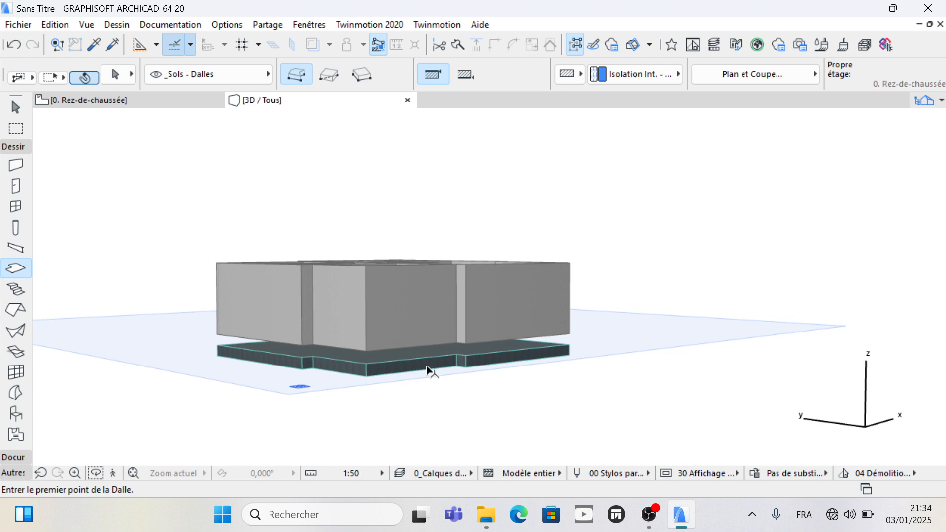
{"action": "left_click", "coordinate": [427, 370], "text": "shift"}
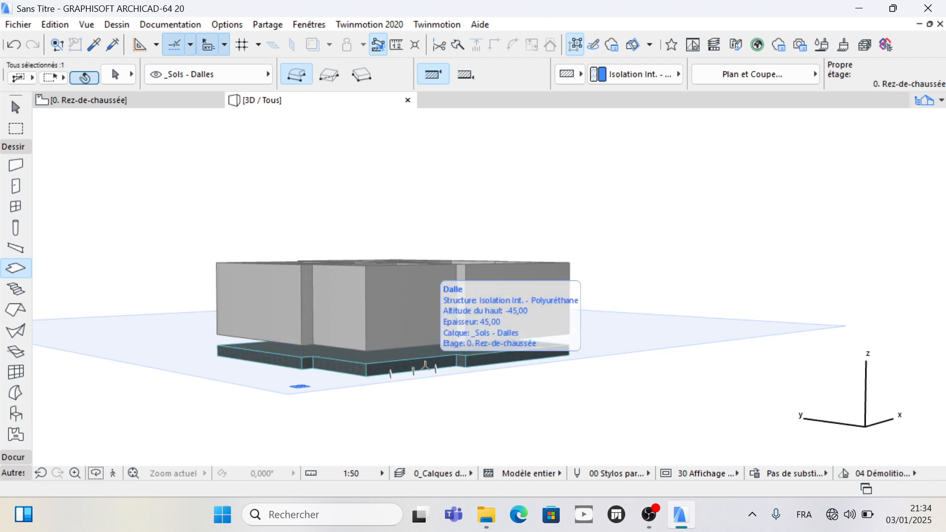
{"action": "scroll", "coordinate": [675, 86], "scroll_direction": "down", "scroll_amount": 6}
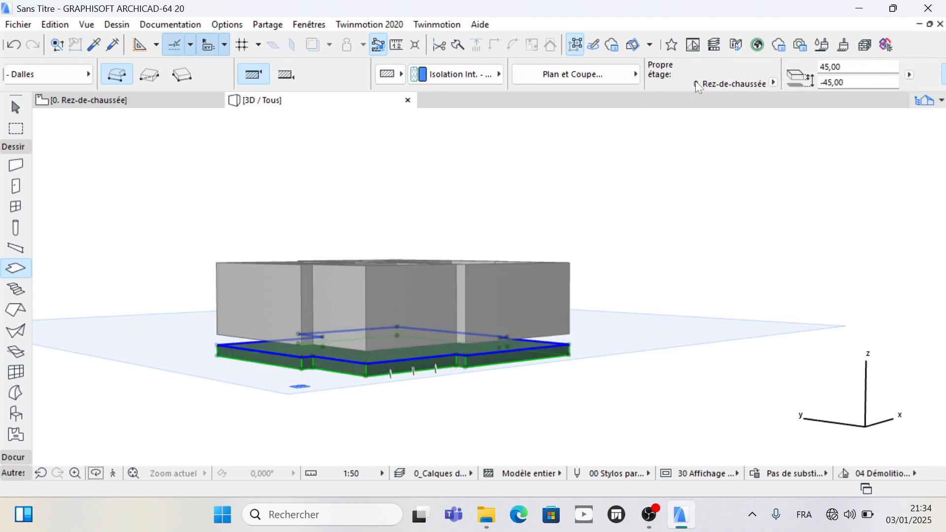
{"action": "scroll", "coordinate": [765, 79], "scroll_direction": "down", "scroll_amount": 2}
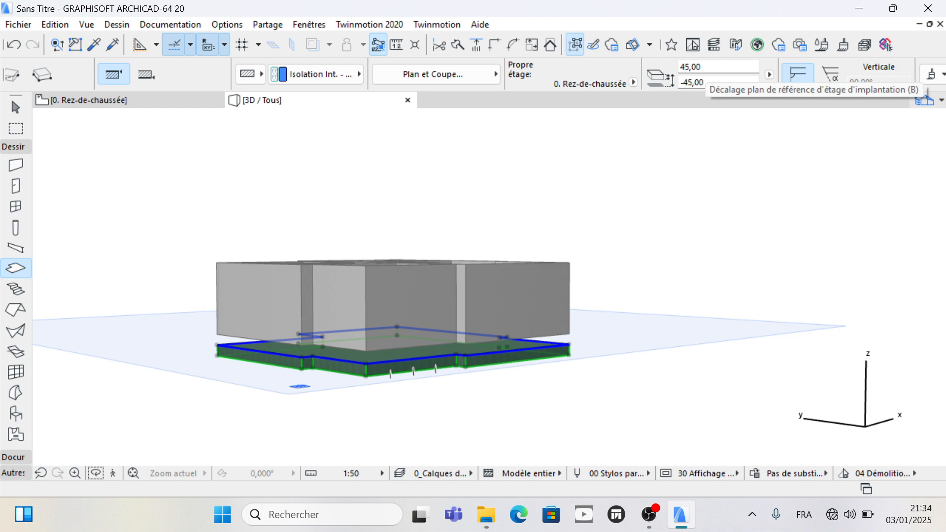
{"action": "left_click", "coordinate": [702, 81]}
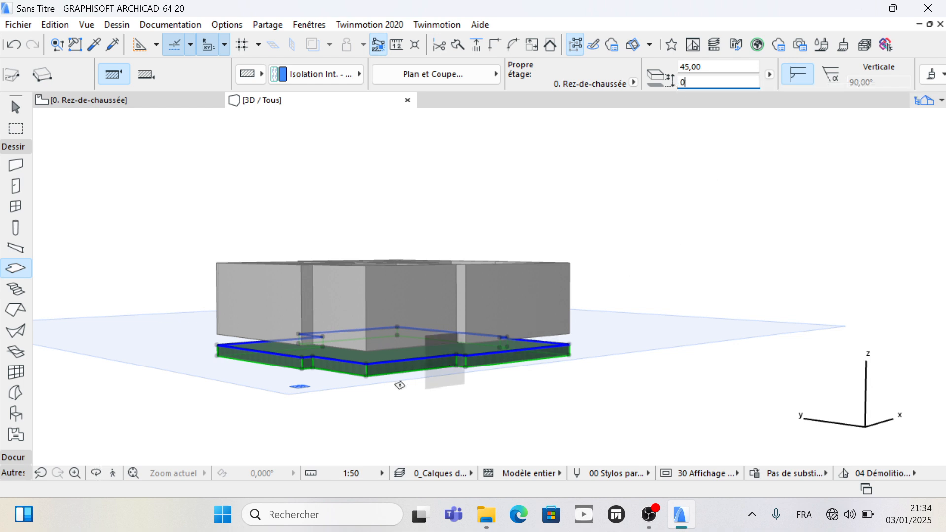
{"action": "type", "text": "0"}
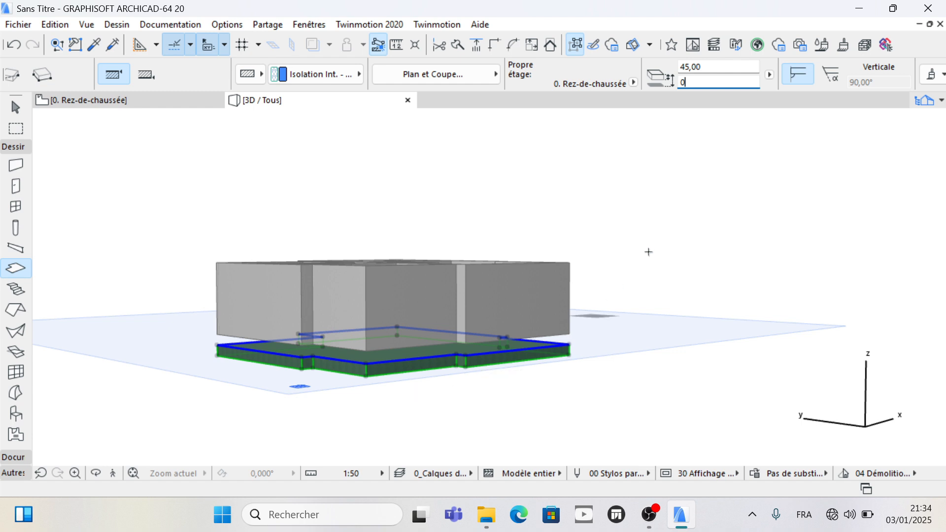
{"action": "key", "text": "Return"}
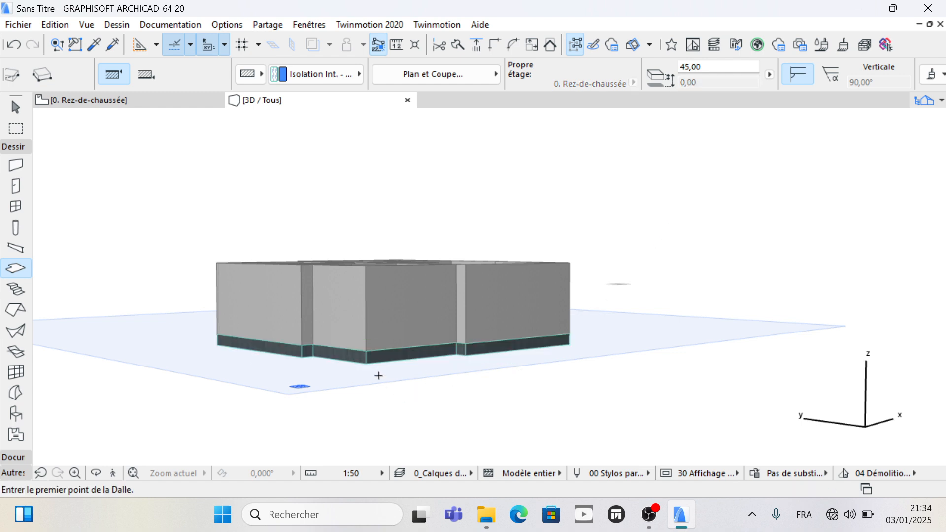
{"action": "scroll", "coordinate": [269, 424], "scroll_direction": "down", "scroll_amount": 1}
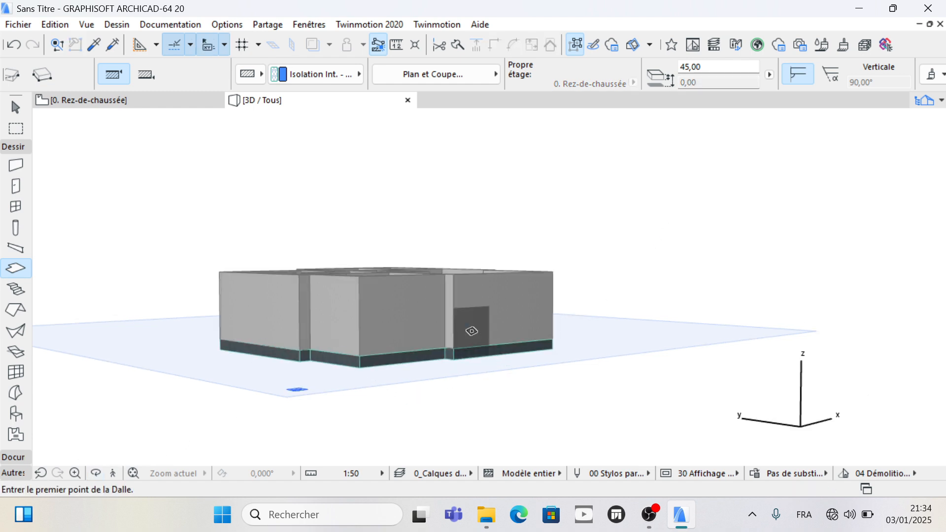
{"action": "left_click", "coordinate": [471, 331]}
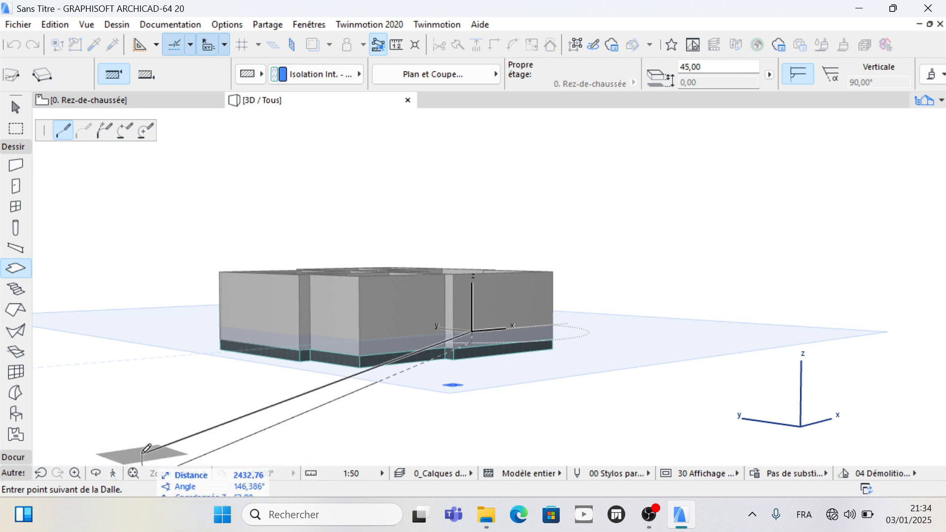
{"action": "key", "text": "Escape"}
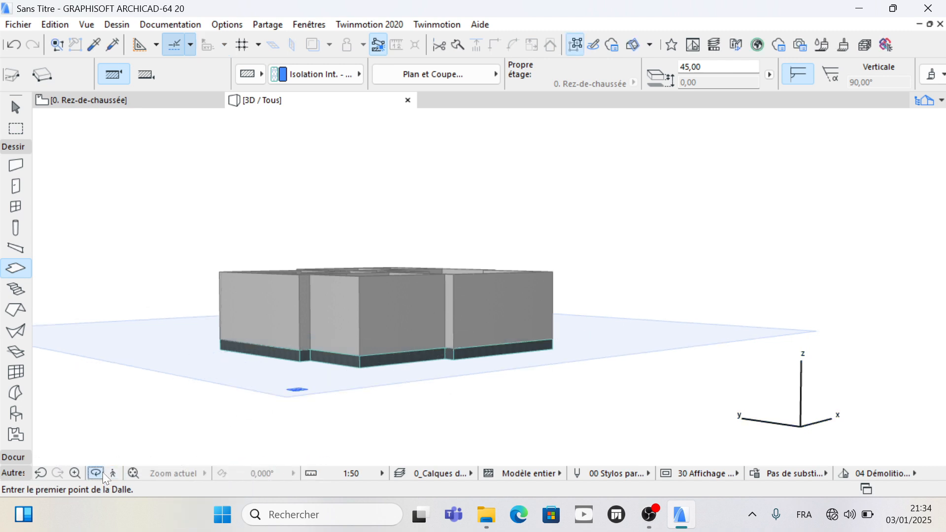
{"action": "left_click_drag", "start_coordinate": [339, 351], "coordinate": [568, 150]}
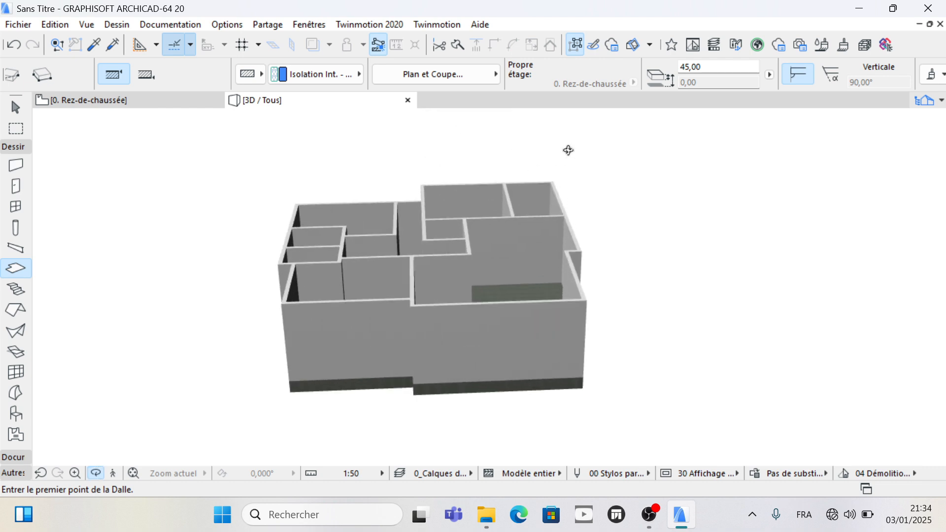
Step: On the ground-floor plan, set the default door to Porte arche double 20 with a width of 120
{"action": "left_click", "coordinate": [17, 186]}
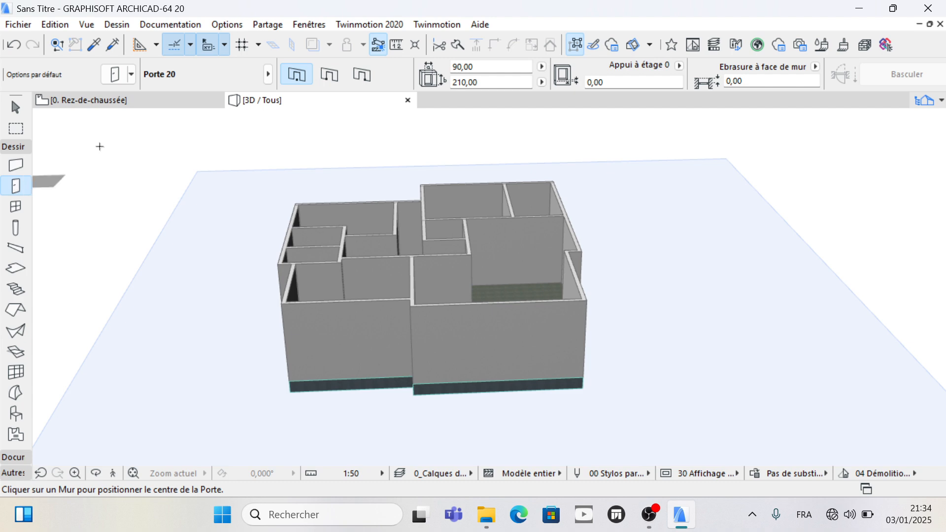
{"action": "left_click", "coordinate": [131, 102]}
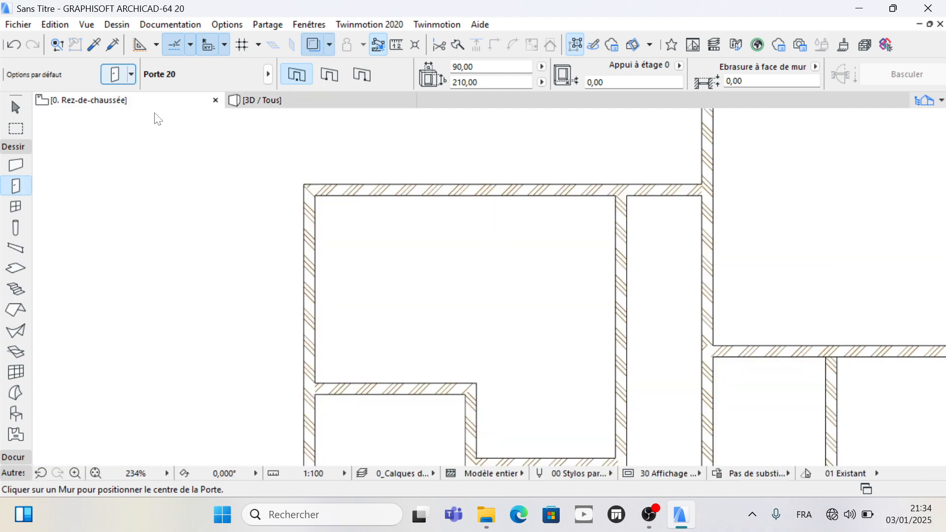
{"action": "scroll", "coordinate": [315, 149], "scroll_direction": "down", "scroll_amount": 4}
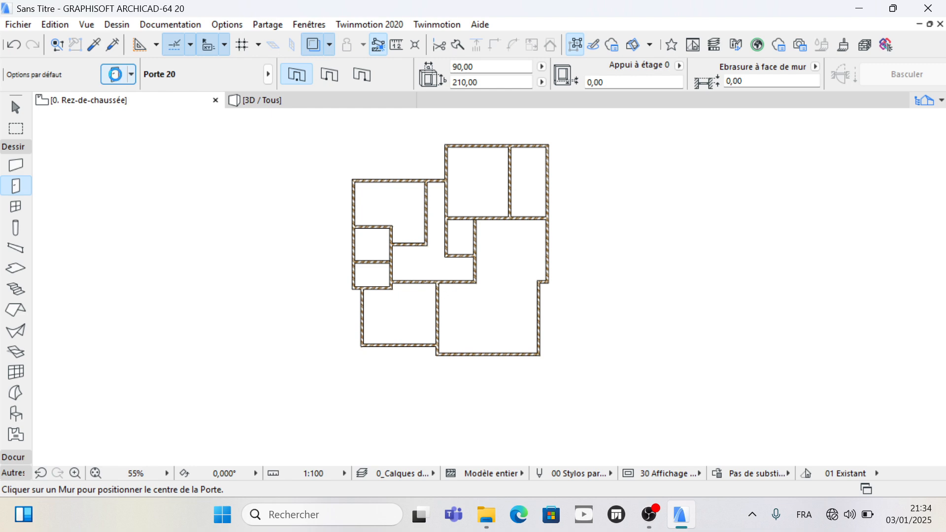
{"action": "left_click", "coordinate": [114, 75]}
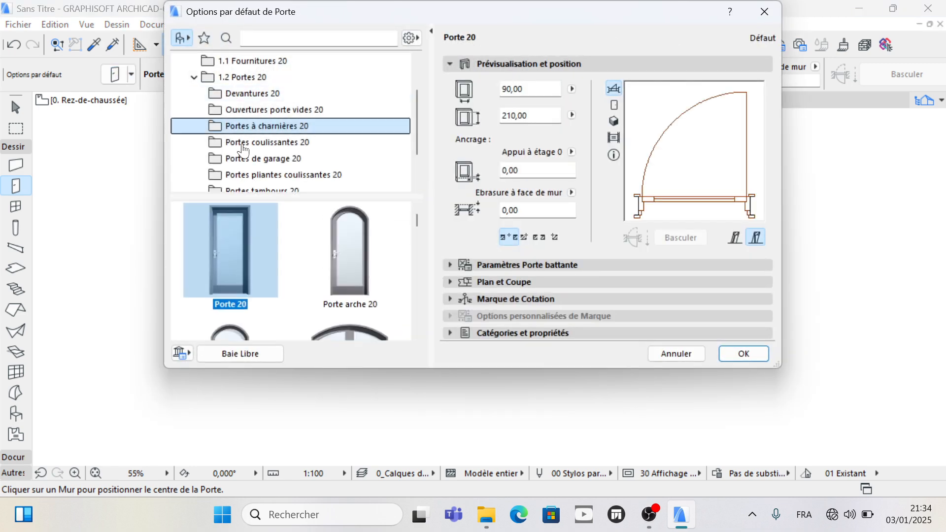
{"action": "scroll", "coordinate": [274, 257], "scroll_direction": "down", "scroll_amount": 3}
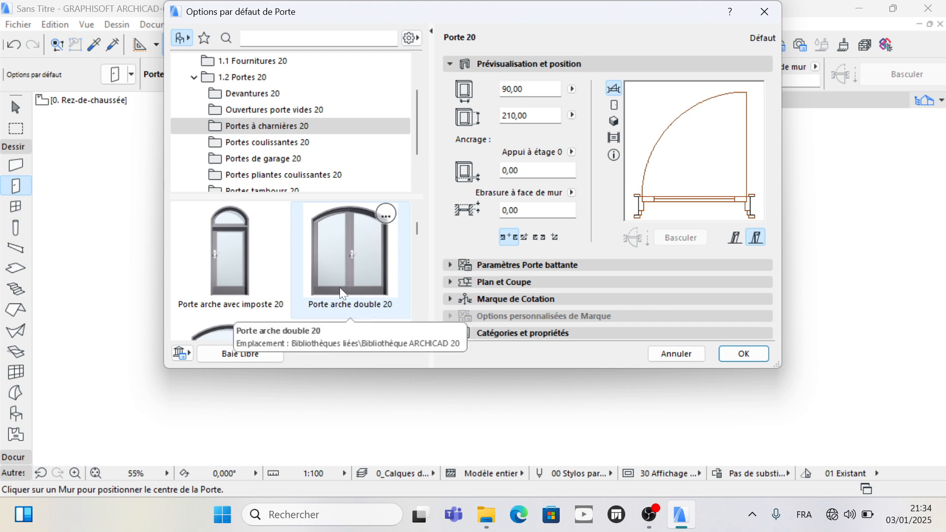
{"action": "scroll", "coordinate": [363, 296], "scroll_direction": "up", "scroll_amount": 1}
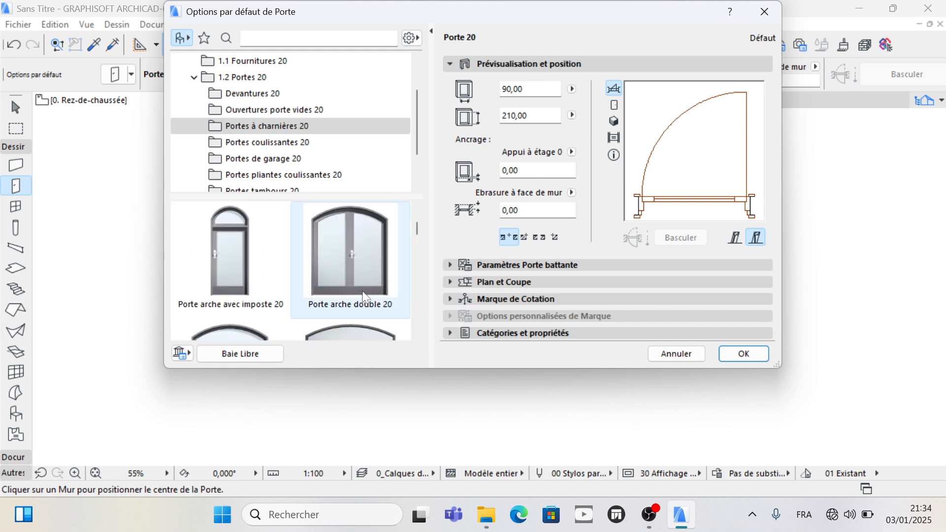
{"action": "left_click", "coordinate": [338, 259]}
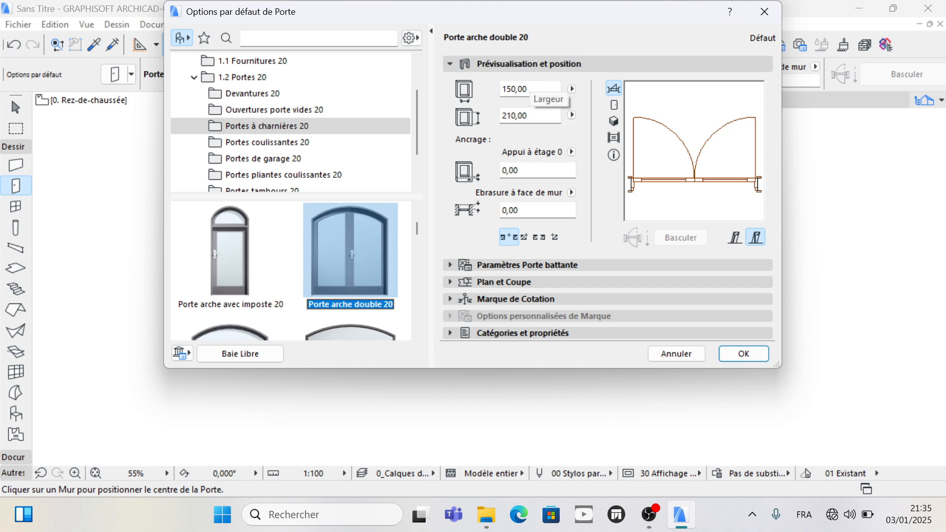
{"action": "left_click", "coordinate": [552, 88]}
{"action": "type", "text": "1"}
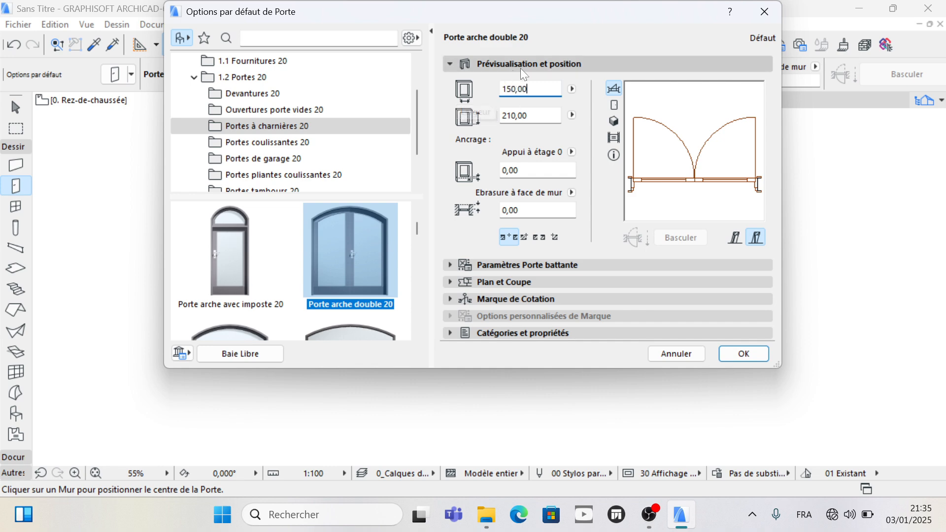
Step: In the hinged-door parameters, keep the leaf type Pas de grille and choose Poignée 5 as the handle
{"action": "left_click", "coordinate": [537, 265]}
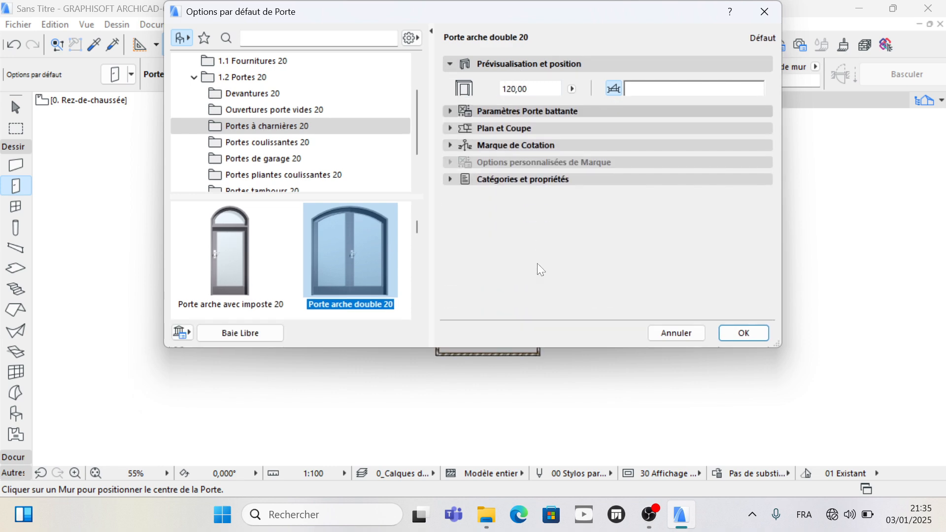
{"action": "left_click", "coordinate": [516, 208]}
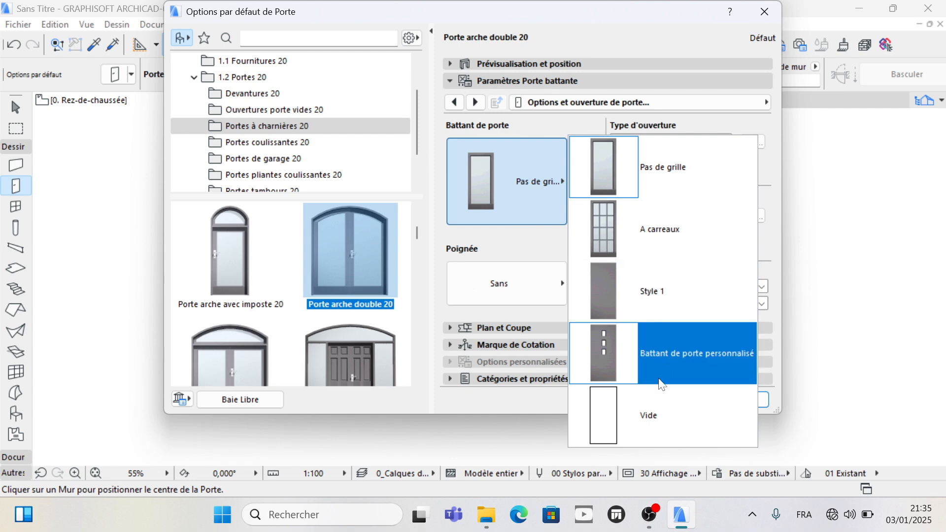
{"action": "left_click", "coordinate": [627, 166]}
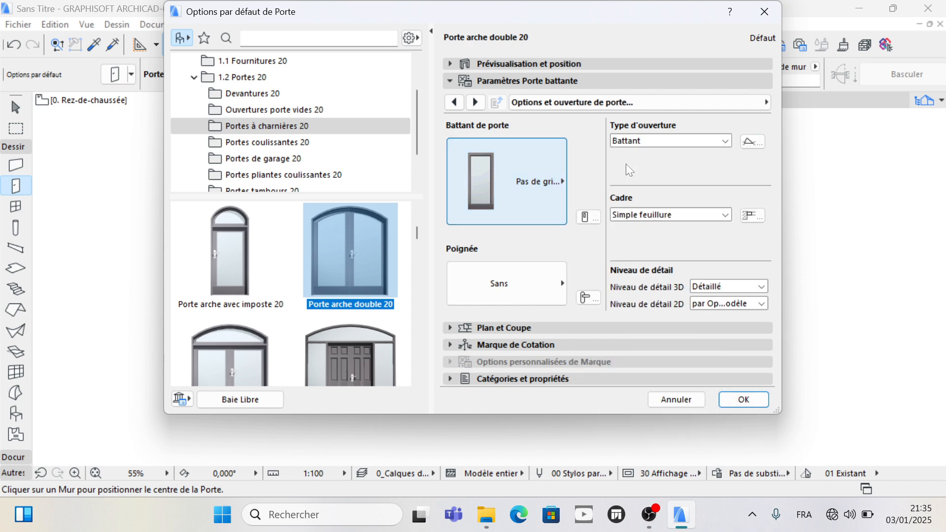
{"action": "left_click", "coordinate": [490, 274]}
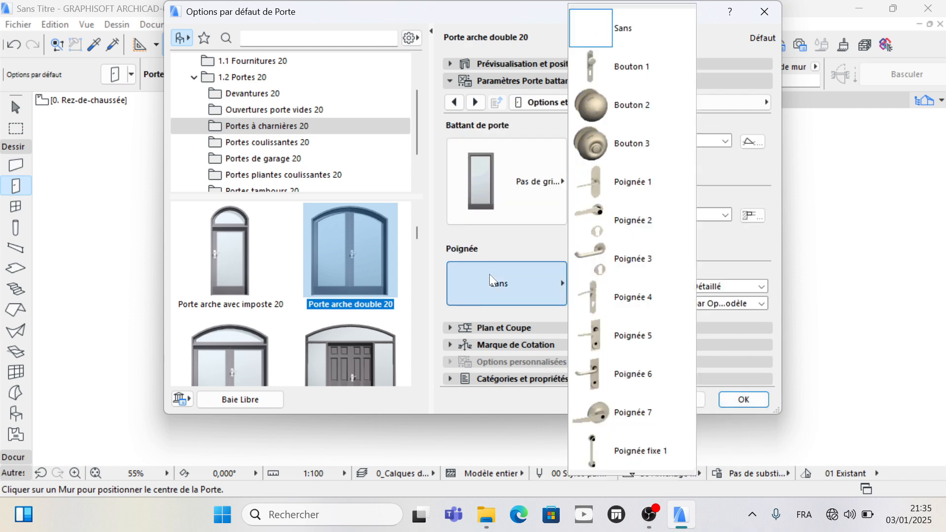
{"action": "scroll", "coordinate": [660, 335], "scroll_direction": "down", "scroll_amount": 4}
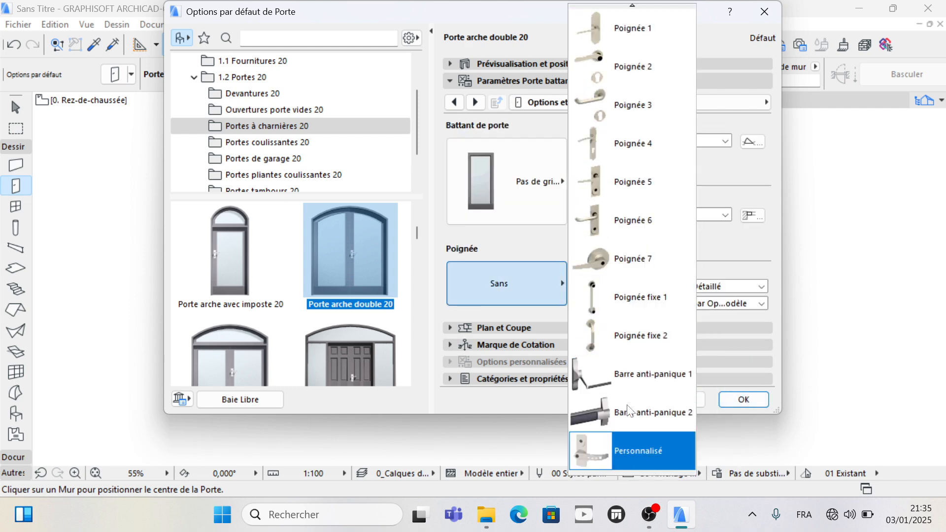
{"action": "left_click", "coordinate": [641, 174]}
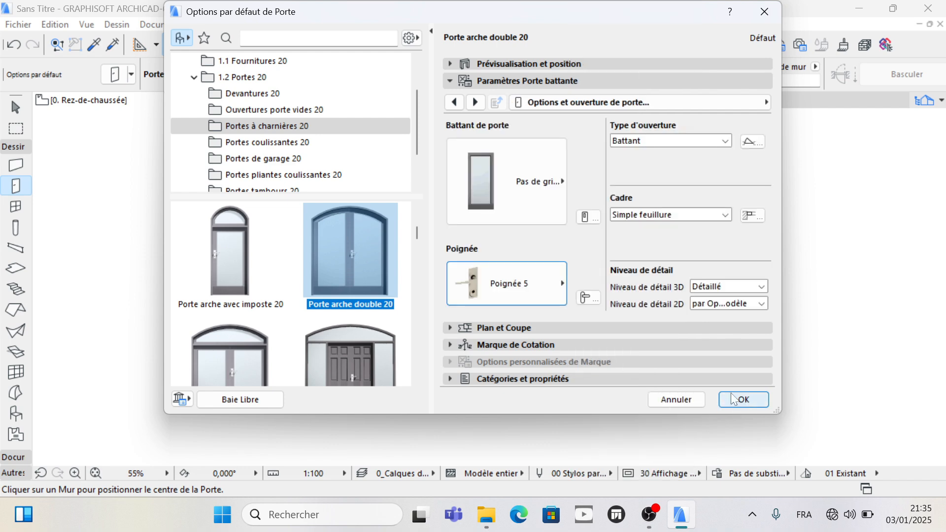
Step: Override the model view options for the door's 3D projections, turn off its opening line, and accept the door settings
{"action": "left_click", "coordinate": [477, 103]}
{"action": "left_click", "coordinate": [477, 103]}
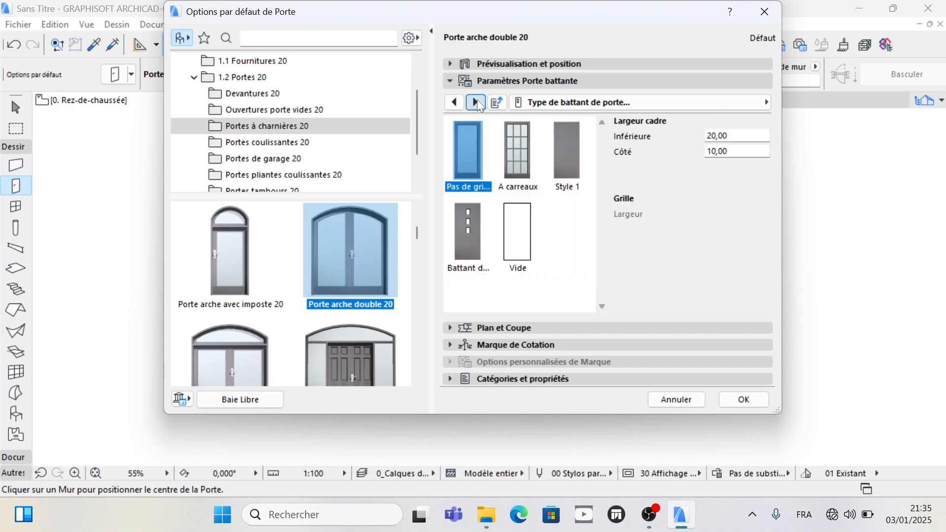
{"action": "left_click", "coordinate": [477, 102]}
{"action": "left_click", "coordinate": [478, 102]}
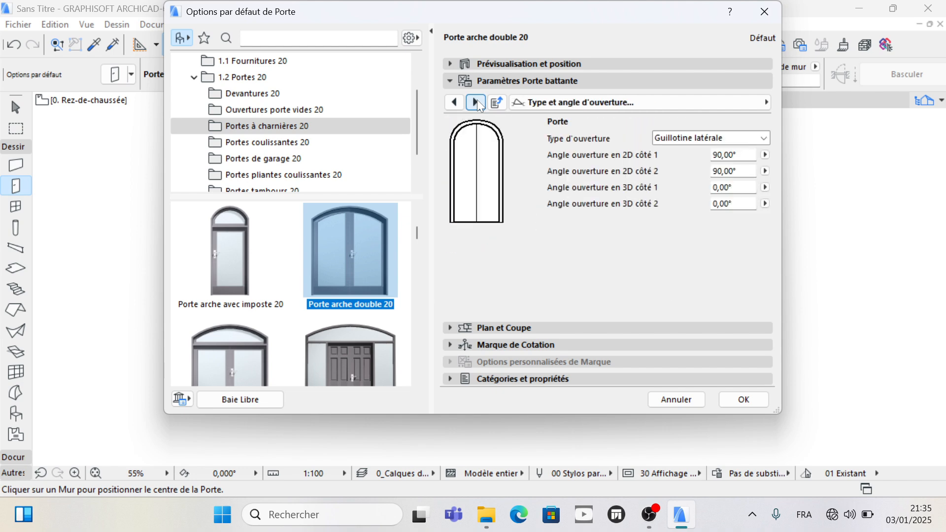
{"action": "left_click", "coordinate": [477, 101]}
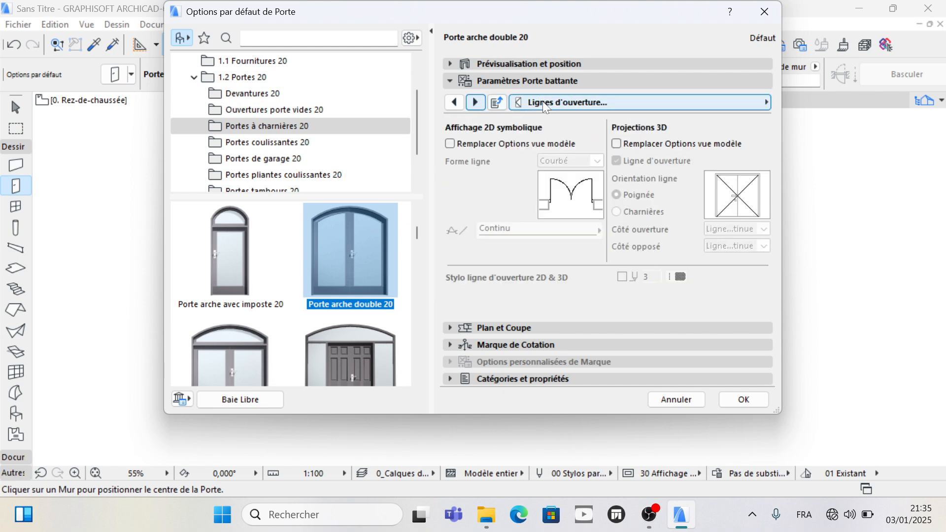
{"action": "left_click", "coordinate": [616, 142]}
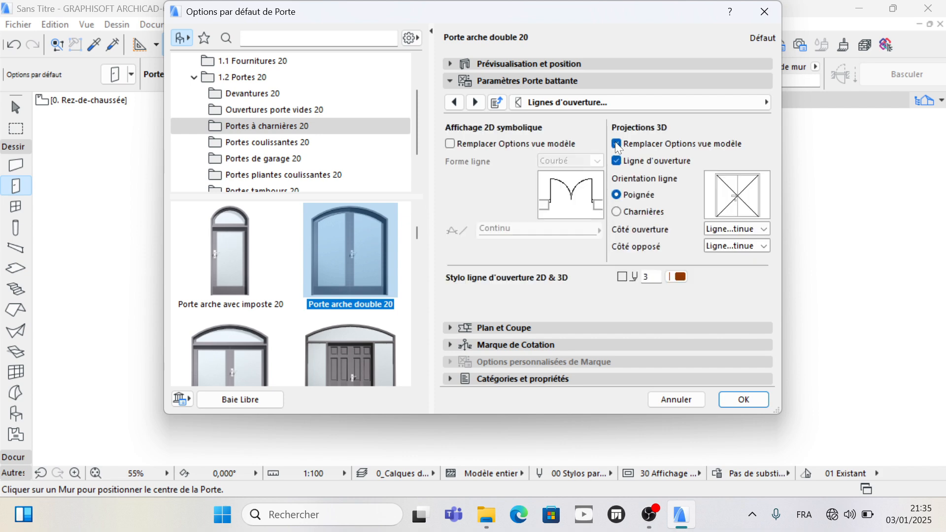
{"action": "left_click", "coordinate": [616, 161]}
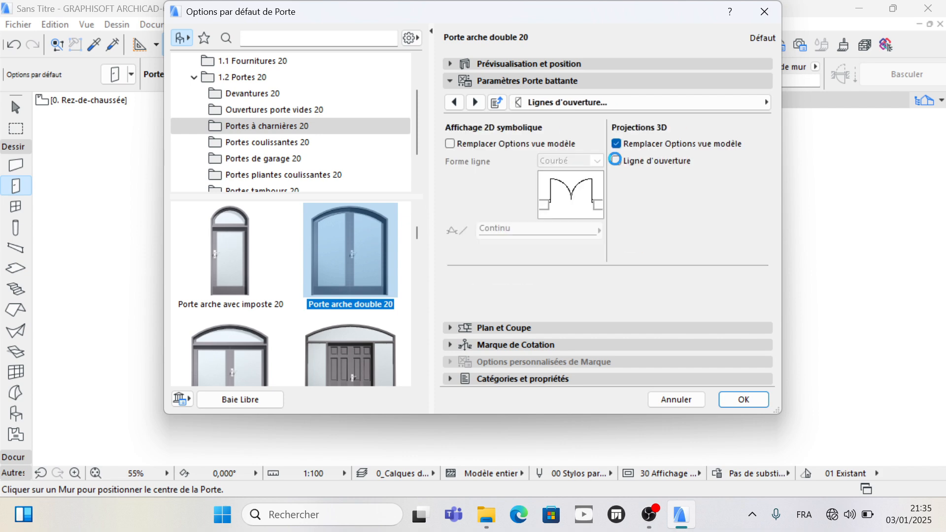
{"action": "left_click", "coordinate": [615, 160]}
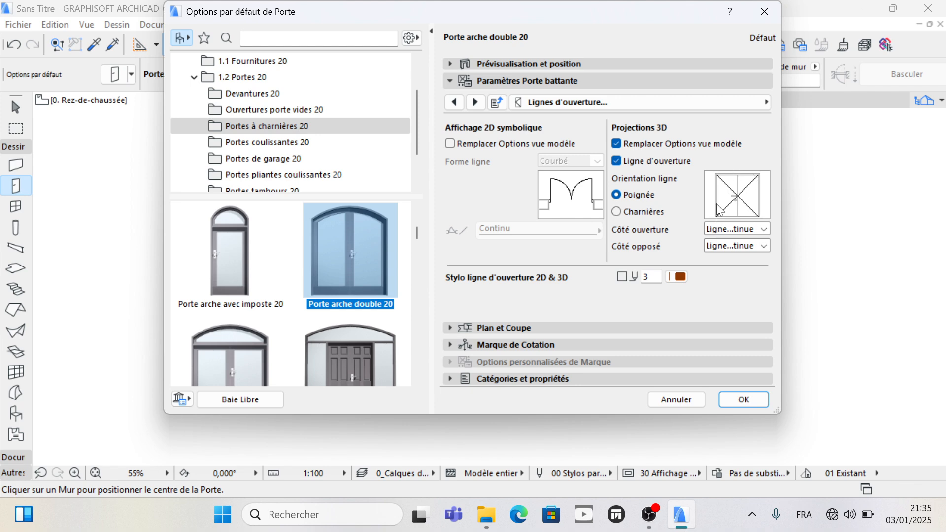
{"action": "left_click", "coordinate": [616, 161]}
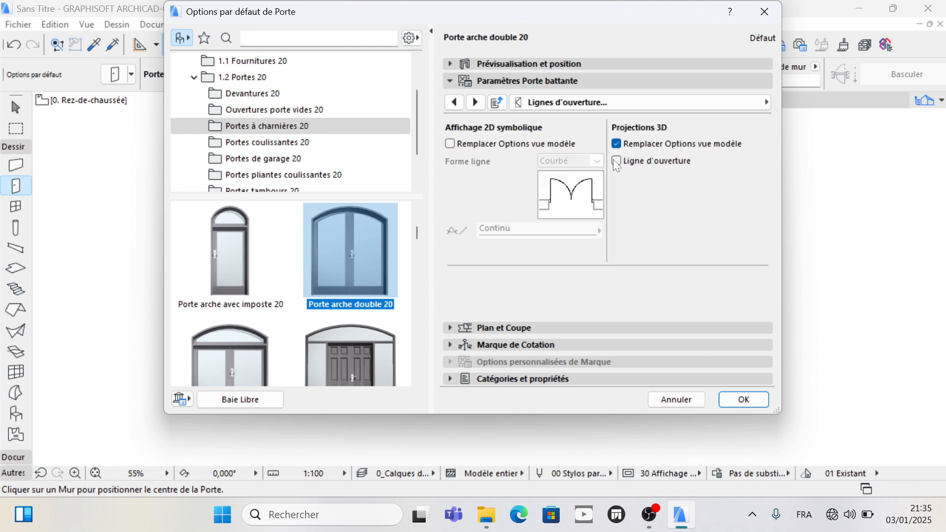
{"action": "left_click", "coordinate": [745, 400]}
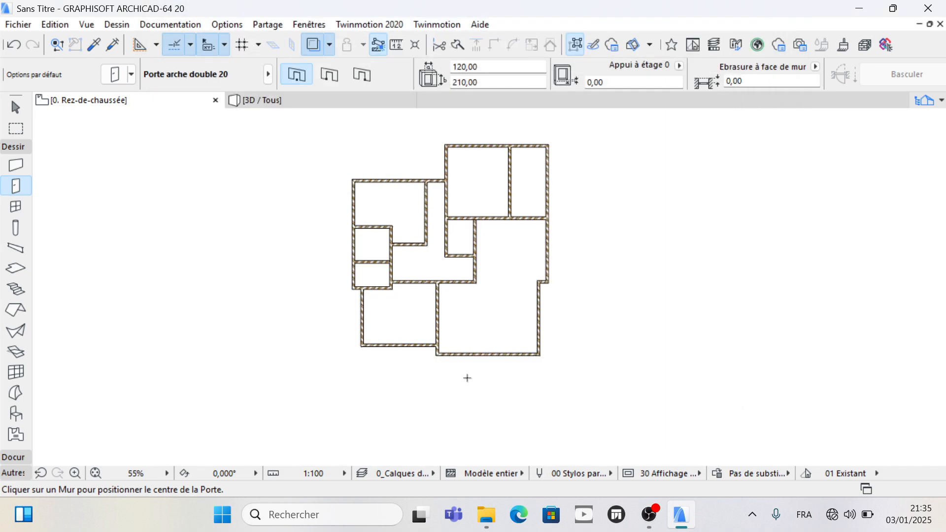
Step: Place the double arched door near the west end of the large lower room's outer wall, with its leaves opening into the room
{"action": "scroll", "coordinate": [451, 354], "scroll_direction": "up", "scroll_amount": 2}
{"action": "scroll", "coordinate": [450, 354], "scroll_direction": "up", "scroll_amount": 4}
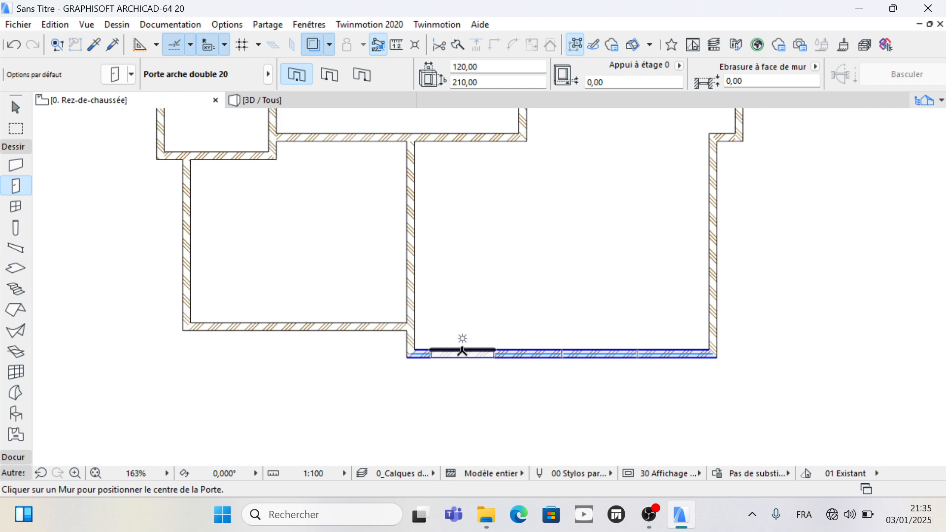
{"action": "left_click", "coordinate": [466, 351]}
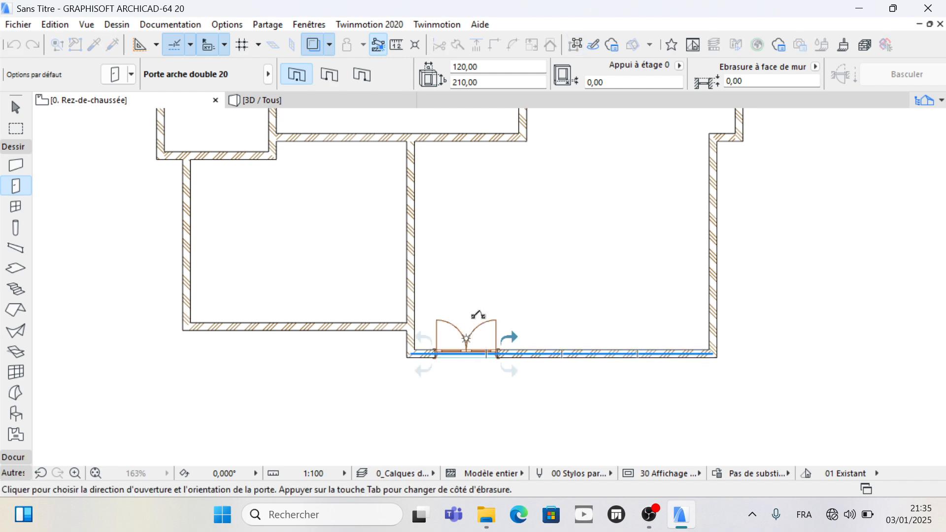
{"action": "left_click", "coordinate": [481, 313]}
{"action": "scroll", "coordinate": [486, 274], "scroll_direction": "down", "scroll_amount": 3}
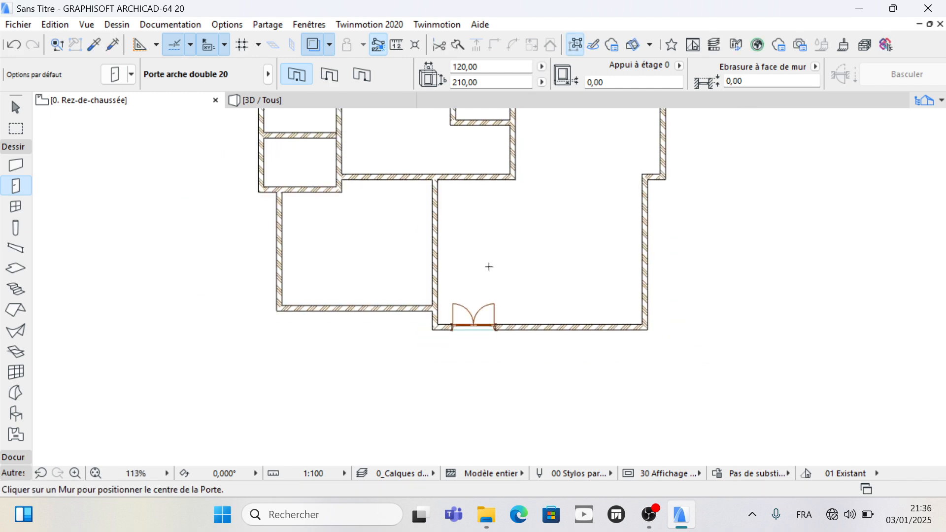
{"action": "scroll", "coordinate": [507, 354], "scroll_direction": "down", "scroll_amount": 2}
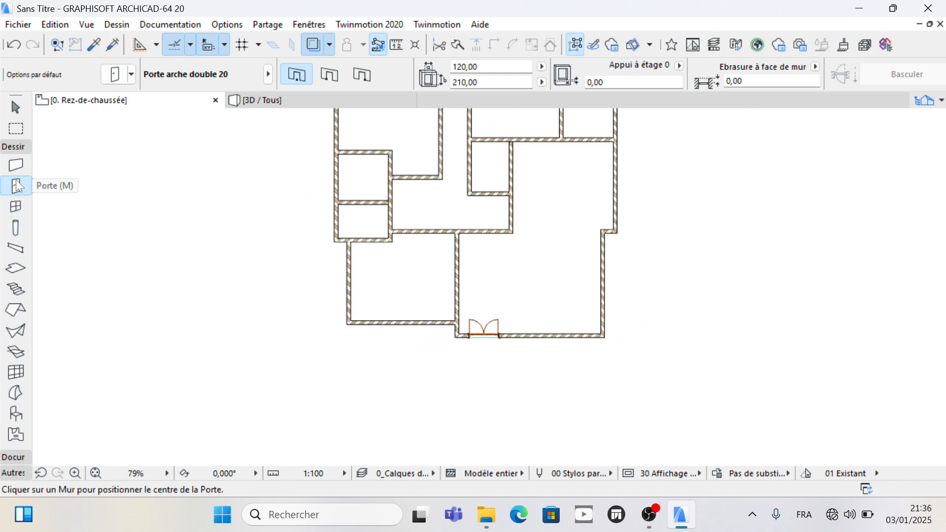
Step: Set the default door to Porte arche 20 with the leaf type Battant de porte personnalisé and the handle Poignée 6
{"action": "left_click", "coordinate": [111, 74]}
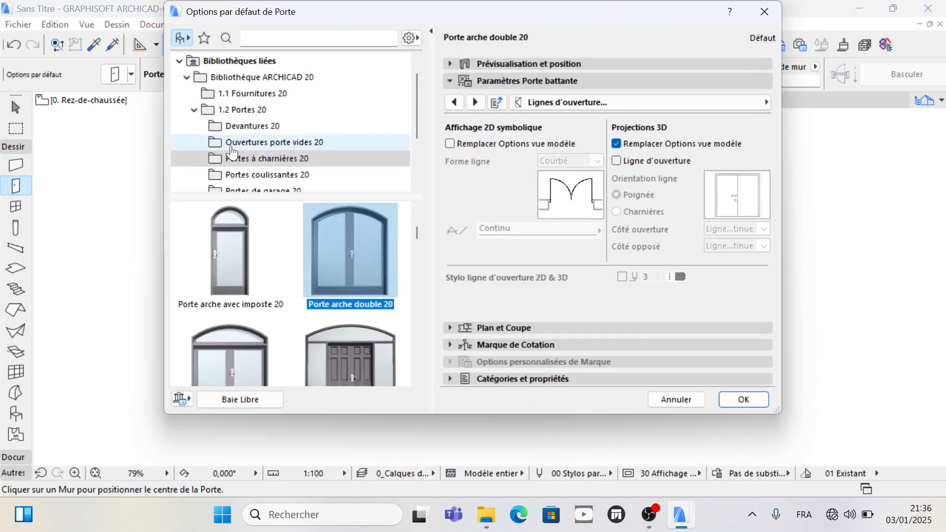
{"action": "scroll", "coordinate": [241, 280], "scroll_direction": "up", "scroll_amount": 2}
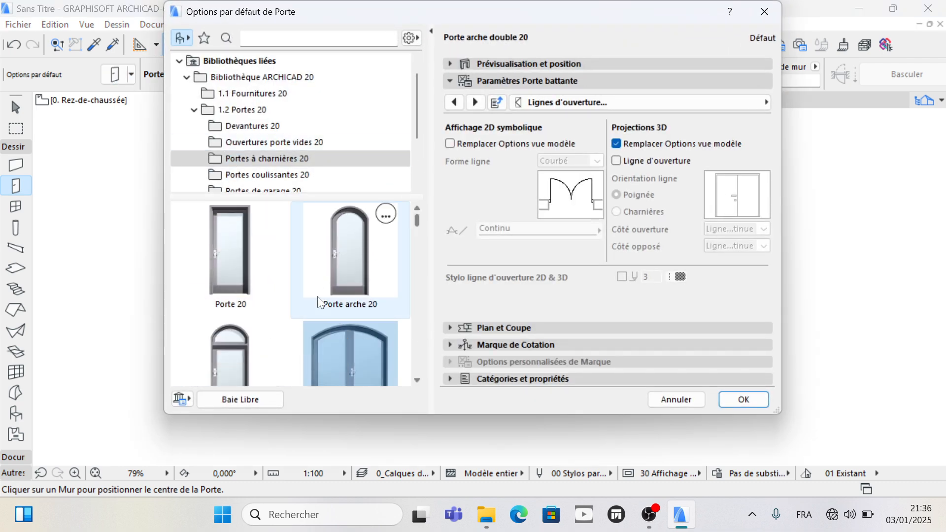
{"action": "left_click", "coordinate": [360, 253]}
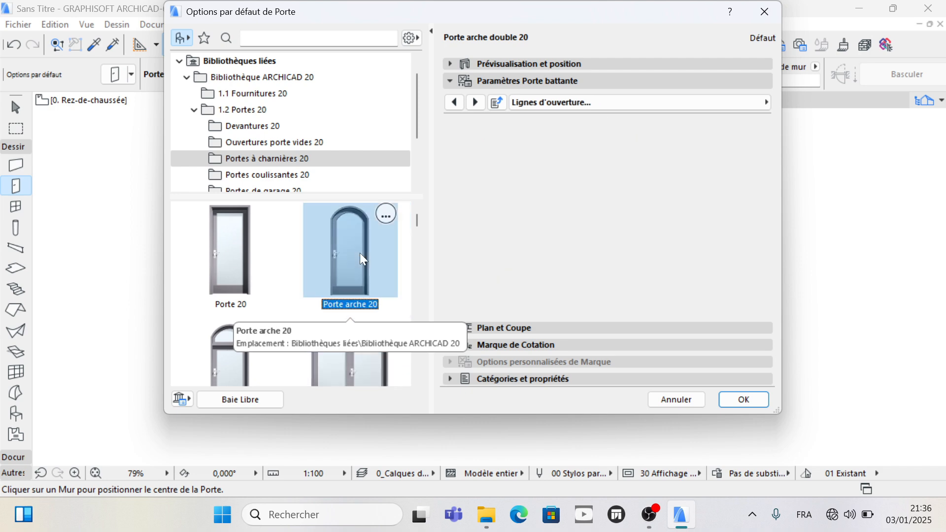
{"action": "left_click", "coordinate": [521, 185]}
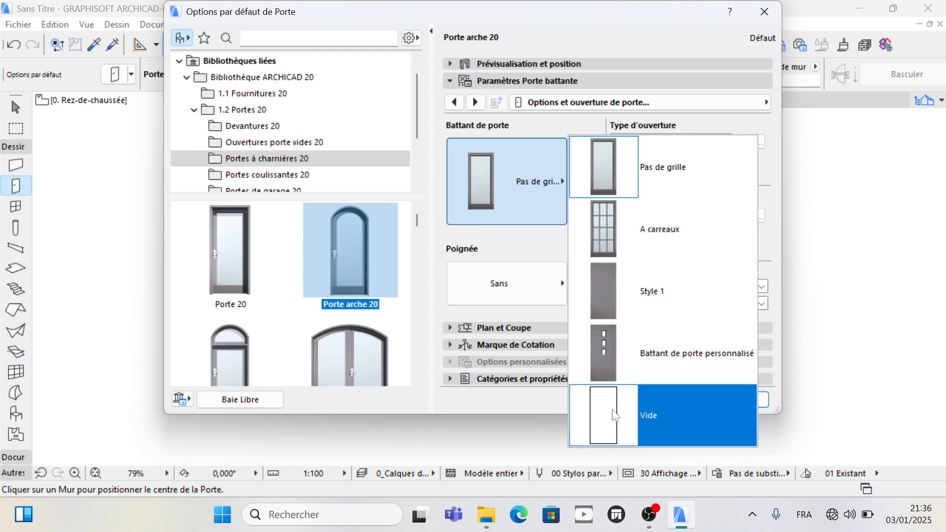
{"action": "left_click", "coordinate": [610, 349]}
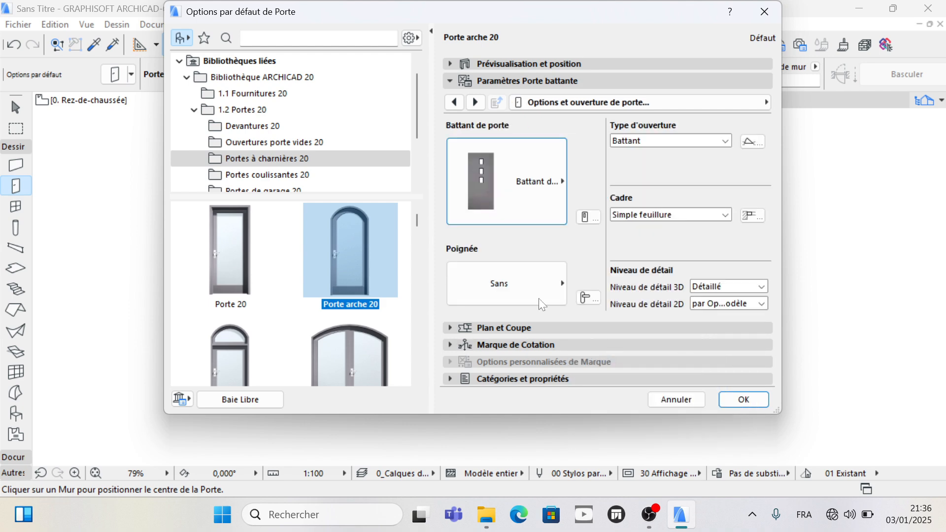
{"action": "left_click", "coordinate": [533, 280]}
{"action": "scroll", "coordinate": [636, 294], "scroll_direction": "down", "scroll_amount": 2}
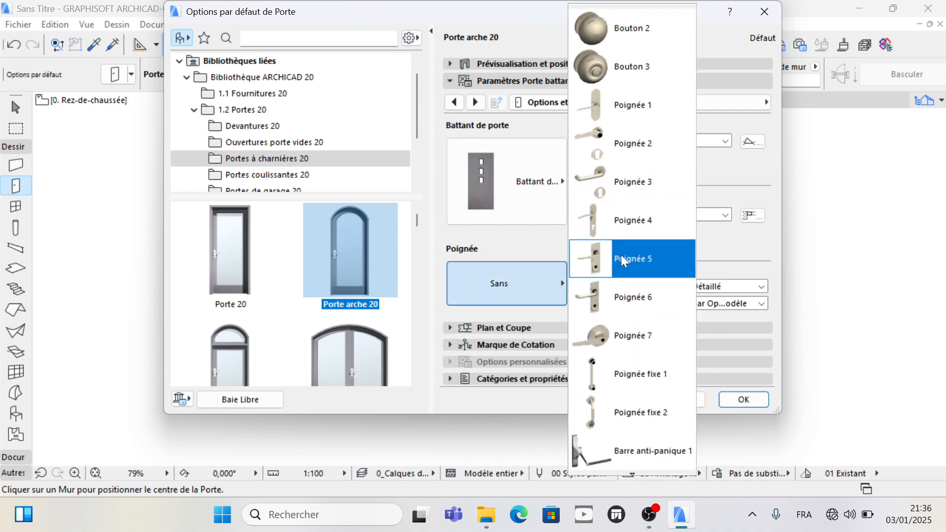
{"action": "left_click", "coordinate": [643, 310]}
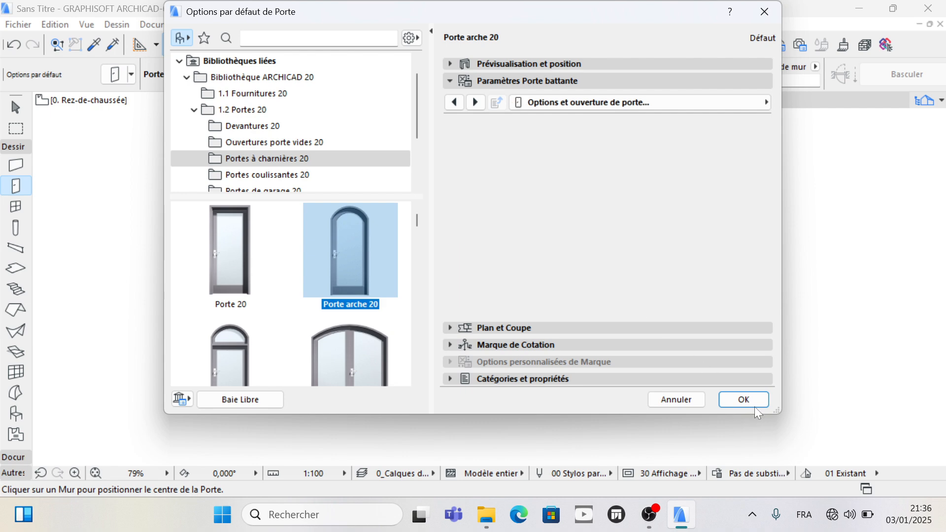
Step: Override the model view options for Porte arche 20's 3D projections, turn off its opening line, and accept the door settings
{"action": "left_click", "coordinate": [475, 102]}
{"action": "left_click", "coordinate": [475, 102]}
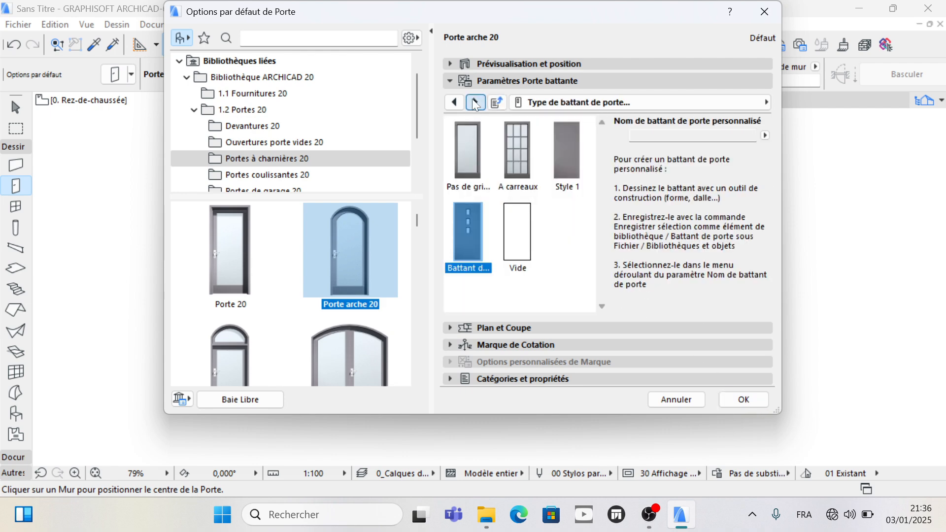
{"action": "left_click", "coordinate": [476, 102]}
{"action": "left_click", "coordinate": [475, 102]}
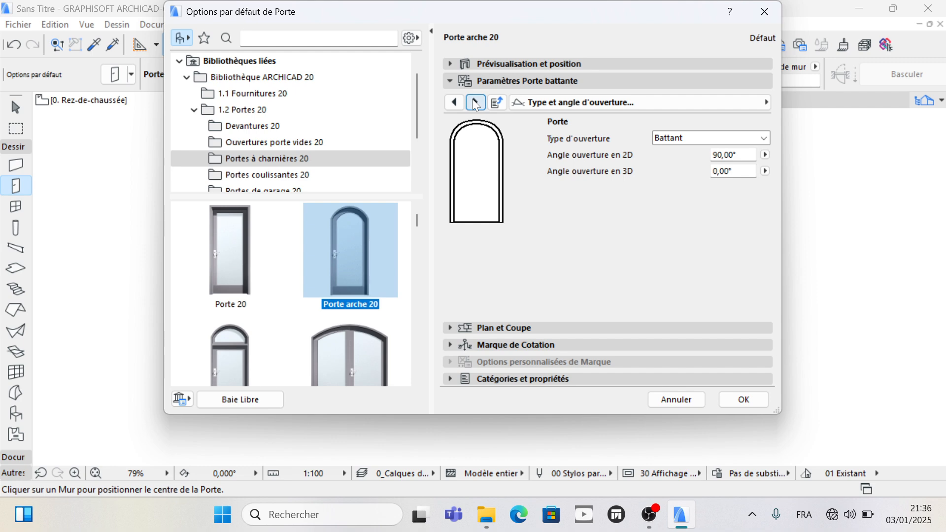
{"action": "left_click", "coordinate": [475, 102]}
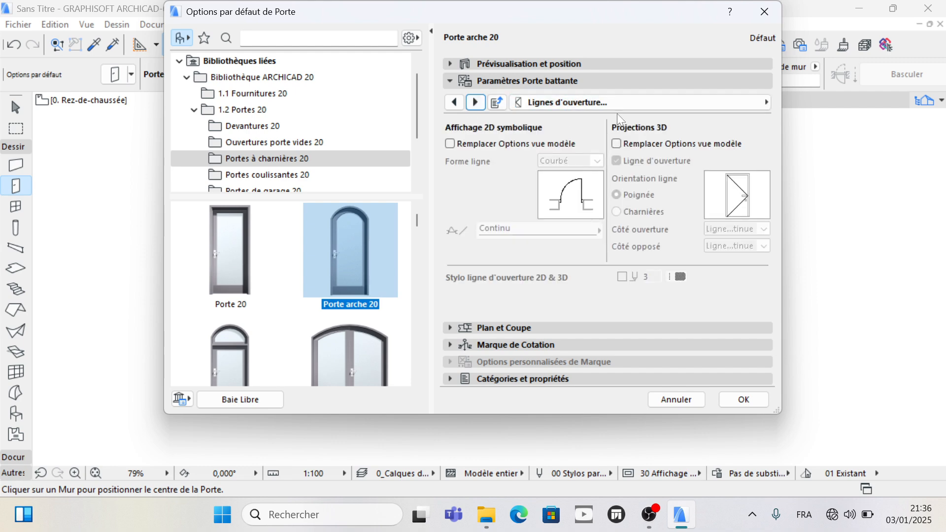
{"action": "left_click", "coordinate": [616, 144]}
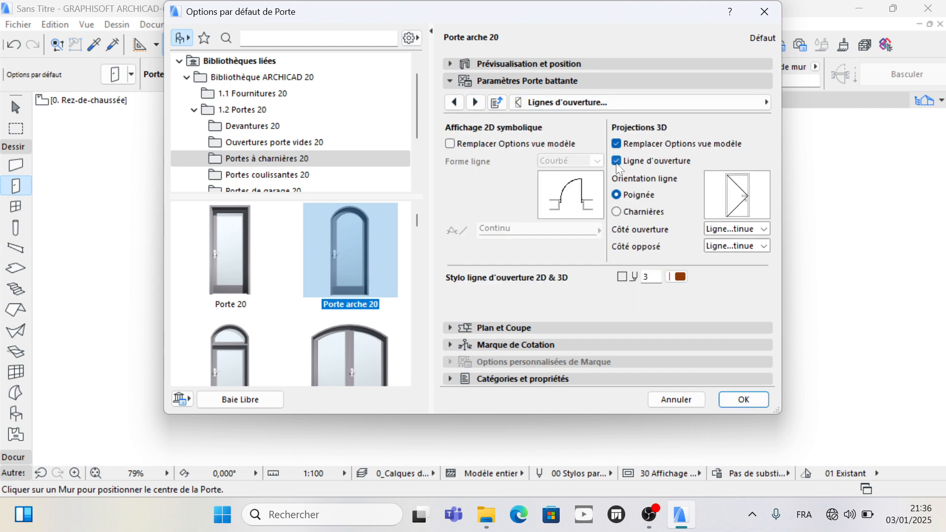
{"action": "left_click", "coordinate": [616, 161]}
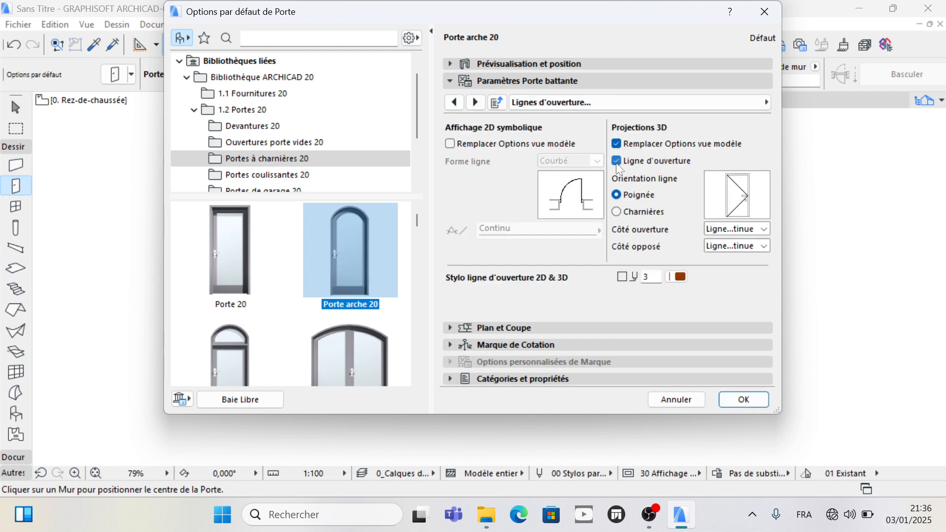
{"action": "left_click", "coordinate": [742, 401]}
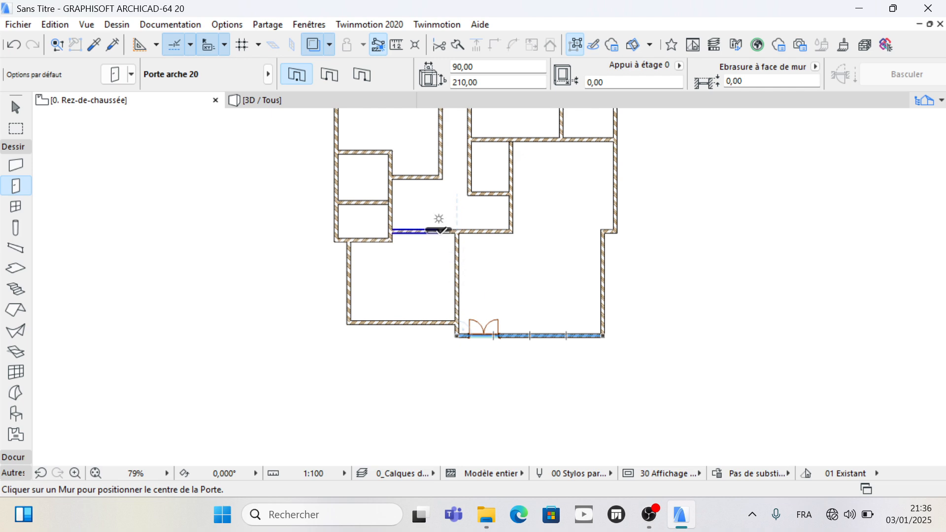
Step: Place arched doors from the central hall into the lower-left room and the large living room, both opening away from the hall
{"action": "scroll", "coordinate": [440, 230], "scroll_direction": "up", "scroll_amount": 5}
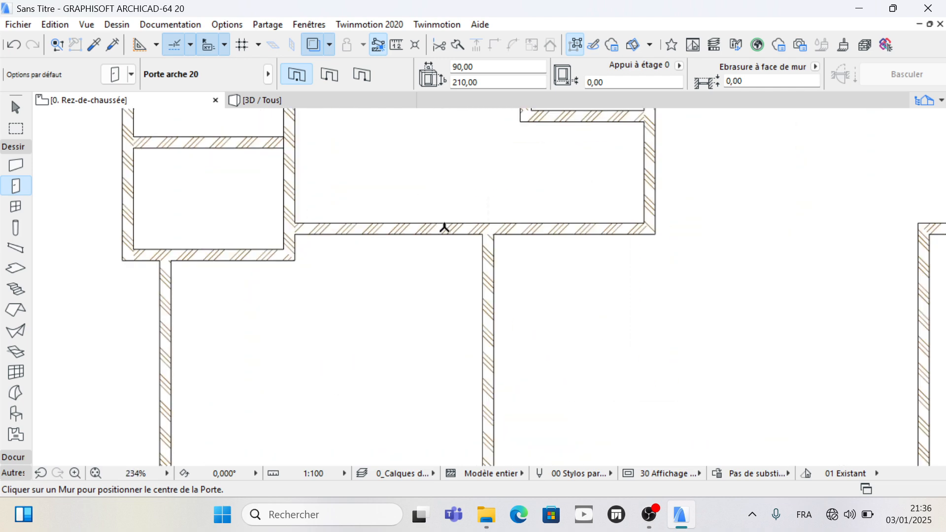
{"action": "left_click", "coordinate": [445, 227]}
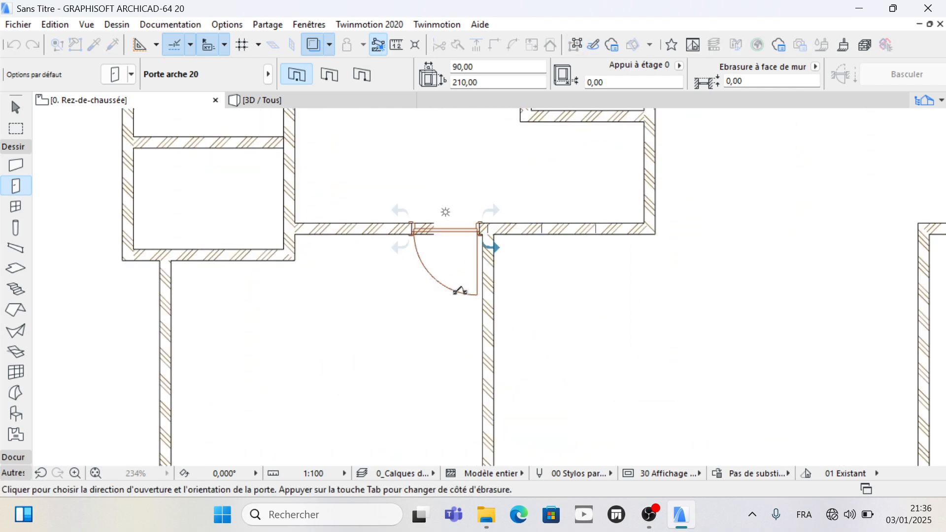
{"action": "left_click", "coordinate": [461, 290]}
{"action": "scroll", "coordinate": [344, 316], "scroll_direction": "down", "scroll_amount": 3}
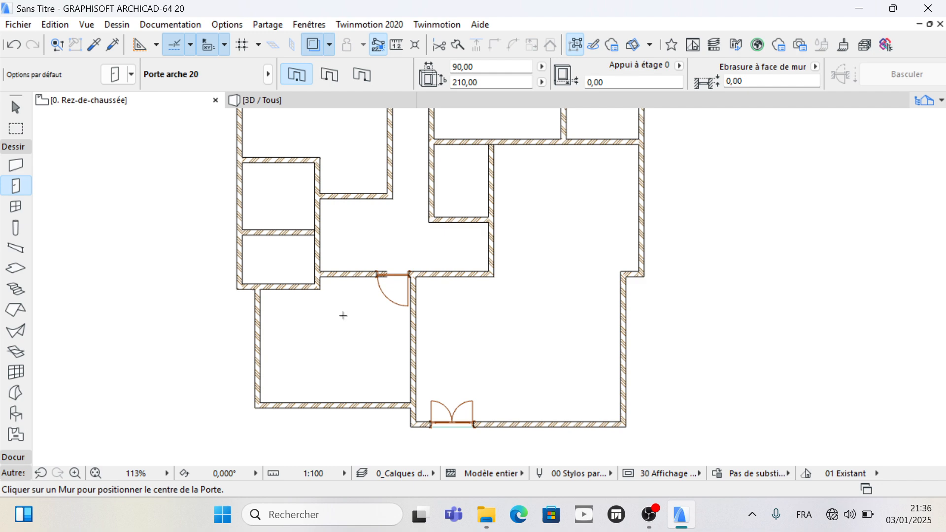
{"action": "left_click", "coordinate": [494, 248]}
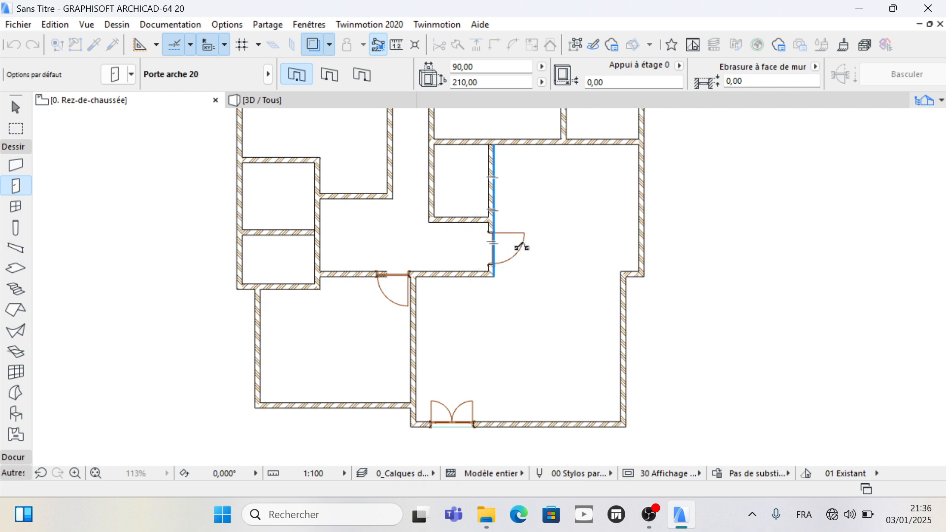
{"action": "left_click", "coordinate": [518, 249]}
{"action": "scroll", "coordinate": [504, 339], "scroll_direction": "down", "scroll_amount": 2}
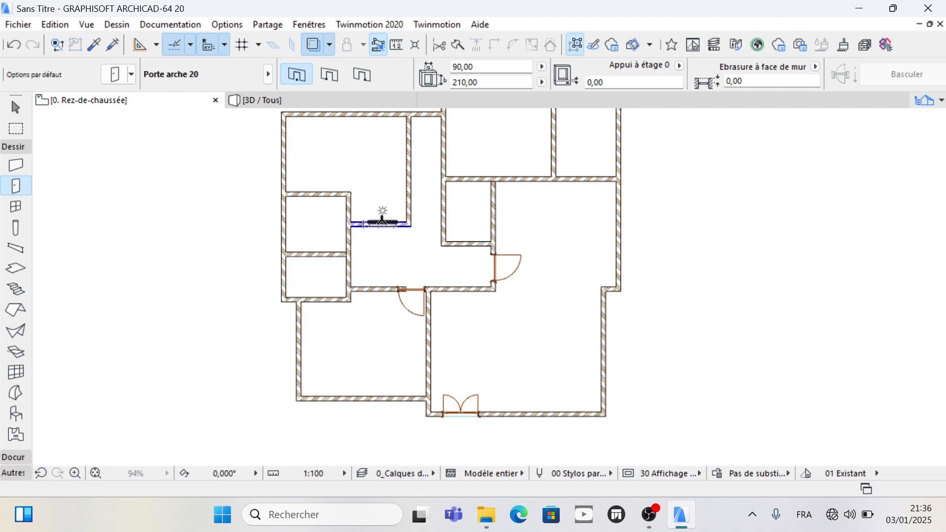
Step: Place arched doors from the hall into the upper-left room and the large upper room, both opening into the rooms
{"action": "left_click", "coordinate": [378, 224]}
{"action": "left_click", "coordinate": [389, 203]}
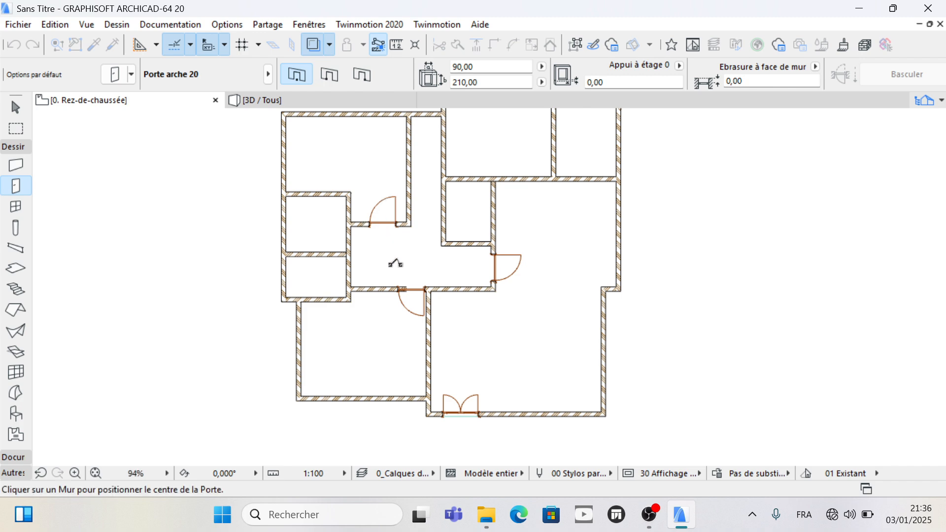
{"action": "scroll", "coordinate": [346, 364], "scroll_direction": "down", "scroll_amount": 2}
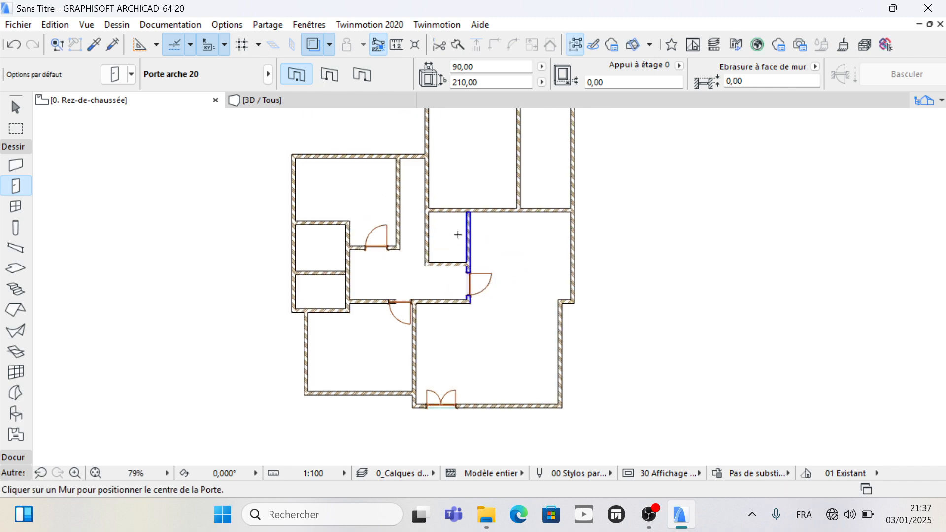
{"action": "left_click", "coordinate": [426, 196]}
{"action": "left_click", "coordinate": [452, 203]}
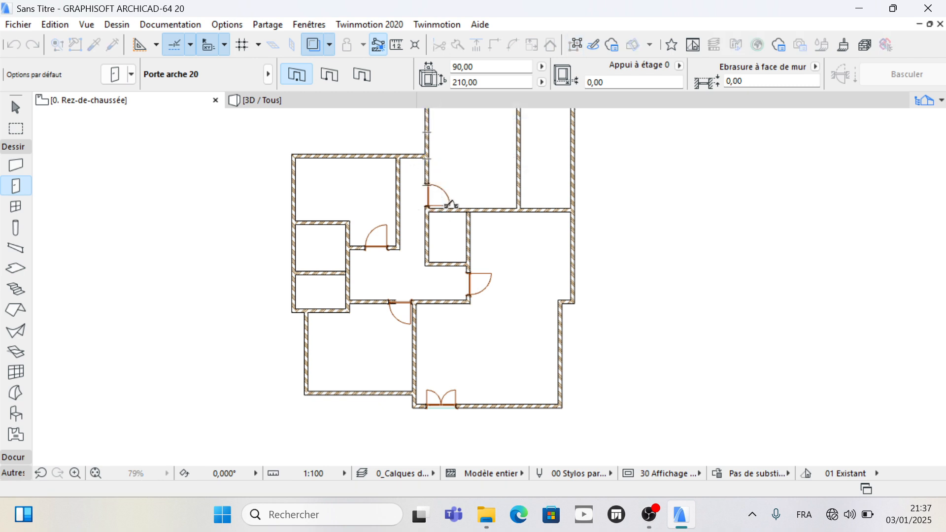
{"action": "scroll", "coordinate": [430, 325], "scroll_direction": "down", "scroll_amount": 2}
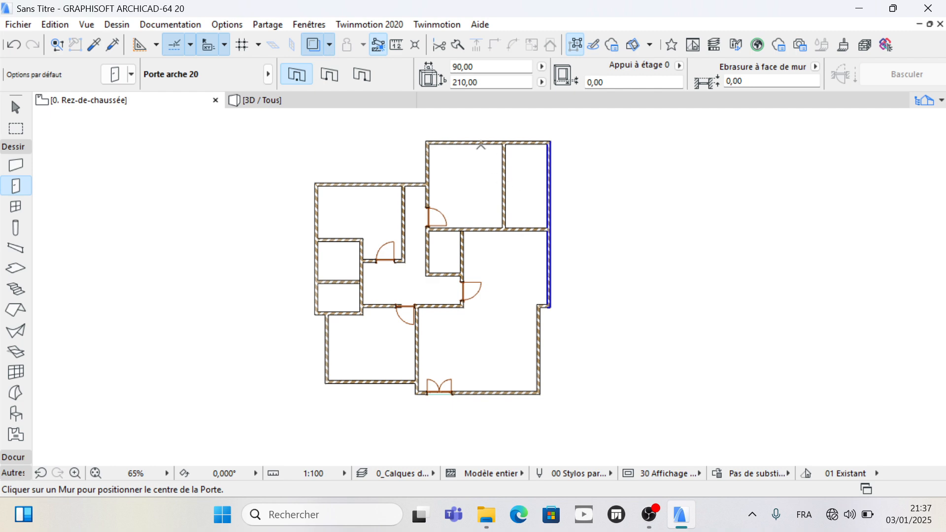
Step: Place an arched door in the outer wall closing the corridor's upper end, opening into the corridor
{"action": "scroll", "coordinate": [410, 168], "scroll_direction": "up", "scroll_amount": 8}
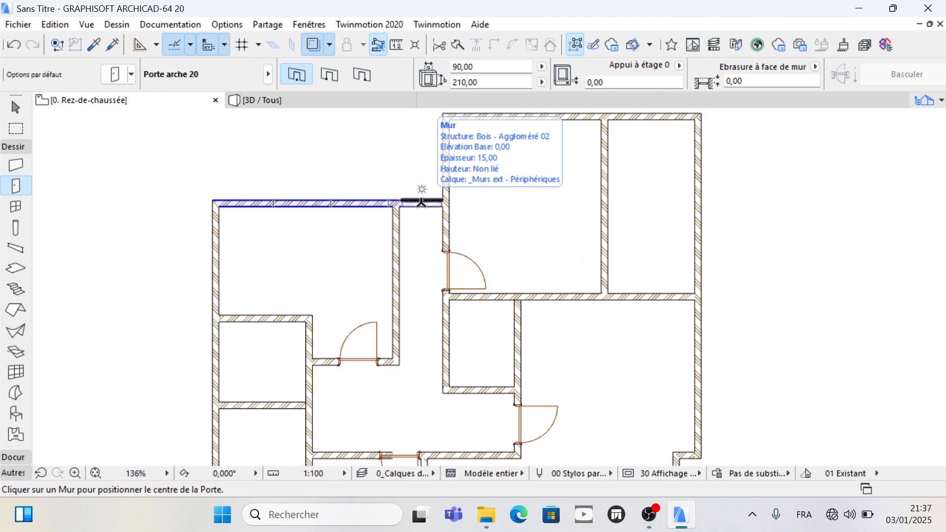
{"action": "left_click", "coordinate": [422, 202]}
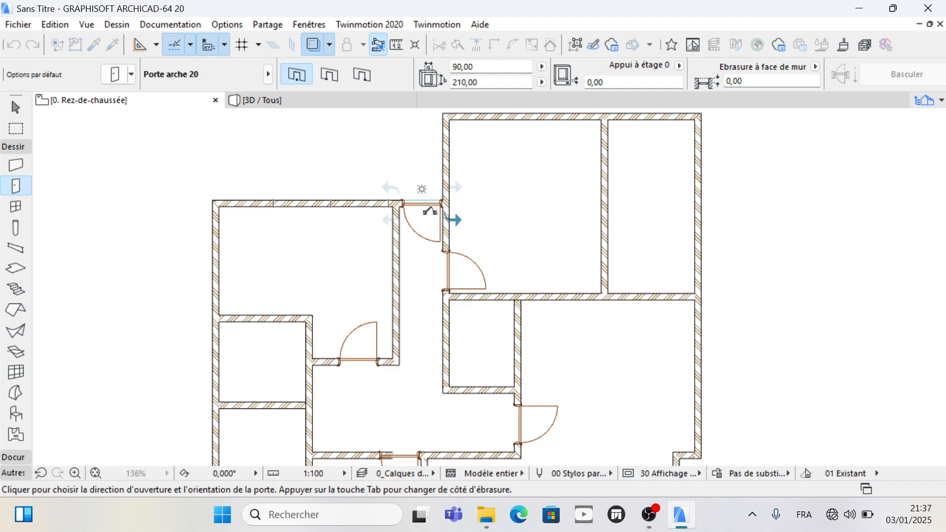
{"action": "left_click", "coordinate": [430, 212]}
{"action": "scroll", "coordinate": [383, 193], "scroll_direction": "down", "scroll_amount": 3}
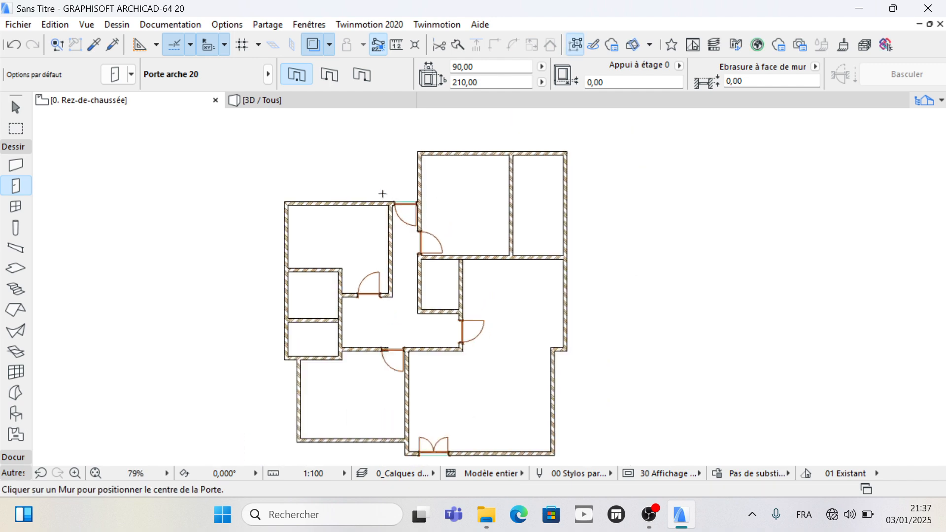
{"action": "scroll", "coordinate": [382, 194], "scroll_direction": "down", "scroll_amount": 1}
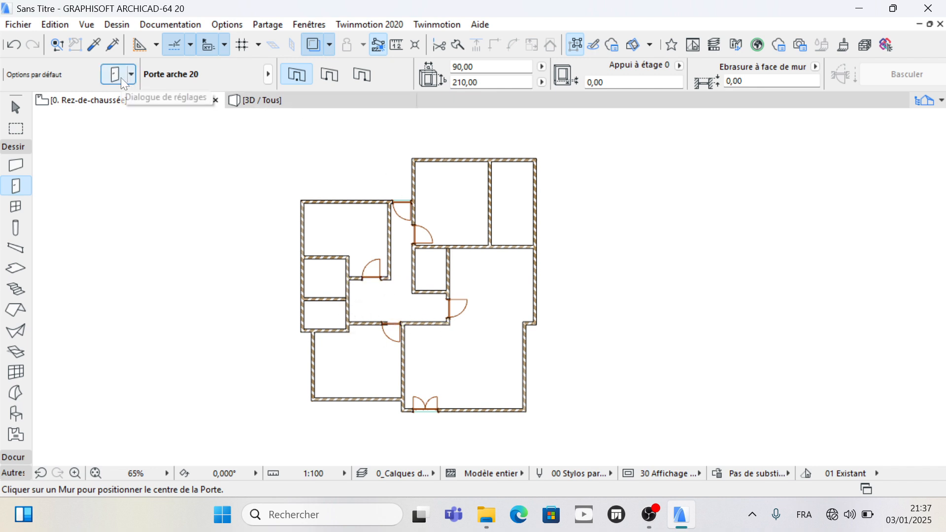
Step: Set the door width to 70 and place a door between the hall and the upper of the two small left-hand rooms, opening into that room
{"action": "double_click", "coordinate": [463, 66]}
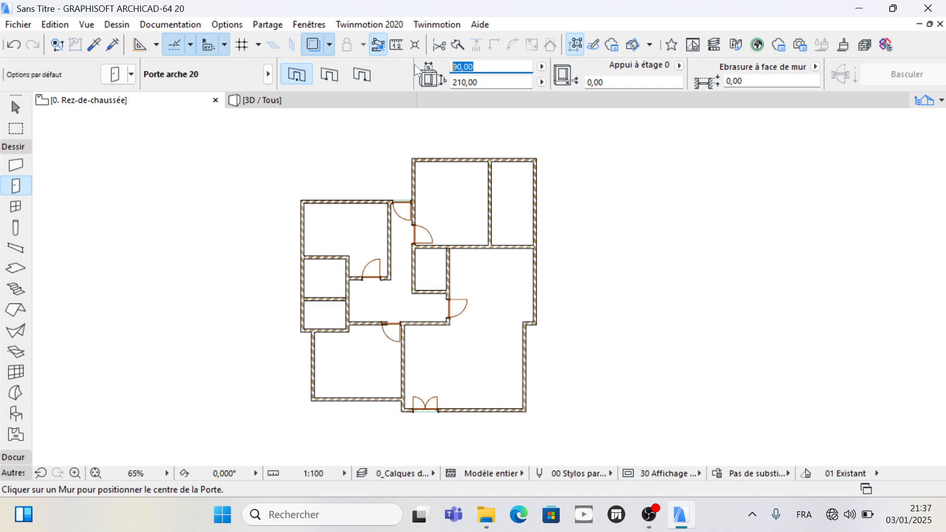
{"action": "type", "text": "79"}
{"action": "scroll", "coordinate": [430, 218], "scroll_direction": "up", "scroll_amount": 3}
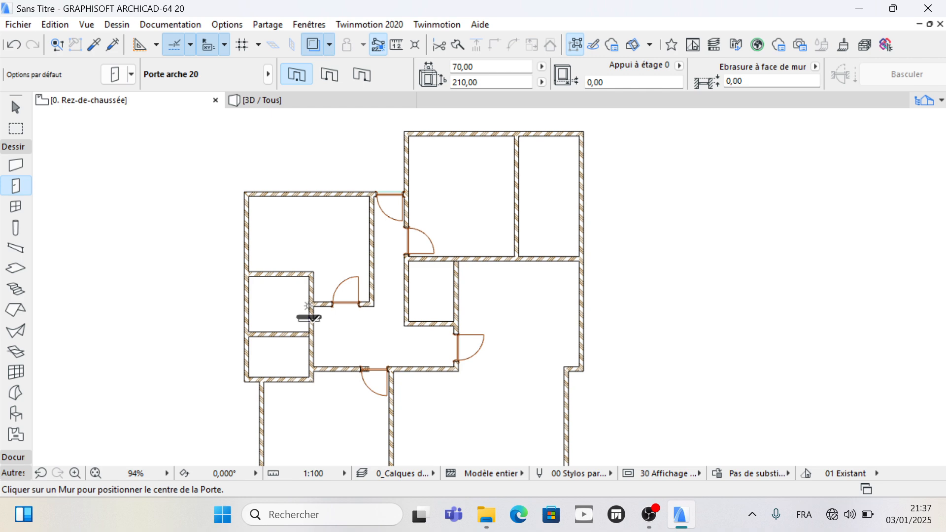
{"action": "scroll", "coordinate": [312, 316], "scroll_direction": "up", "scroll_amount": 3}
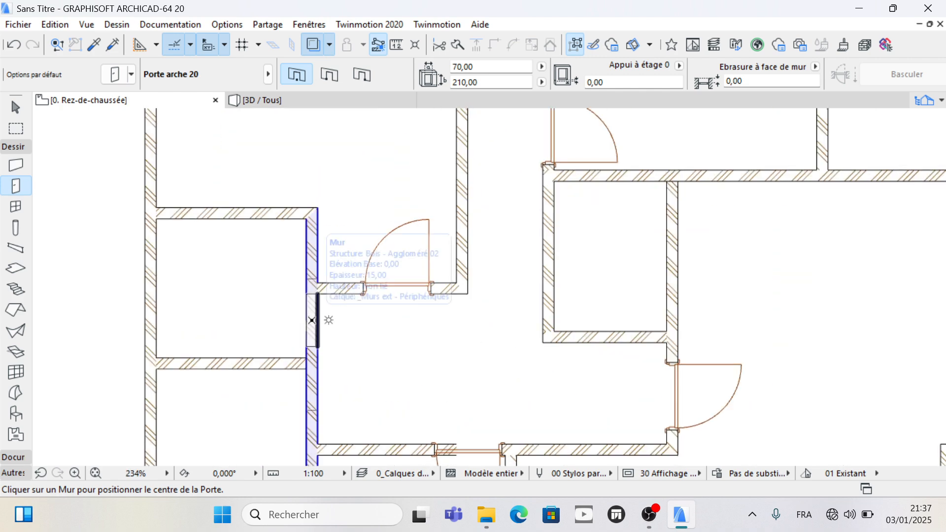
{"action": "left_click", "coordinate": [313, 321]}
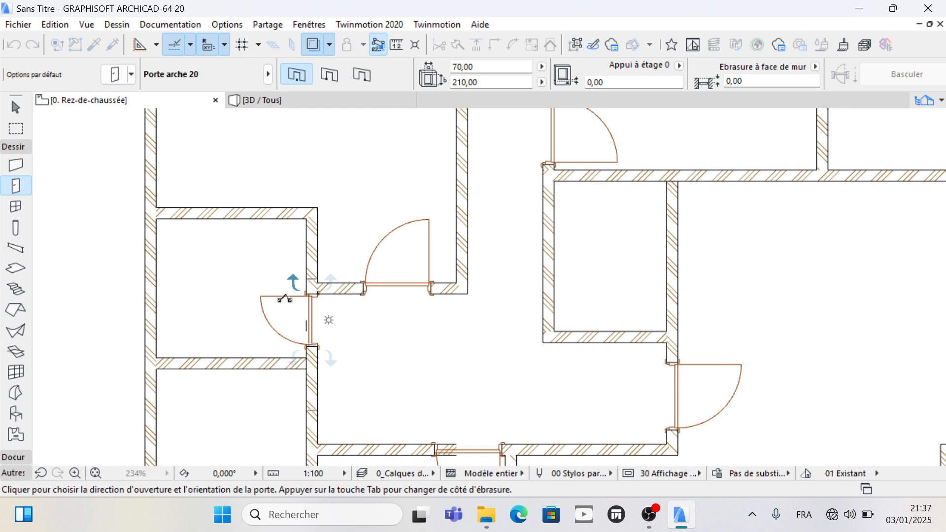
{"action": "left_click", "coordinate": [286, 305]}
{"action": "scroll", "coordinate": [289, 238], "scroll_direction": "down", "scroll_amount": 1}
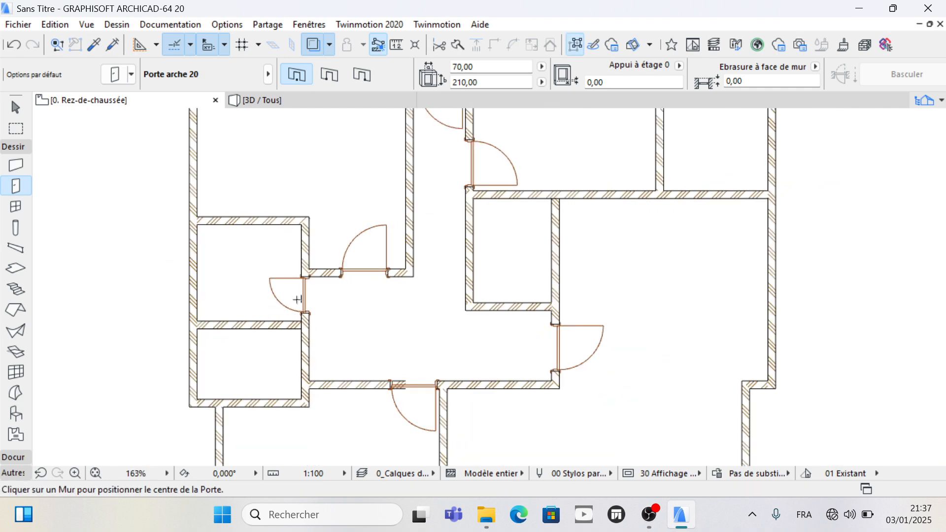
Step: Place a door from the hall into the lower small left-hand room, opening inward, and move the upper small room's door farther up its wall
{"action": "left_click", "coordinate": [313, 351]}
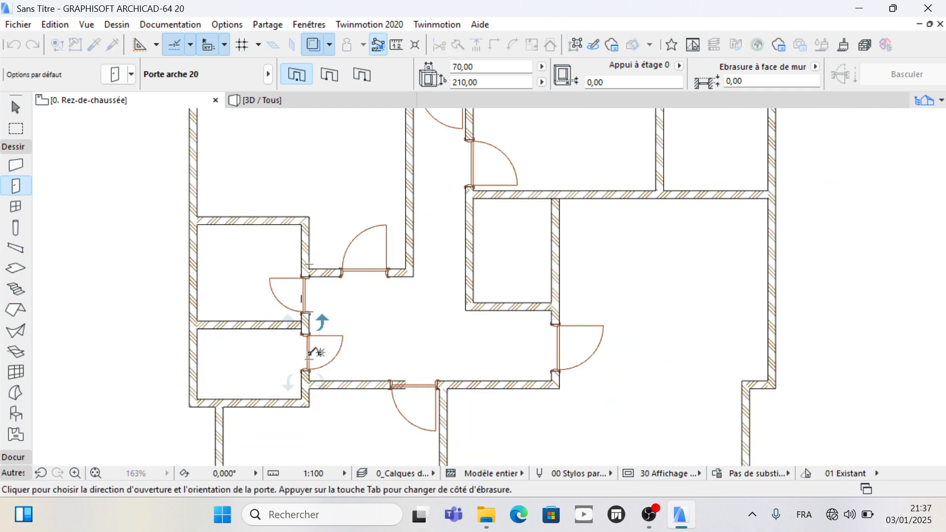
{"action": "left_click", "coordinate": [292, 348]}
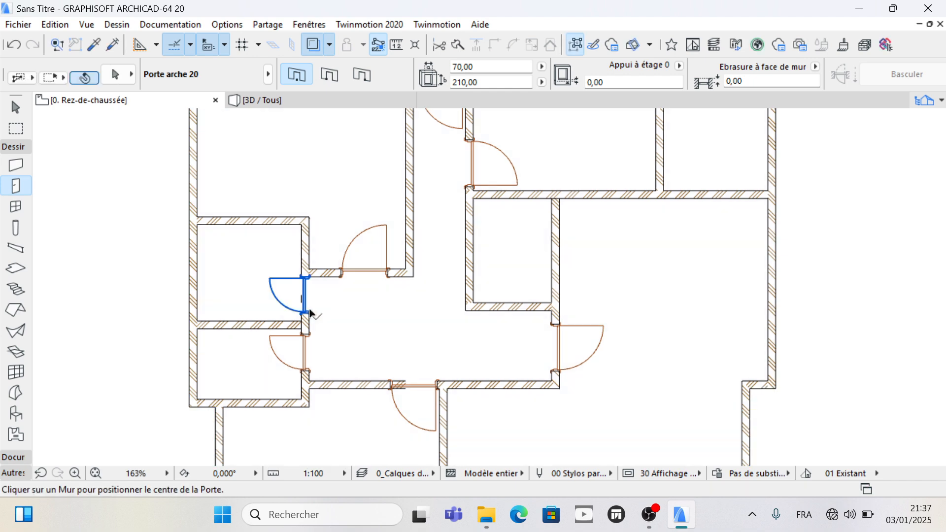
{"action": "left_click", "coordinate": [310, 310], "text": "shift"}
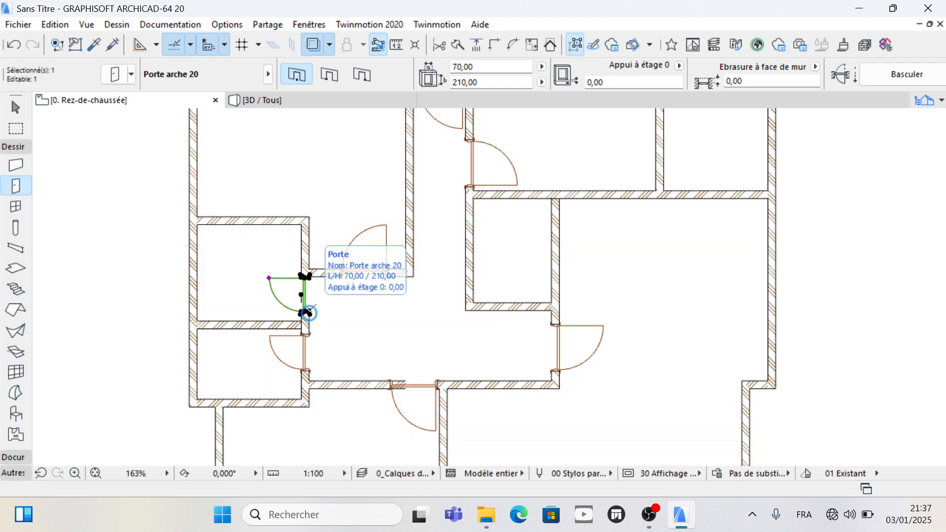
{"action": "scroll", "coordinate": [308, 314], "scroll_direction": "up", "scroll_amount": 2}
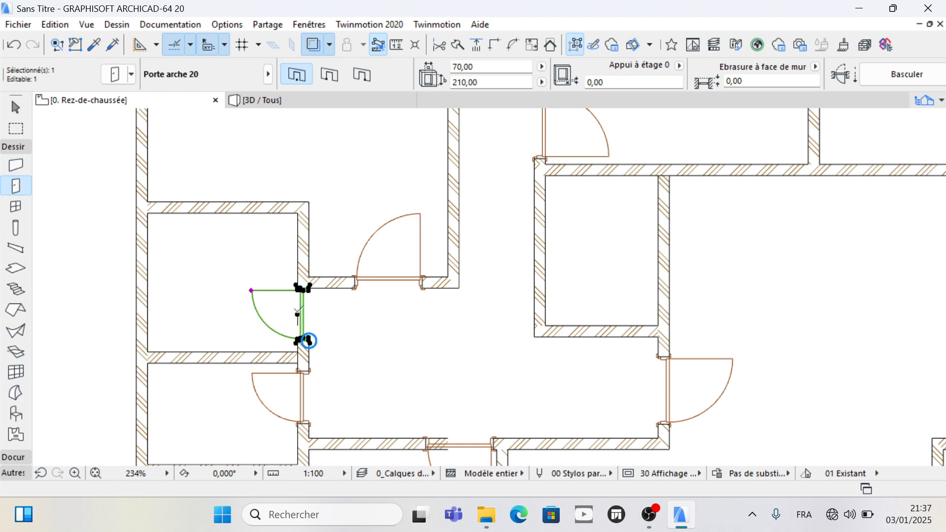
{"action": "left_click", "coordinate": [309, 341]}
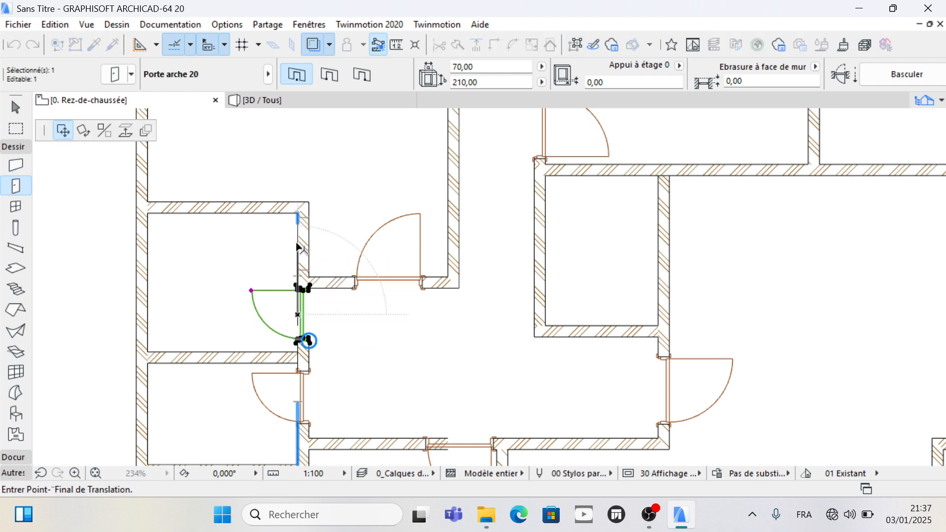
{"action": "left_click", "coordinate": [247, 243]}
{"action": "scroll", "coordinate": [228, 245], "scroll_direction": "down", "scroll_amount": 2}
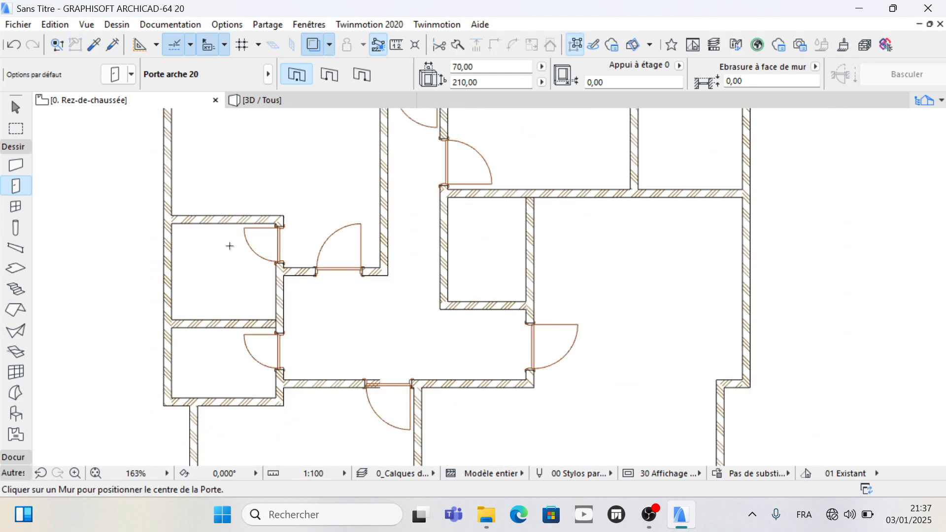
Step: Place a 70 cm arched door in the lower wall of the small central room, opening from the hall into that room
{"action": "scroll", "coordinate": [329, 329], "scroll_direction": "down", "scroll_amount": 2}
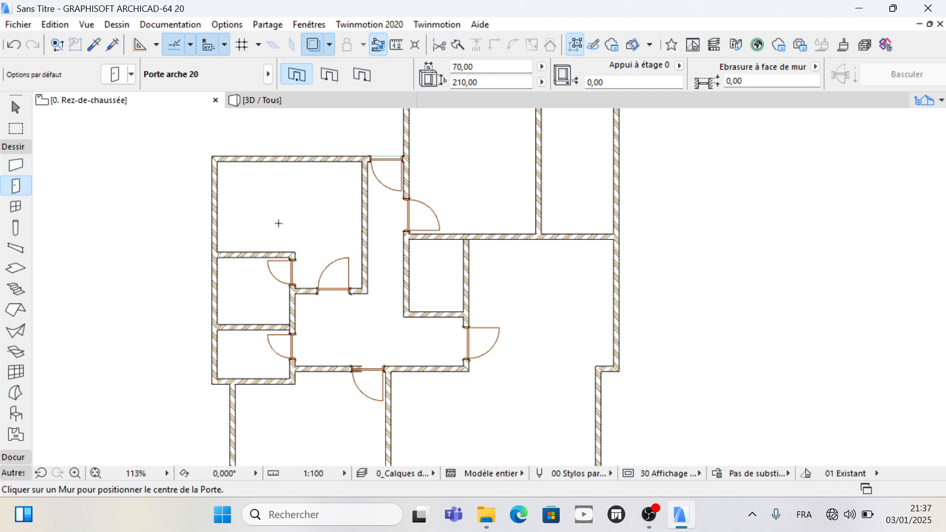
{"action": "scroll", "coordinate": [295, 326], "scroll_direction": "down", "scroll_amount": 2}
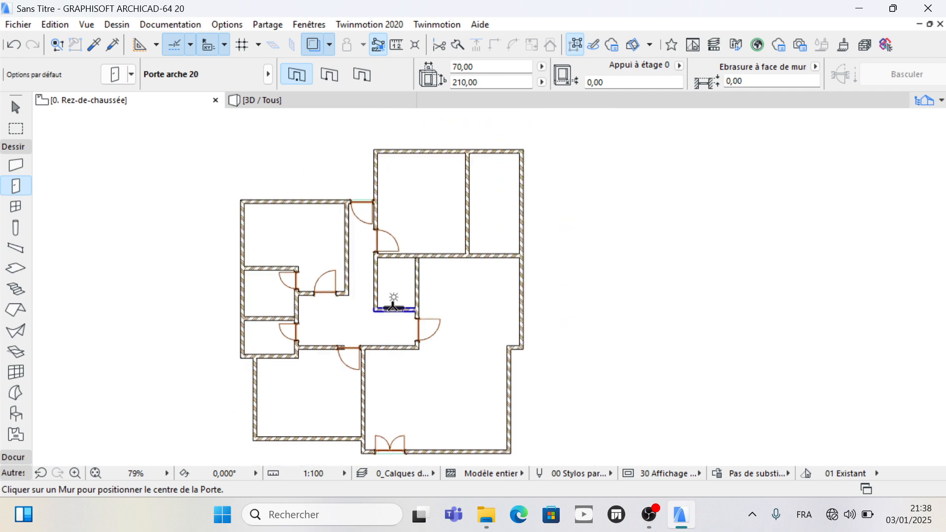
{"action": "scroll", "coordinate": [392, 307], "scroll_direction": "up", "scroll_amount": 4}
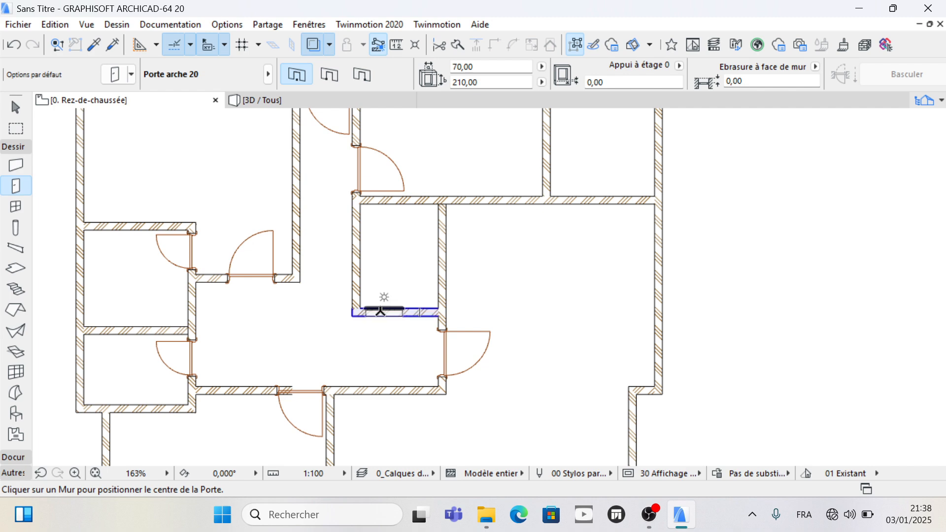
{"action": "left_click", "coordinate": [381, 309]}
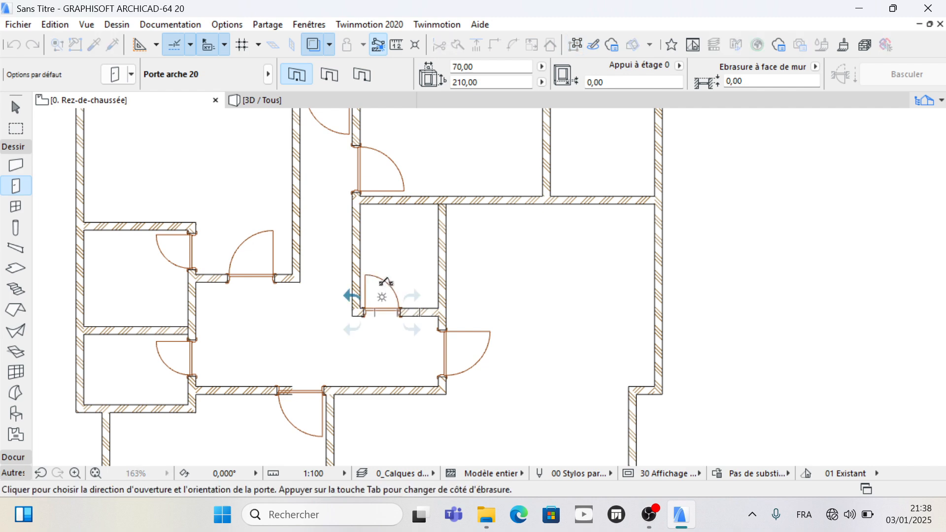
{"action": "left_click", "coordinate": [386, 282]}
{"action": "scroll", "coordinate": [323, 268], "scroll_direction": "down", "scroll_amount": 4}
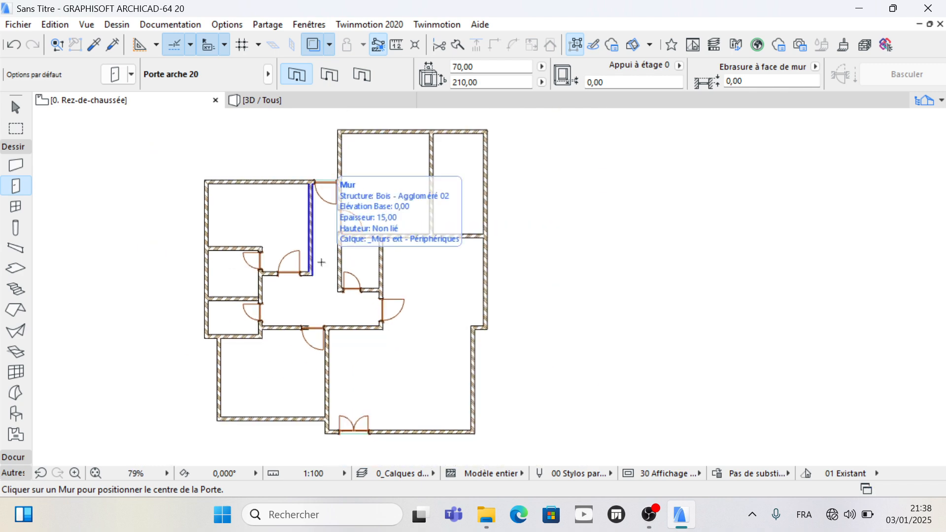
Step: Set the door width to 90 and place a door between the living room and the lower-left room, opening into the lower-left room
{"action": "scroll", "coordinate": [237, 323], "scroll_direction": "down", "scroll_amount": 1}
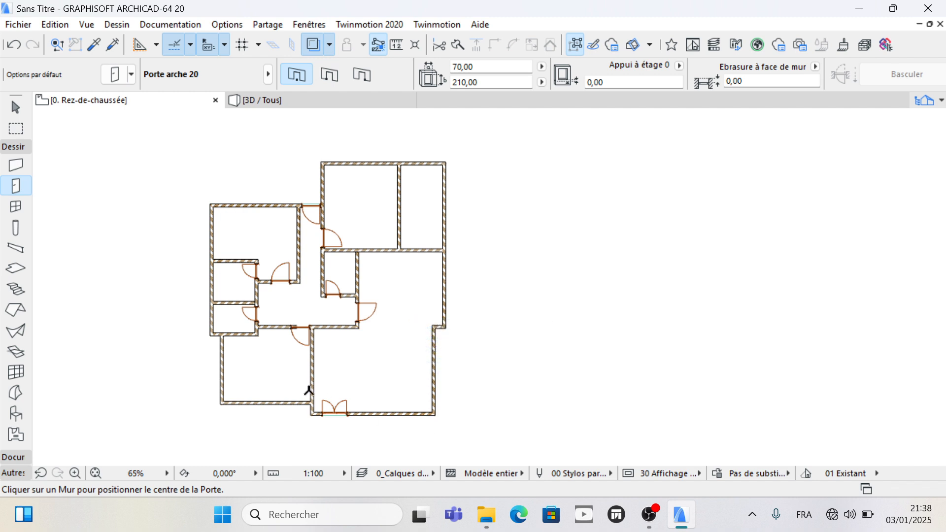
{"action": "left_click", "coordinate": [313, 371]}
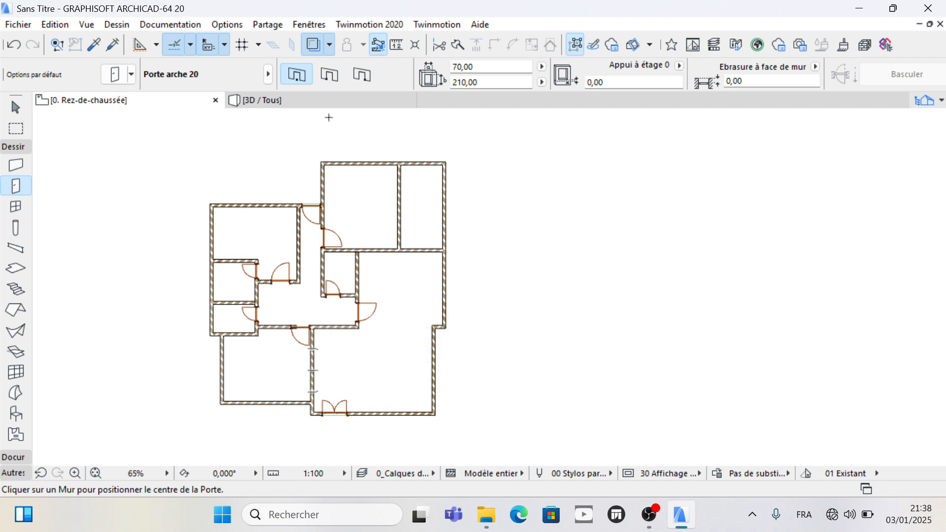
{"action": "left_click", "coordinate": [446, 67]}
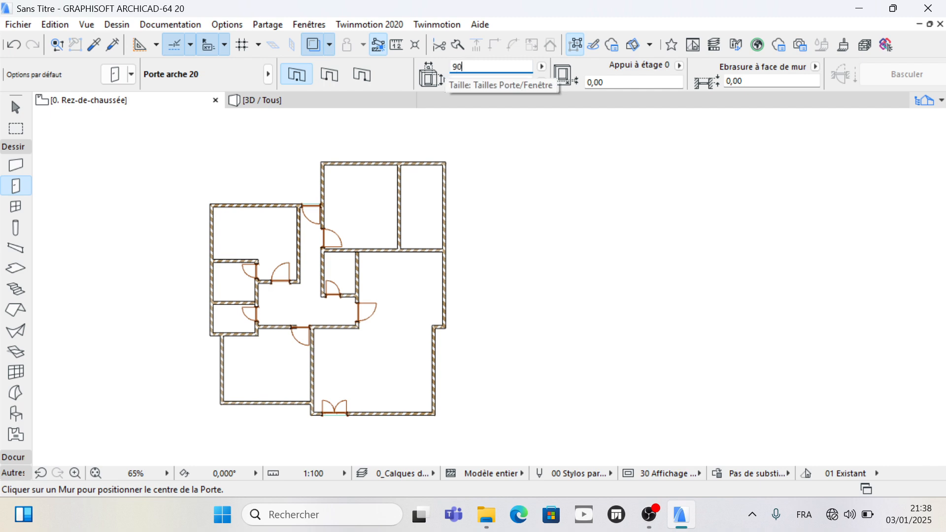
{"action": "key", "text": "Return"}
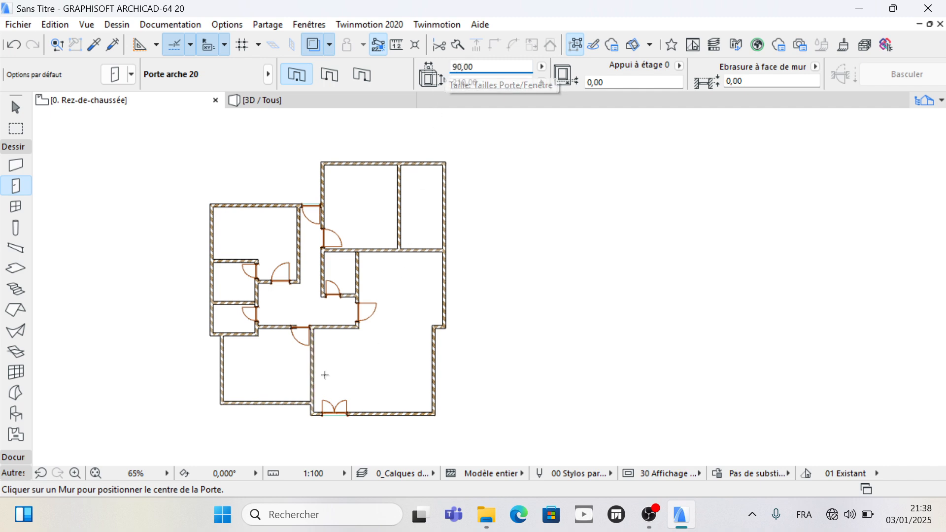
{"action": "scroll", "coordinate": [323, 375], "scroll_direction": "up", "scroll_amount": 2}
{"action": "left_click", "coordinate": [303, 389]}
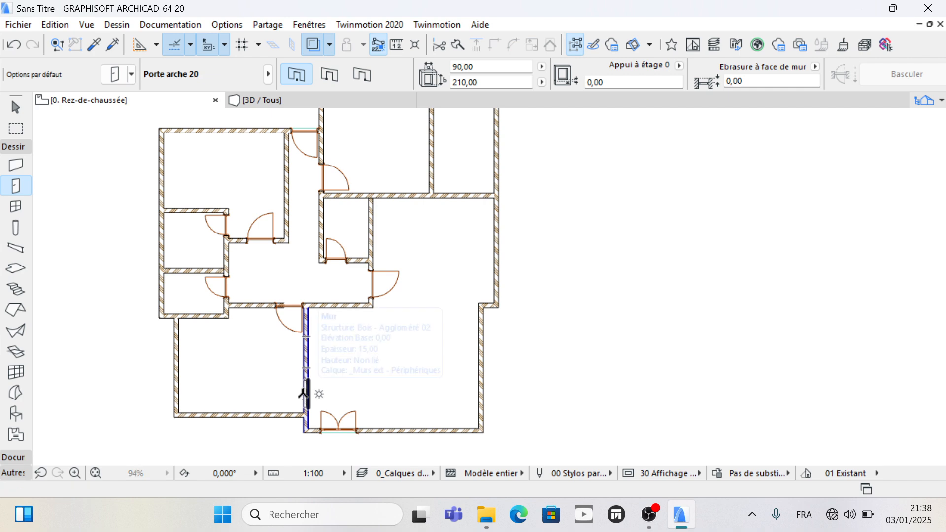
{"action": "left_click", "coordinate": [270, 359]}
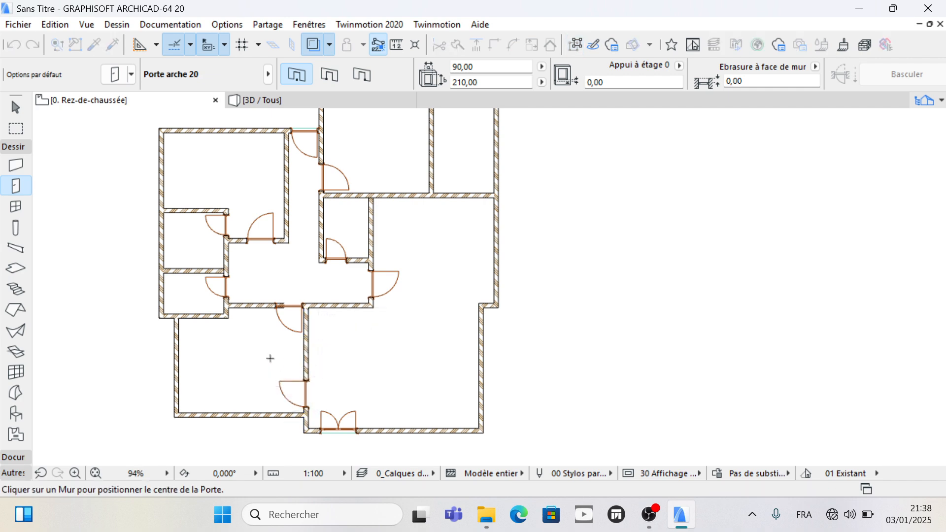
Step: Show the building in 3D and orbit around it to inspect the placed doors
{"action": "scroll", "coordinate": [338, 334], "scroll_direction": "down", "scroll_amount": 4}
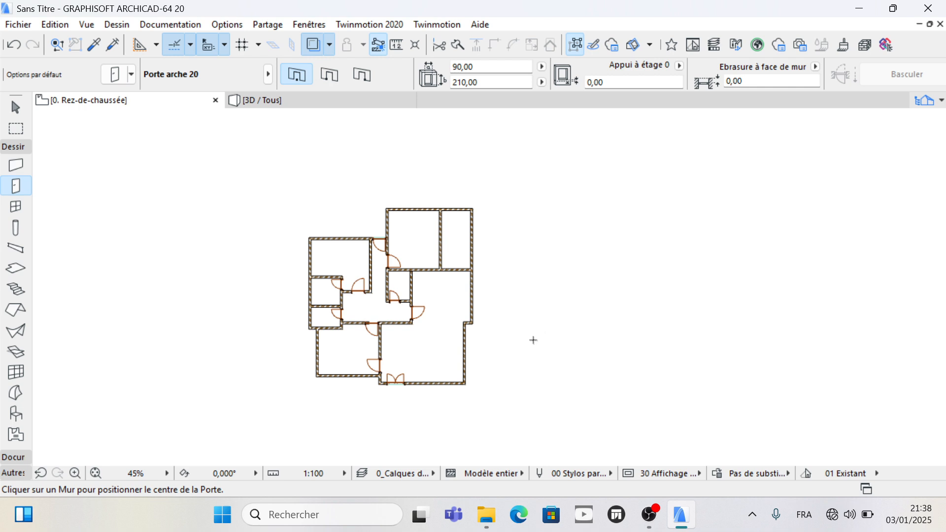
{"action": "left_click", "coordinate": [296, 104]}
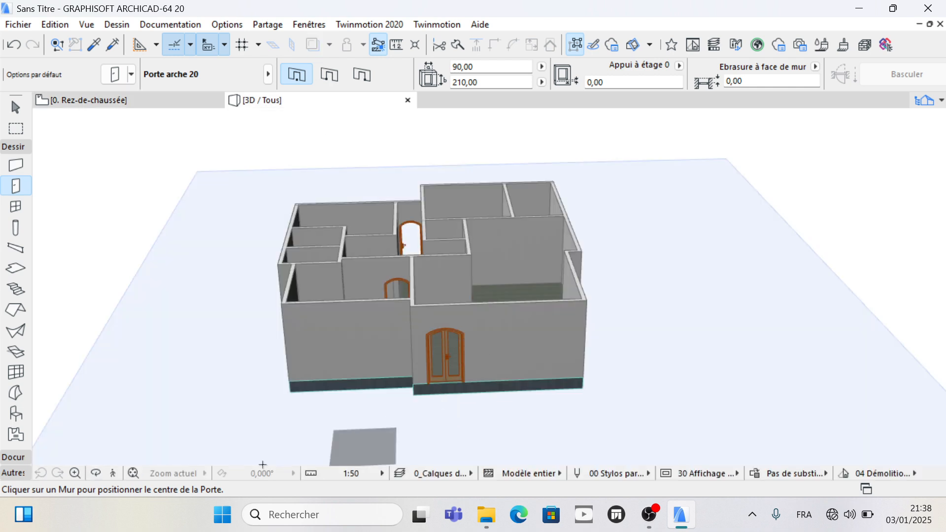
{"action": "left_click", "coordinate": [91, 473]}
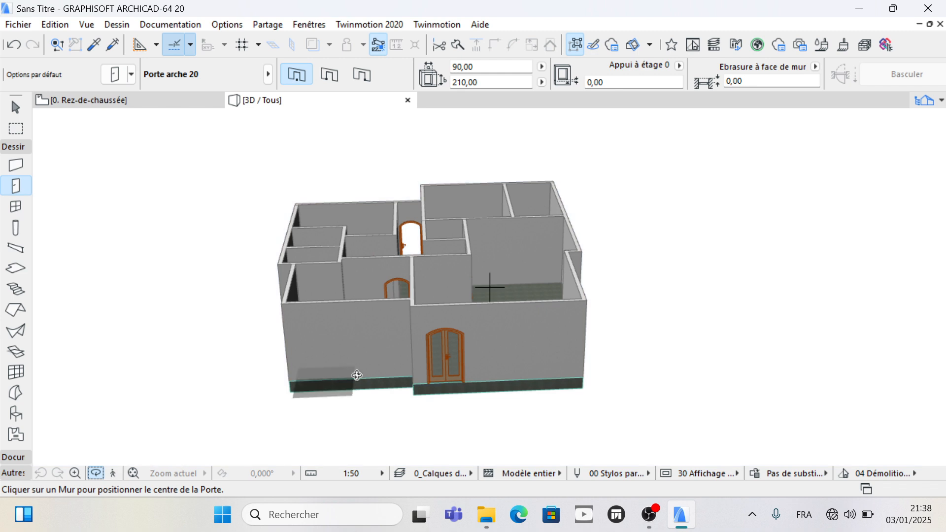
{"action": "left_click_drag", "start_coordinate": [354, 380], "coordinate": [327, 372]}
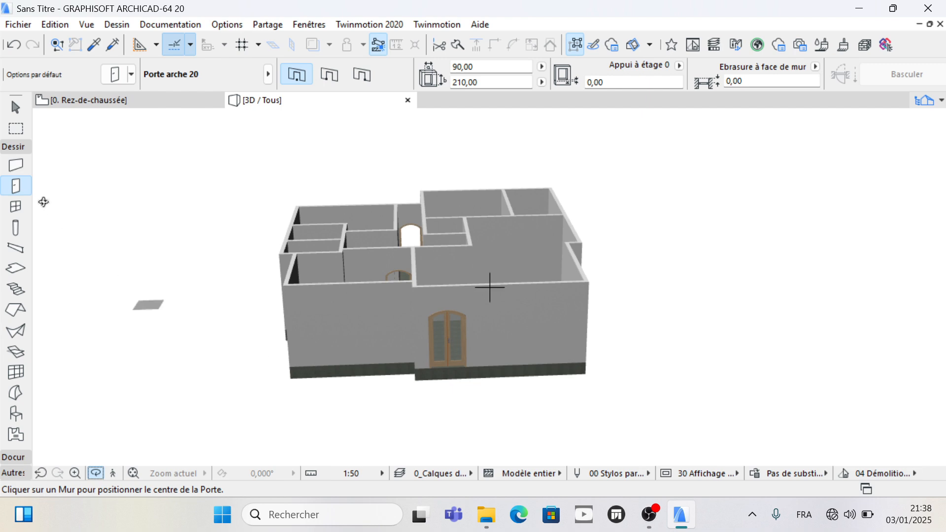
Step: Preview the default door in 3D and elevation, compare Porte 20 with Porte arche 20, and keep Porte arche 20
{"action": "left_click", "coordinate": [114, 76]}
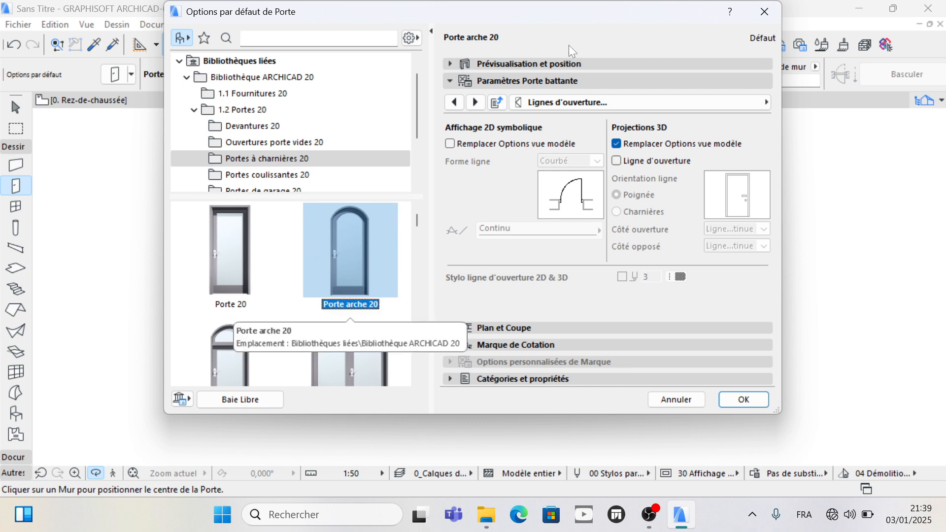
{"action": "left_click", "coordinate": [559, 67]}
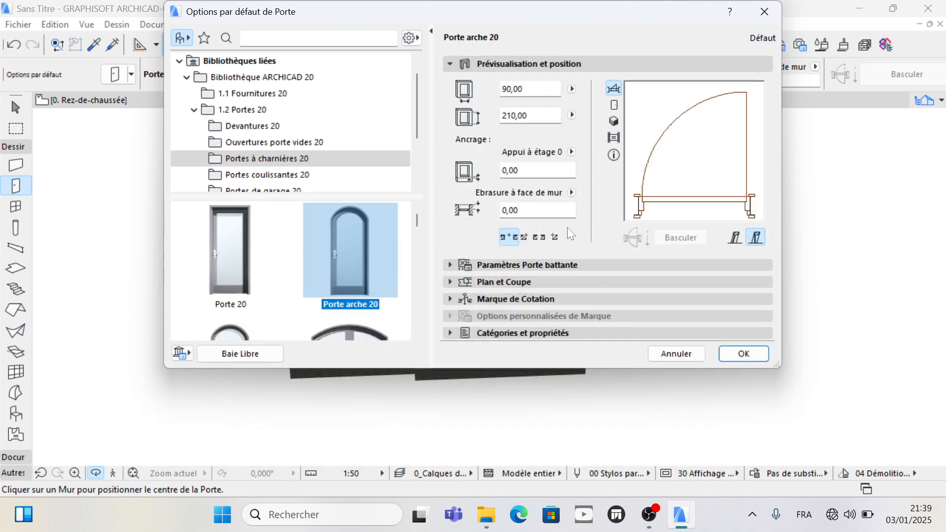
{"action": "left_click", "coordinate": [614, 121]}
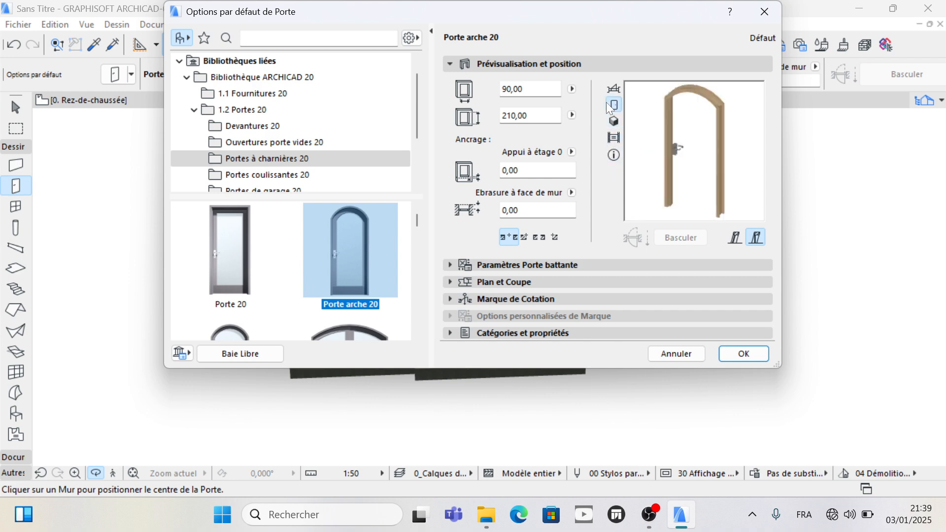
{"action": "left_click", "coordinate": [607, 104]}
{"action": "left_click", "coordinate": [214, 225]}
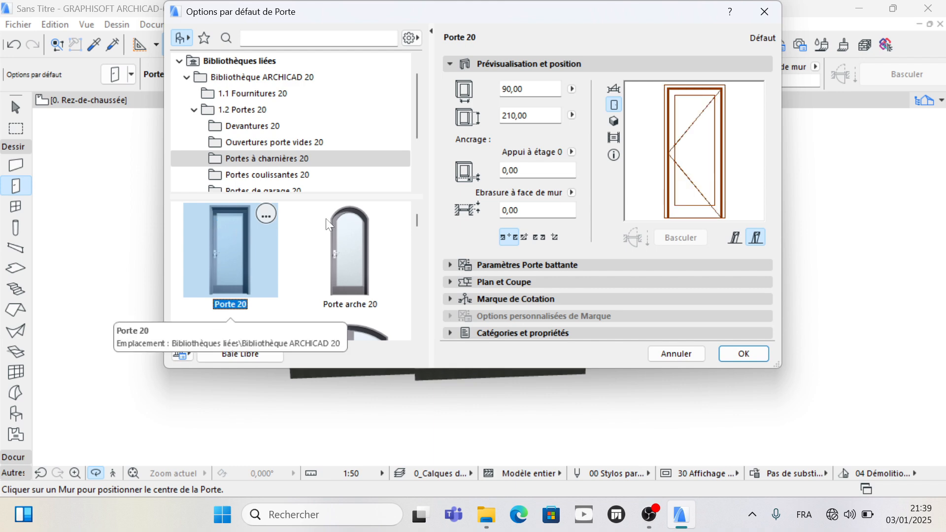
{"action": "left_click", "coordinate": [338, 256]}
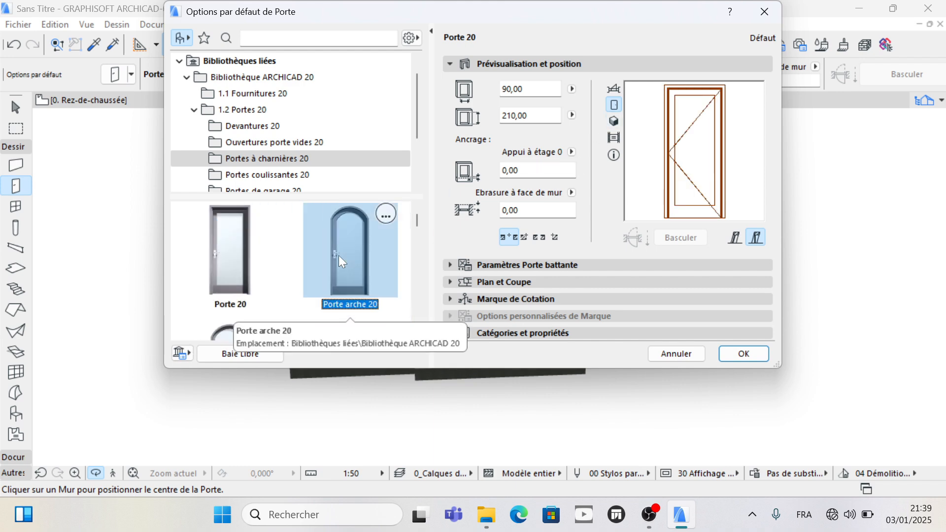
{"action": "left_click", "coordinate": [744, 354]}
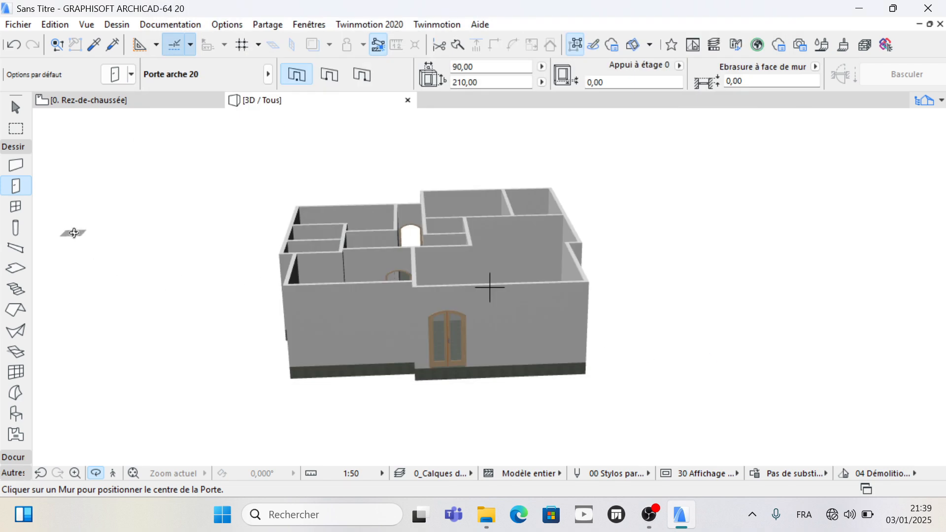
Step: Select all the doors and go through their opening line, handle, opening angle and frame settings
{"action": "key", "text": "ctrl+a"}
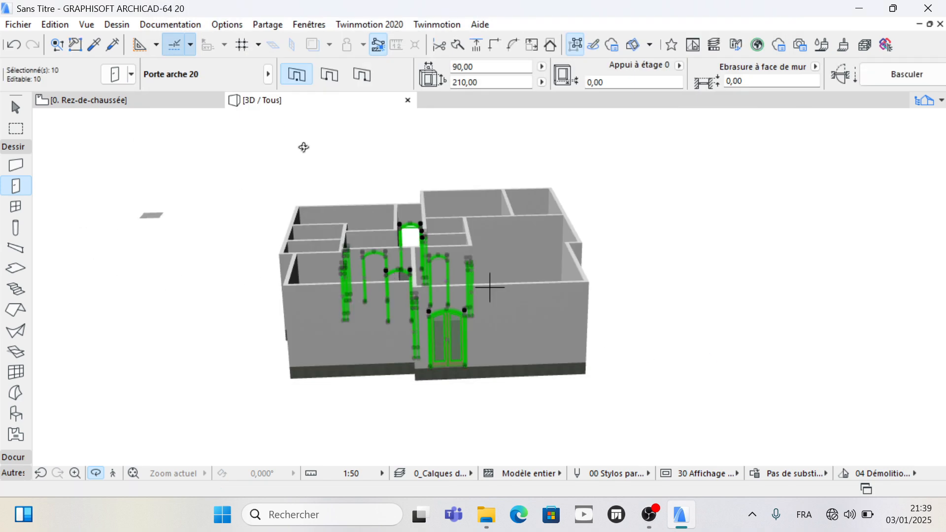
{"action": "left_click", "coordinate": [113, 77]}
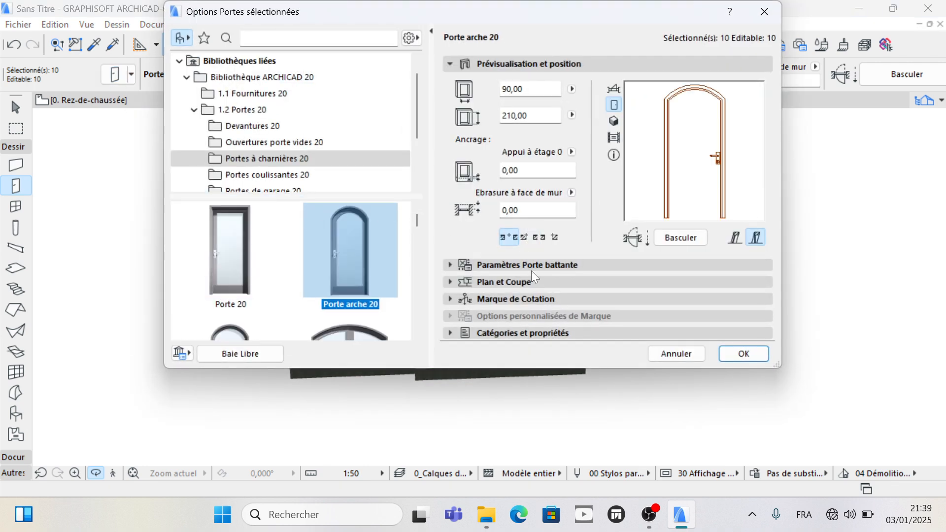
{"action": "left_click", "coordinate": [549, 264]}
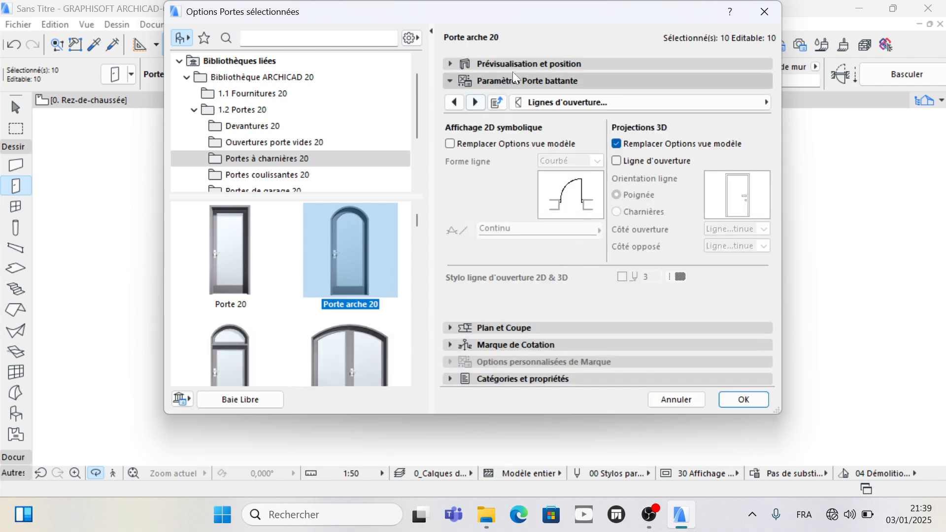
{"action": "left_click", "coordinate": [566, 102]}
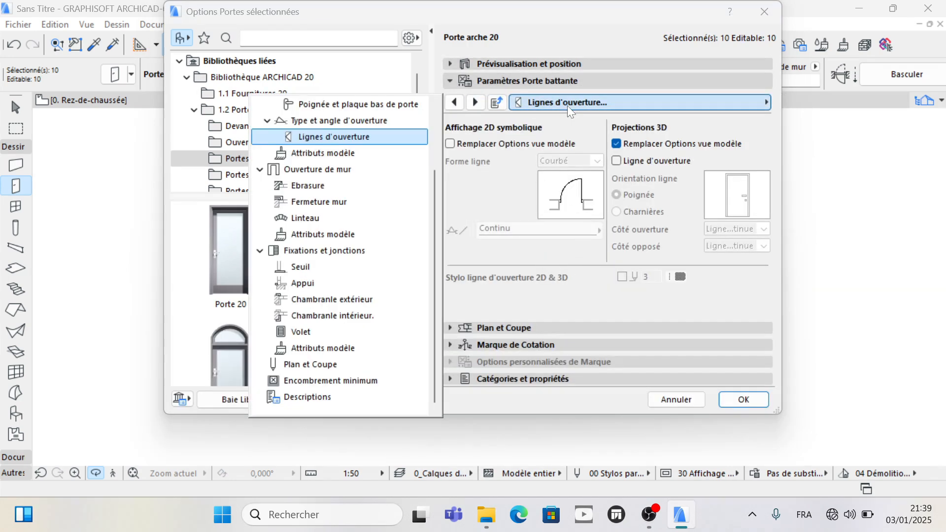
{"action": "left_click", "coordinate": [350, 105]}
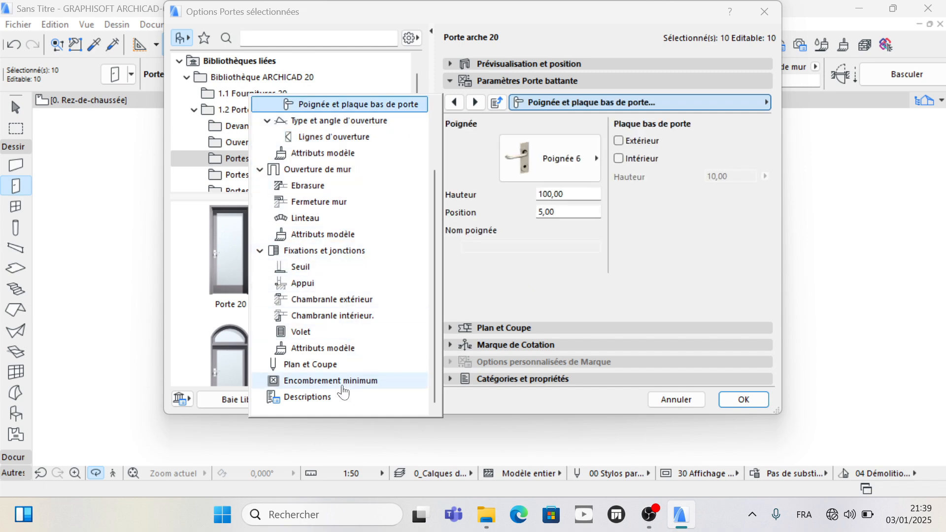
{"action": "left_click", "coordinate": [316, 138]}
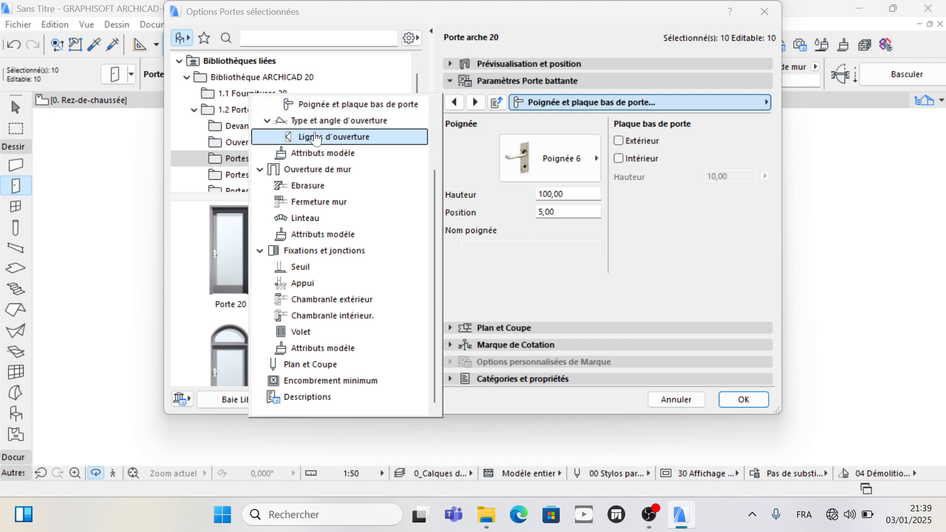
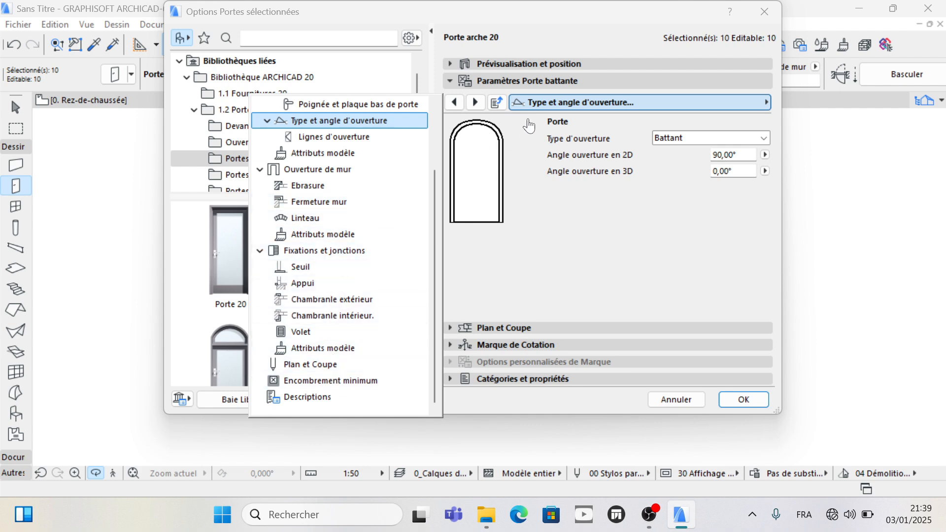
{"action": "left_click", "coordinate": [458, 103]}
{"action": "left_click", "coordinate": [458, 103]}
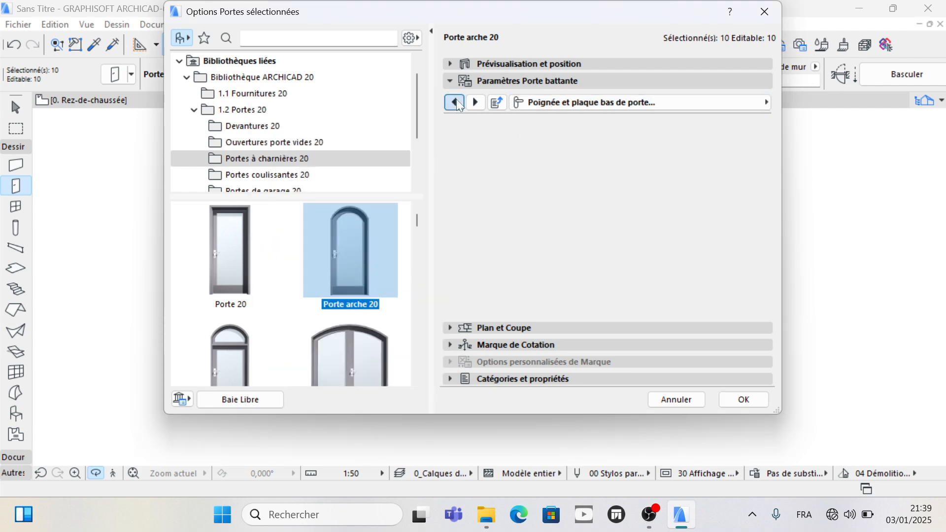
{"action": "left_click", "coordinate": [458, 103]}
{"action": "left_click", "coordinate": [458, 103]}
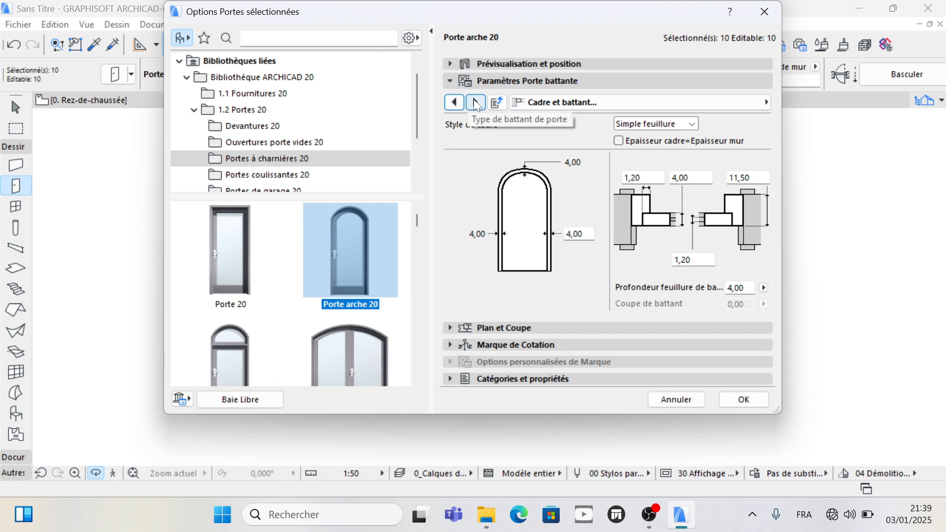
Step: Set the leaf type of all the selected doors to A carreaux
{"action": "left_click", "coordinate": [474, 101]}
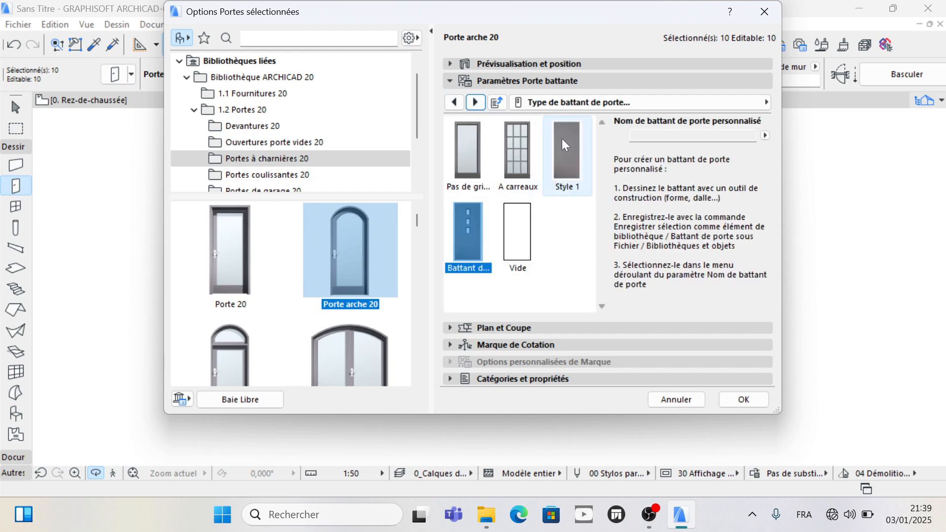
{"action": "left_click", "coordinate": [532, 142]}
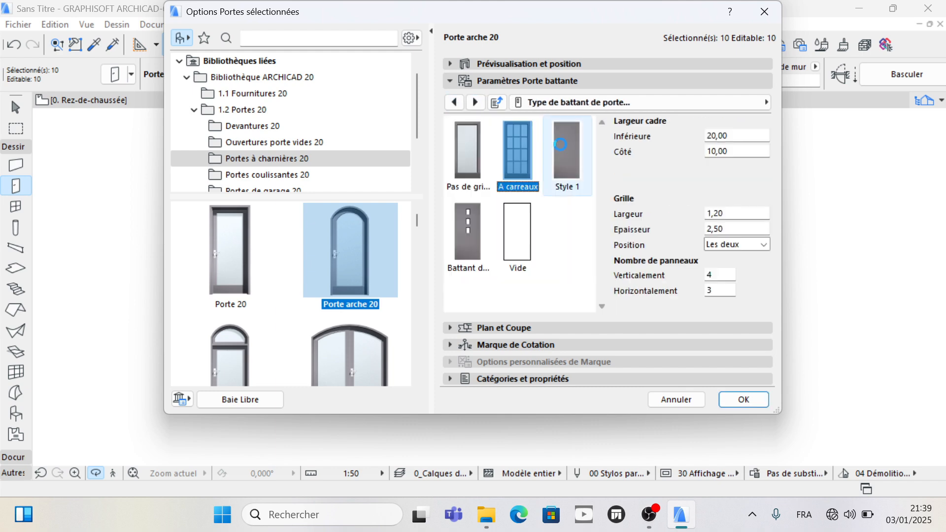
{"action": "left_click", "coordinate": [746, 400]}
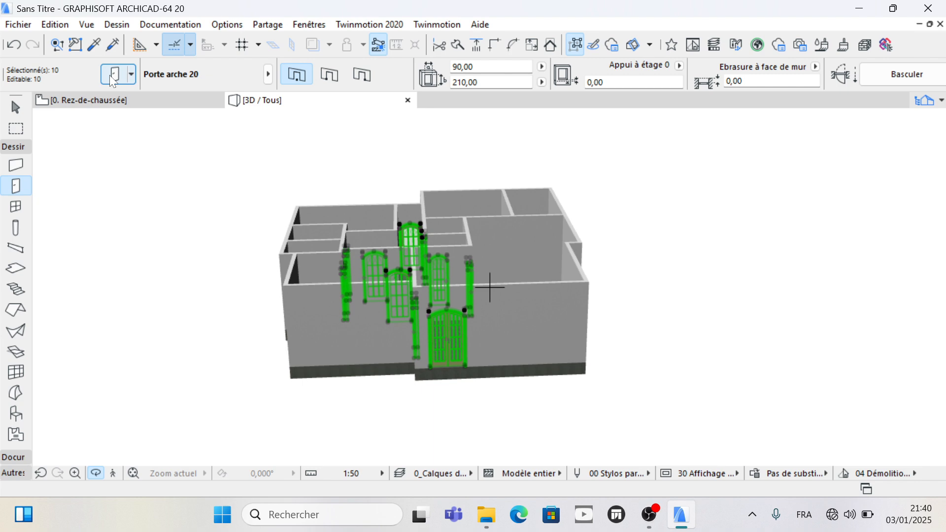
Step: Change all the selected doors to Porte 20 from the hinged door library with a Style 23 leaf
{"action": "key", "text": "ctrl+t"}
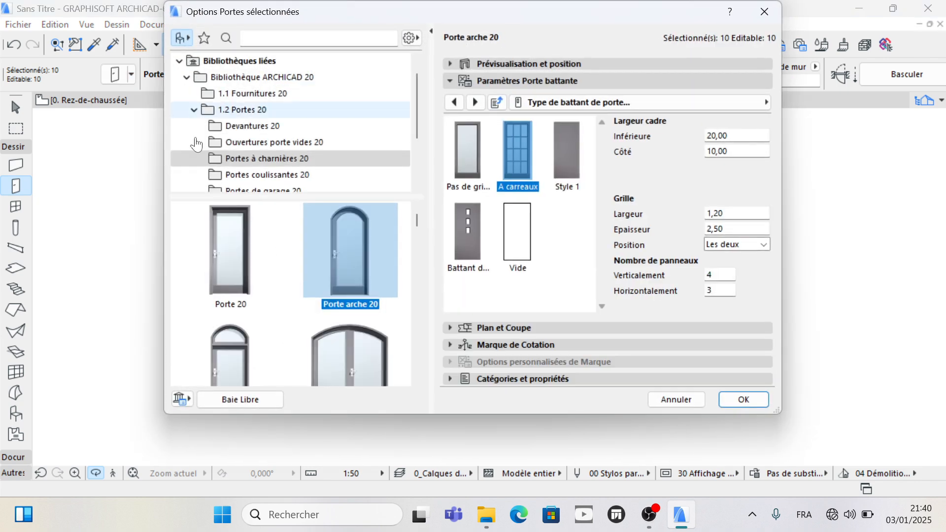
{"action": "left_click", "coordinate": [219, 244]}
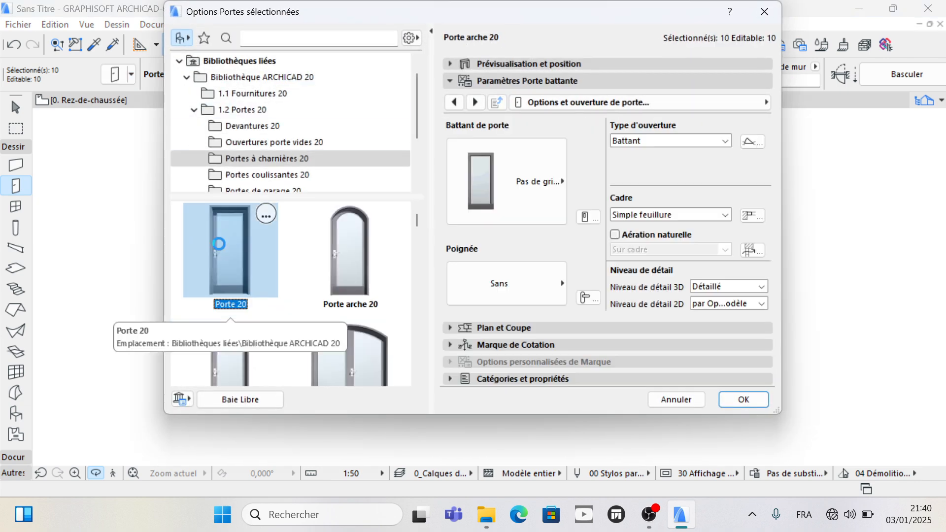
{"action": "left_click", "coordinate": [542, 205]}
{"action": "scroll", "coordinate": [626, 279], "scroll_direction": "down", "scroll_amount": 5}
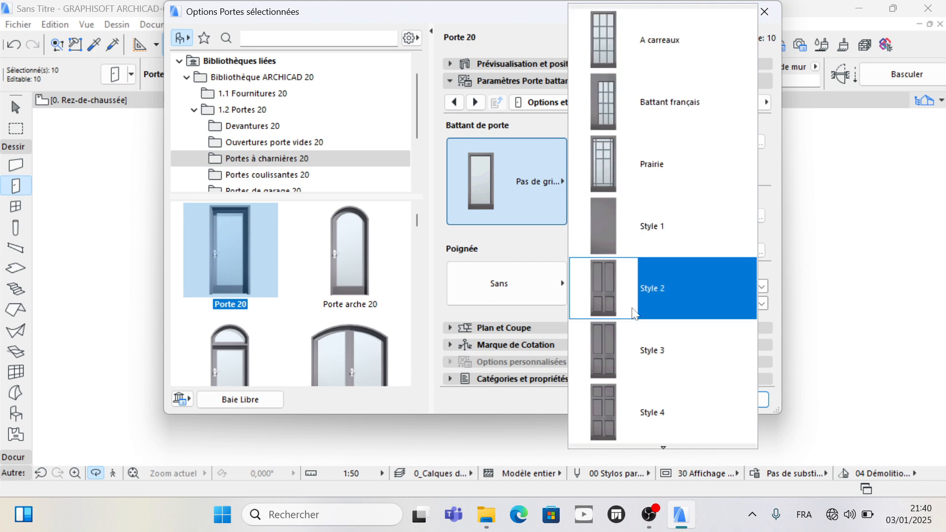
{"action": "scroll", "coordinate": [626, 280], "scroll_direction": "down", "scroll_amount": 5}
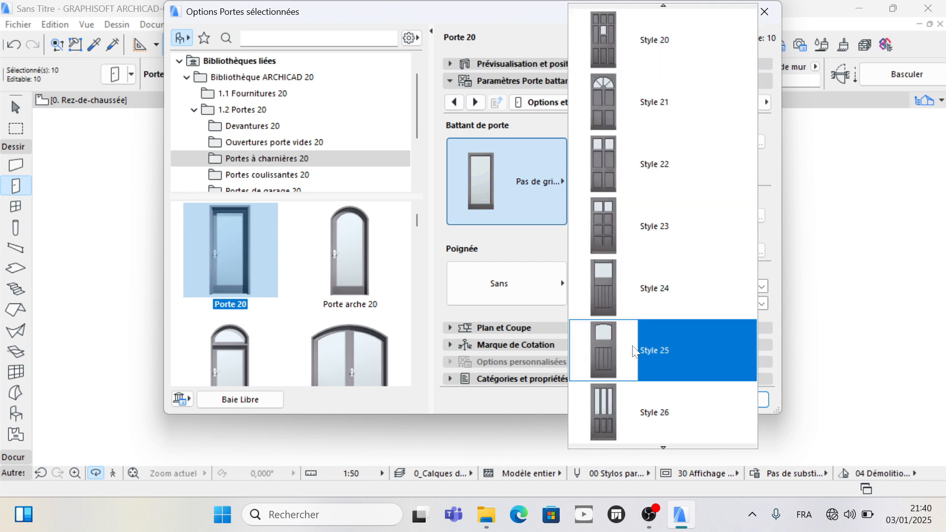
{"action": "left_click", "coordinate": [635, 229]}
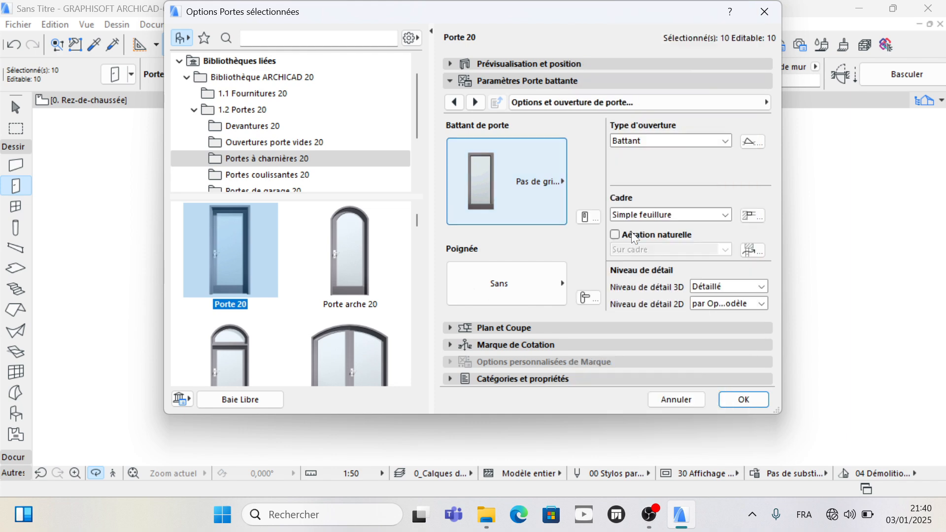
Step: Add a lever handle to all the selected doors and apply the door settings
{"action": "left_click", "coordinate": [532, 278]}
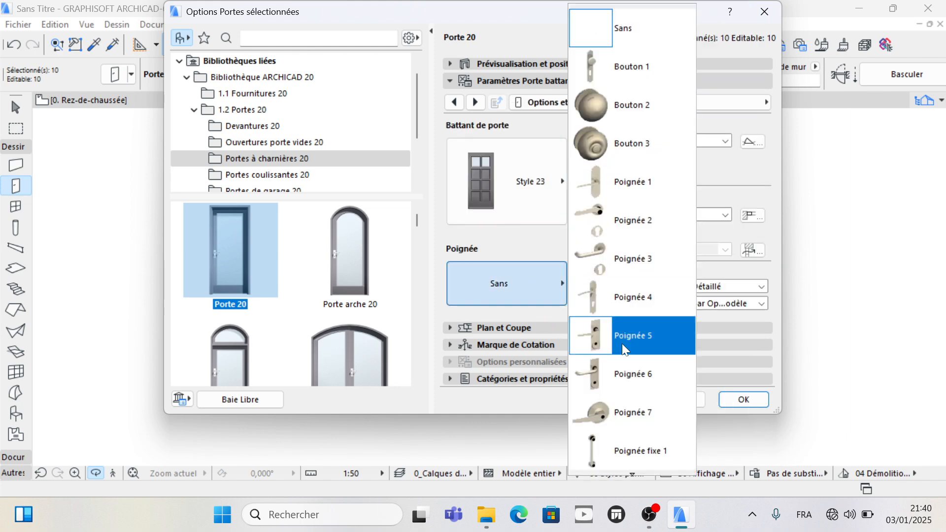
{"action": "left_click", "coordinate": [629, 365]}
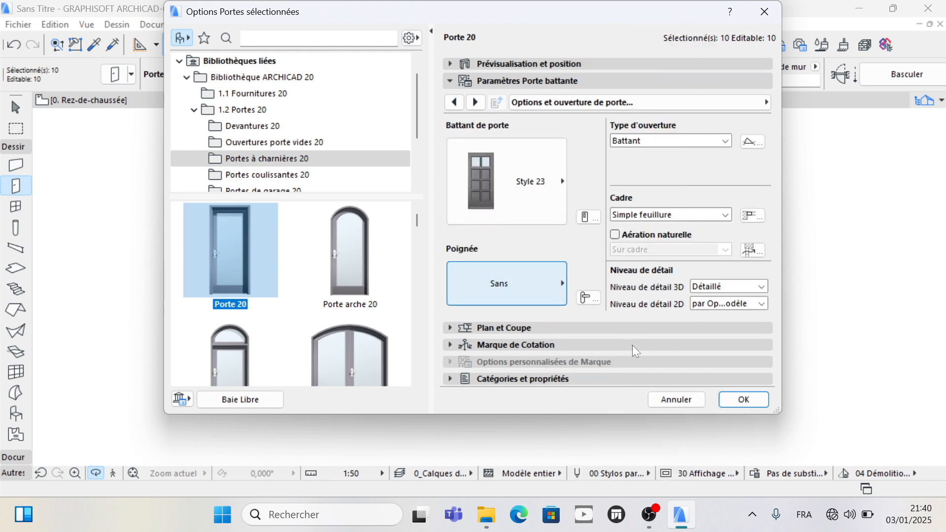
{"action": "left_click", "coordinate": [744, 399]}
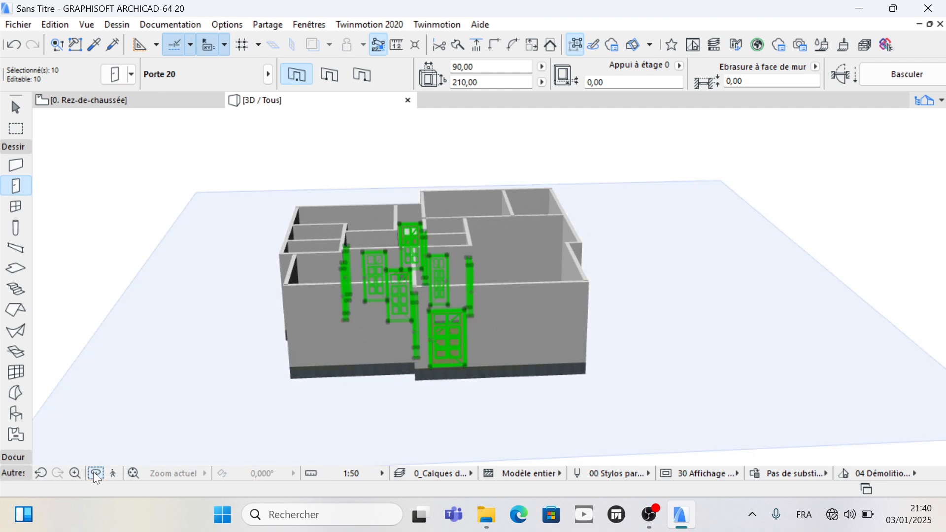
Step: Orbit the 3D view to the front façade, clear the selection and select the entrance door
{"action": "left_click", "coordinate": [95, 474]}
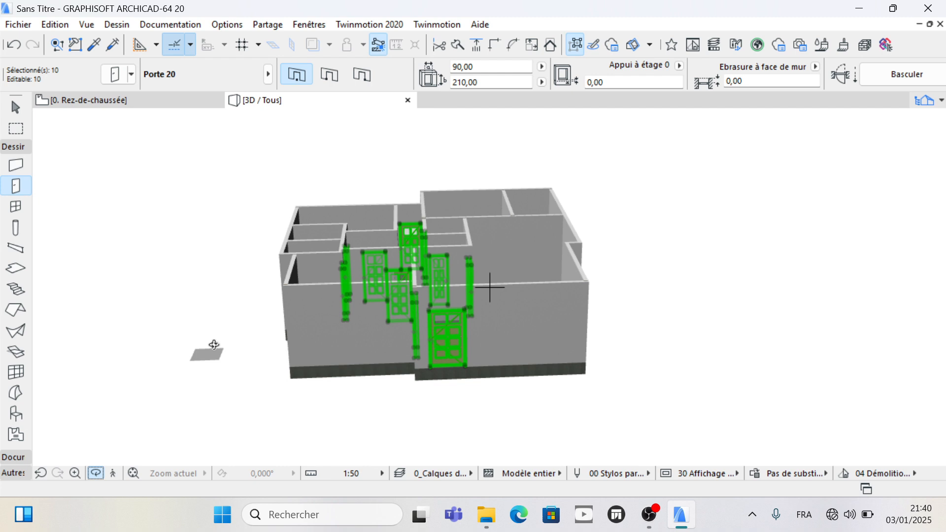
{"action": "left_click_drag", "start_coordinate": [214, 345], "coordinate": [210, 317]}
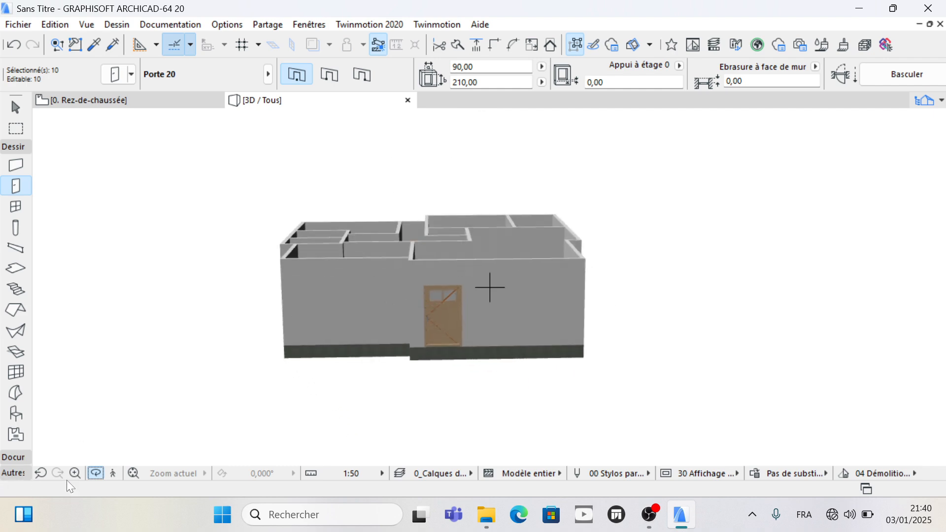
{"action": "left_click", "coordinate": [96, 475]}
{"action": "key", "text": "Escape"}
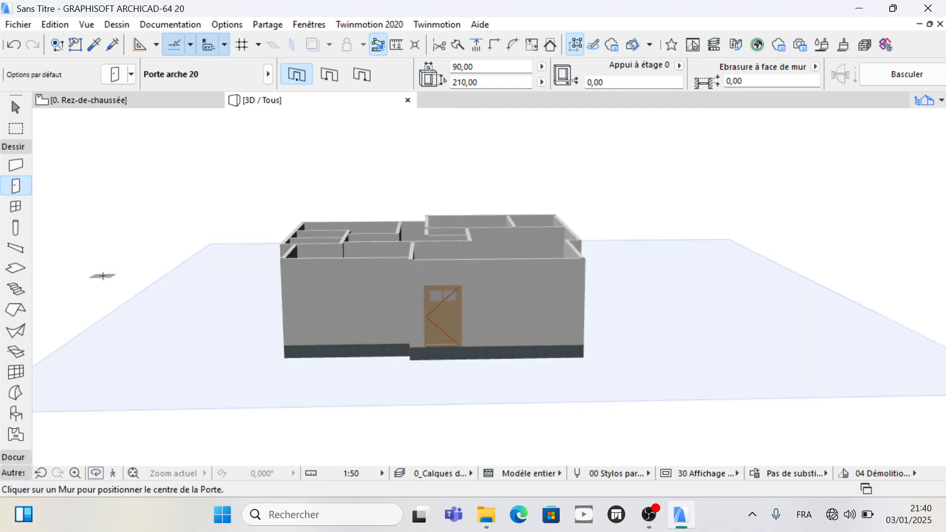
{"action": "left_click", "coordinate": [443, 332], "text": "shift"}
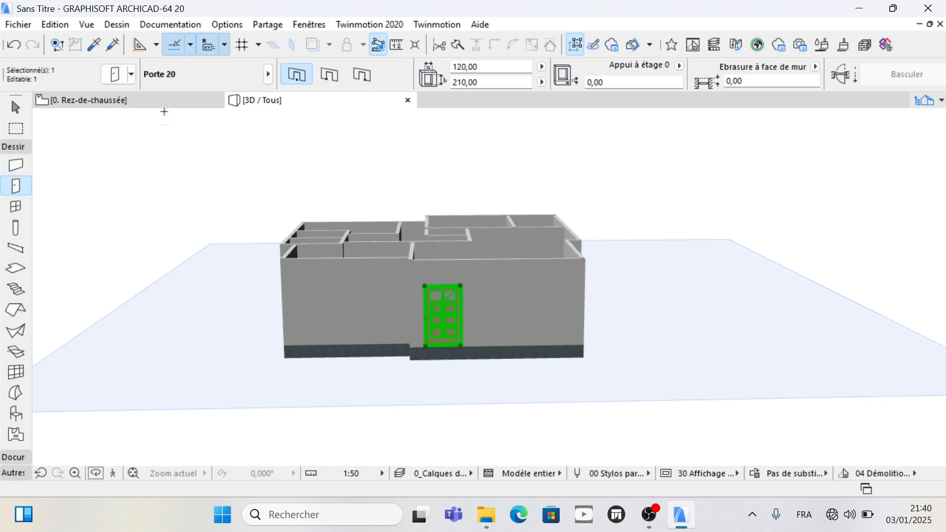
Step: In the ground-floor plan, delete the entrance door from the lower wall of the living room
{"action": "left_click", "coordinate": [88, 101]}
{"action": "key", "text": "Escape"}
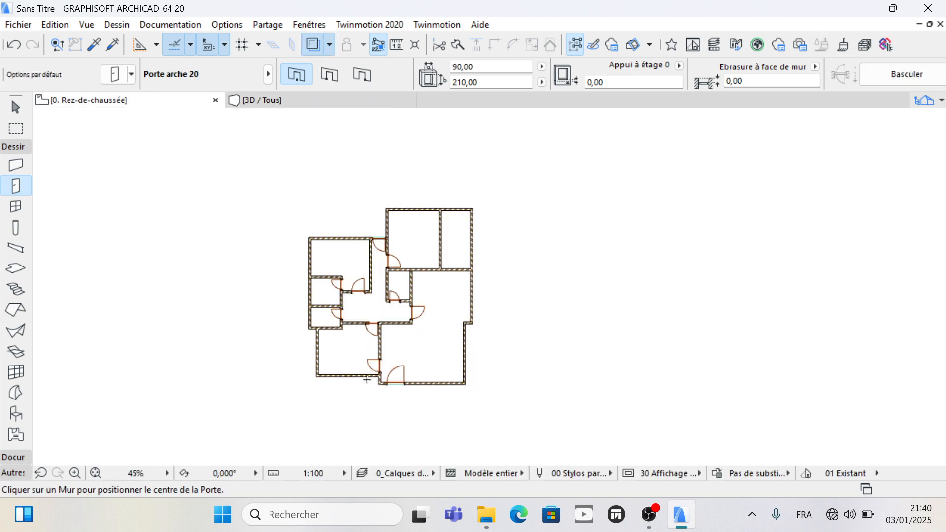
{"action": "scroll", "coordinate": [379, 379], "scroll_direction": "up", "scroll_amount": 3}
{"action": "scroll", "coordinate": [379, 379], "scroll_direction": "up", "scroll_amount": 3}
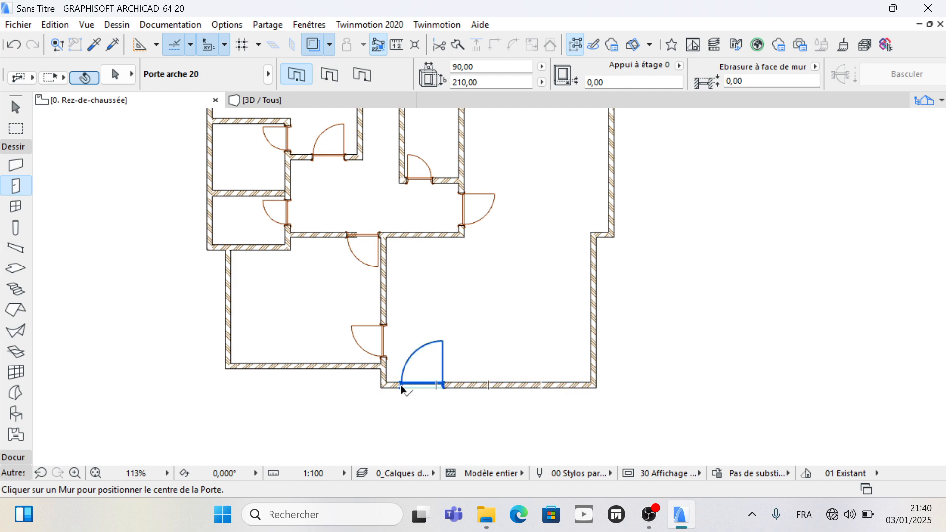
{"action": "left_click", "coordinate": [402, 389], "text": "shift"}
{"action": "key", "text": "Delete"}
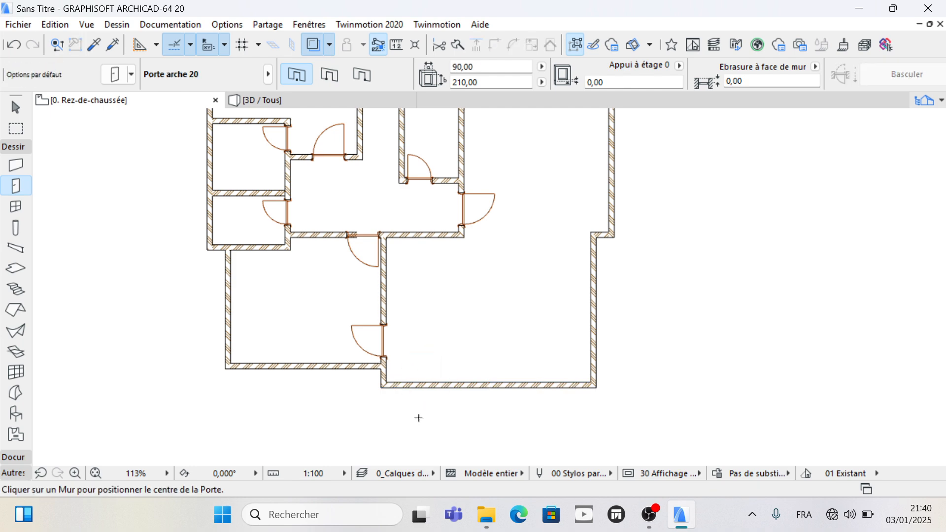
Step: Try Porte arche double 20 as the default door and view its available leaf types
{"action": "left_click", "coordinate": [111, 73]}
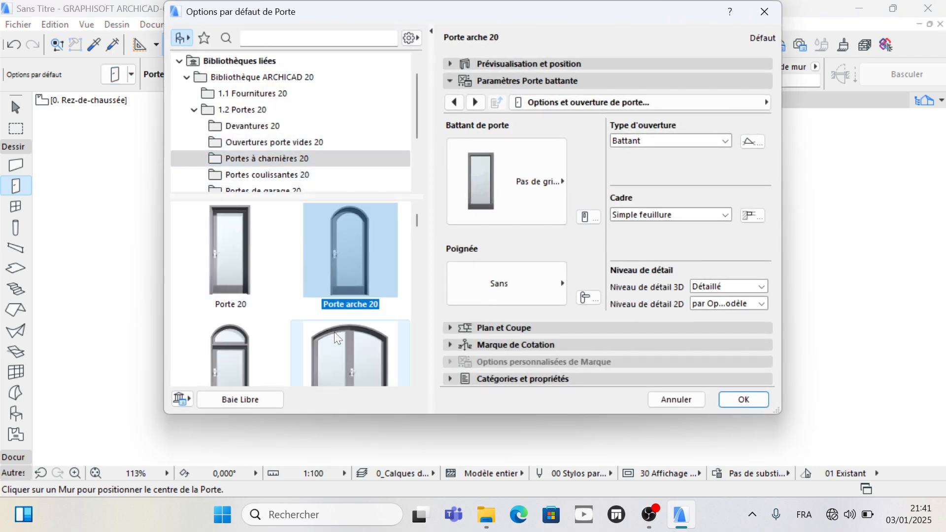
{"action": "scroll", "coordinate": [335, 331], "scroll_direction": "down", "scroll_amount": 2}
{"action": "scroll", "coordinate": [336, 330], "scroll_direction": "up", "scroll_amount": 1}
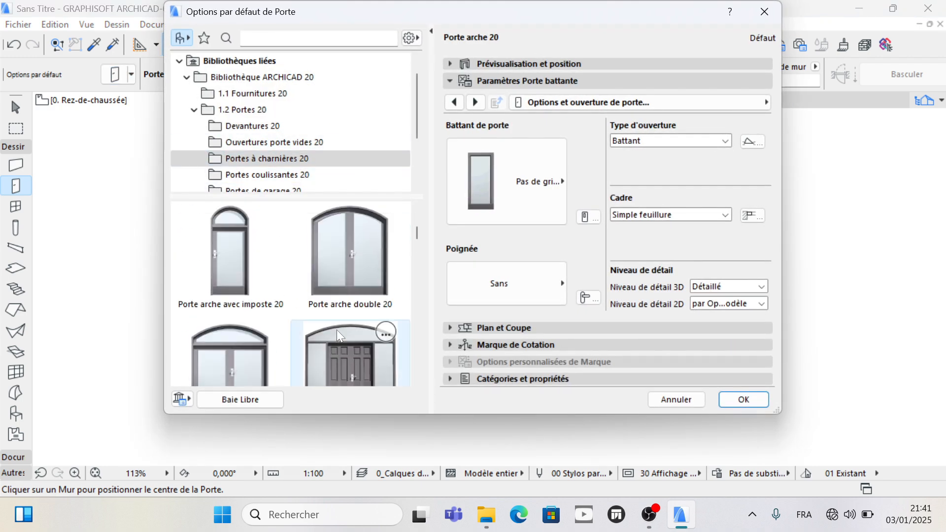
{"action": "left_click", "coordinate": [365, 247]}
{"action": "left_click", "coordinate": [488, 194]}
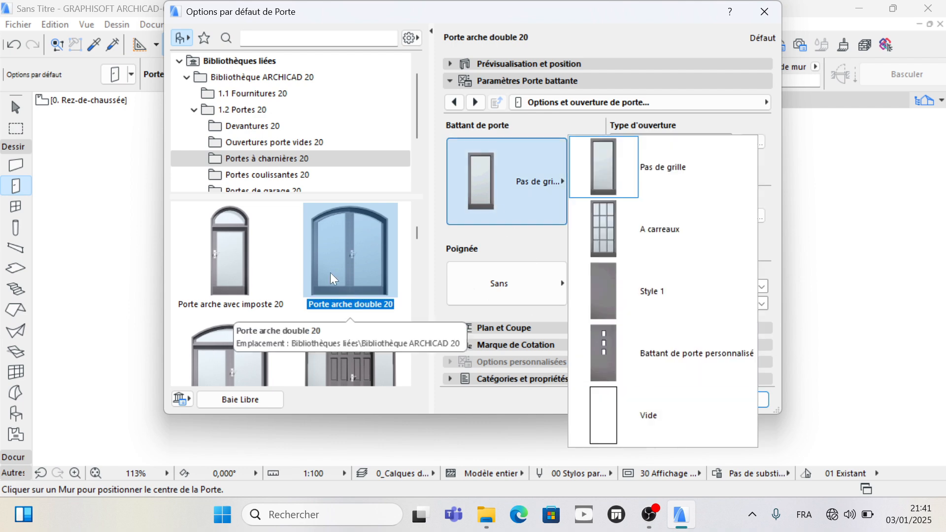
{"action": "left_click", "coordinate": [416, 253]}
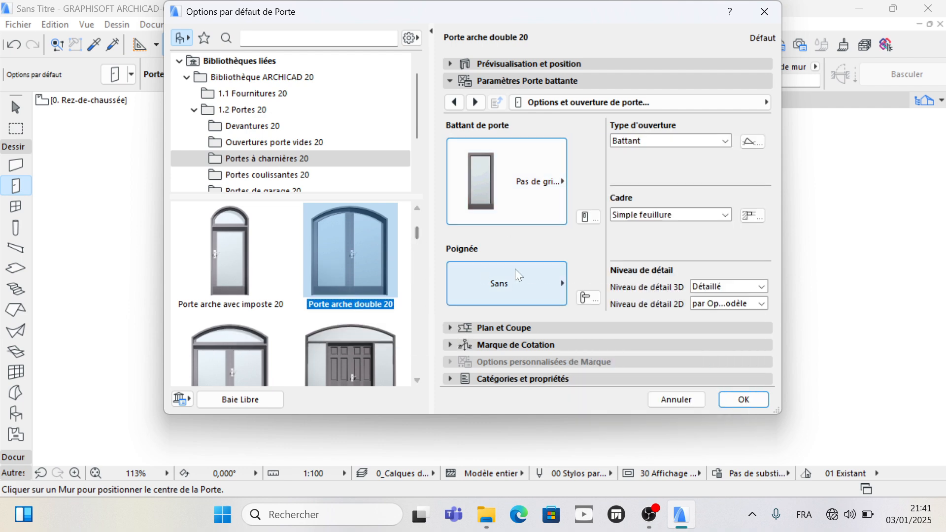
Step: Choose Porte avec tierce vitrée côté 2 20 as the default door and give its leaf Style 21
{"action": "left_click_drag", "start_coordinate": [415, 233], "coordinate": [415, 253]}
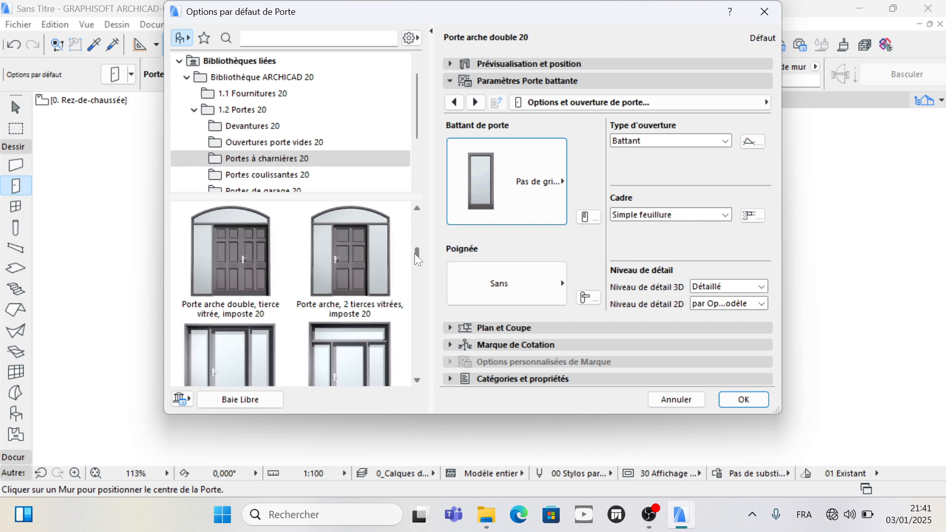
{"action": "scroll", "coordinate": [389, 271], "scroll_direction": "down", "scroll_amount": 5}
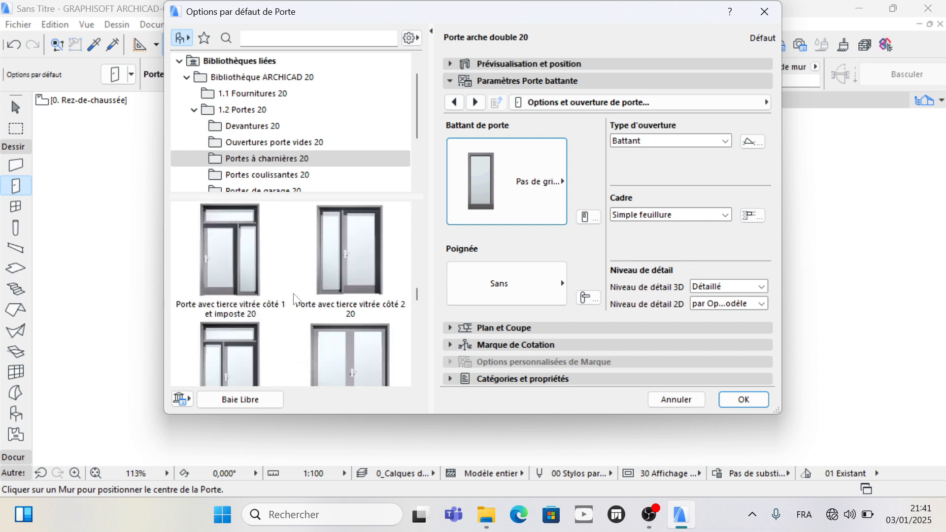
{"action": "left_click", "coordinate": [372, 265]}
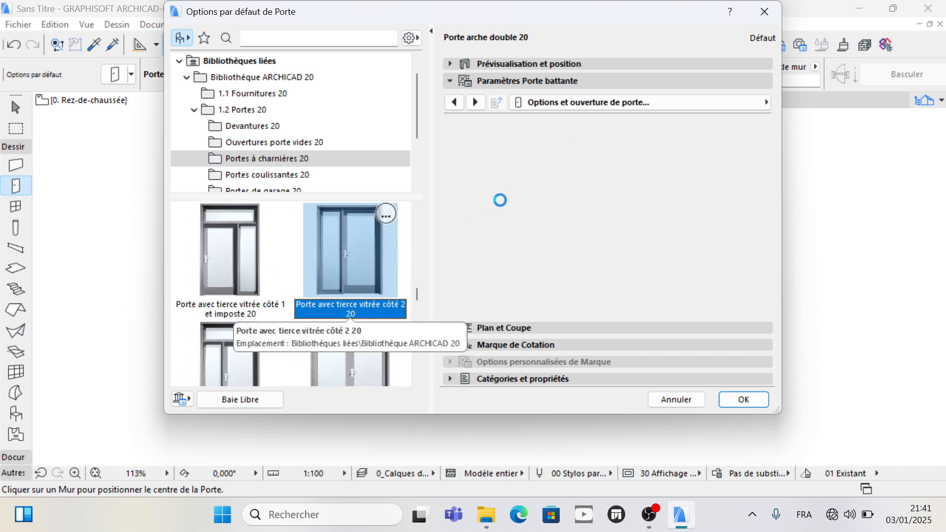
{"action": "left_click", "coordinate": [498, 202]}
{"action": "scroll", "coordinate": [656, 345], "scroll_direction": "down", "scroll_amount": 4}
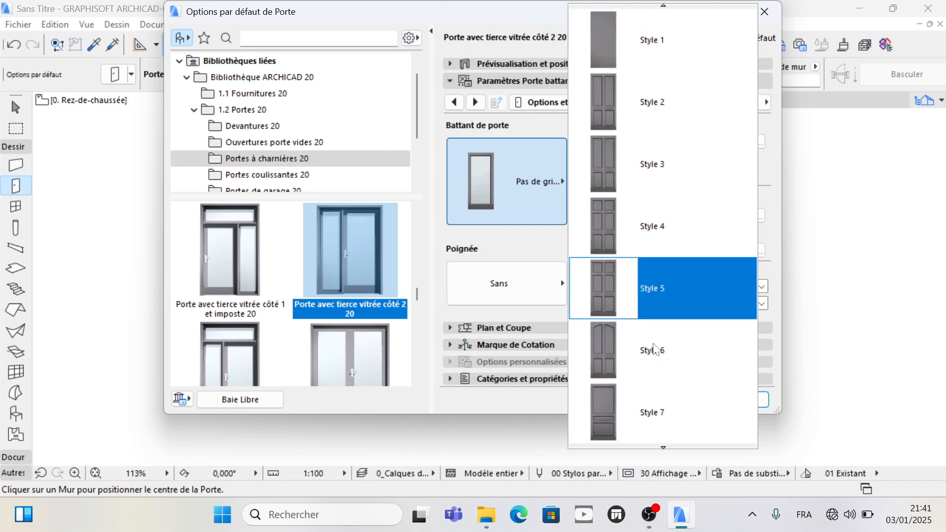
{"action": "scroll", "coordinate": [655, 349], "scroll_direction": "down", "scroll_amount": 10}
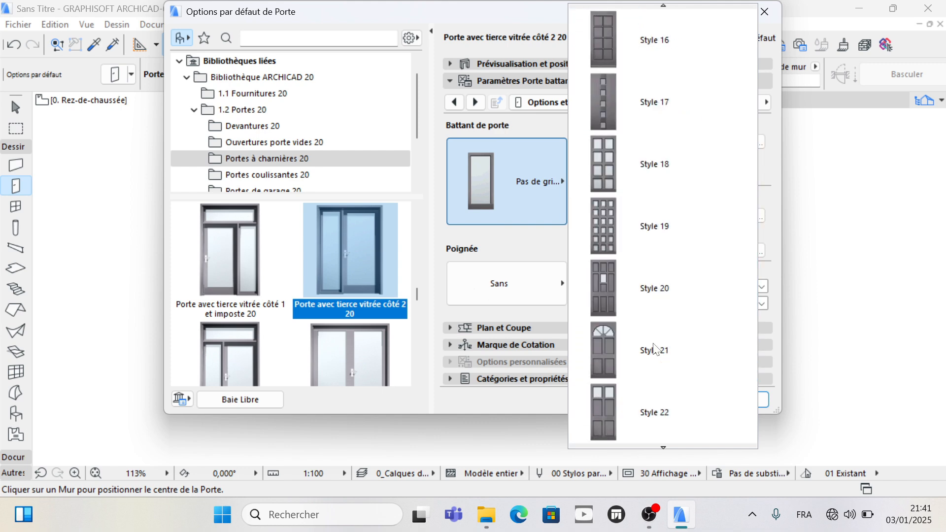
{"action": "left_click", "coordinate": [611, 298]}
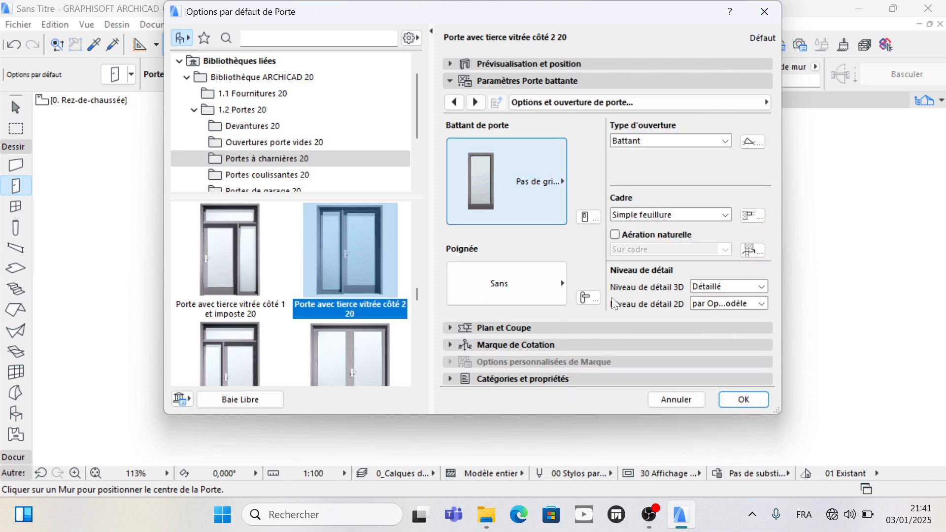
Step: Set the default door's handle to Poignée 5 and apply the door settings
{"action": "left_click", "coordinate": [499, 288]}
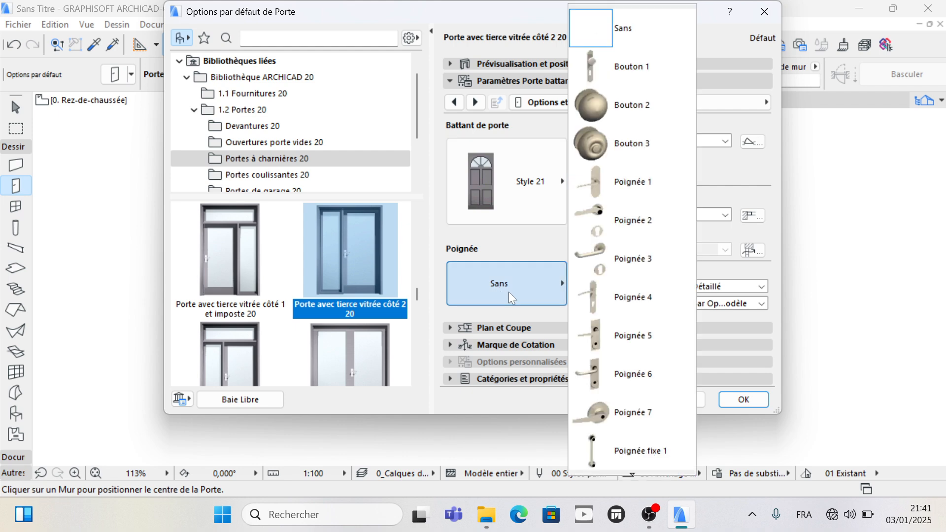
{"action": "left_click", "coordinate": [652, 335]}
{"action": "left_click", "coordinate": [747, 403]}
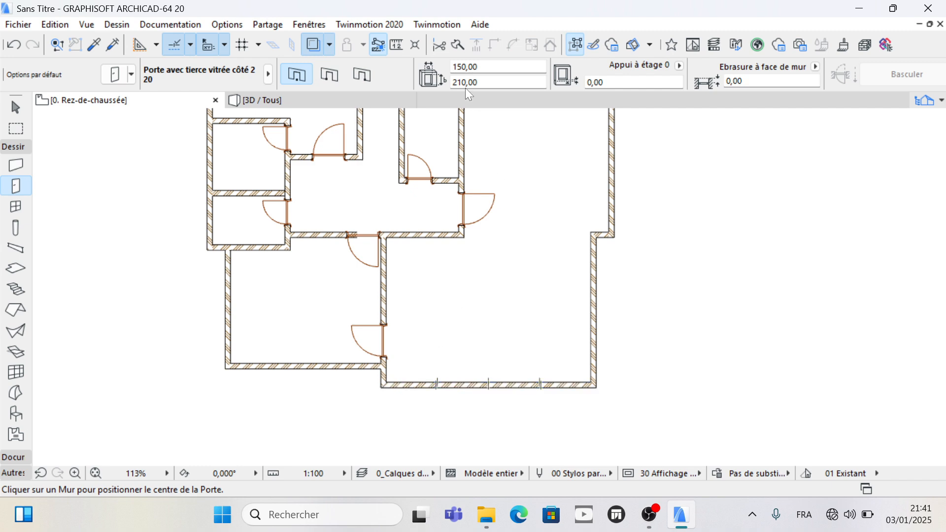
Step: Set the door width to 120 and place it near the left end of the living room's lower wall, opening inward
{"action": "left_click_drag", "start_coordinate": [485, 66], "coordinate": [405, 67]}
{"action": "type", "text": "120"}
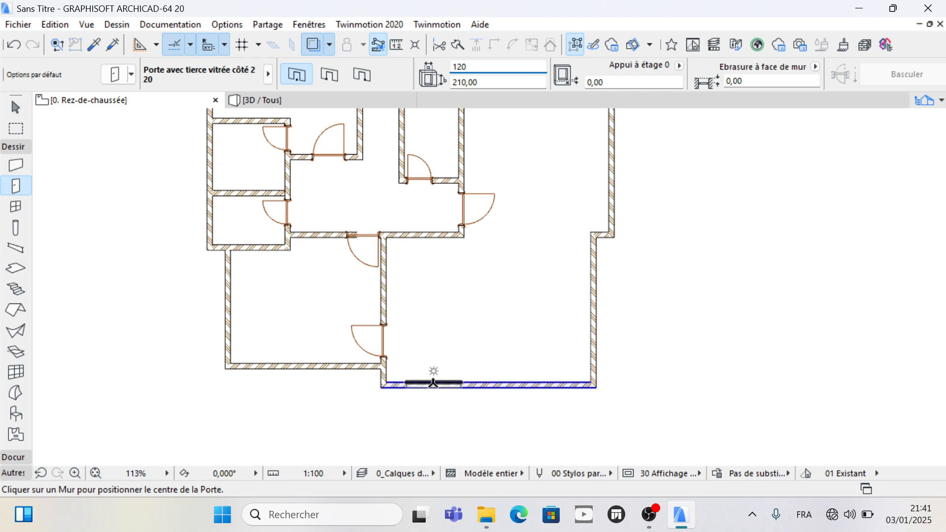
{"action": "key", "text": "Return"}
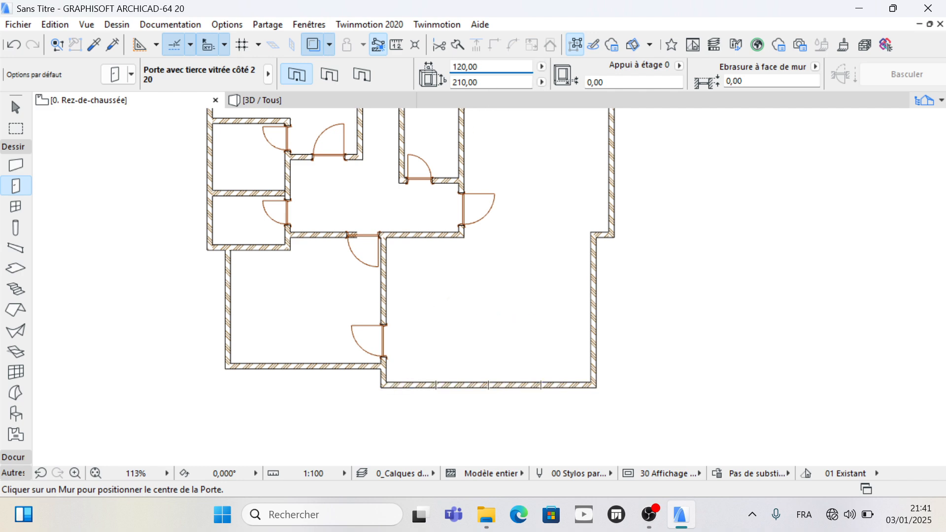
{"action": "left_click", "coordinate": [426, 382]}
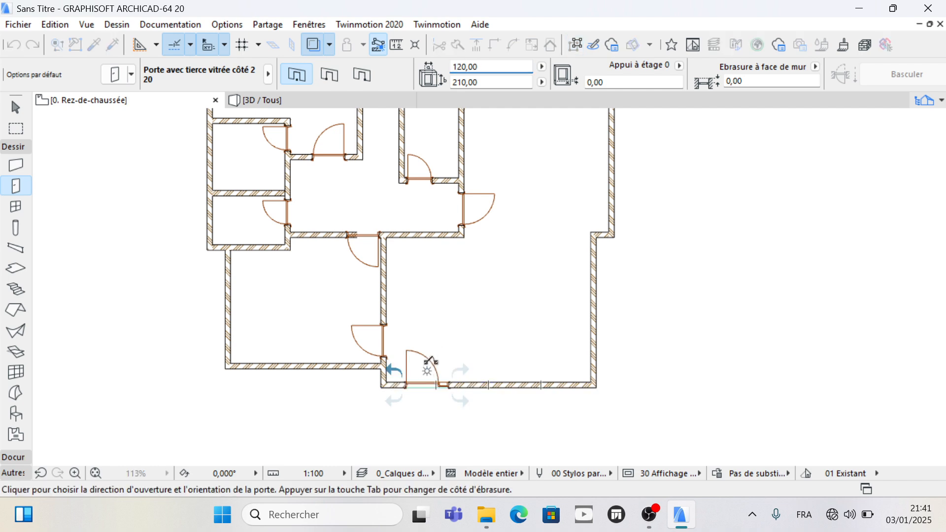
{"action": "left_click", "coordinate": [427, 363]}
Step: Examine the new entrance door in the 3D view from the front and at an angle
{"action": "left_click", "coordinate": [314, 104]}
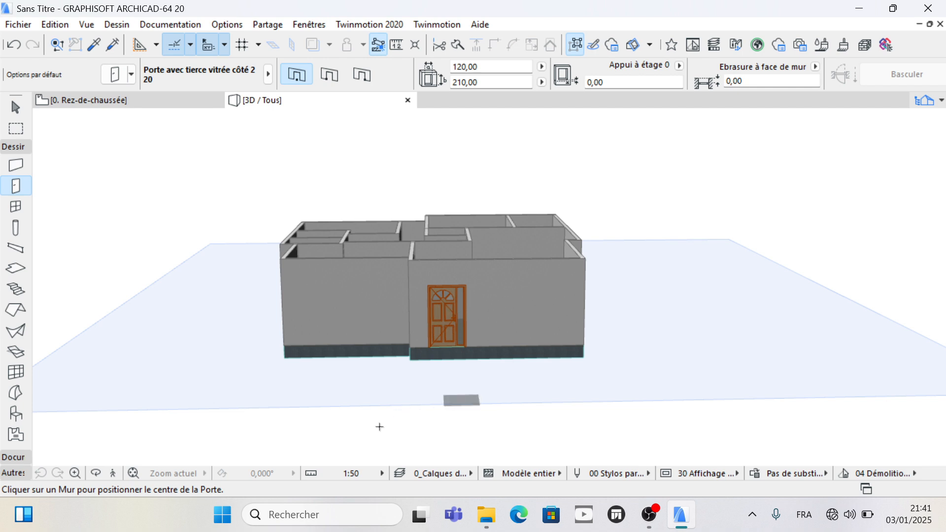
{"action": "left_click", "coordinate": [96, 473]}
{"action": "left_click_drag", "start_coordinate": [232, 444], "coordinate": [434, 370]}
Step: In the ground-floor plan, start a wall at the outer corner left of the entrance door, with Face extérieure as reference line
{"action": "left_click", "coordinate": [153, 101]}
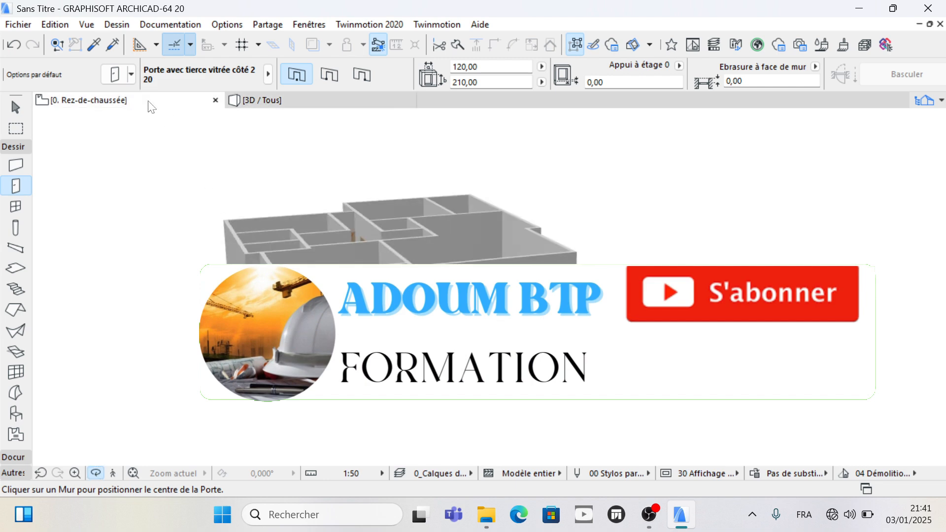
{"action": "scroll", "coordinate": [444, 349], "scroll_direction": "down", "scroll_amount": 3}
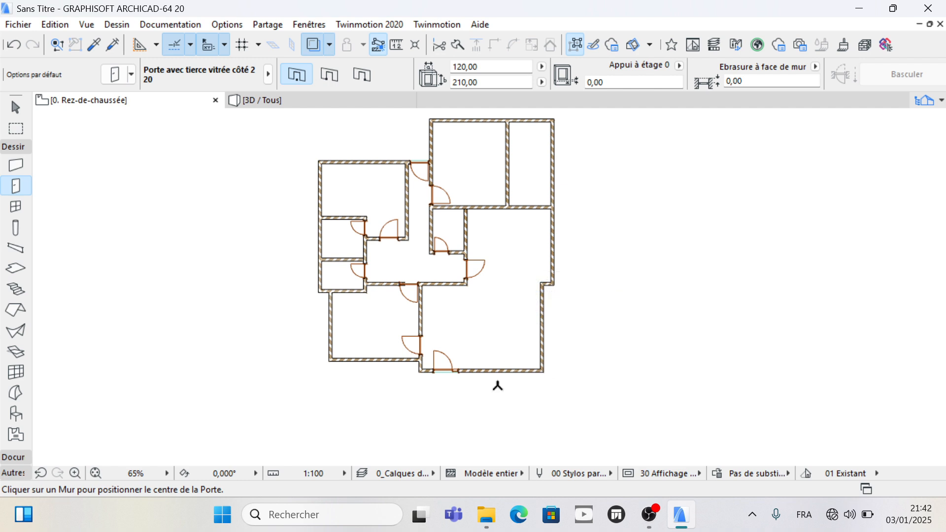
{"action": "left_click", "coordinate": [17, 268]}
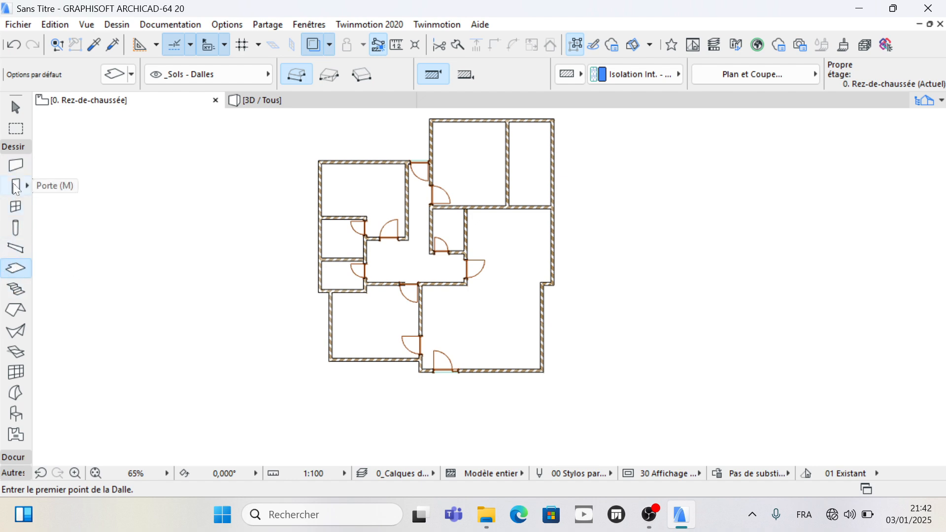
{"action": "left_click", "coordinate": [15, 165]}
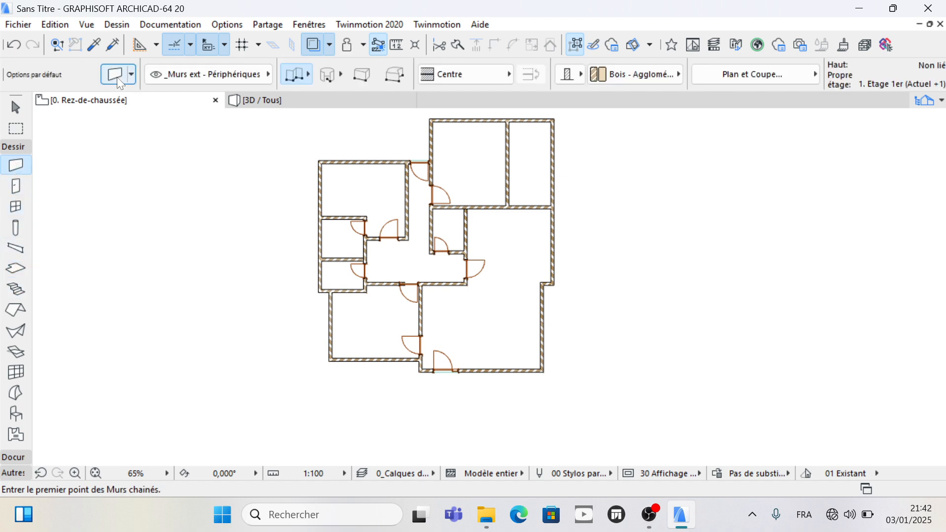
{"action": "left_click", "coordinate": [117, 75]}
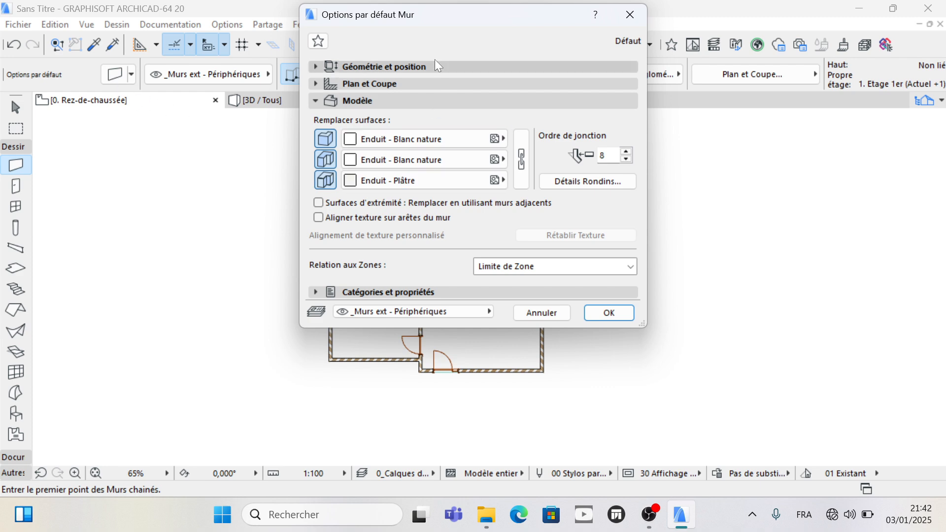
{"action": "left_click", "coordinate": [616, 315]}
{"action": "scroll", "coordinate": [422, 366], "scroll_direction": "up", "scroll_amount": 5}
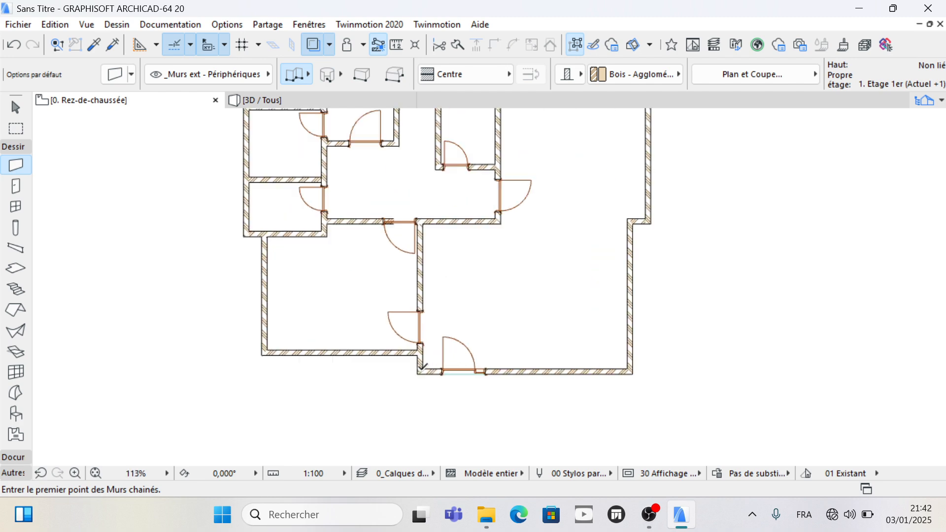
{"action": "scroll", "coordinate": [427, 383], "scroll_direction": "up", "scroll_amount": 3}
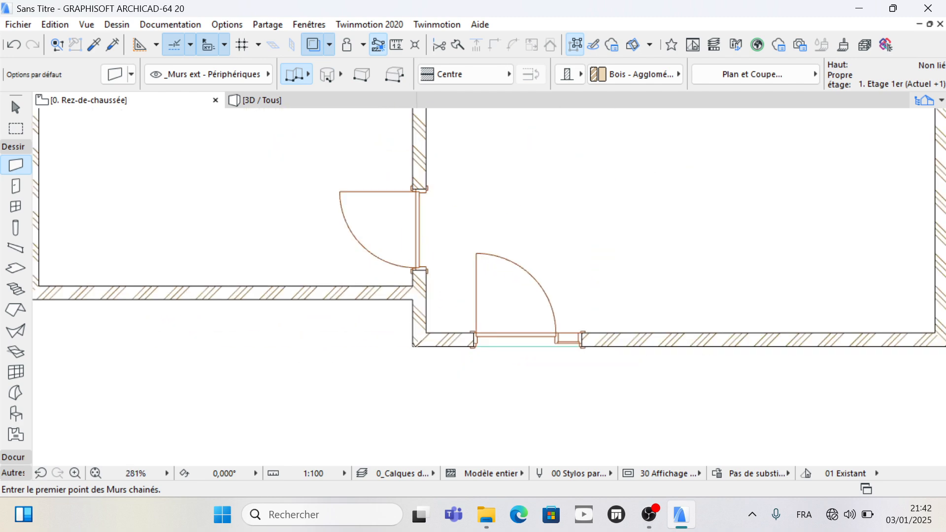
{"action": "left_click", "coordinate": [412, 347]}
{"action": "left_click", "coordinate": [443, 70]}
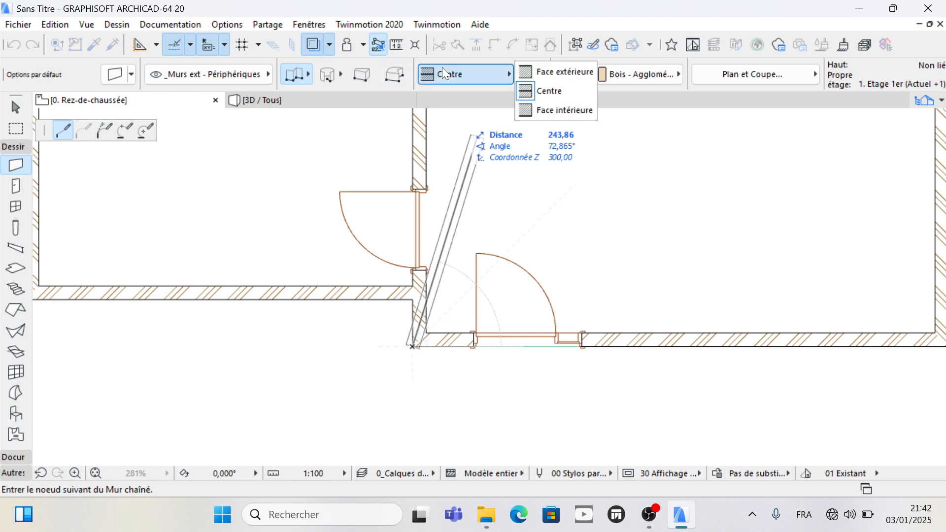
{"action": "left_click", "coordinate": [545, 71]}
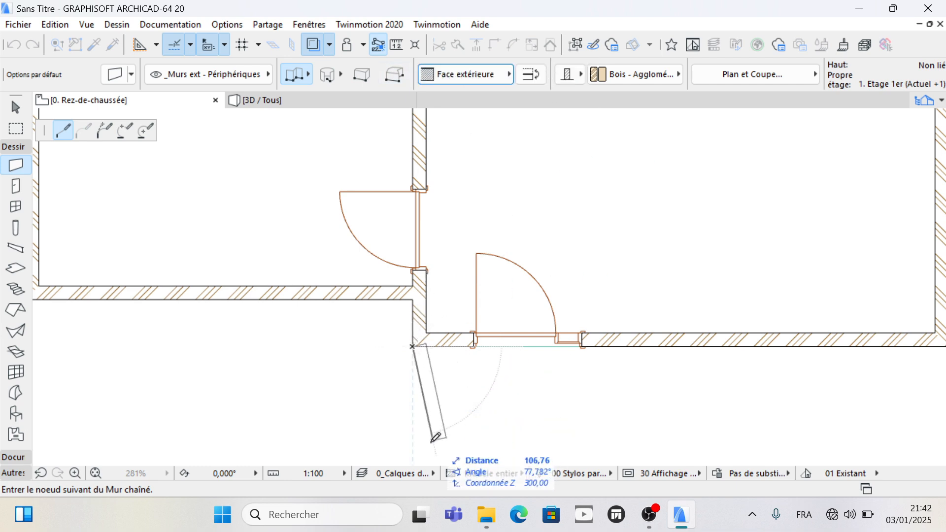
Step: Run the wall 100 straight down from the corner, away from the house, and end the wall chain
{"action": "scroll", "coordinate": [425, 261], "scroll_direction": "down", "scroll_amount": 1}
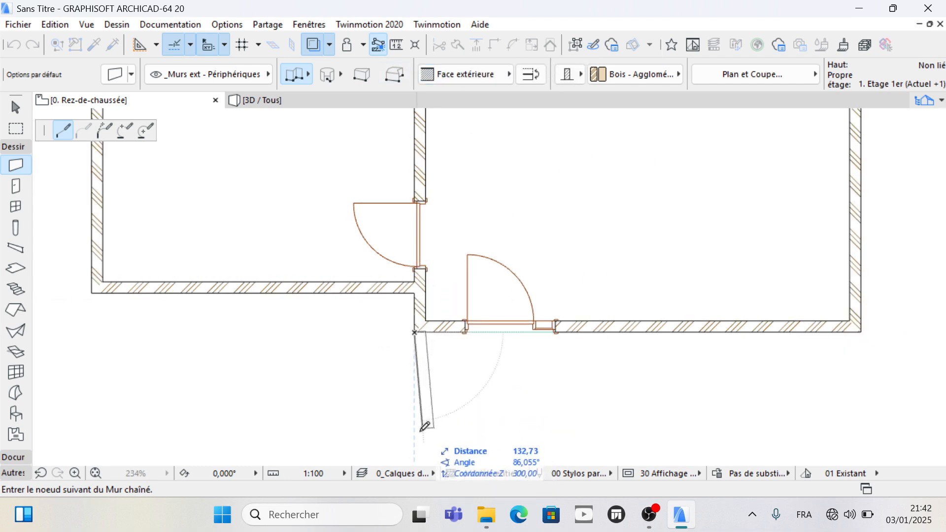
{"action": "type", "text": "1"}
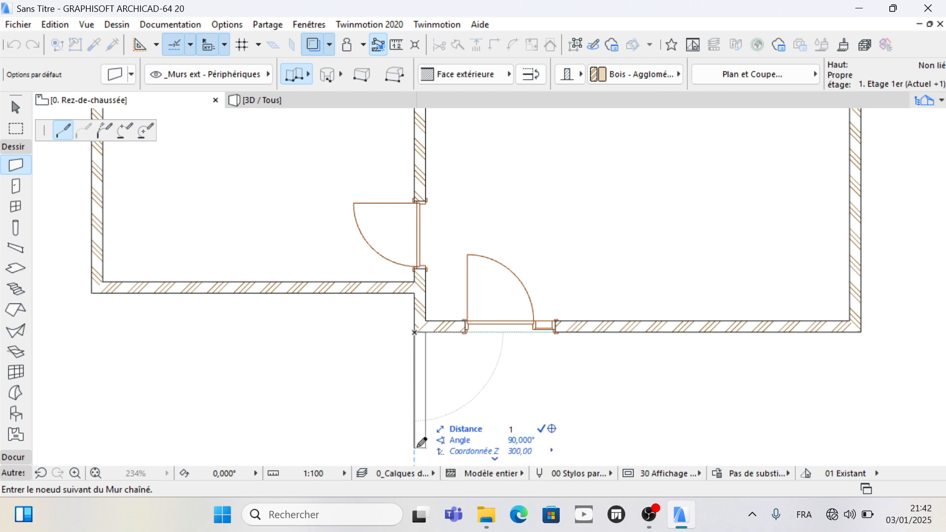
{"action": "type", "text": "00"}
{"action": "key", "text": "Return"}
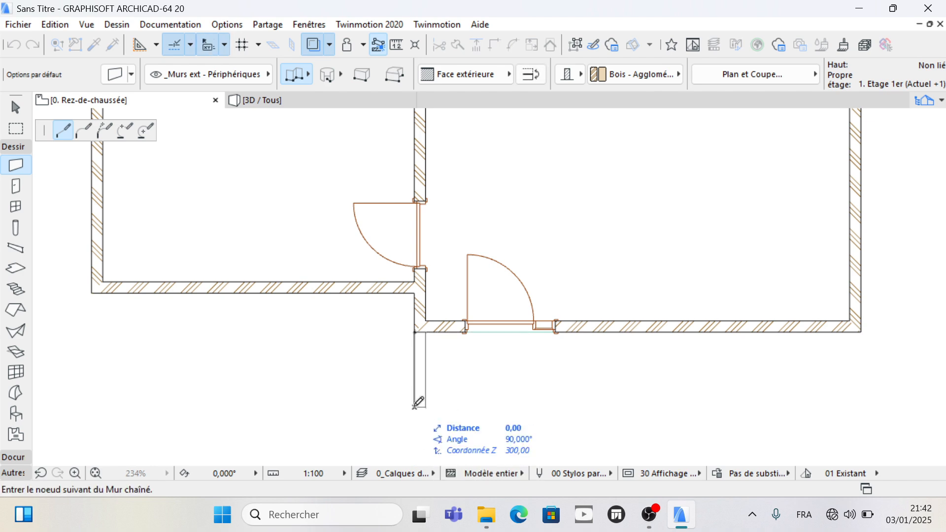
{"action": "double_click", "coordinate": [415, 432]}
{"action": "left_click", "coordinate": [415, 433]}
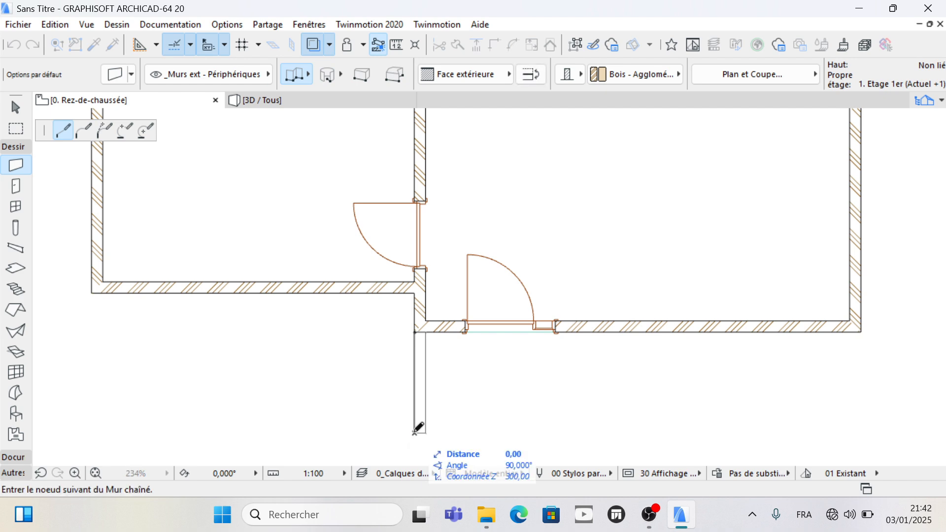
{"action": "key", "text": "Escape"}
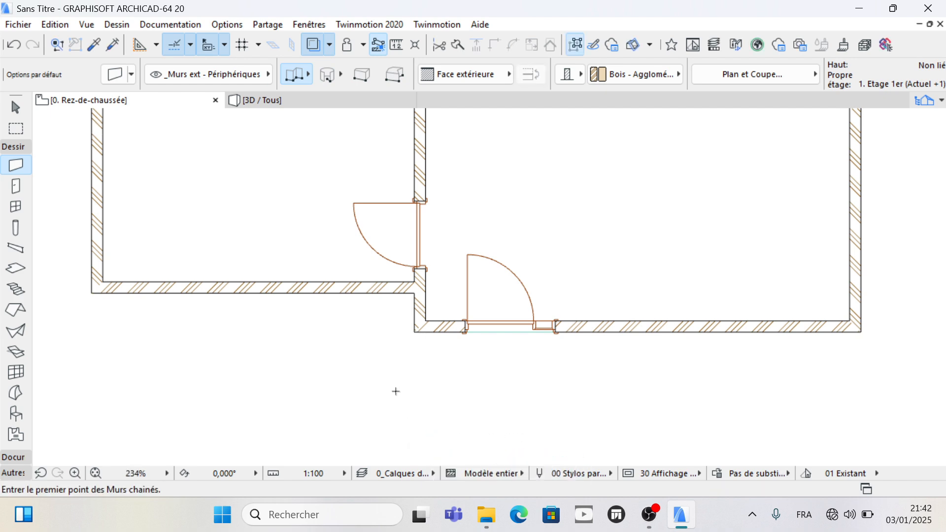
Step: Set the home storey in the default wall settings to 0. Rez-de-chaussée
{"action": "left_click", "coordinate": [109, 77]}
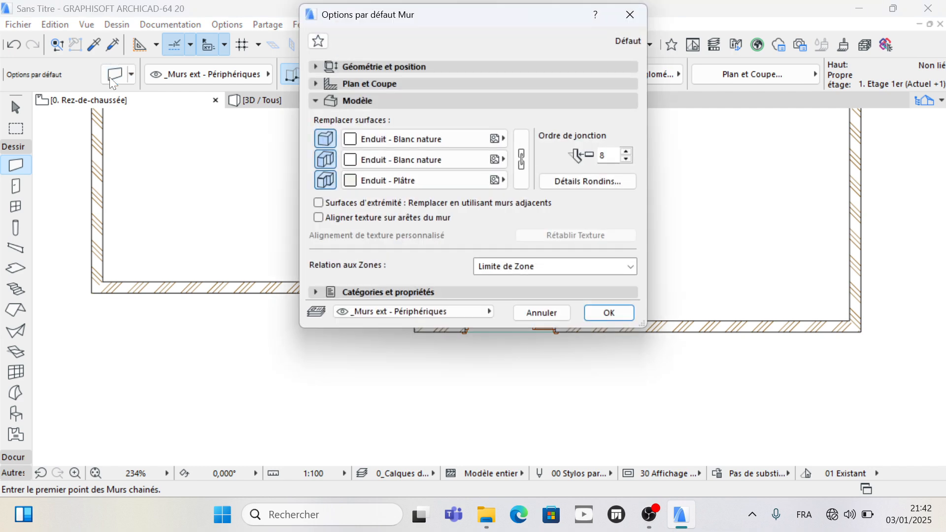
{"action": "left_click", "coordinate": [345, 69]}
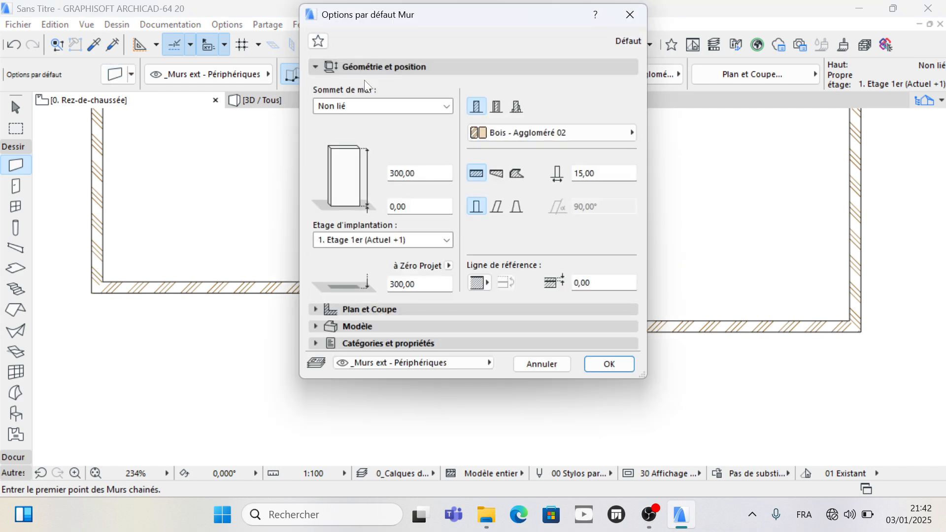
{"action": "left_click", "coordinate": [449, 238]}
{"action": "left_click", "coordinate": [393, 275]}
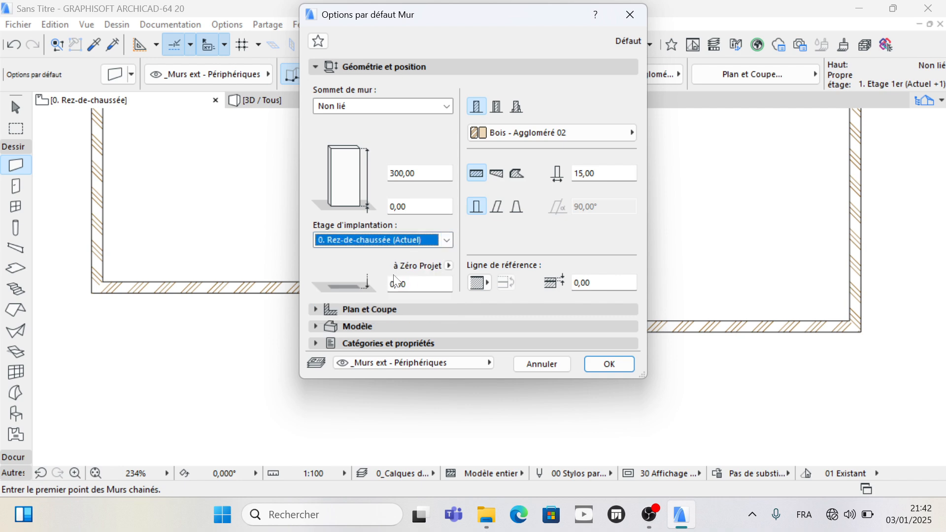
{"action": "left_click", "coordinate": [610, 365]}
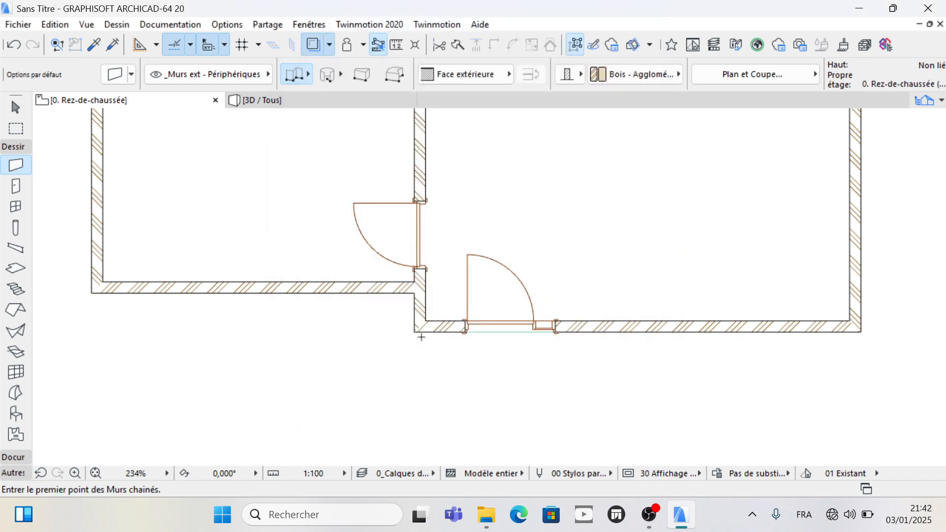
Step: Draw a wall 120 long straight down from the outer corner left of the entrance door
{"action": "left_click", "coordinate": [414, 333]}
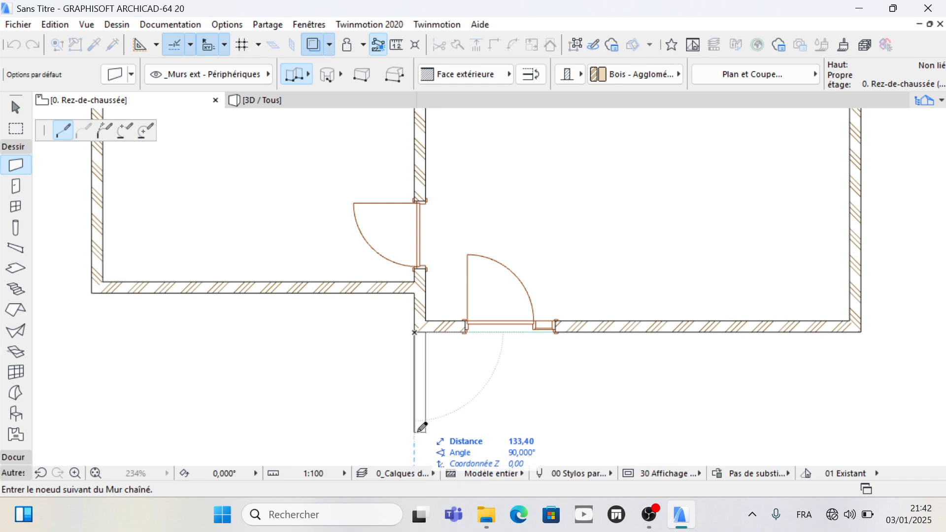
{"action": "type", "text": "120"}
{"action": "key", "text": "Return"}
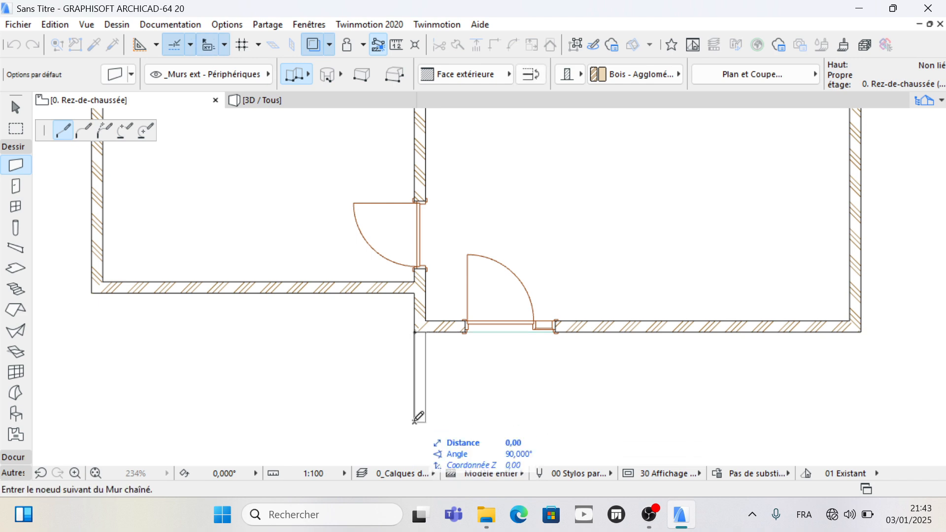
{"action": "left_click", "coordinate": [414, 423]}
{"action": "scroll", "coordinate": [373, 339], "scroll_direction": "down", "scroll_amount": 2}
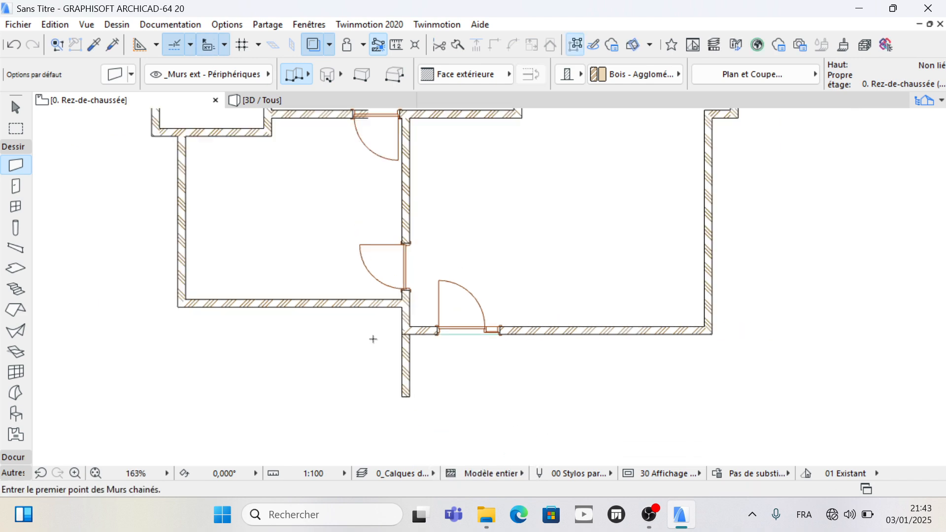
Step: In the 3D view, delete the two misplaced first-storey walls standing above the projecting wall beside the entrance
{"action": "left_click", "coordinate": [335, 100]}
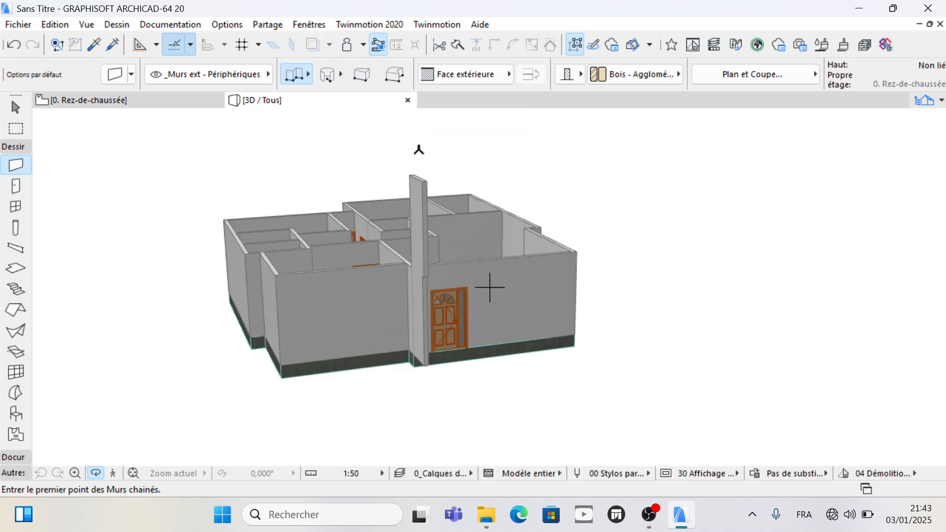
{"action": "left_click", "coordinate": [103, 473]}
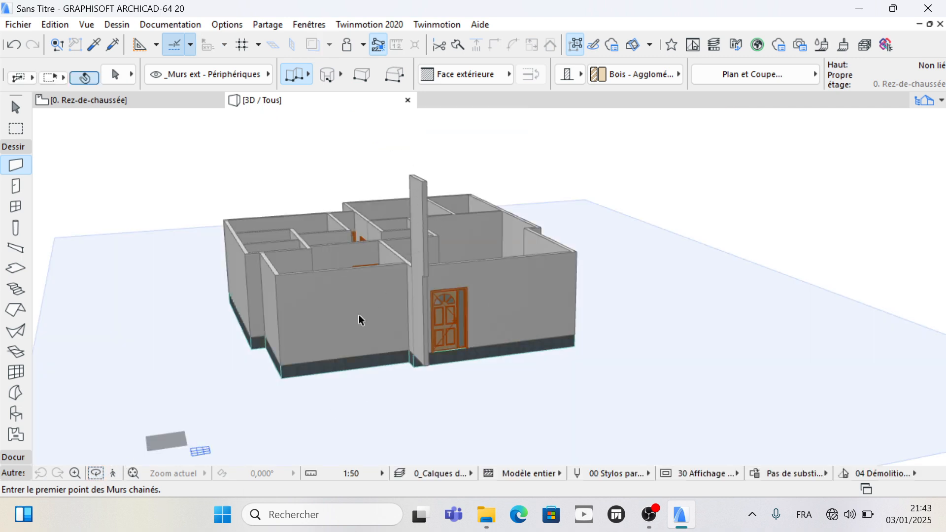
{"action": "left_click", "coordinate": [427, 229]}
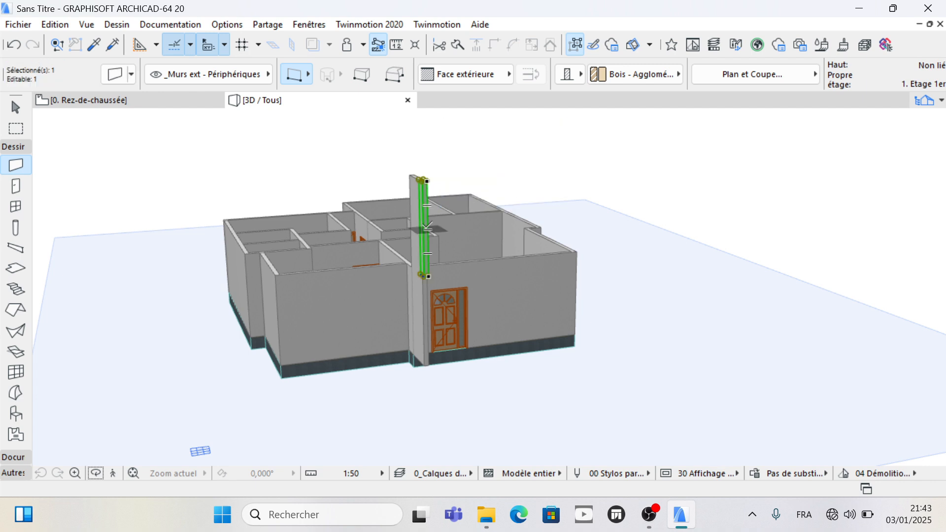
{"action": "key", "text": "Escape"}
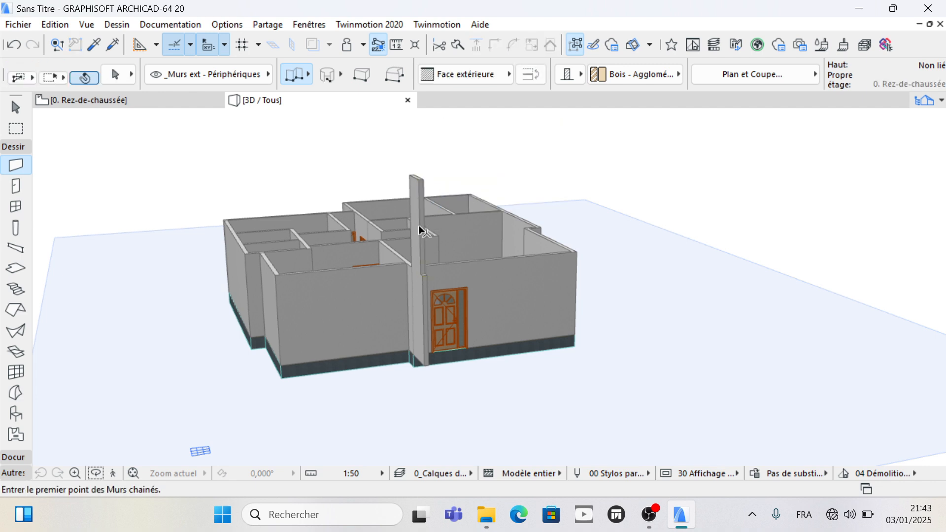
{"action": "left_click", "coordinate": [420, 228]}
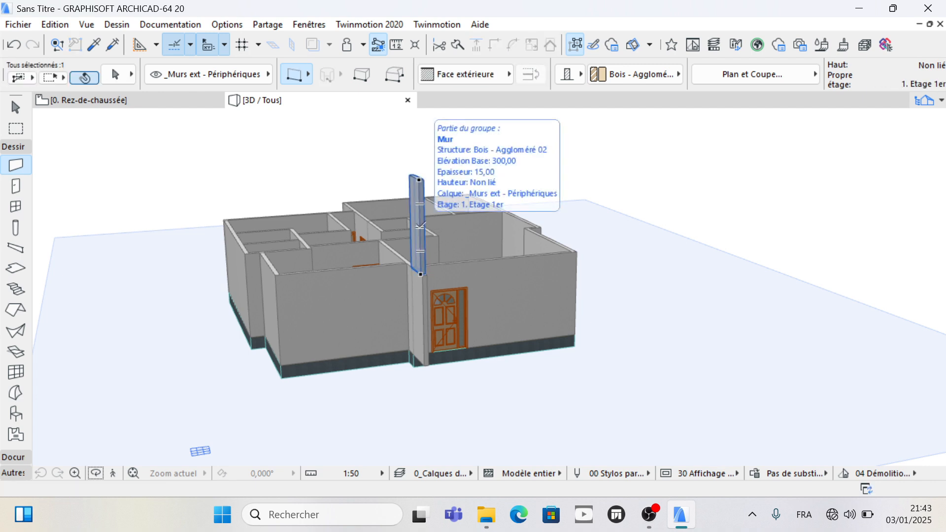
{"action": "key", "text": "Delete"}
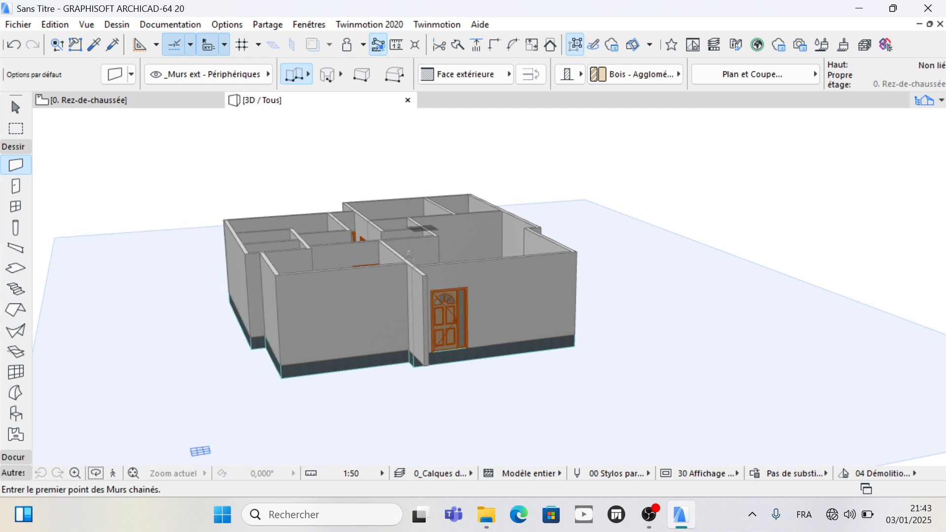
Step: In the ground-floor plan, draw a rectangular slab about 373 by 117 before the entrance door, starting at the projecting wall's inner corner
{"action": "left_click", "coordinate": [138, 101]}
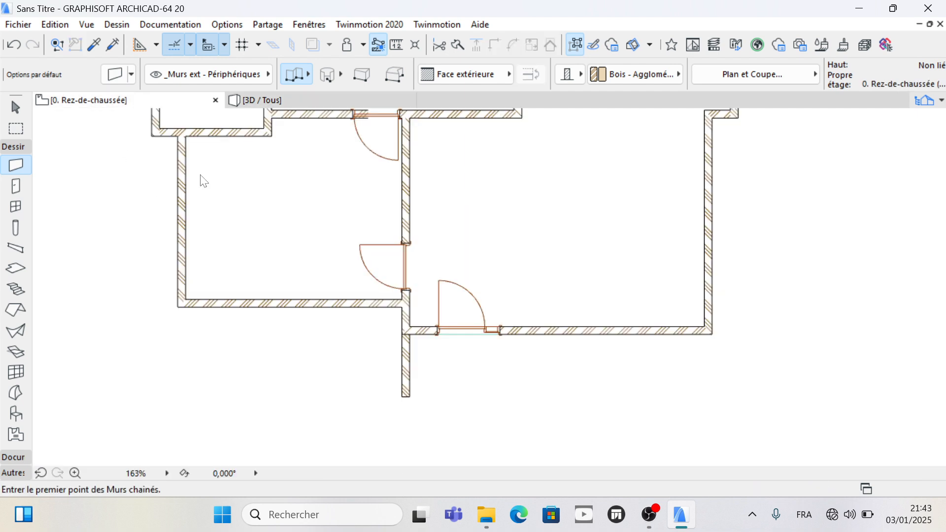
{"action": "scroll", "coordinate": [396, 333], "scroll_direction": "down", "scroll_amount": 3}
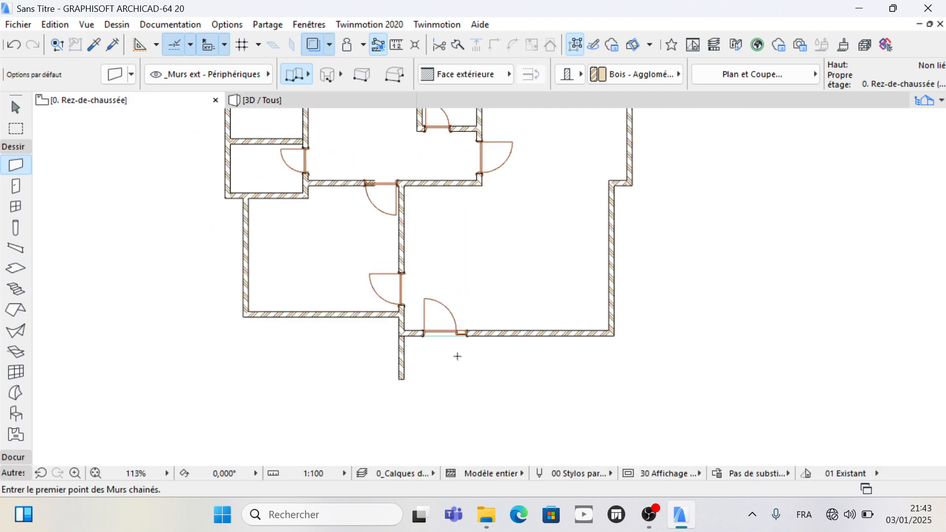
{"action": "scroll", "coordinate": [457, 351], "scroll_direction": "up", "scroll_amount": 3}
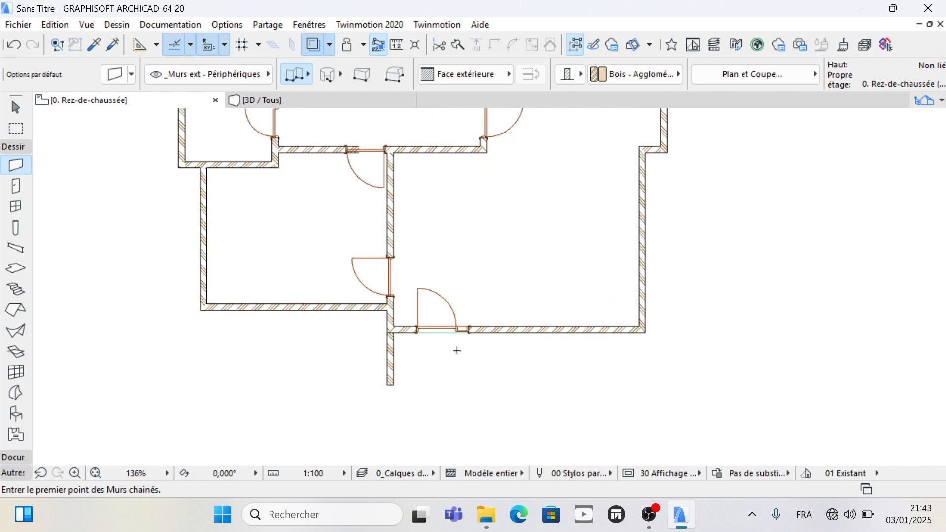
{"action": "scroll", "coordinate": [393, 319], "scroll_direction": "up", "scroll_amount": 1}
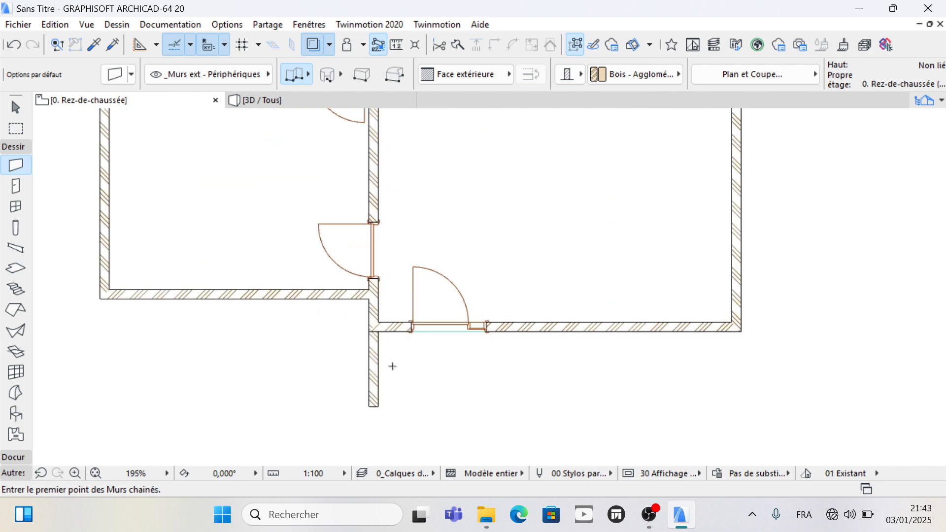
{"action": "scroll", "coordinate": [414, 360], "scroll_direction": "up", "scroll_amount": 2}
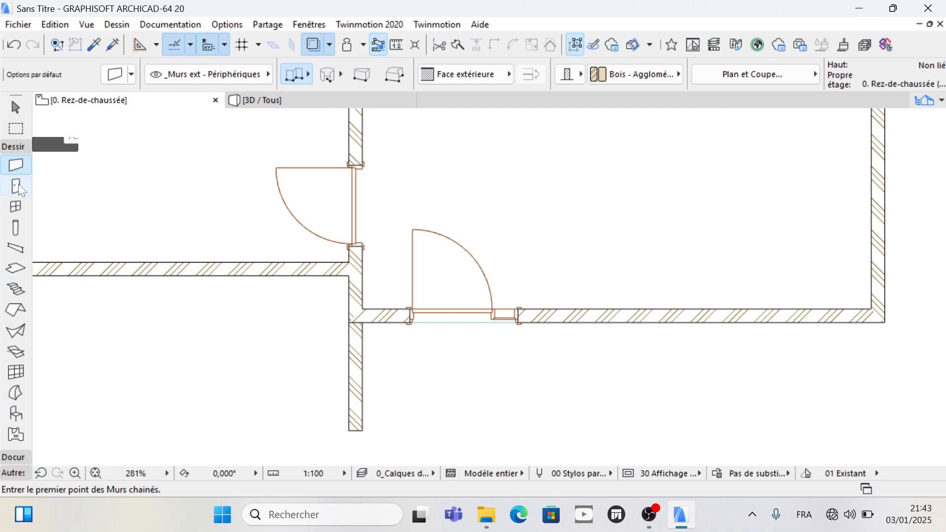
{"action": "left_click", "coordinate": [15, 276]}
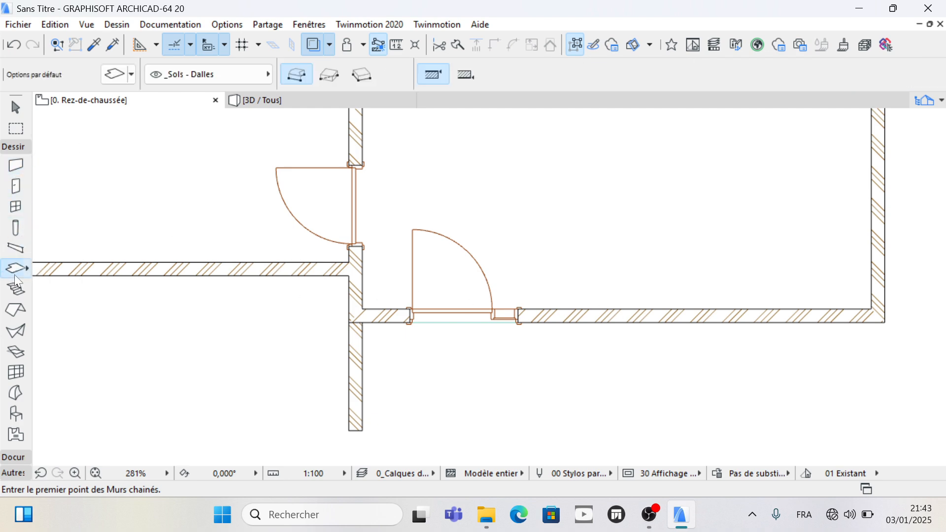
{"action": "left_click", "coordinate": [119, 78]}
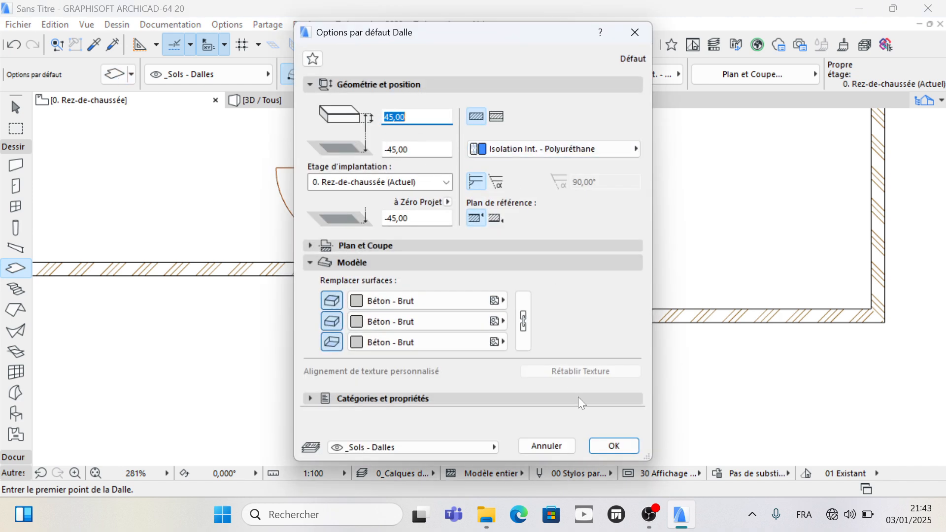
{"action": "left_click", "coordinate": [609, 446]}
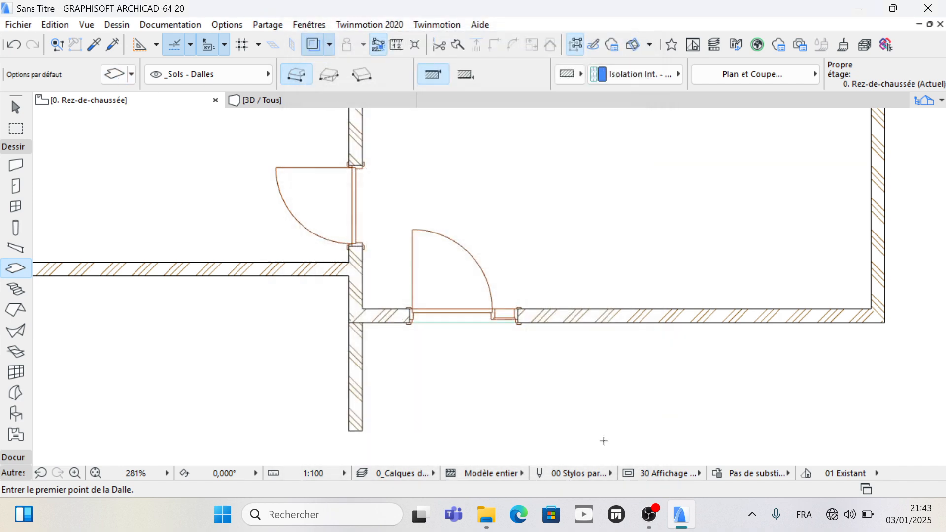
{"action": "left_click", "coordinate": [327, 82]}
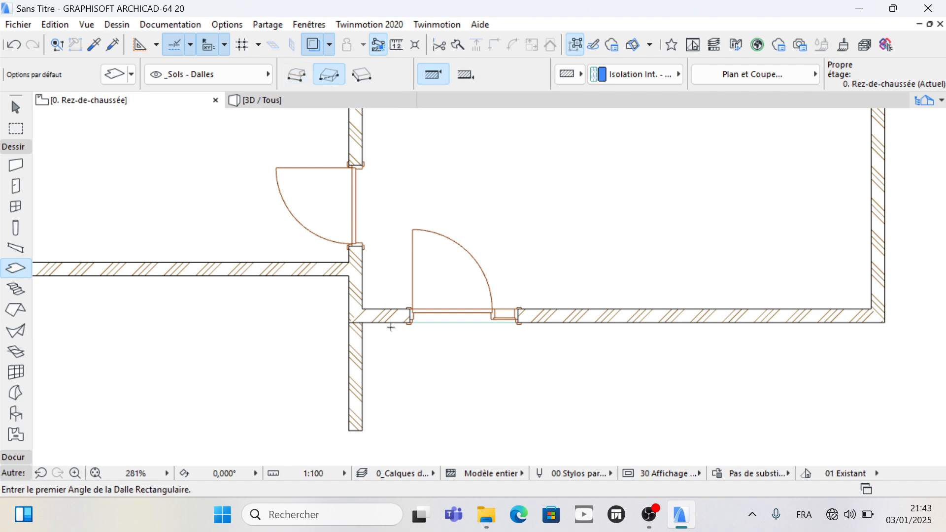
{"action": "left_click", "coordinate": [363, 323]}
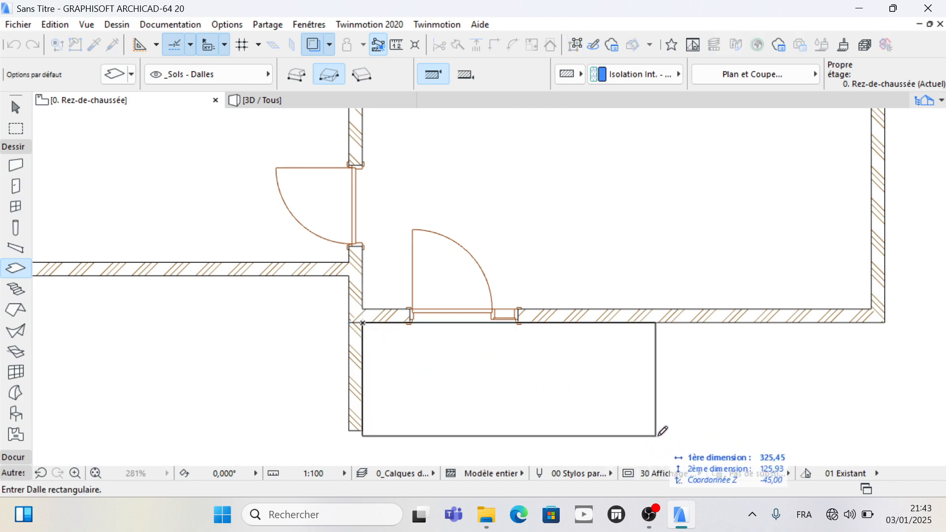
{"action": "scroll", "coordinate": [354, 286], "scroll_direction": "down", "scroll_amount": 2}
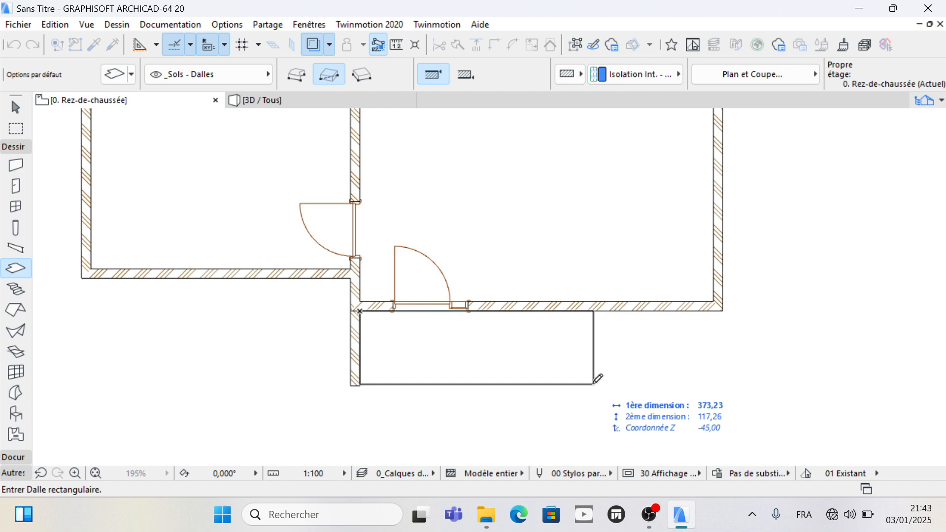
{"action": "left_click", "coordinate": [594, 384]}
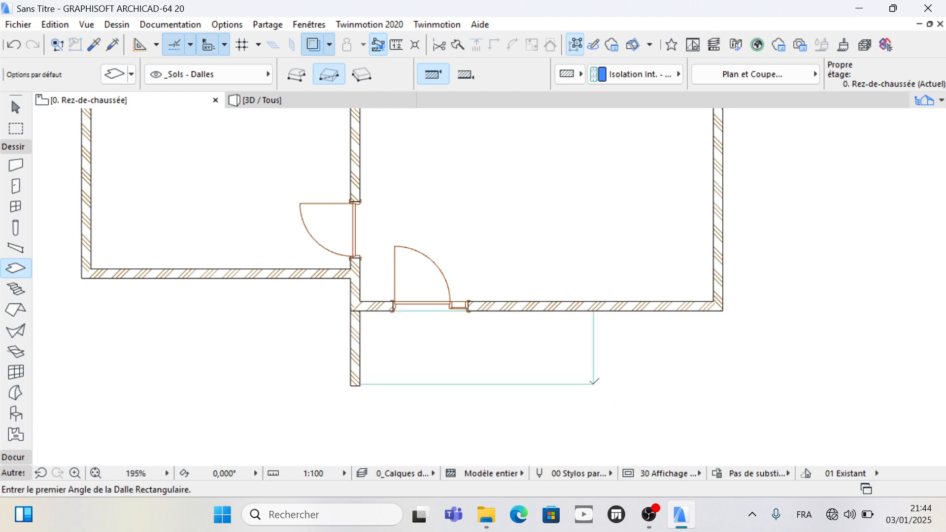
Step: Select the new entrance slab in the 3D view and bring its thickness and elevation values into reach
{"action": "left_click", "coordinate": [334, 101]}
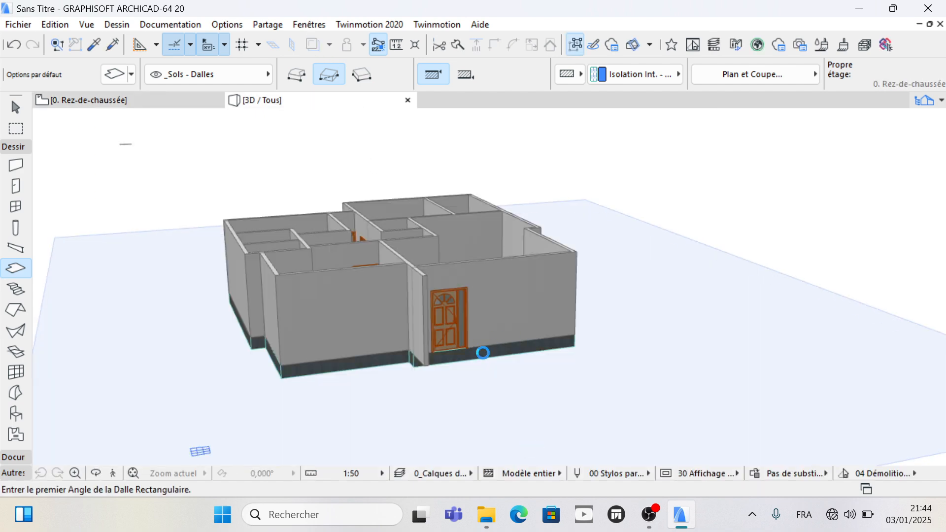
{"action": "left_click", "coordinate": [97, 474]}
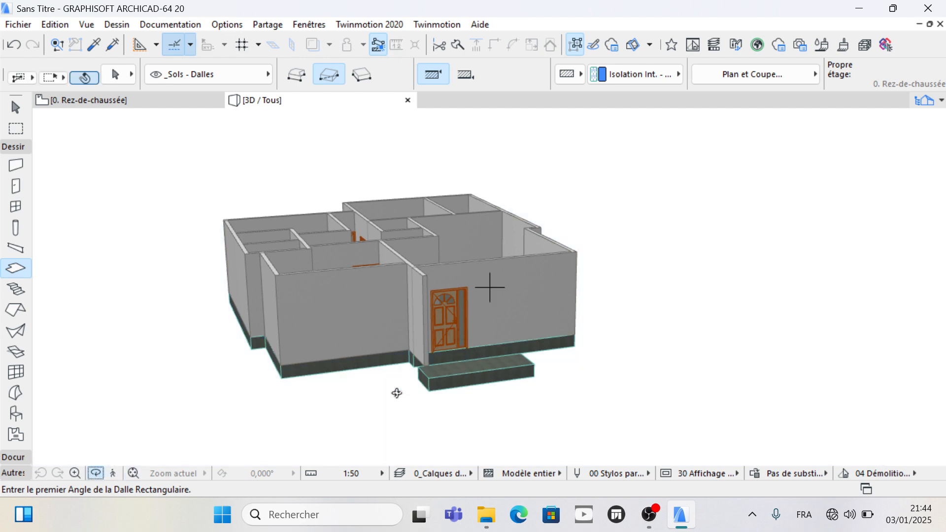
{"action": "left_click", "coordinate": [95, 470]}
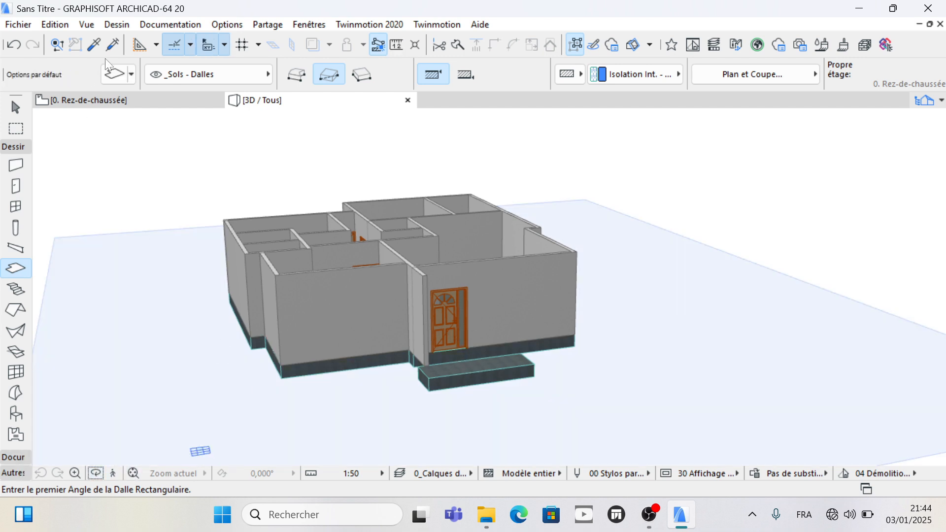
{"action": "left_click", "coordinate": [493, 376], "text": "shift"}
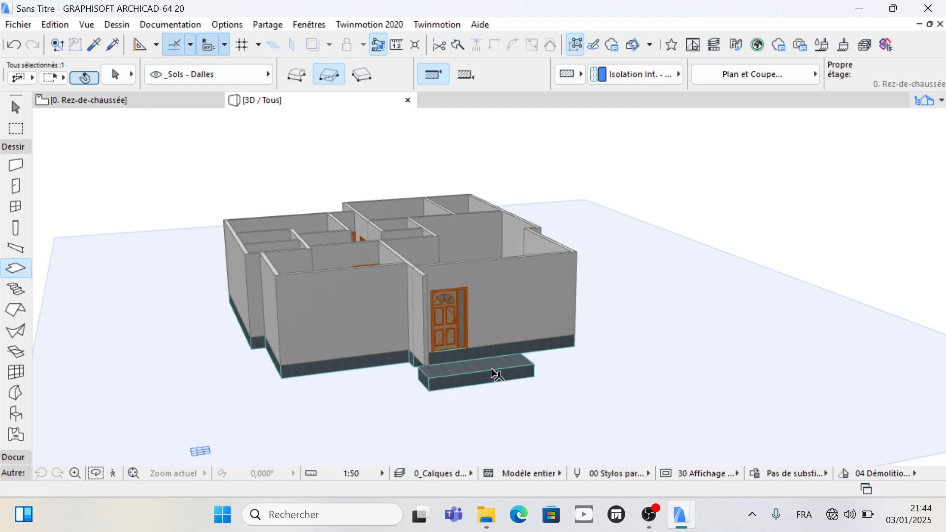
{"action": "left_click", "coordinate": [507, 374]}
{"action": "scroll", "coordinate": [789, 75], "scroll_direction": "down", "scroll_amount": 12}
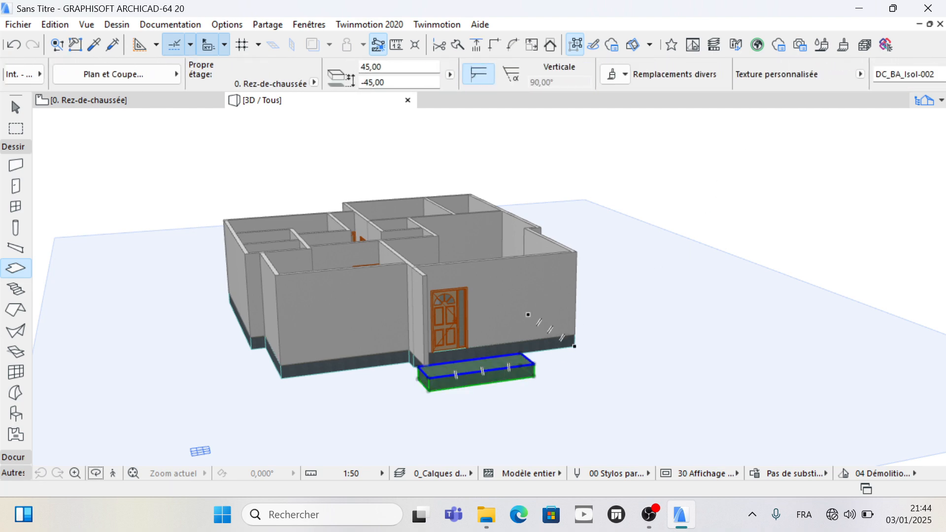
Step: Try a thickness of 0 on the entrance slab and put it back to 45
{"action": "double_click", "coordinate": [367, 67]}
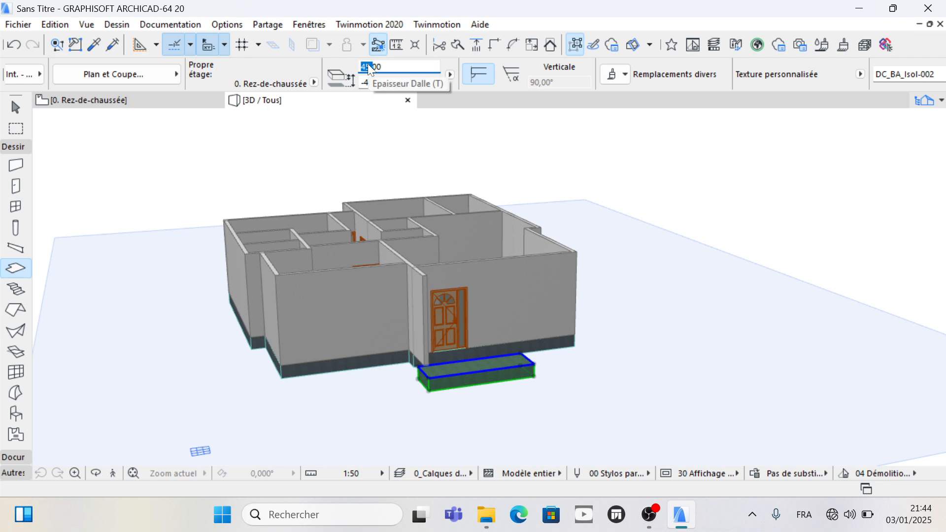
{"action": "type", "text": "0"}
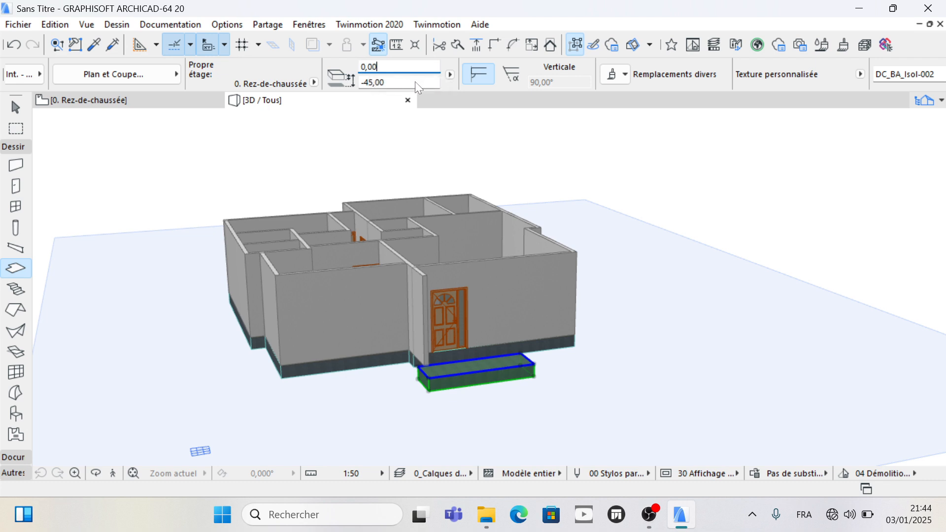
{"action": "key", "text": "Return"}
{"action": "left_click_drag", "start_coordinate": [378, 67], "coordinate": [361, 67]}
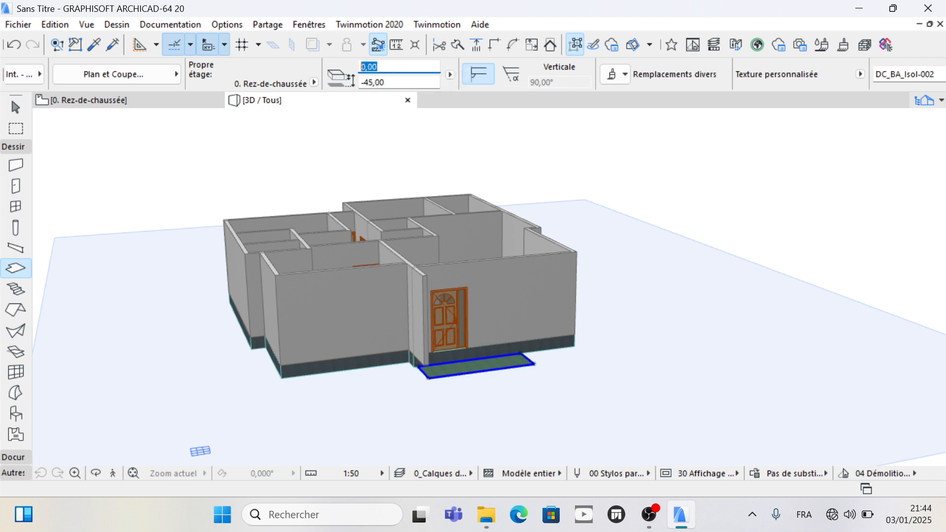
{"action": "type", "text": "45"}
Step: Set the entrance slab's elevation relative to its home storey to 0
{"action": "key", "text": "Tab"}
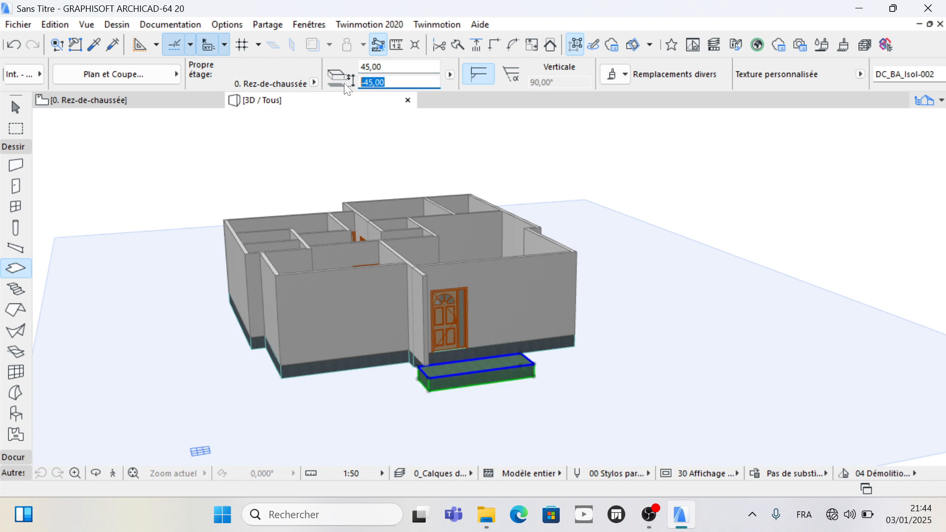
{"action": "type", "text": "0"}
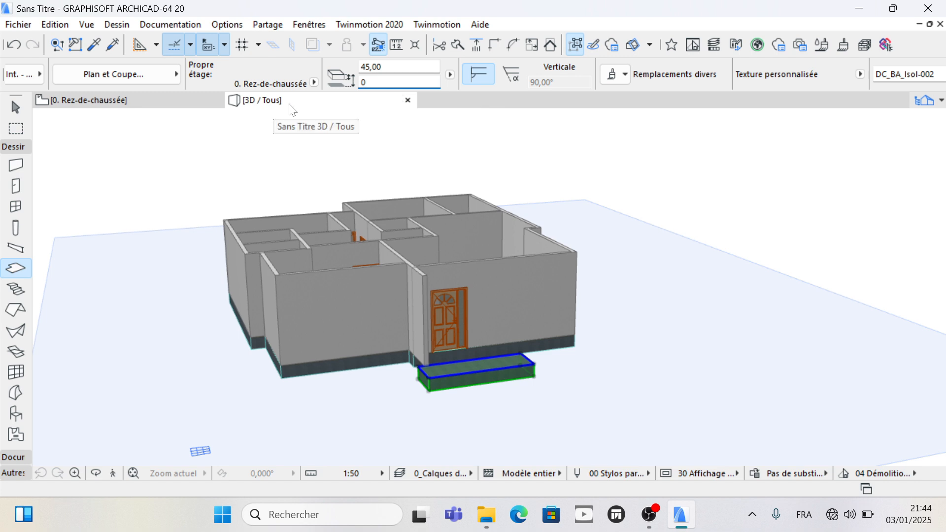
{"action": "key", "text": "Return"}
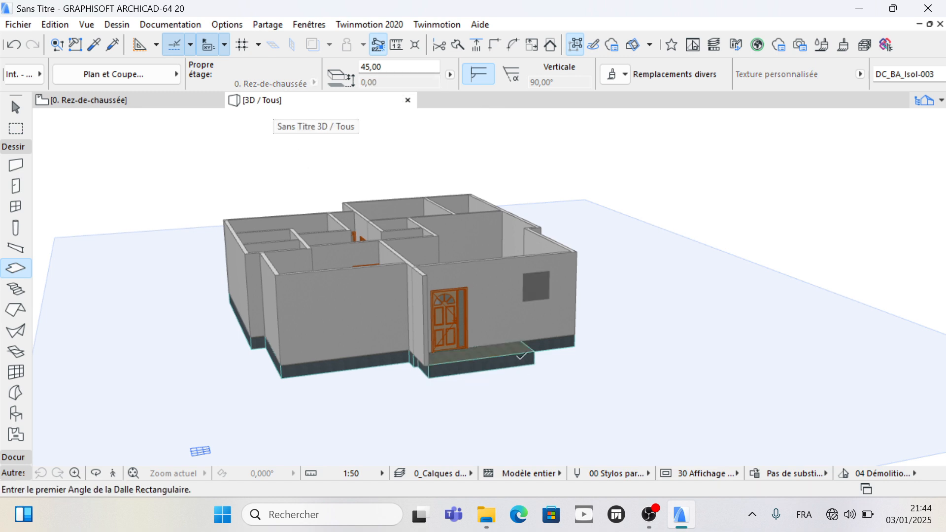
Step: In the ground-floor plan, stretch the outer end of the projecting wall straight away from the house, past the slab's front edge
{"action": "left_click", "coordinate": [127, 101]}
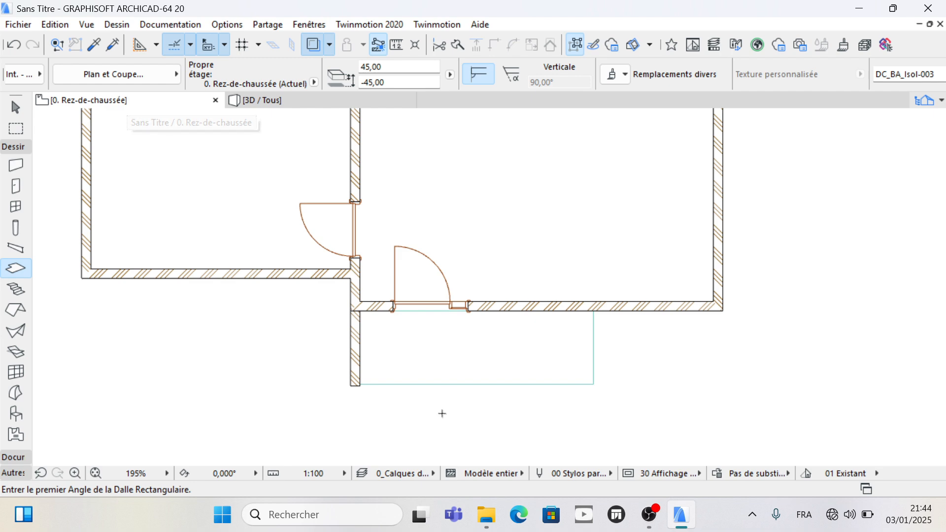
{"action": "scroll", "coordinate": [307, 334], "scroll_direction": "down", "scroll_amount": 2}
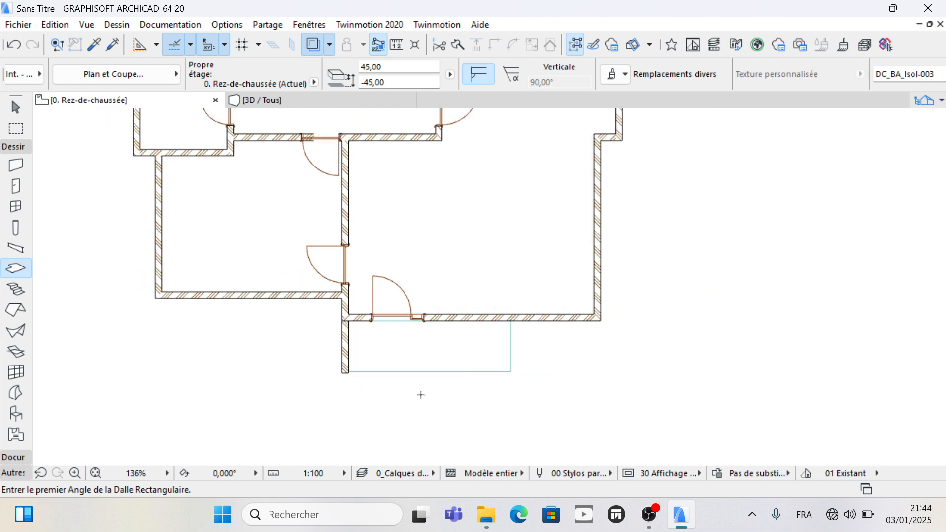
{"action": "left_click", "coordinate": [345, 367], "text": "shift"}
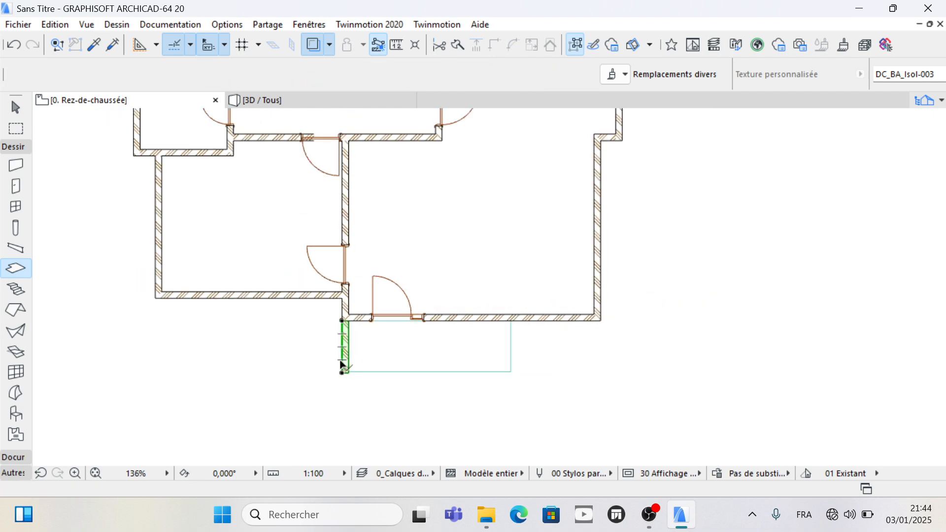
{"action": "scroll", "coordinate": [345, 377], "scroll_direction": "up", "scroll_amount": 4}
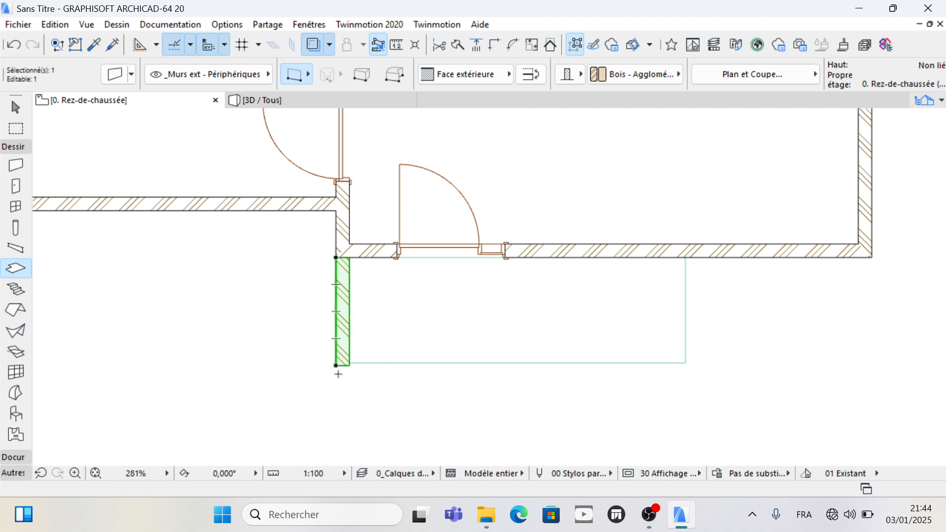
{"action": "left_click", "coordinate": [336, 365]}
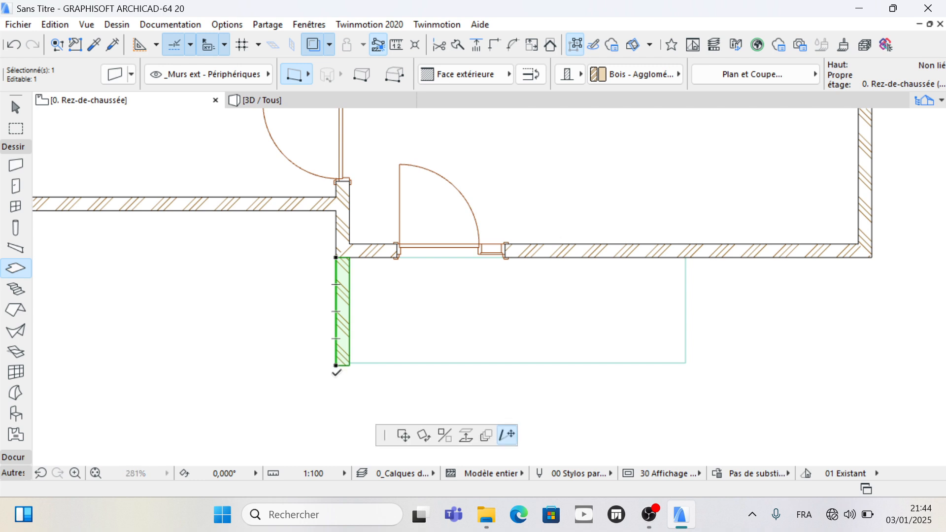
{"action": "left_click", "coordinate": [336, 407]}
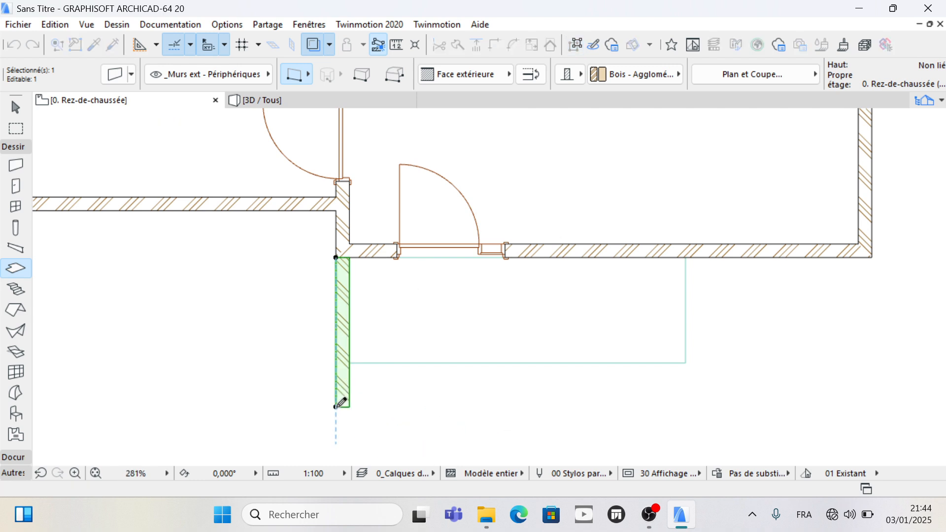
Step: Select the entrance slab and offset its front edge outward until it is level with the outer end of the projecting wall
{"action": "left_click", "coordinate": [434, 365]}
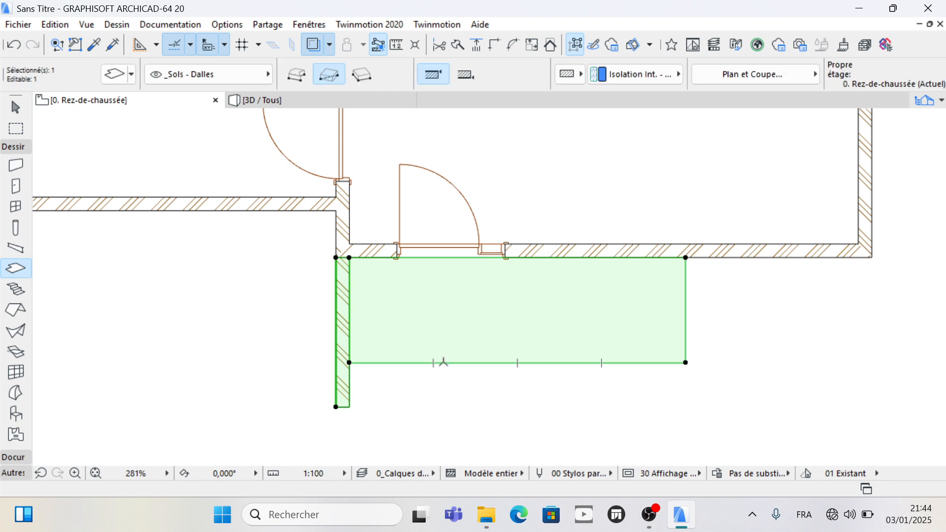
{"action": "left_click", "coordinate": [443, 363]}
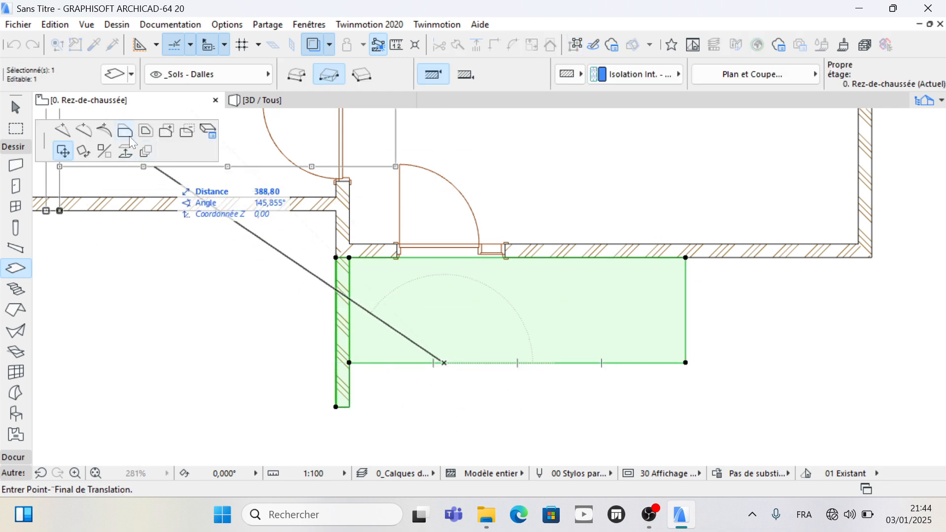
{"action": "left_click", "coordinate": [132, 140]}
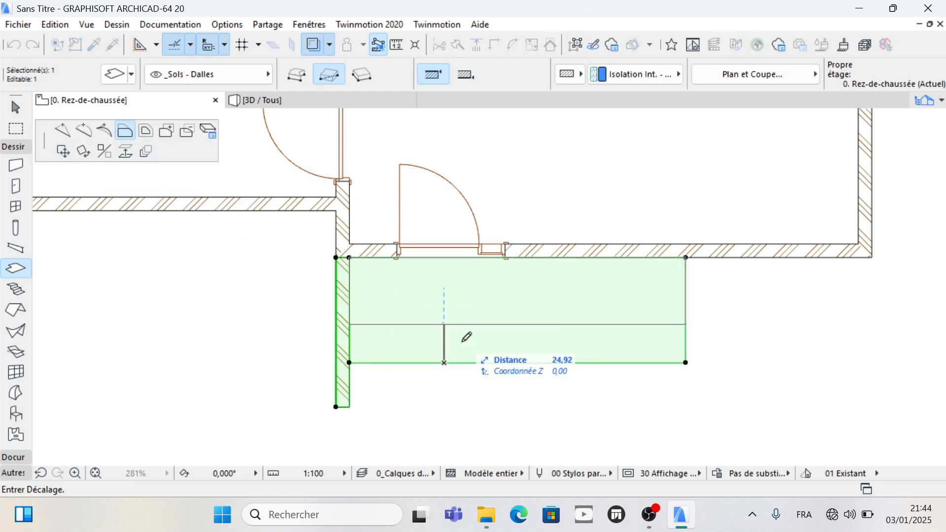
{"action": "left_click", "coordinate": [465, 399]}
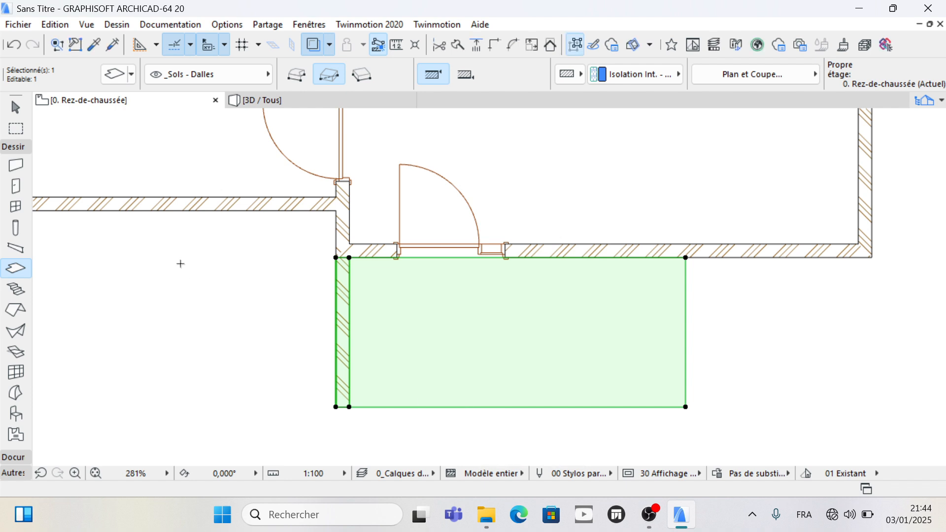
{"action": "key", "text": "Escape"}
{"action": "scroll", "coordinate": [214, 250], "scroll_direction": "down", "scroll_amount": 2}
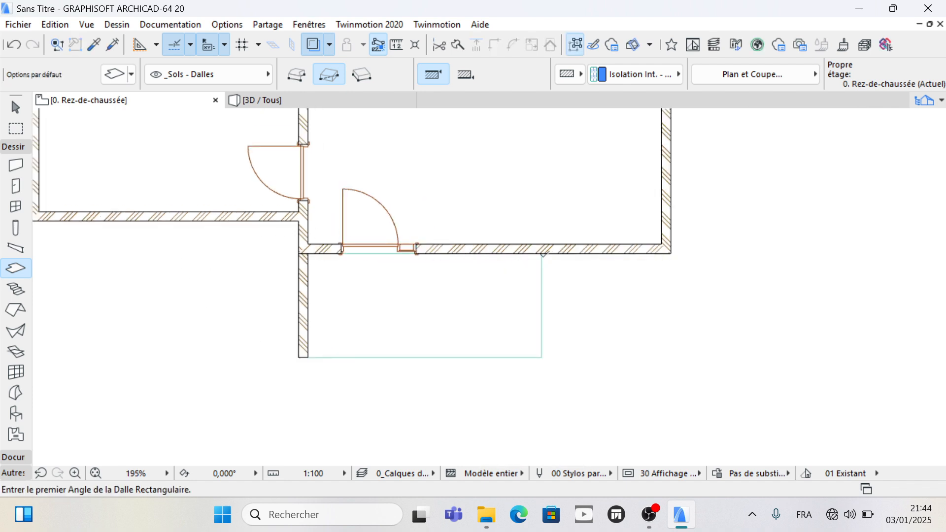
{"action": "scroll", "coordinate": [564, 259], "scroll_direction": "up", "scroll_amount": 3}
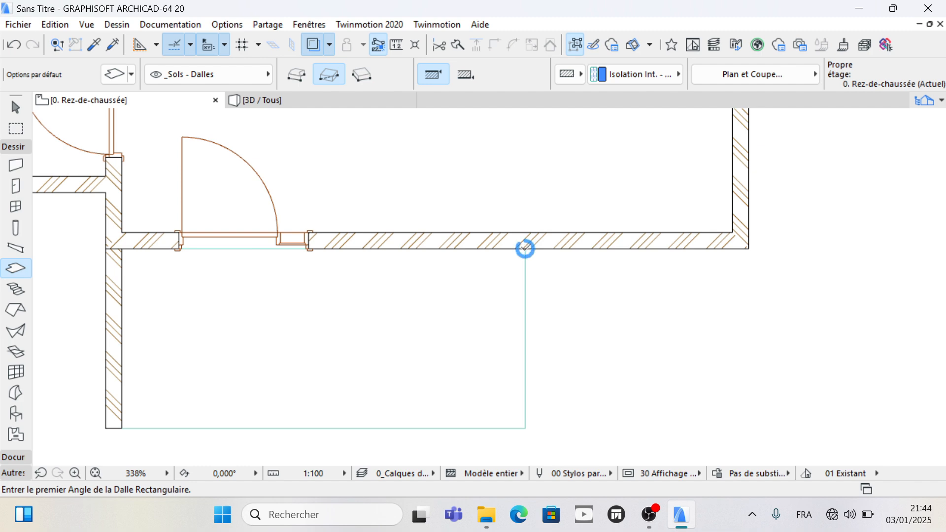
{"action": "left_click", "coordinate": [525, 249]}
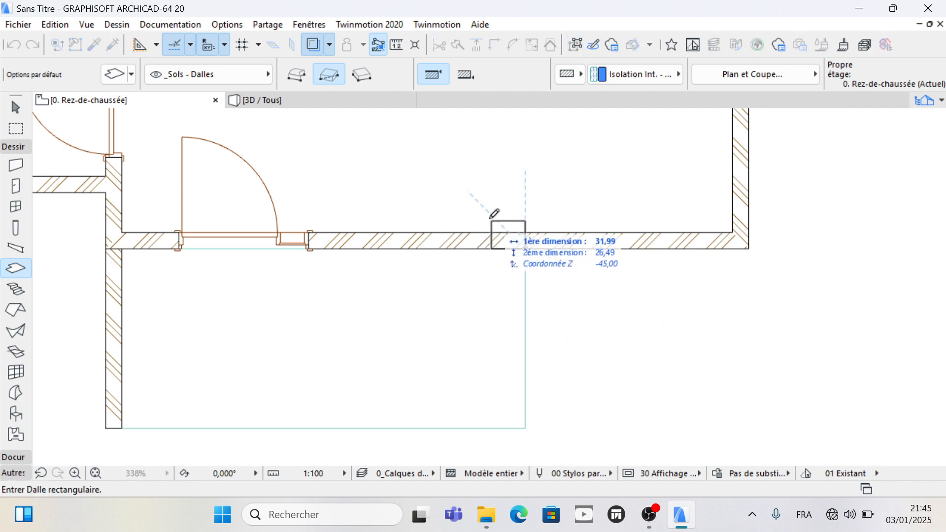
{"action": "key", "text": "Escape"}
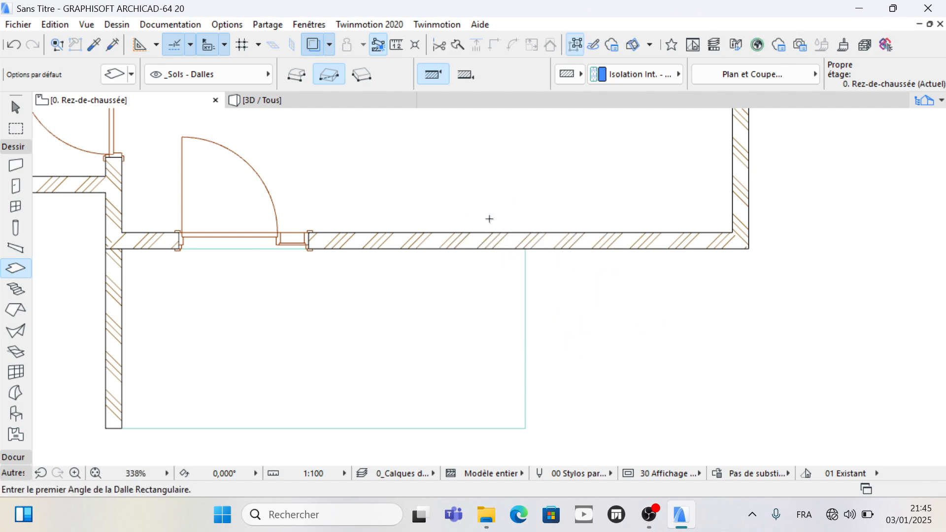
Step: Draw a second projecting wall about 166 long from the house wall along the entrance slab's free side edge to its front corner
{"action": "left_click", "coordinate": [17, 166]}
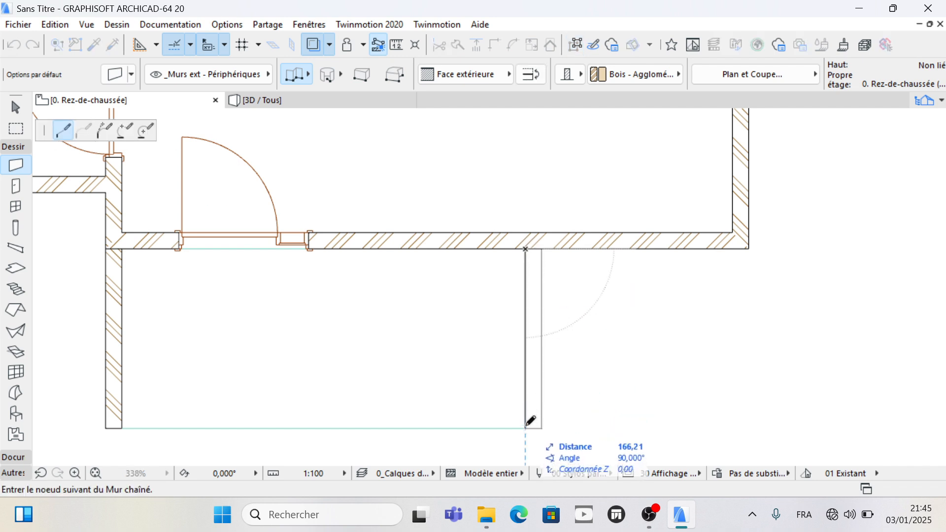
{"action": "double_click", "coordinate": [525, 426]}
{"action": "scroll", "coordinate": [614, 243], "scroll_direction": "down", "scroll_amount": 3}
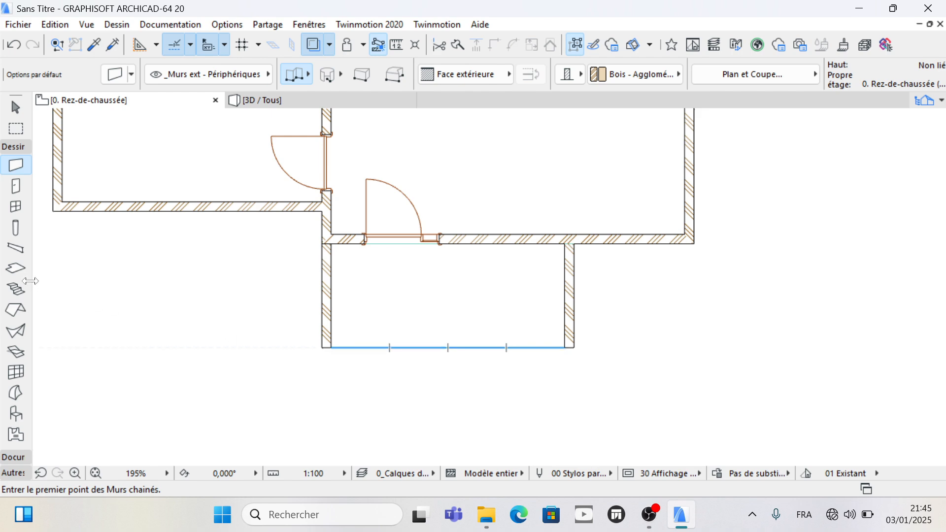
Step: Draw a rectangular step slab about 208 wide and 30 deep against the front edge of the entrance slab
{"action": "left_click", "coordinate": [18, 270]}
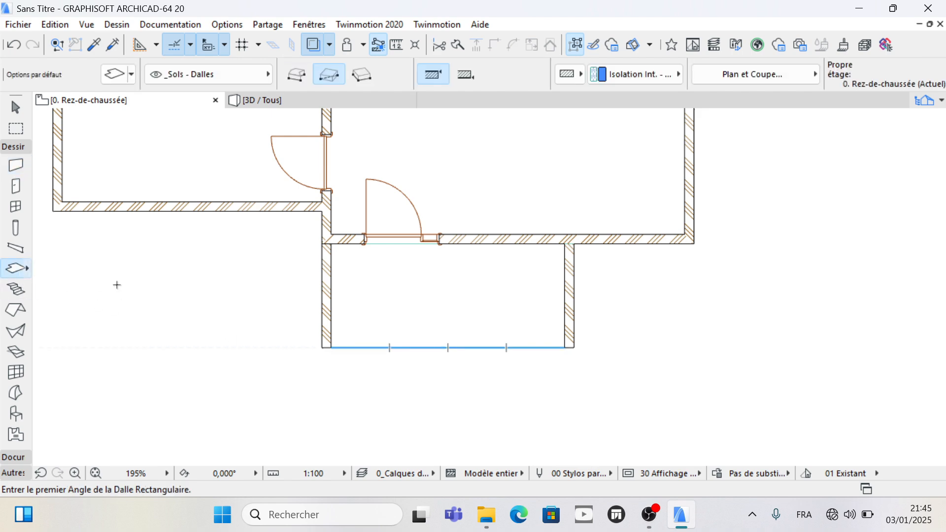
{"action": "left_click", "coordinate": [366, 348]}
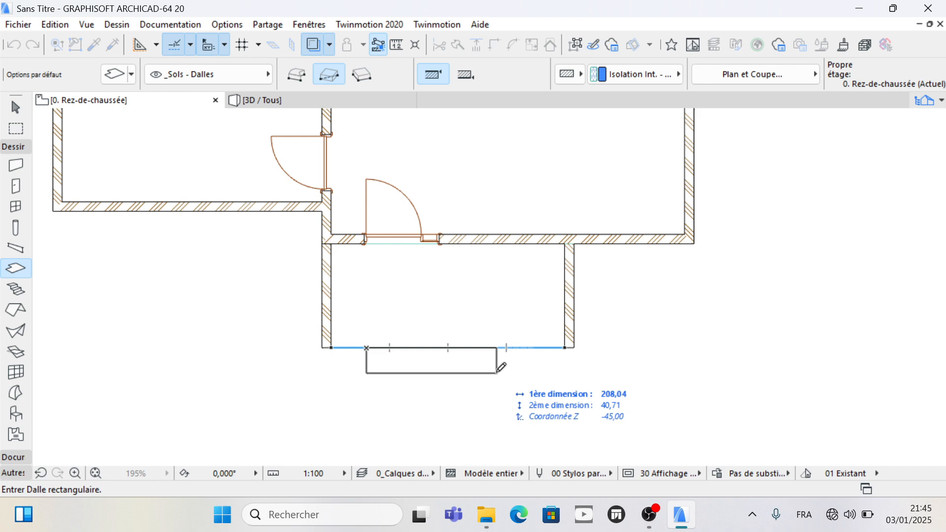
{"action": "key", "text": "Tab"}
{"action": "key", "text": "Tab"}
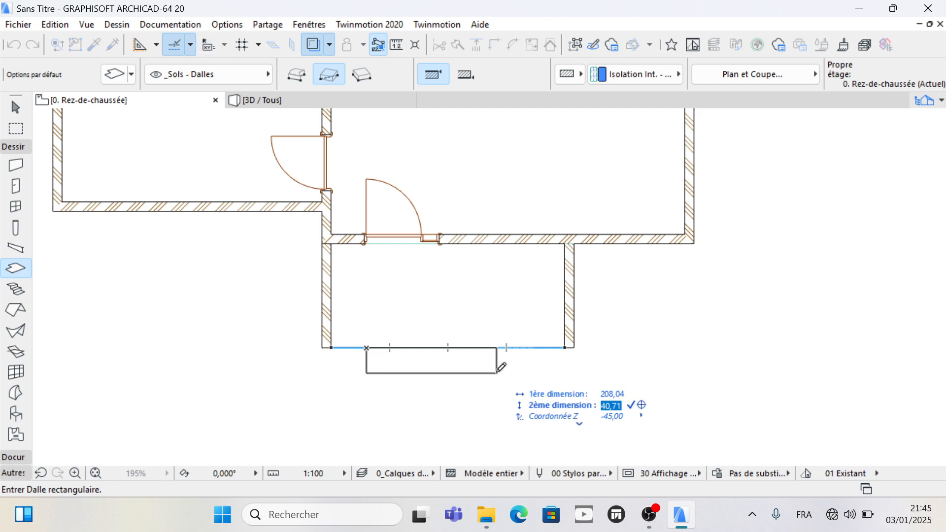
{"action": "type", "text": "30"}
{"action": "key", "text": "Return"}
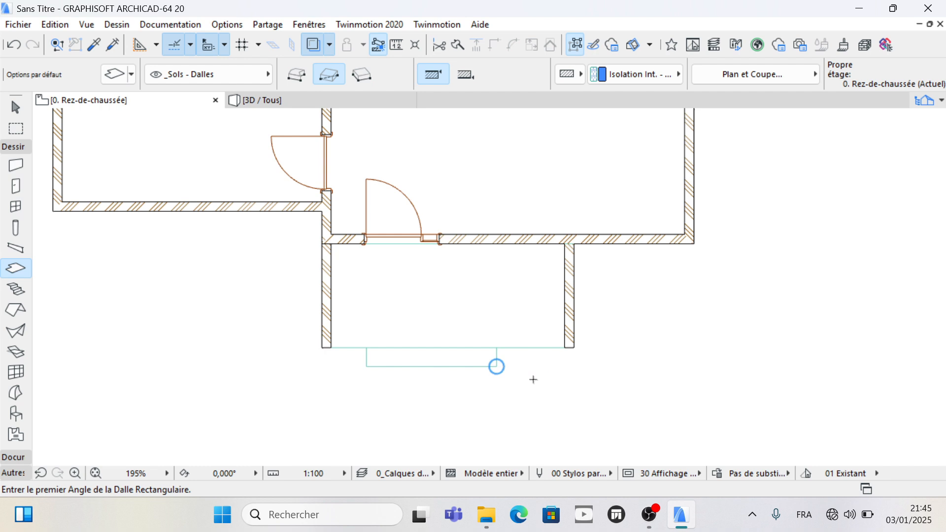
Step: Select the step slab and offset its short edge outward by about 39 to widen it towards the second projecting wall
{"action": "left_click", "coordinate": [495, 365], "text": "shift"}
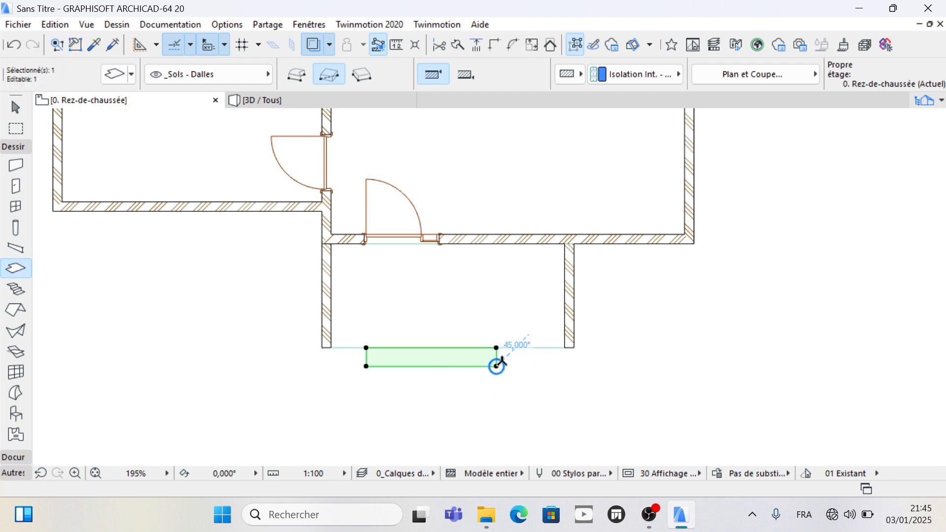
{"action": "left_click", "coordinate": [497, 366]}
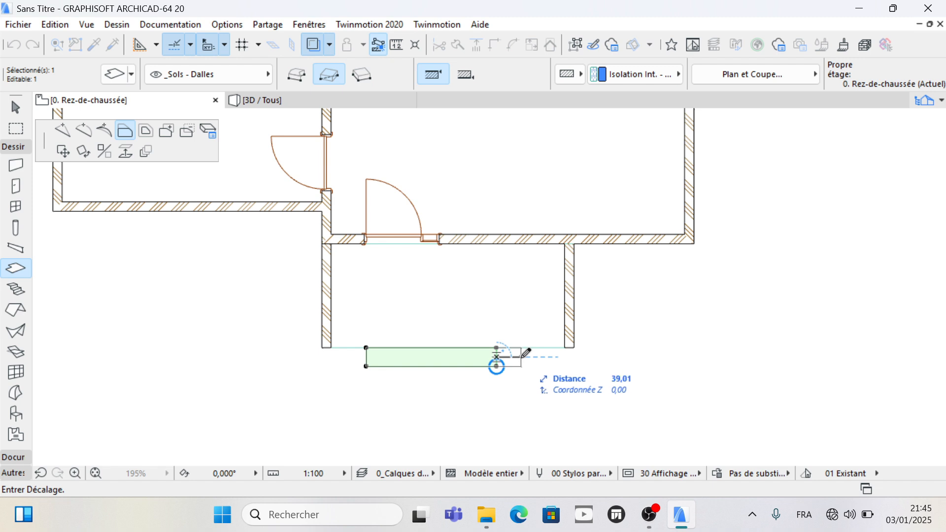
{"action": "left_click", "coordinate": [523, 355]}
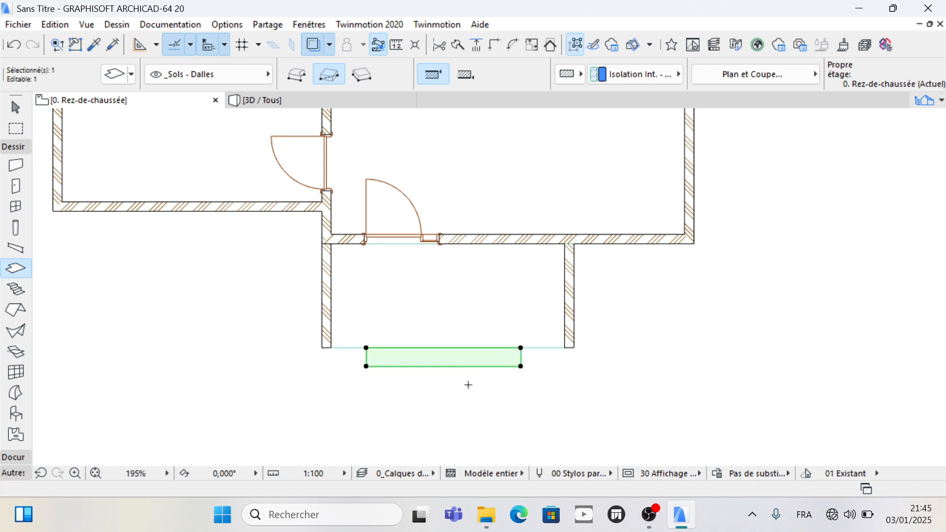
Step: Copy the step slab straight outward from the house so the copy adjoins the front edge of the first step
{"action": "left_click", "coordinate": [470, 367]}
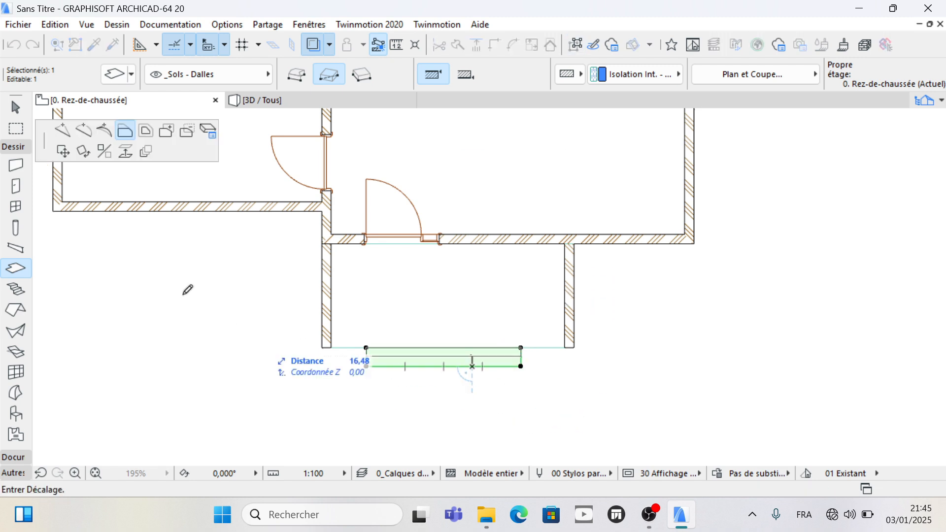
{"action": "left_click", "coordinate": [63, 151]}
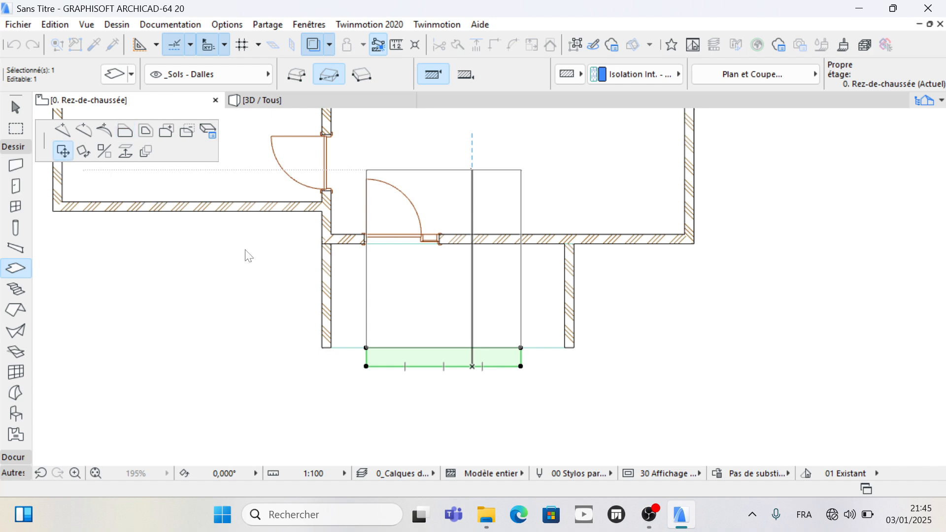
{"action": "key", "text": "ctrl"}
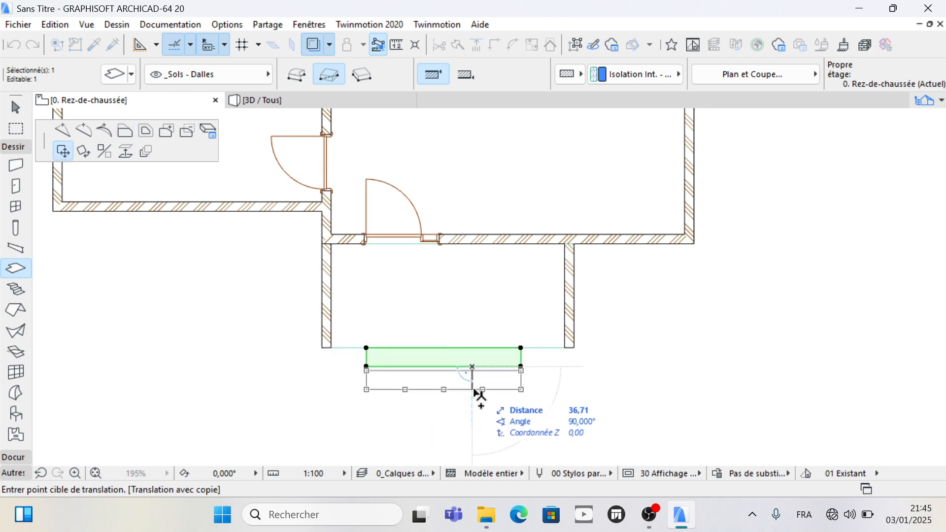
{"action": "left_click", "coordinate": [476, 387]}
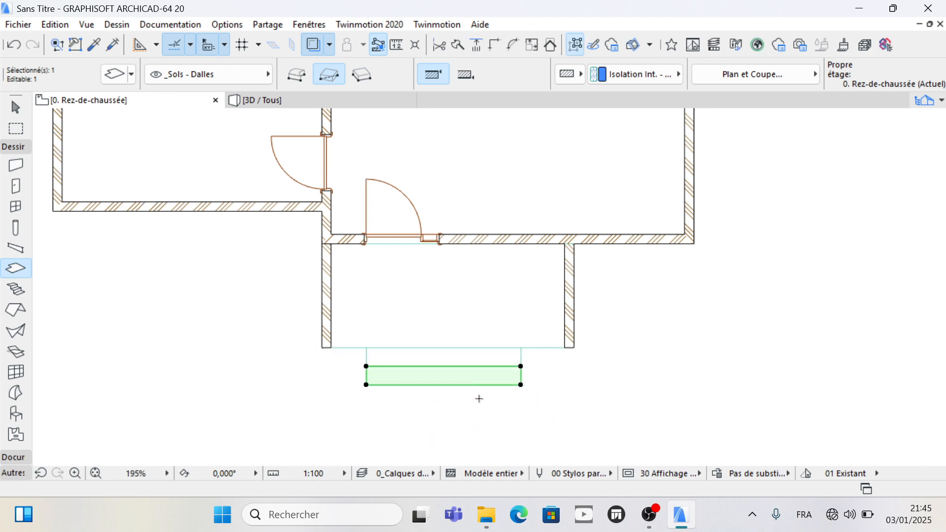
{"action": "key", "text": "Escape"}
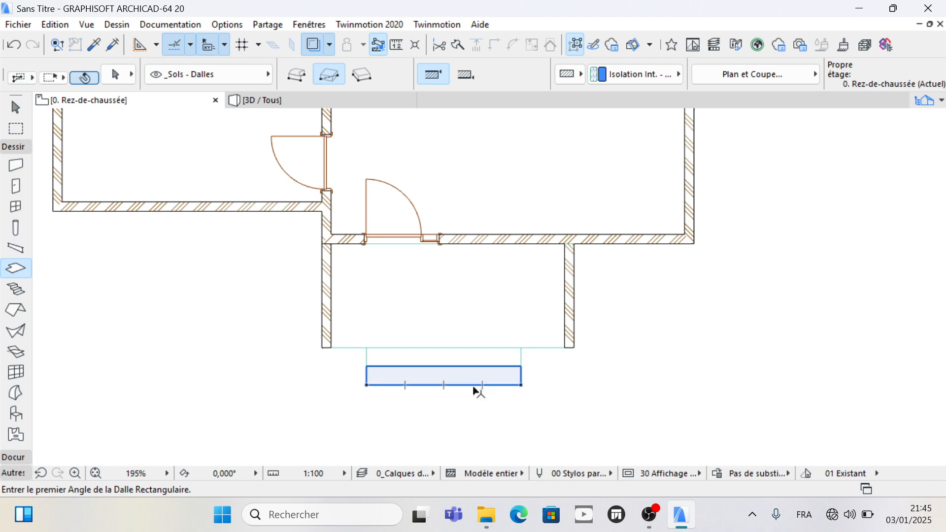
Step: Set the inner step slab's elevation relative to its home storey to -60 and its thickness to 30
{"action": "left_click", "coordinate": [460, 367], "text": "shift"}
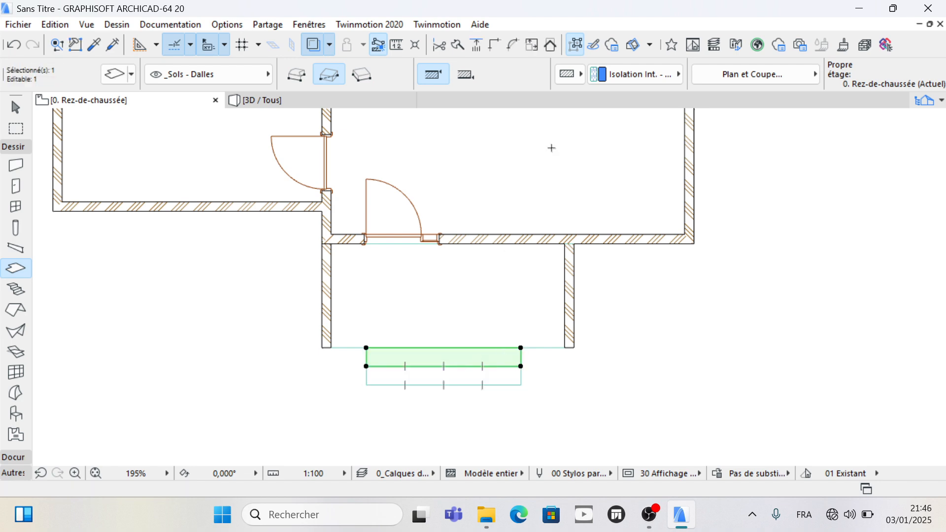
{"action": "scroll", "coordinate": [513, 78], "scroll_direction": "down", "scroll_amount": 5}
{"action": "scroll", "coordinate": [513, 78], "scroll_direction": "down", "scroll_amount": 3}
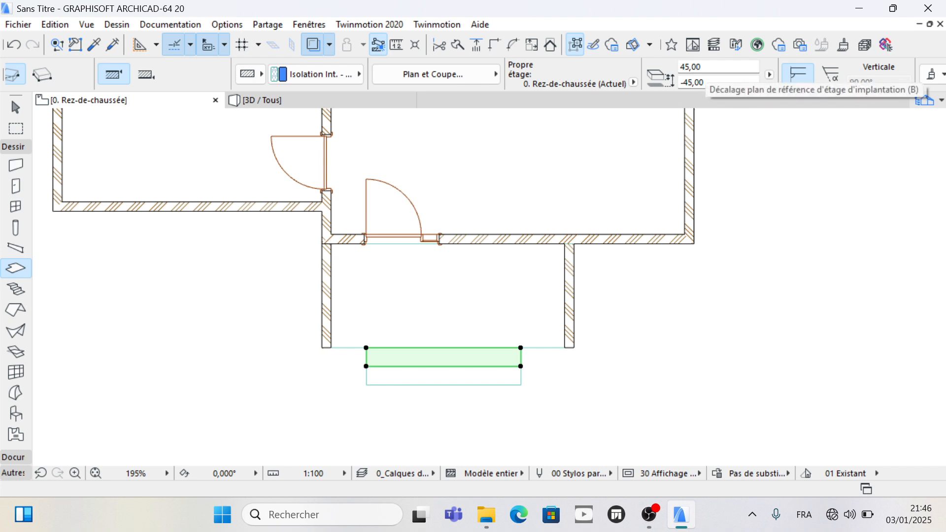
{"action": "left_click", "coordinate": [704, 83]}
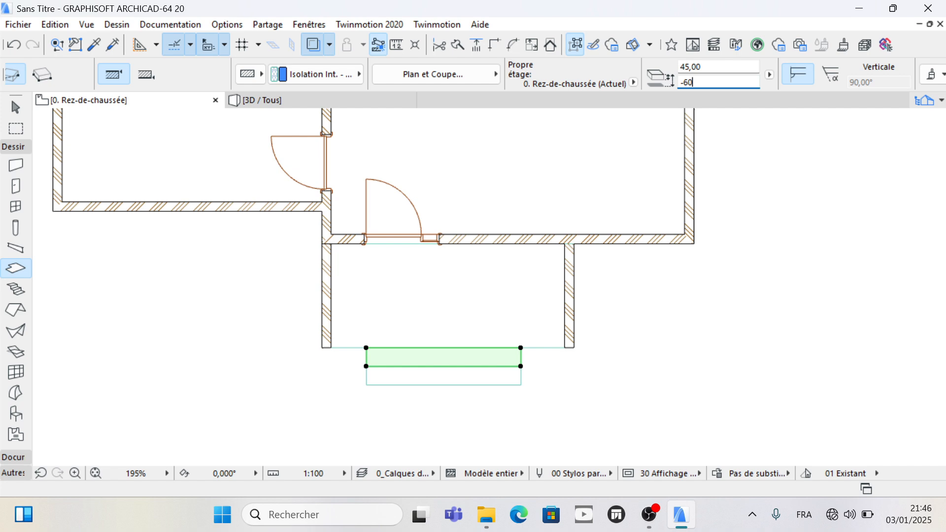
{"action": "left_click", "coordinate": [703, 66]}
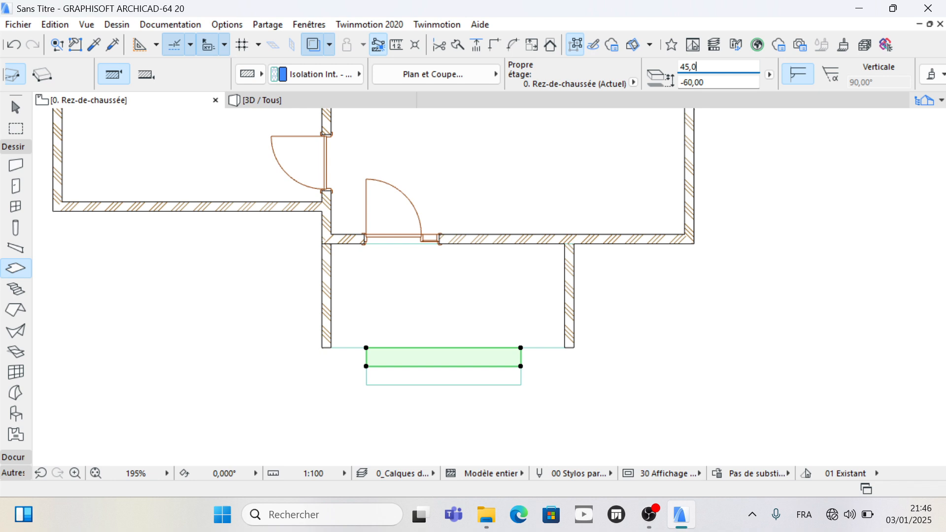
{"action": "key", "text": "BackSpace"}
{"action": "key", "text": "Return"}
{"action": "key", "text": "Escape"}
Step: Set the outer step slab's elevation relative to its home storey to -75 and its thickness to 15
{"action": "left_click", "coordinate": [475, 381], "text": "shift"}
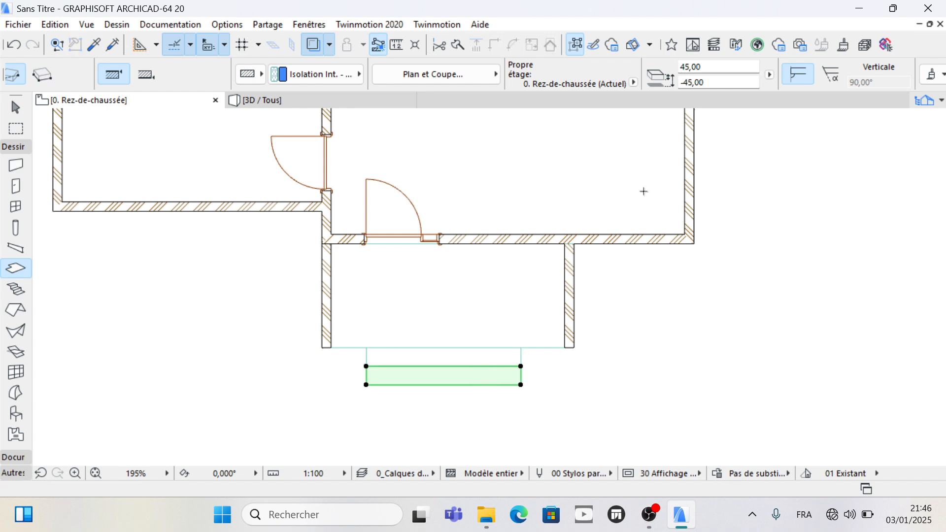
{"action": "left_click", "coordinate": [704, 82]}
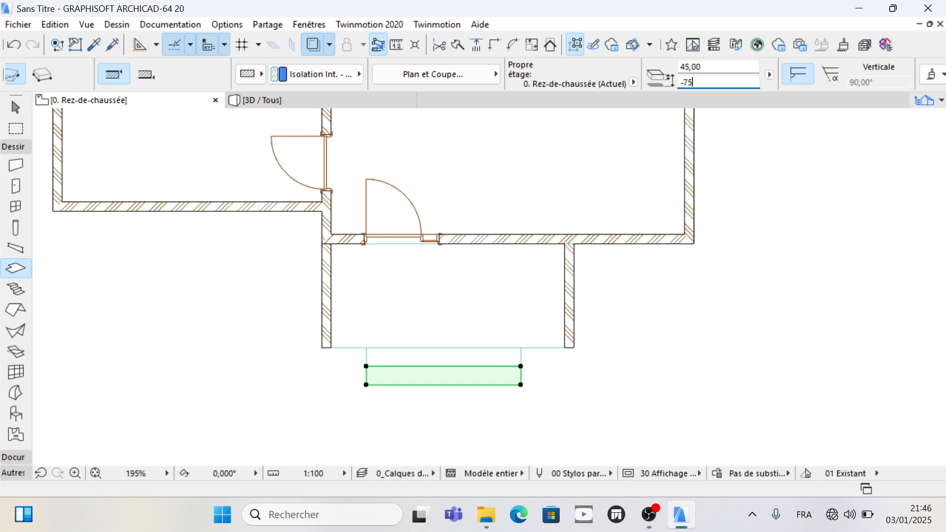
{"action": "left_click", "coordinate": [705, 66]}
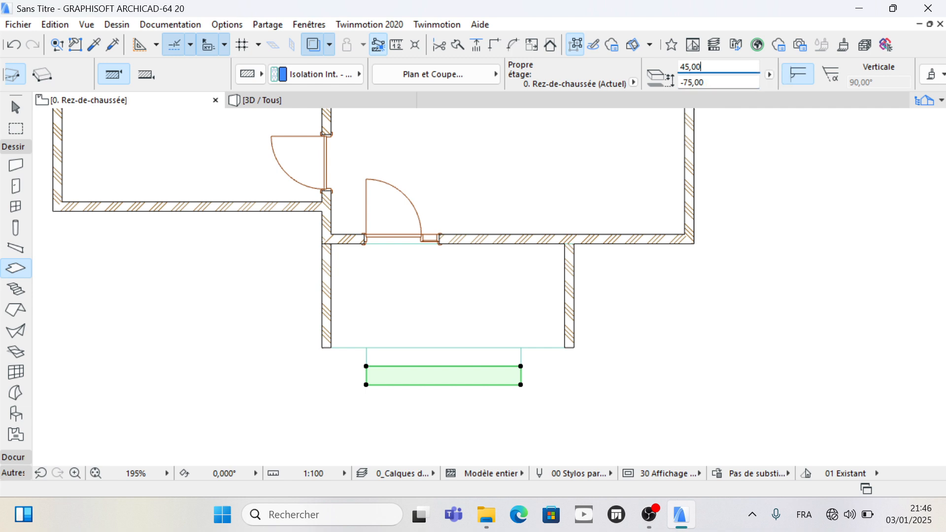
{"action": "key", "text": "BackSpace"}
{"action": "key", "text": "BackSpace"}
{"action": "key", "text": "BackSpace"}
Step: Examine the two entrance steps in the 3D view, checking their position against the porch slab and the upper step's height values
{"action": "left_click", "coordinate": [368, 105]}
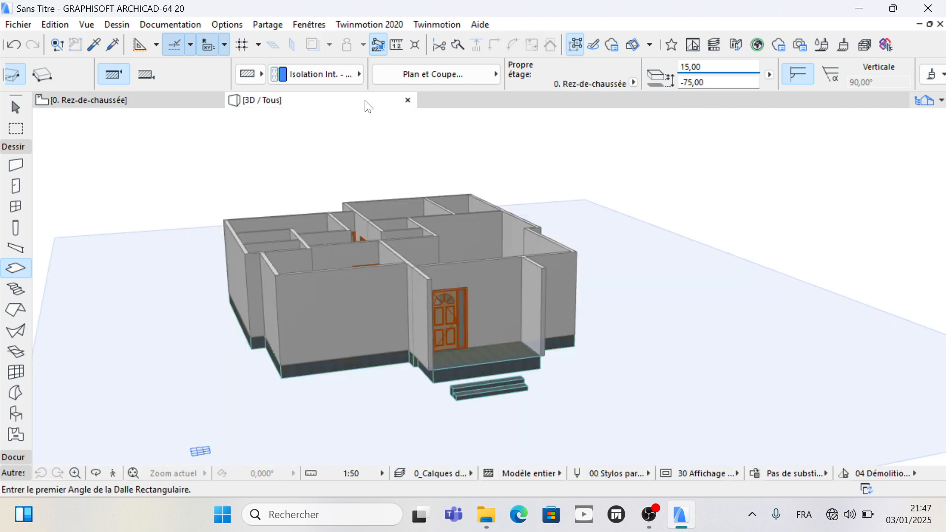
{"action": "scroll", "coordinate": [461, 397], "scroll_direction": "up", "scroll_amount": 3}
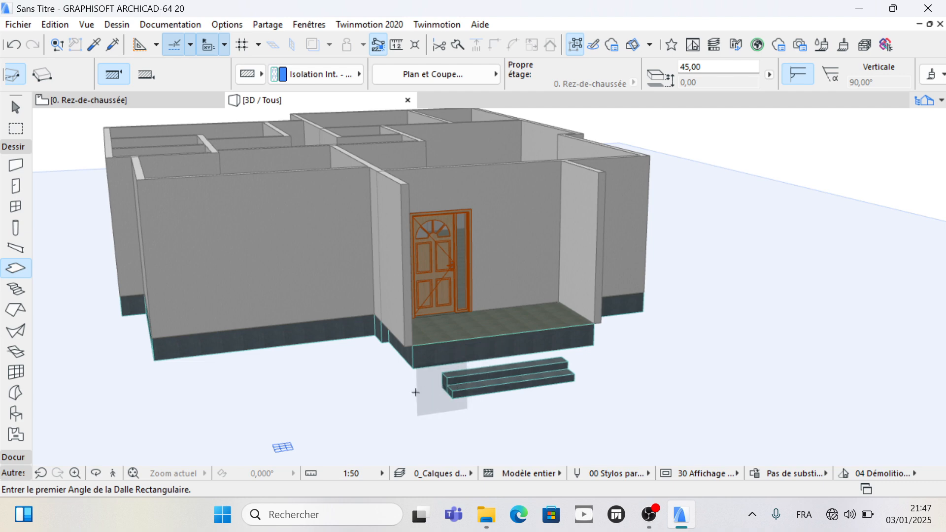
{"action": "left_click", "coordinate": [96, 473]}
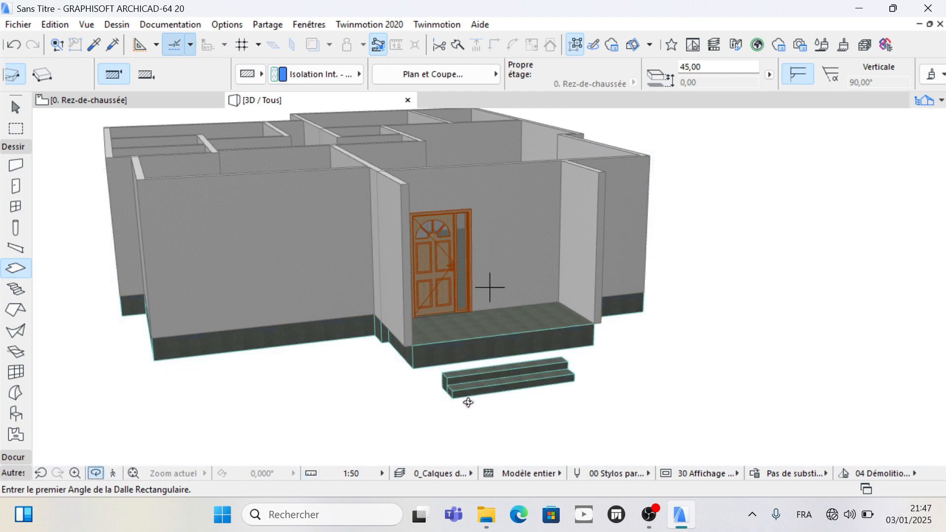
{"action": "left_click", "coordinate": [103, 477]}
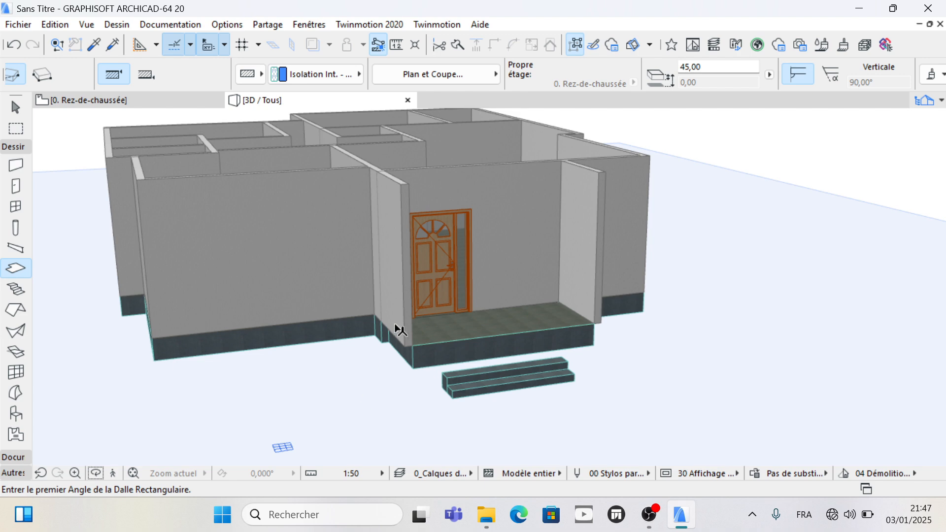
{"action": "left_click", "coordinate": [490, 375], "text": "shift"}
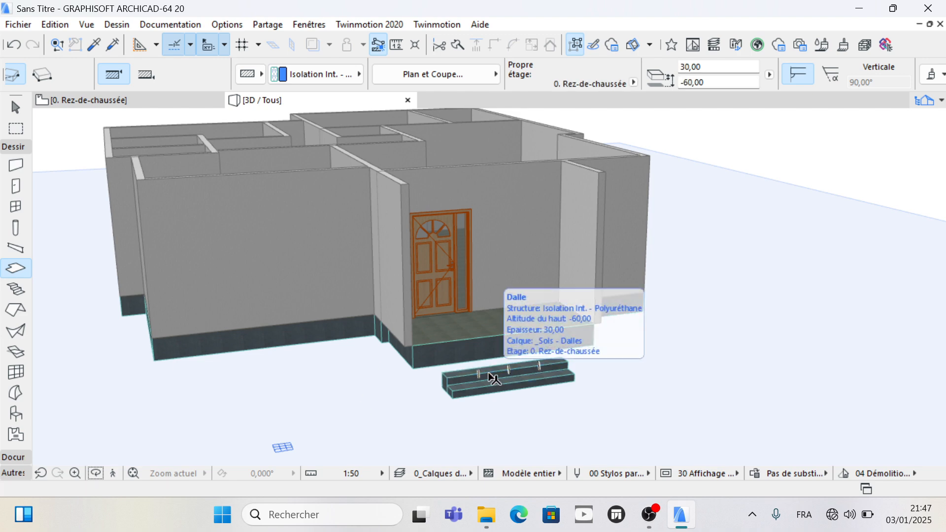
{"action": "key", "text": "Escape"}
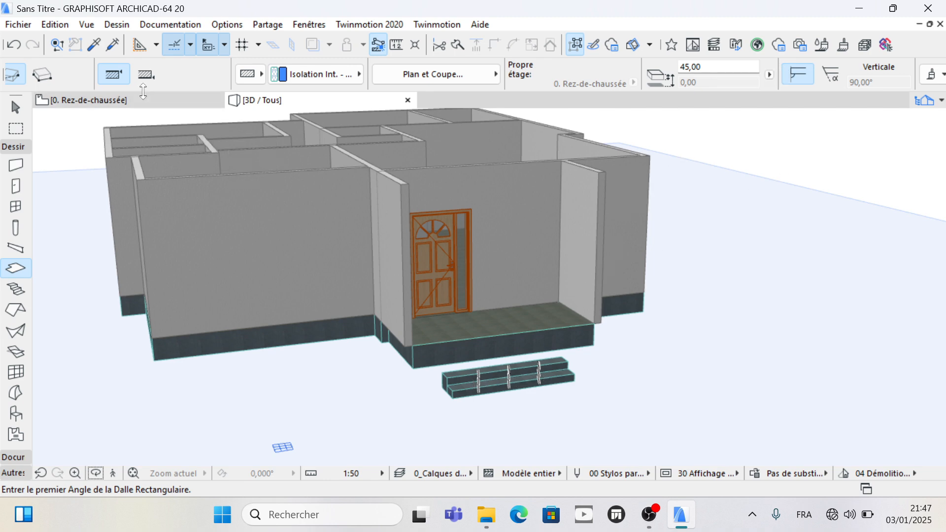
Step: Delete both entrance step slabs in the ground-floor plan
{"action": "left_click", "coordinate": [147, 101]}
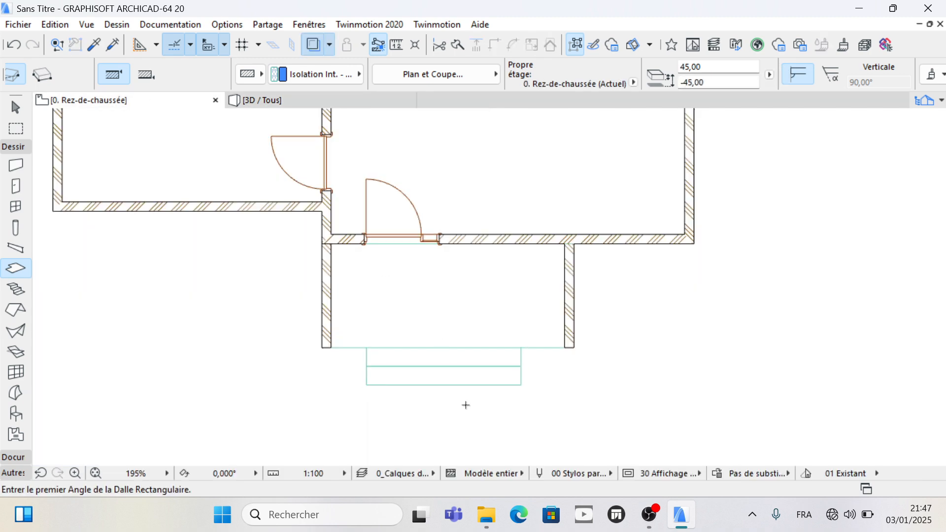
{"action": "left_click", "coordinate": [433, 362], "text": "shift"}
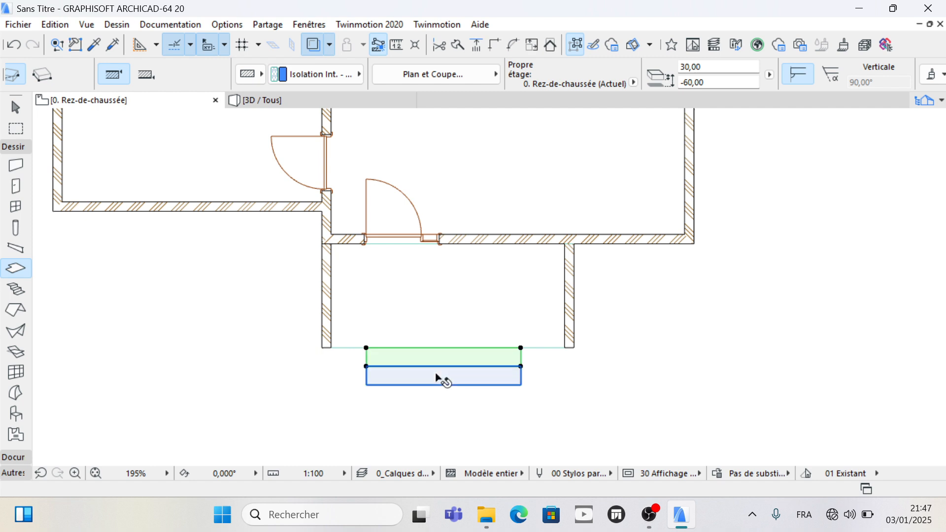
{"action": "left_click", "coordinate": [436, 375], "text": "shift"}
{"action": "key", "text": "Delete"}
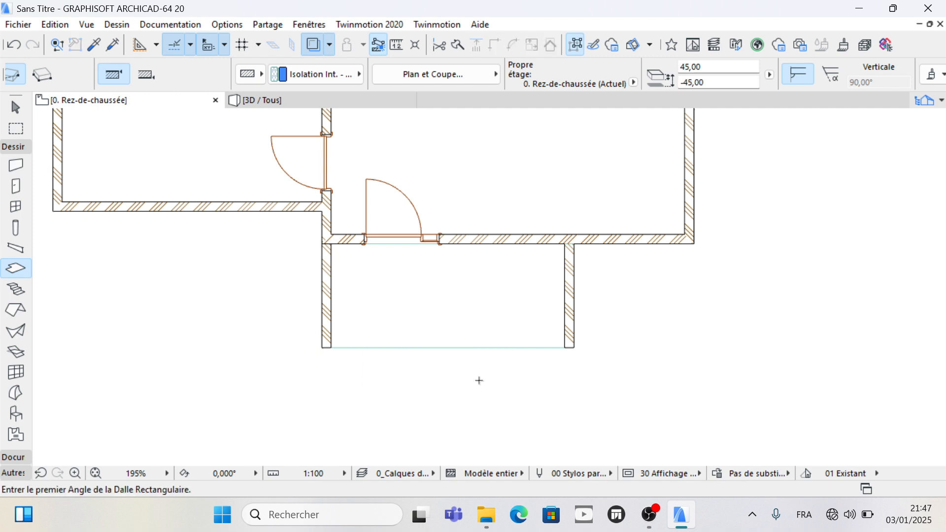
Step: Set the default slab elevation relative to the home storey to 0
{"action": "scroll", "coordinate": [81, 68], "scroll_direction": "up", "scroll_amount": 8}
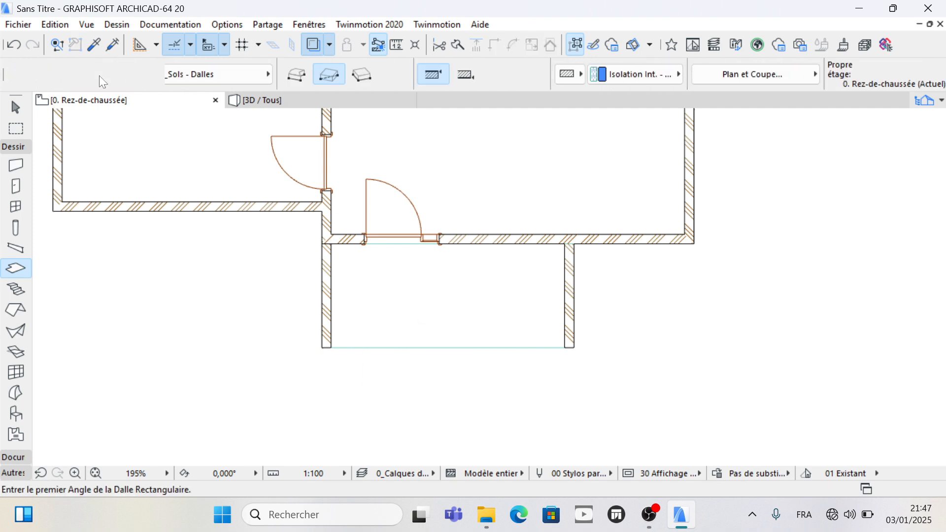
{"action": "left_click", "coordinate": [113, 75]}
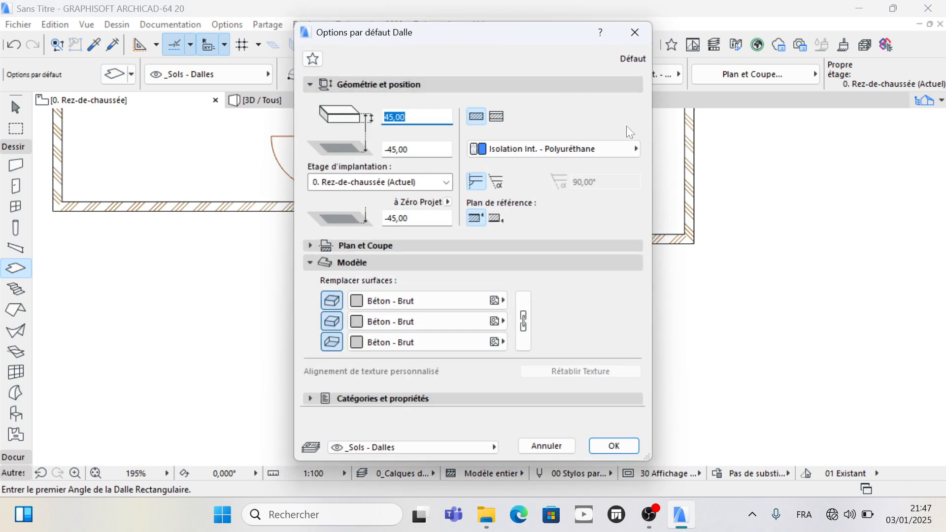
{"action": "key", "text": "Tab"}
{"action": "type", "text": "0"}
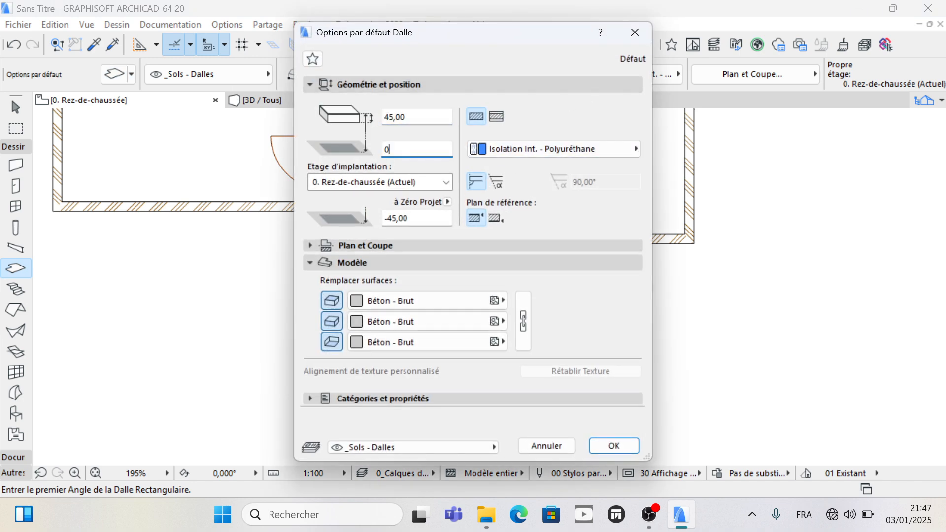
{"action": "key", "text": "Tab"}
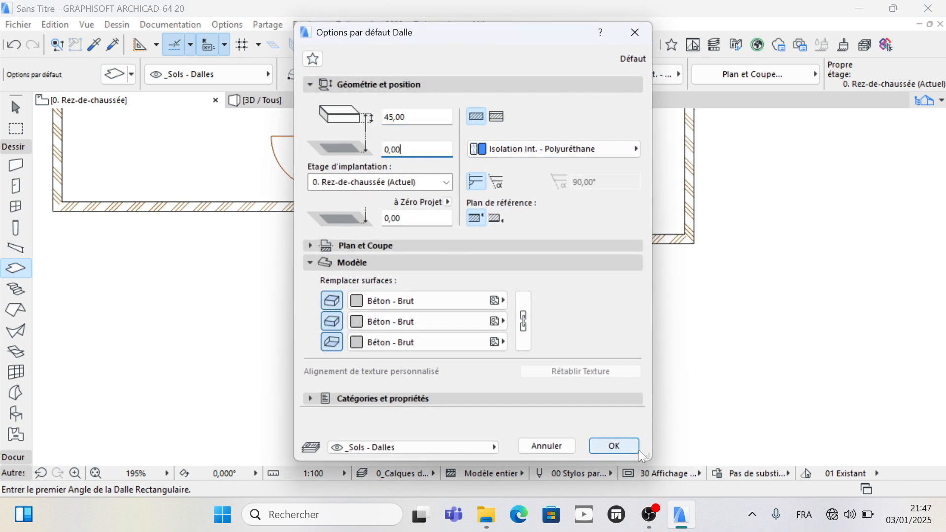
{"action": "left_click", "coordinate": [616, 447]}
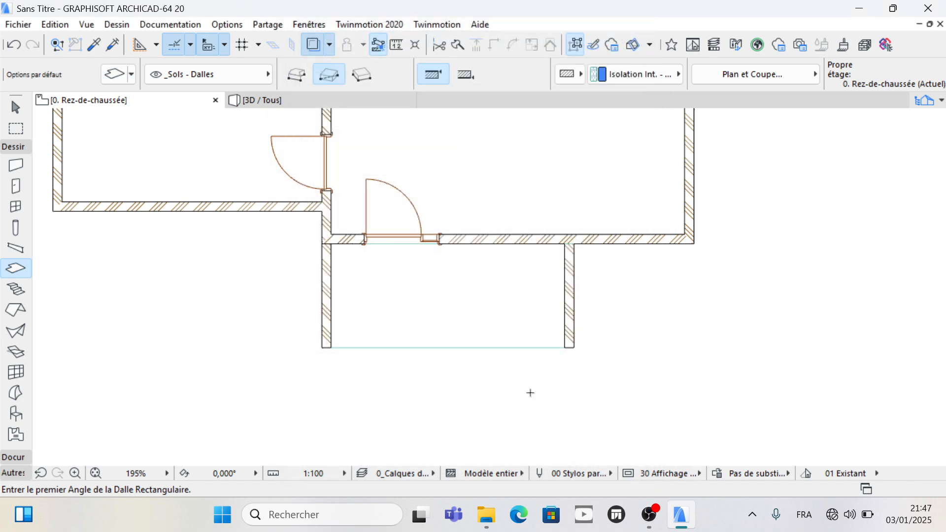
Step: Draw a rectangular step slab about 217.5 wide and 30 deep against the porch's front edge
{"action": "left_click", "coordinate": [372, 348]}
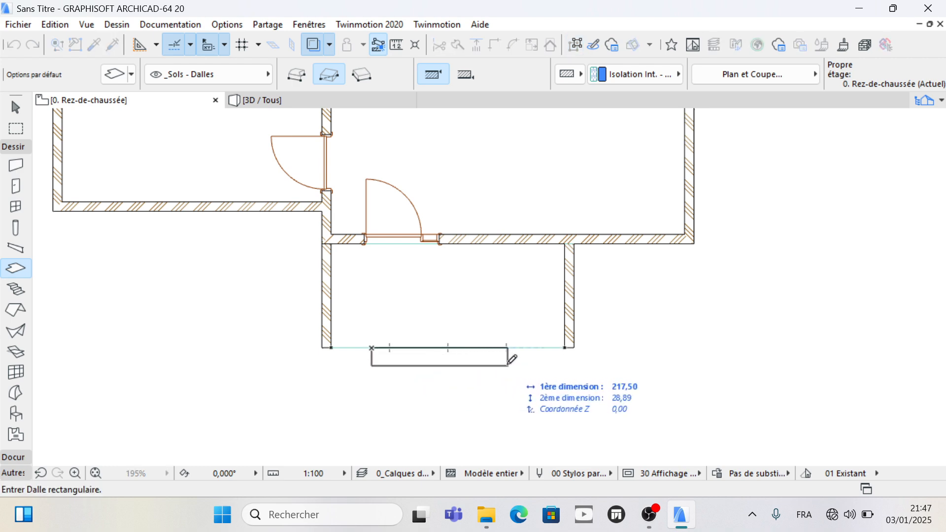
{"action": "key", "text": "Tab"}
{"action": "key", "text": "Tab"}
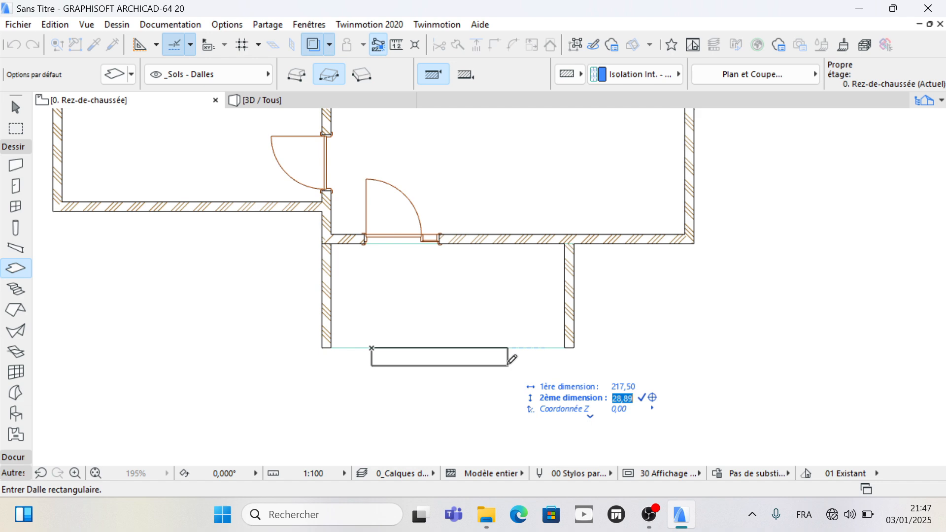
{"action": "type", "text": "30"}
{"action": "key", "text": "Return"}
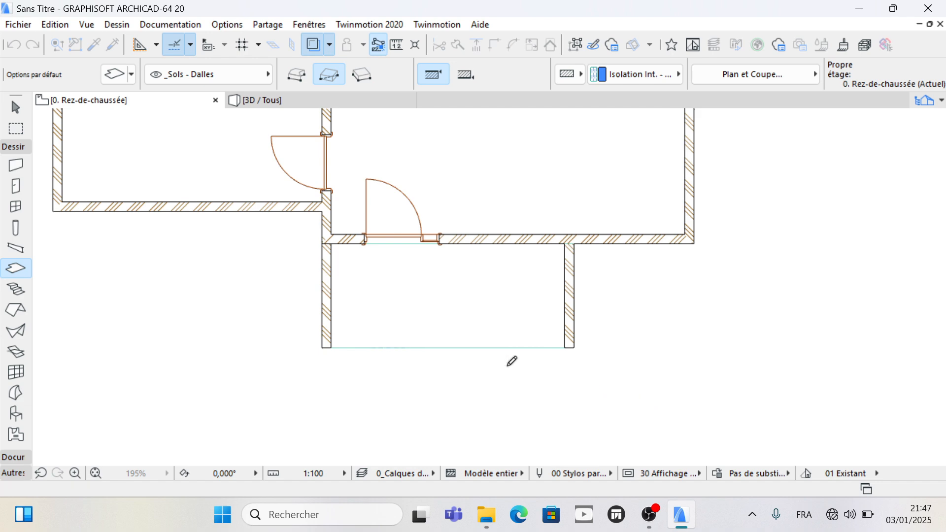
Step: Offset the right short edge of the step slab slightly outward to widen the step
{"action": "scroll", "coordinate": [445, 375], "scroll_direction": "up", "scroll_amount": 1}
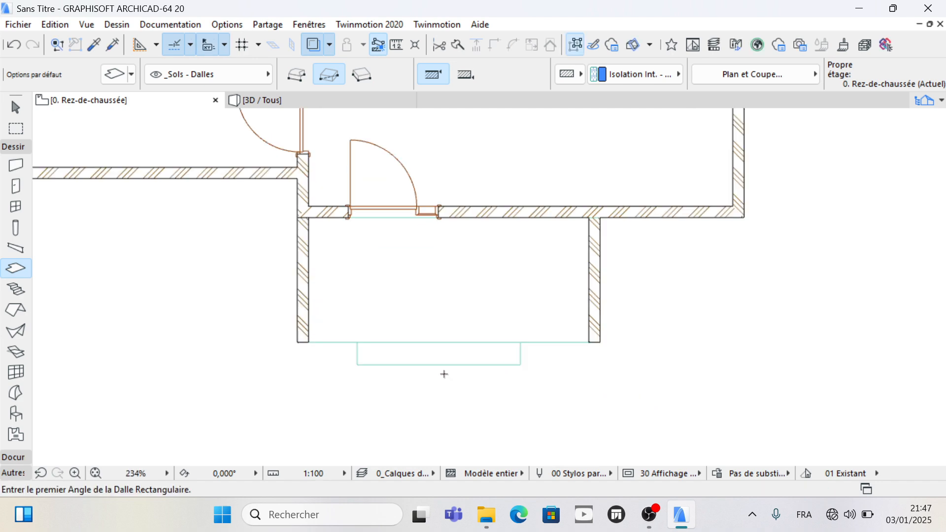
{"action": "left_click", "coordinate": [468, 357], "text": "shift"}
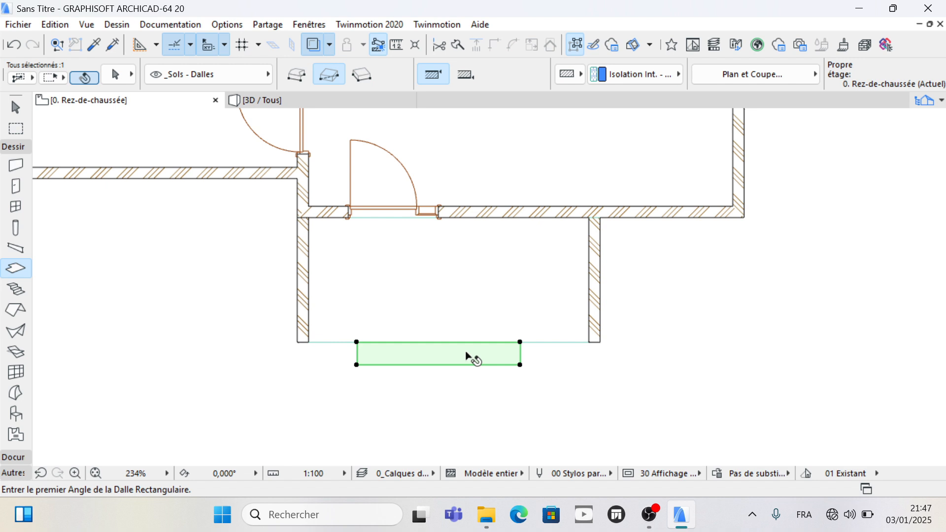
{"action": "left_click", "coordinate": [521, 353]}
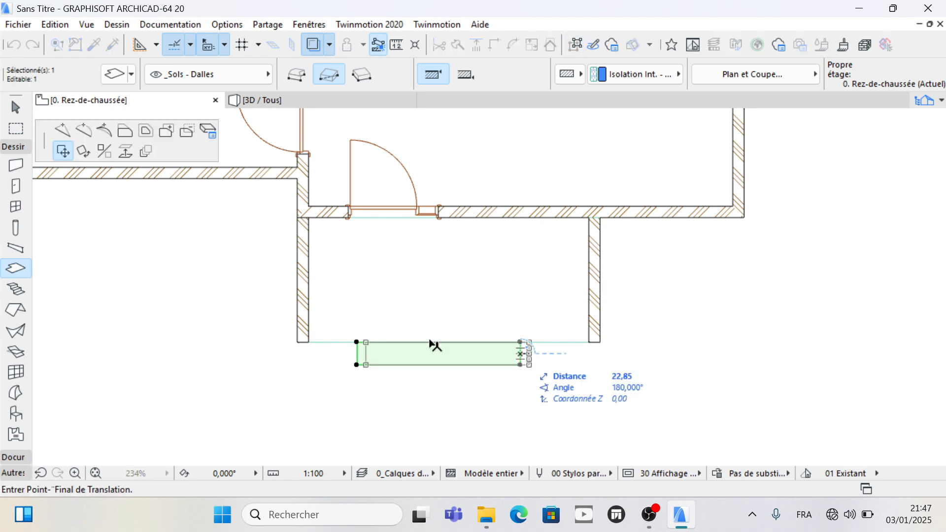
{"action": "left_click", "coordinate": [125, 131]}
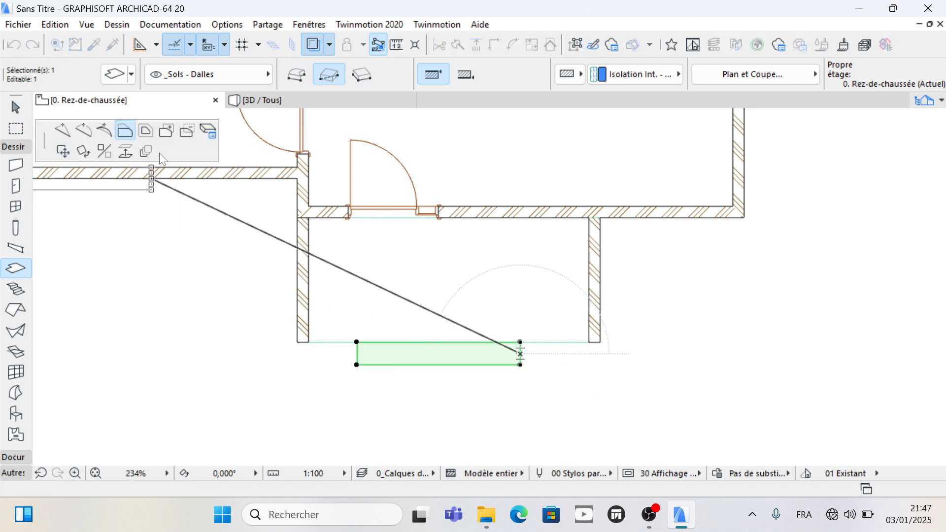
{"action": "left_click", "coordinate": [532, 353]}
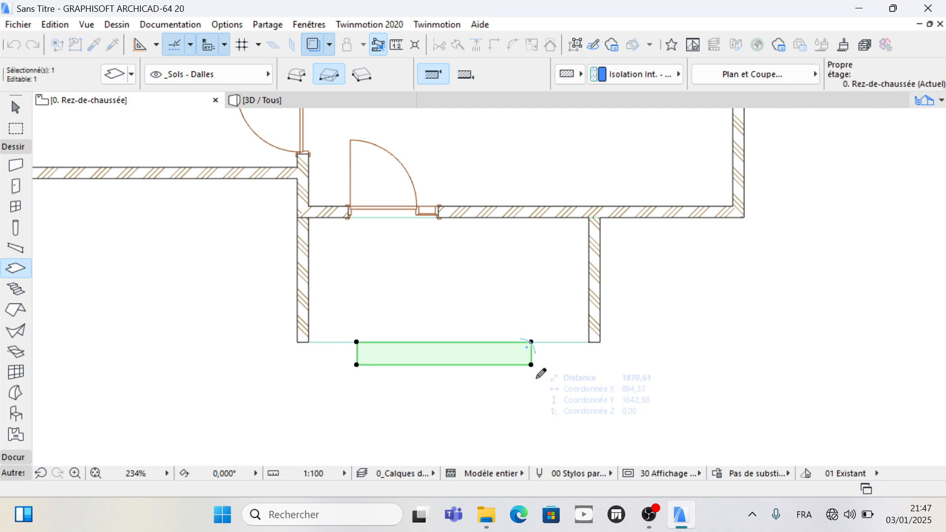
Step: Copy the widened step slab straight outward so the copy adjoins its front edge
{"action": "left_click", "coordinate": [466, 365]}
{"action": "left_click", "coordinate": [63, 151]}
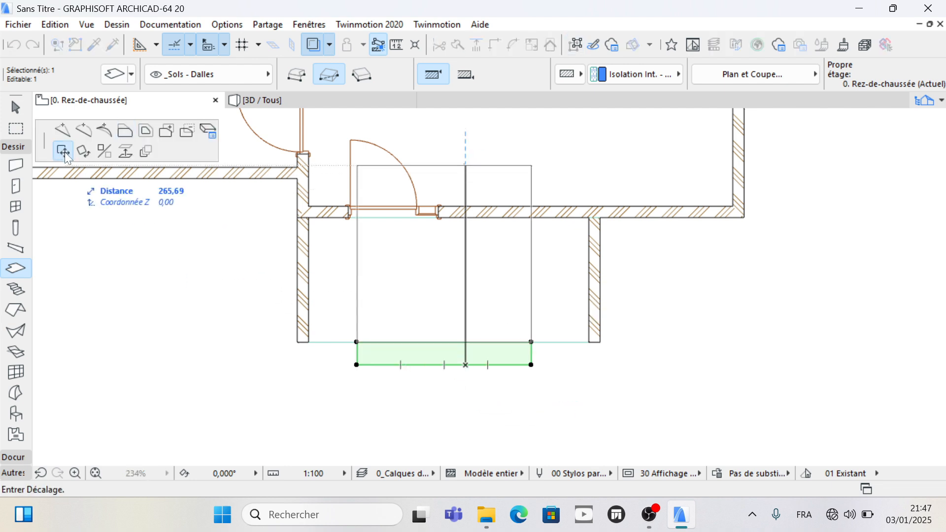
{"action": "key", "text": "ctrl"}
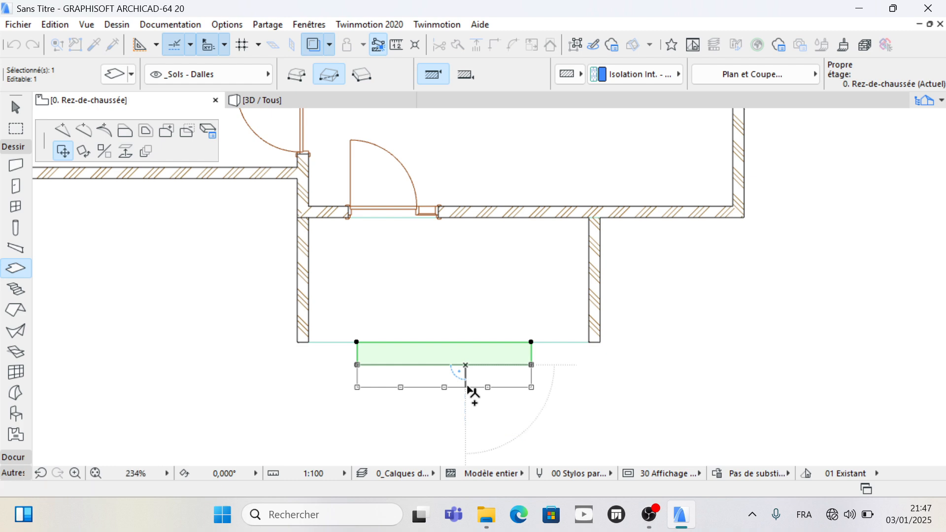
{"action": "left_click", "coordinate": [467, 388]}
{"action": "key", "text": "Escape"}
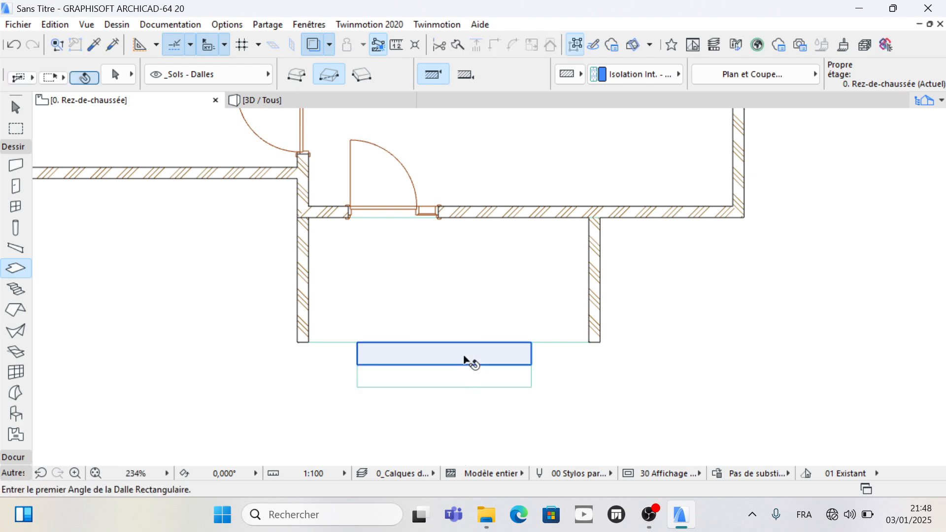
Step: Set the inner step slab's elevation relative to its home storey to -15 and its thickness to 30
{"action": "left_click", "coordinate": [468, 361], "text": "shift"}
{"action": "scroll", "coordinate": [696, 82], "scroll_direction": "down", "scroll_amount": 4}
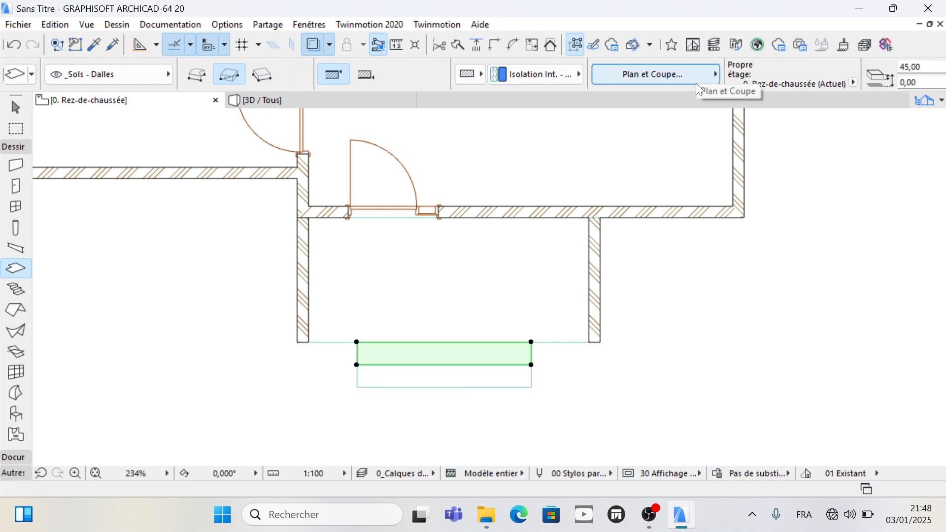
{"action": "left_click", "coordinate": [857, 82]}
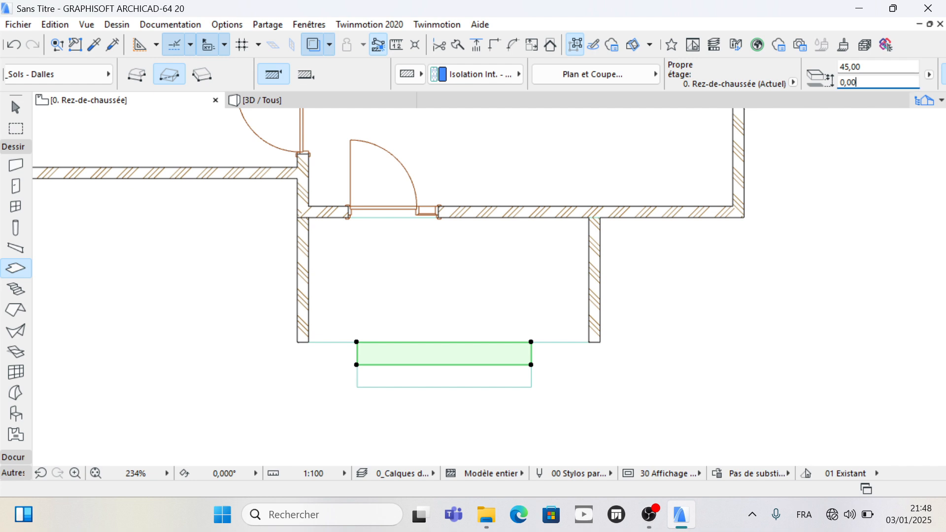
{"action": "key", "text": "BackSpace"}
{"action": "key", "text": "BackSpace"}
{"action": "key", "text": "BackSpace"}
{"action": "key", "text": "BackSpace"}
{"action": "key", "text": "Return"}
{"action": "left_click", "coordinate": [863, 66]}
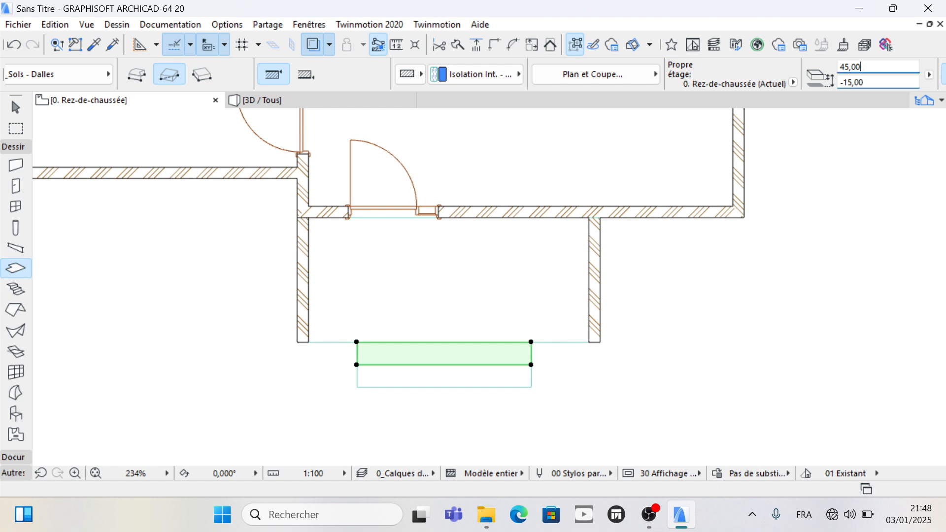
{"action": "key", "text": "BackSpace"}
{"action": "key", "text": "BackSpace"}
{"action": "key", "text": "BackSpace"}
{"action": "left_click", "coordinate": [837, 262]}
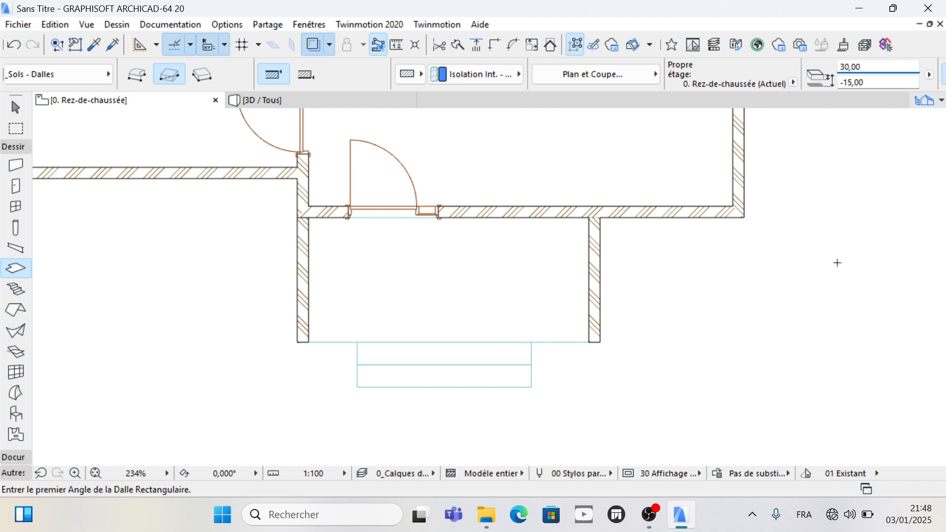
Step: Set the outer step slab's elevation relative to its home storey to -30 and its thickness to 15
{"action": "left_click", "coordinate": [477, 388], "text": "shift"}
{"action": "left_click", "coordinate": [855, 79]}
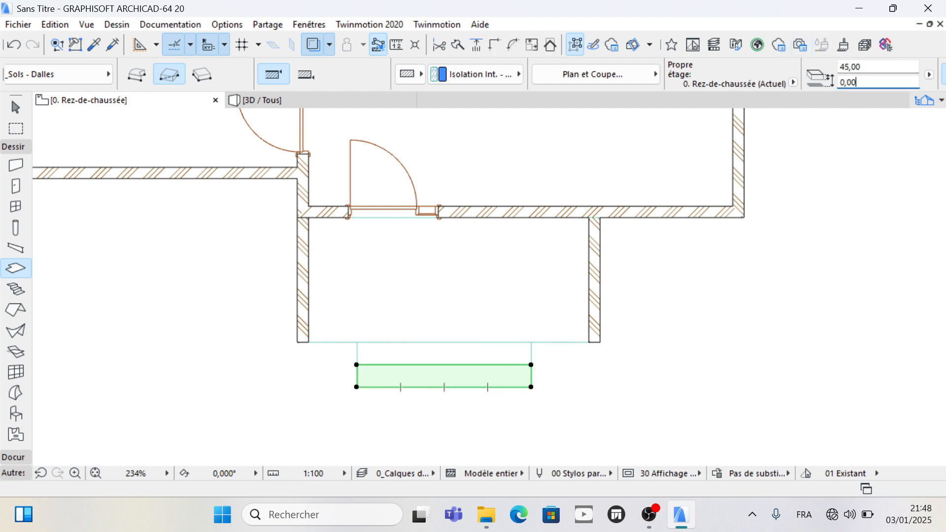
{"action": "key", "text": "BackSpace"}
{"action": "key", "text": "BackSpace"}
{"action": "key", "text": "BackSpace"}
{"action": "key", "text": "BackSpace"}
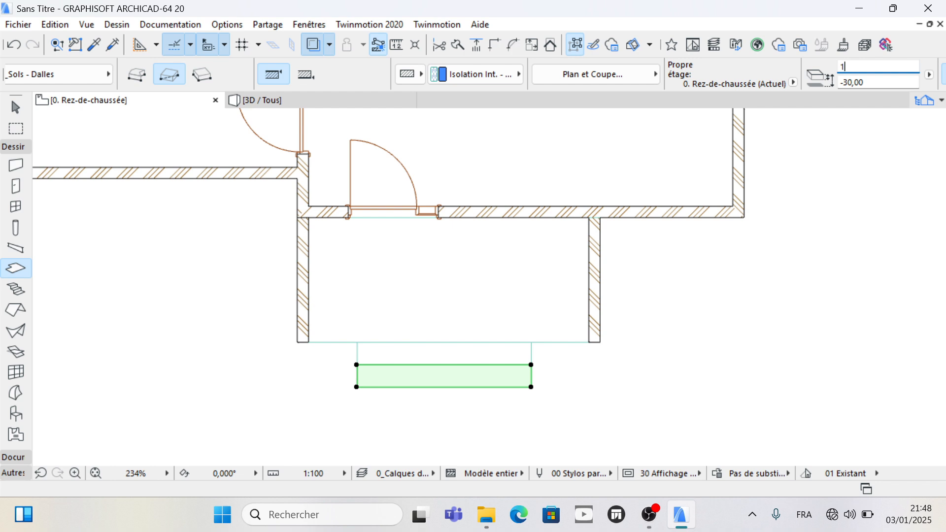
{"action": "key", "text": "Escape"}
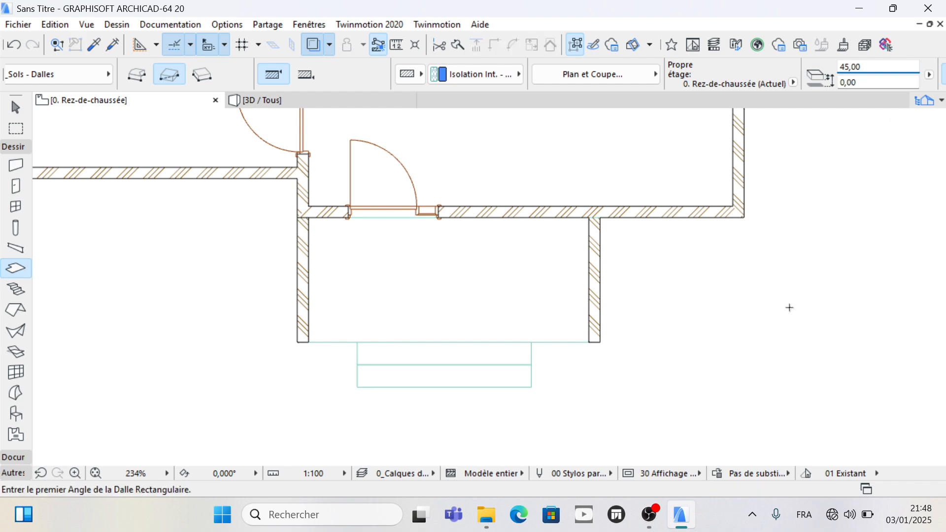
Step: Examine the rebuilt entrance steps in the 3D view, close up against the porch slab and with the whole house
{"action": "left_click", "coordinate": [328, 104]}
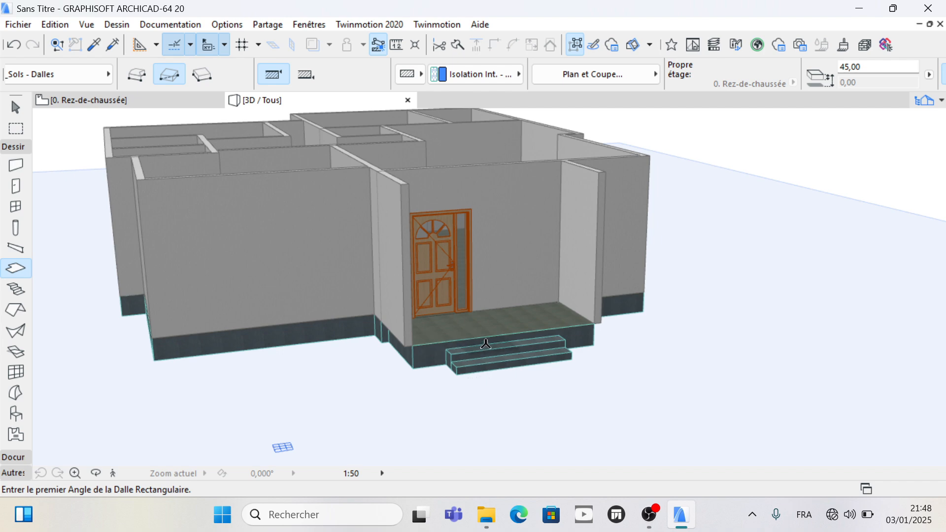
{"action": "scroll", "coordinate": [487, 340], "scroll_direction": "up", "scroll_amount": 5}
{"action": "scroll", "coordinate": [487, 341], "scroll_direction": "down", "scroll_amount": 4}
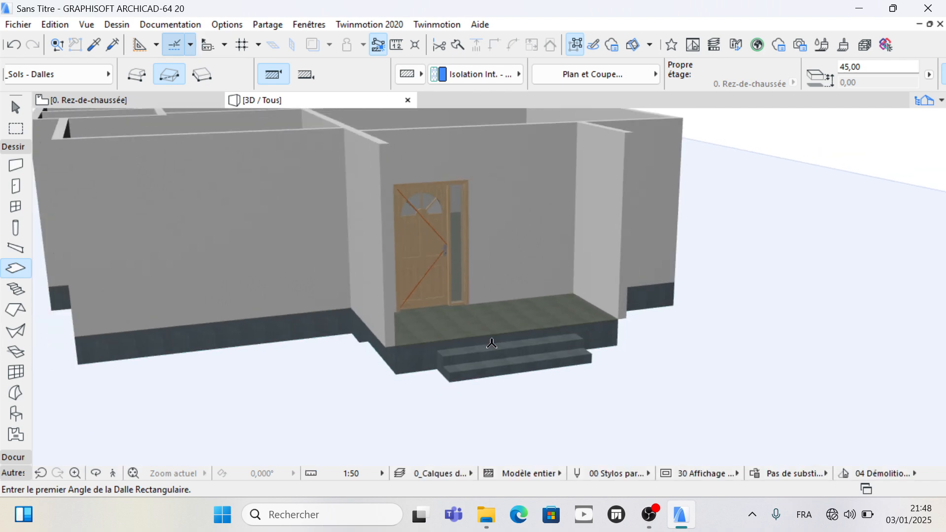
{"action": "scroll", "coordinate": [490, 343], "scroll_direction": "up", "scroll_amount": 4}
{"action": "scroll", "coordinate": [492, 344], "scroll_direction": "down", "scroll_amount": 5}
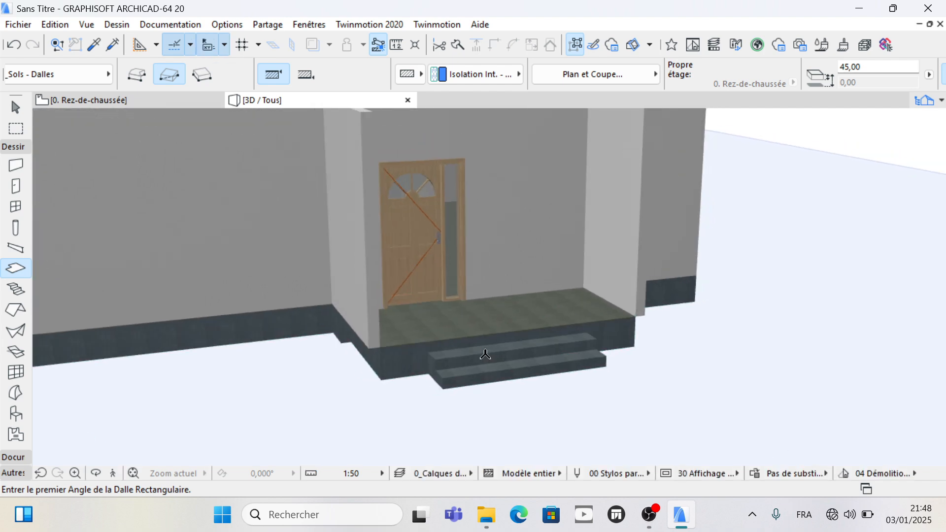
{"action": "scroll", "coordinate": [523, 382], "scroll_direction": "down", "scroll_amount": 3}
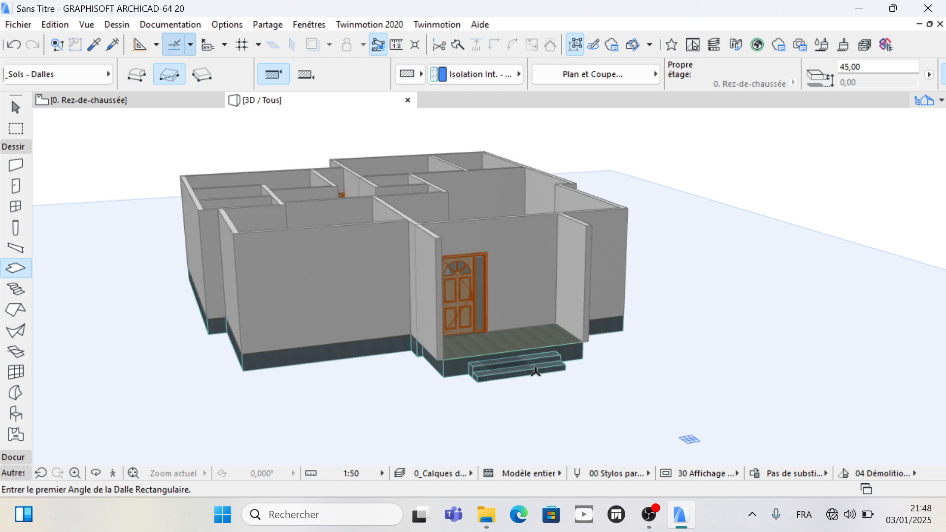
{"action": "scroll", "coordinate": [582, 394], "scroll_direction": "down", "scroll_amount": 2}
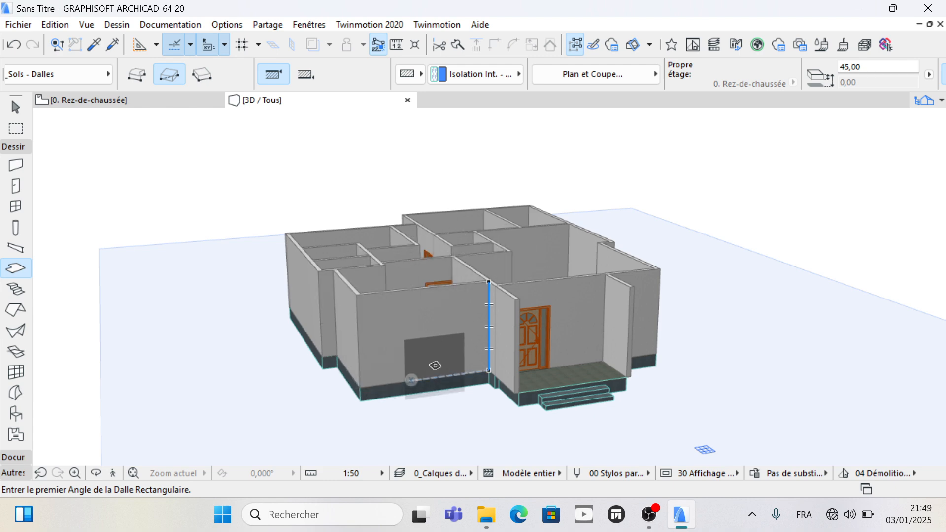
{"action": "scroll", "coordinate": [381, 325], "scroll_direction": "down", "scroll_amount": 1}
{"action": "scroll", "coordinate": [387, 329], "scroll_direction": "down", "scroll_amount": 1}
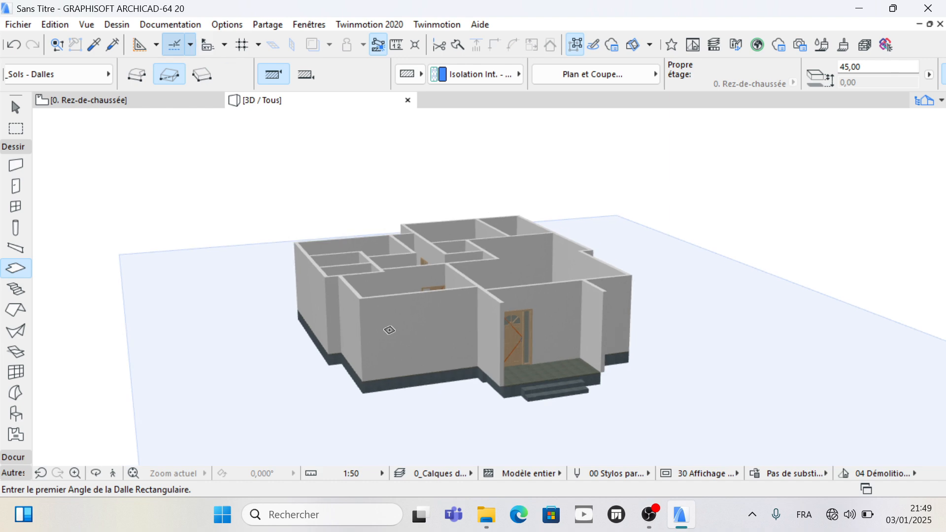